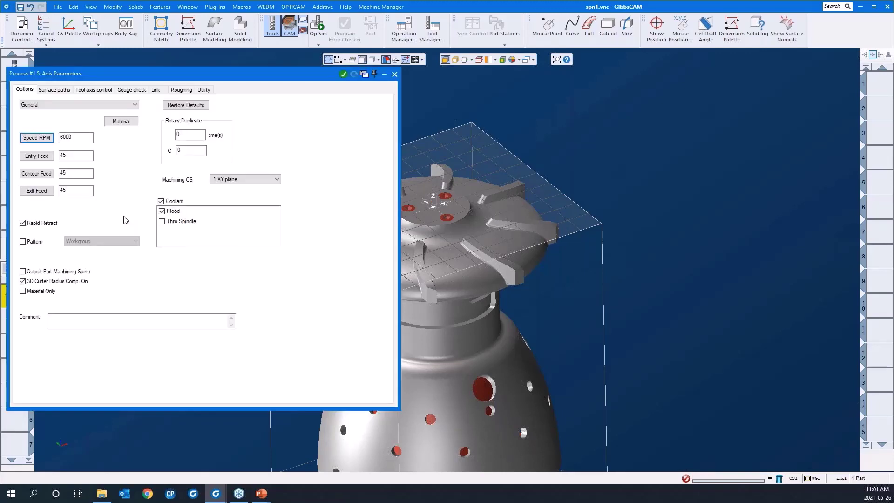
- Turn off 3D cutter radius compensation and base the toolpath calculation on Surfaces
{"action": "left_click_drag", "start_coordinate": [156, 80], "coordinate": [253, 93]}
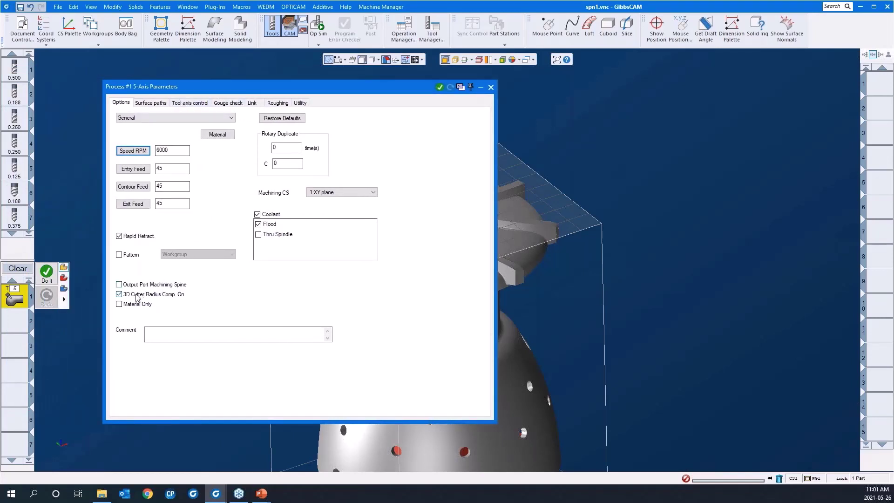
{"action": "left_click", "coordinate": [122, 295]}
{"action": "left_click", "coordinate": [152, 104]}
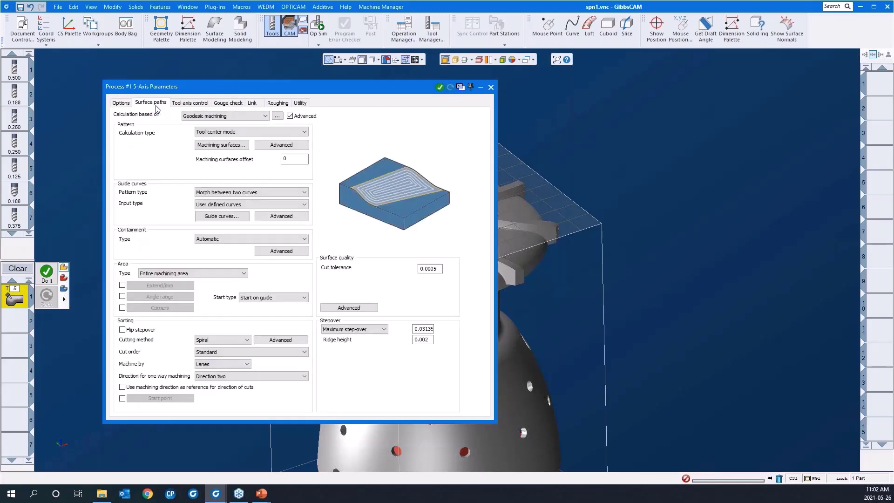
{"action": "left_click", "coordinate": [207, 115]}
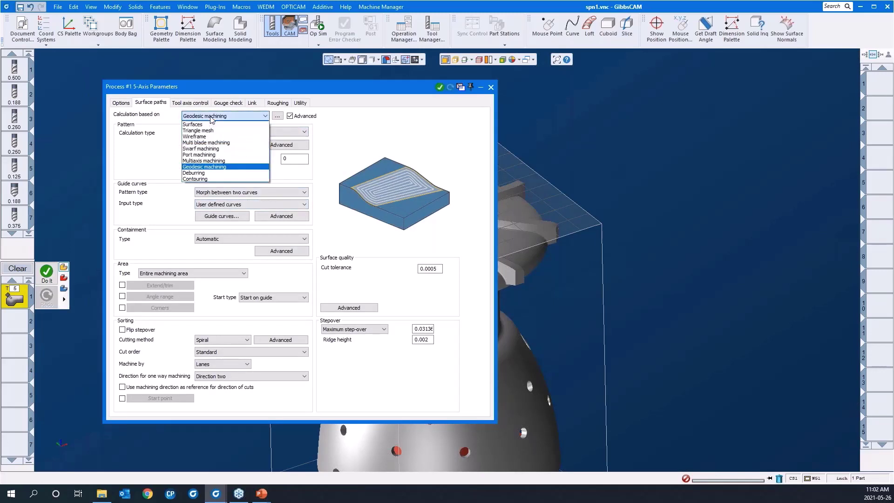
{"action": "left_click", "coordinate": [205, 124]}
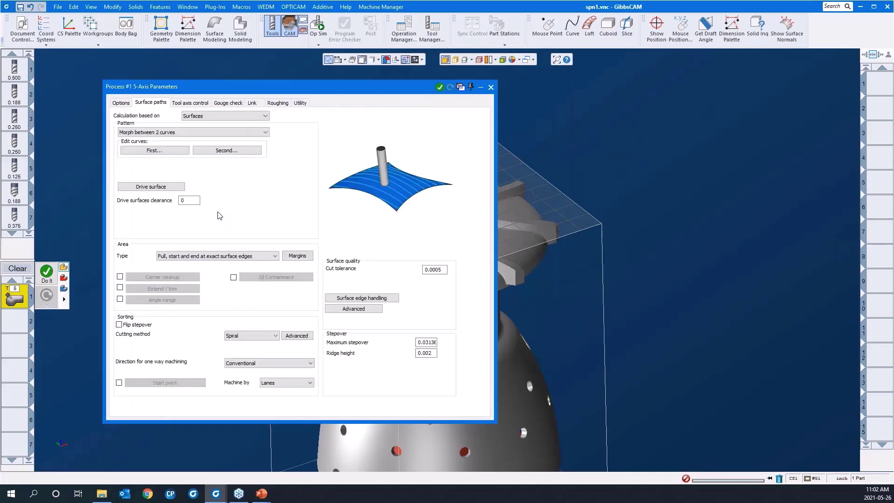
- Examine the illustrations for drive surfaces clearance, cut tolerance and maximum stepover
{"action": "left_click", "coordinate": [191, 203]}
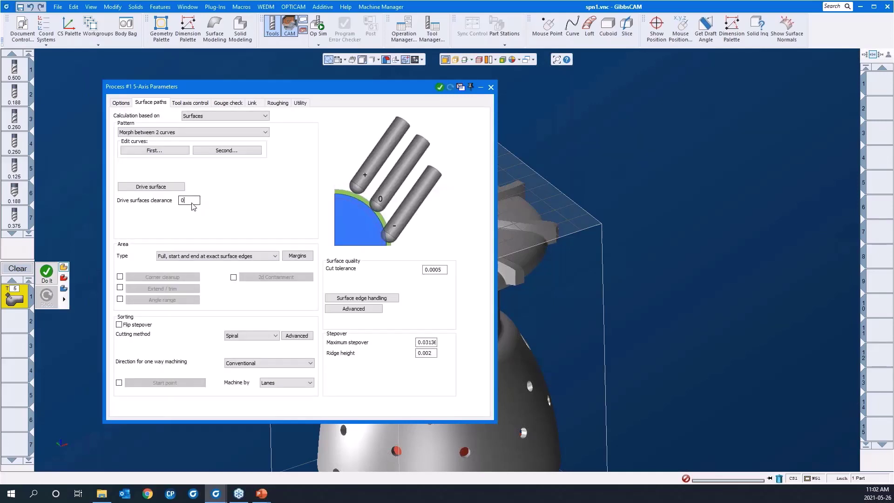
{"action": "left_click", "coordinate": [428, 271]}
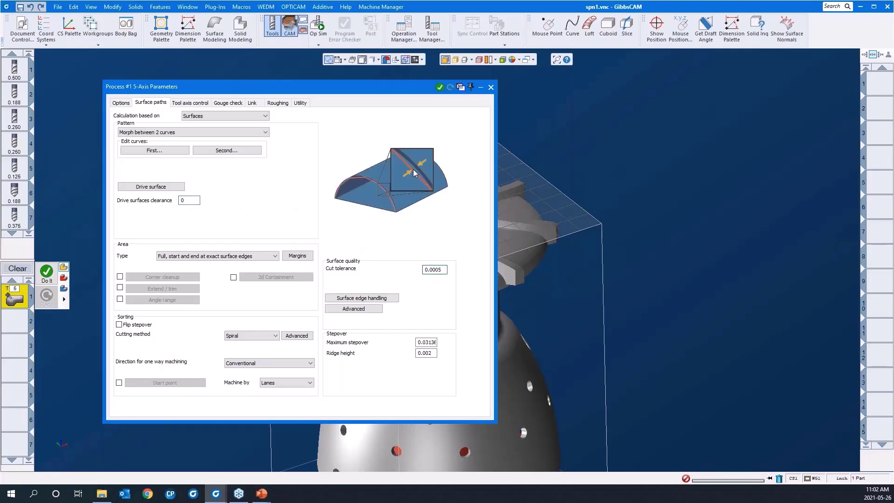
{"action": "left_click", "coordinate": [427, 345]}
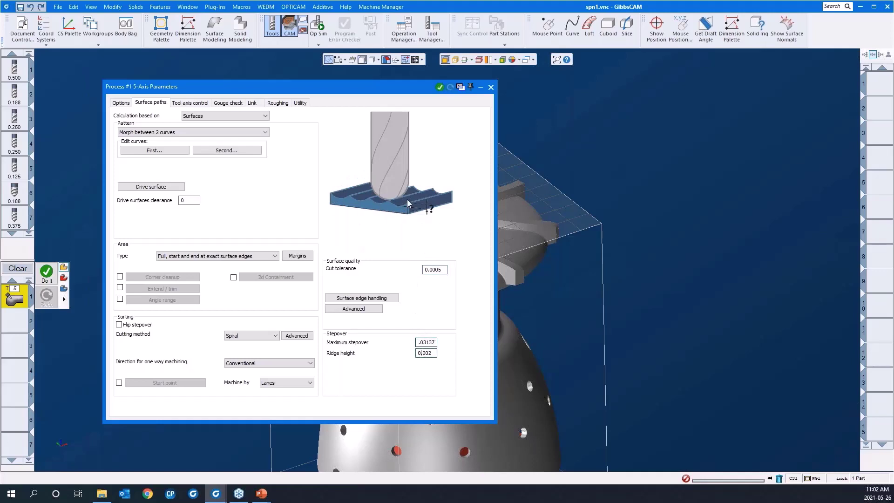
- Set the tool axis output format to 5 Axis
{"action": "left_click", "coordinate": [198, 107]}
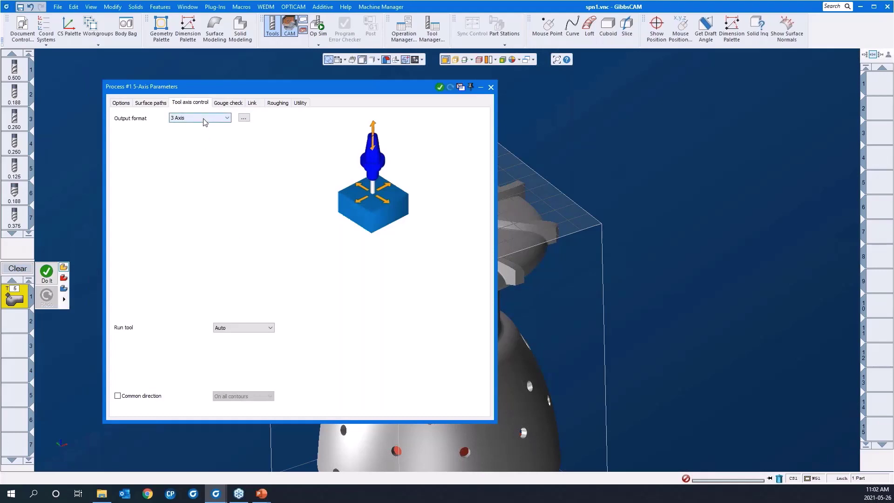
{"action": "left_click", "coordinate": [203, 119]}
{"action": "left_click", "coordinate": [203, 138]}
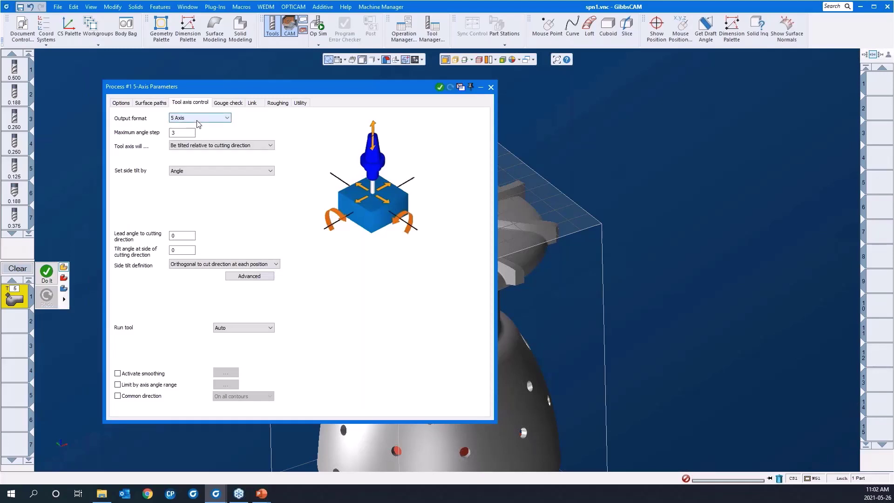
{"action": "left_click", "coordinate": [200, 122]}
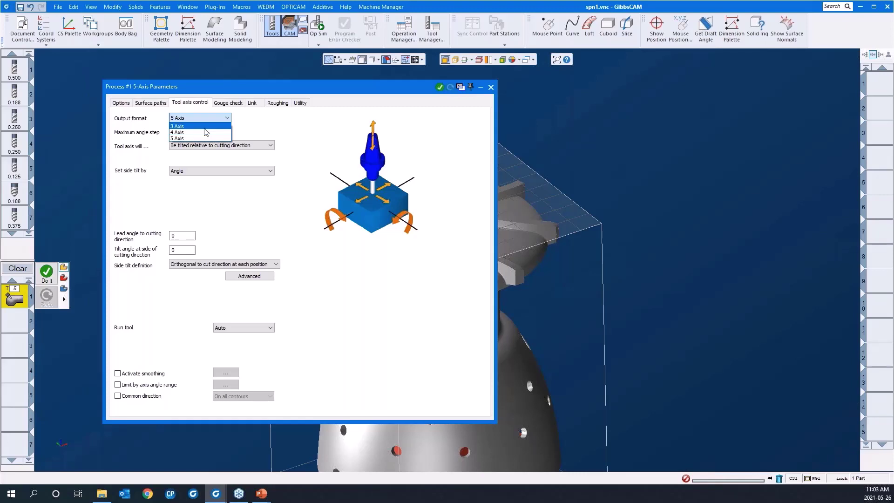
{"action": "left_click", "coordinate": [271, 130]}
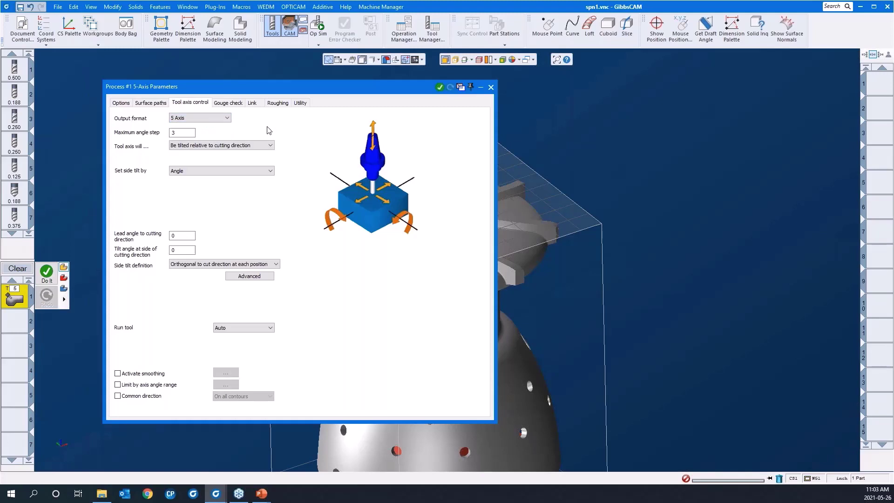
- Examine the cutting patterns offered for the Surfaces calculation
{"action": "left_click", "coordinate": [151, 103]}
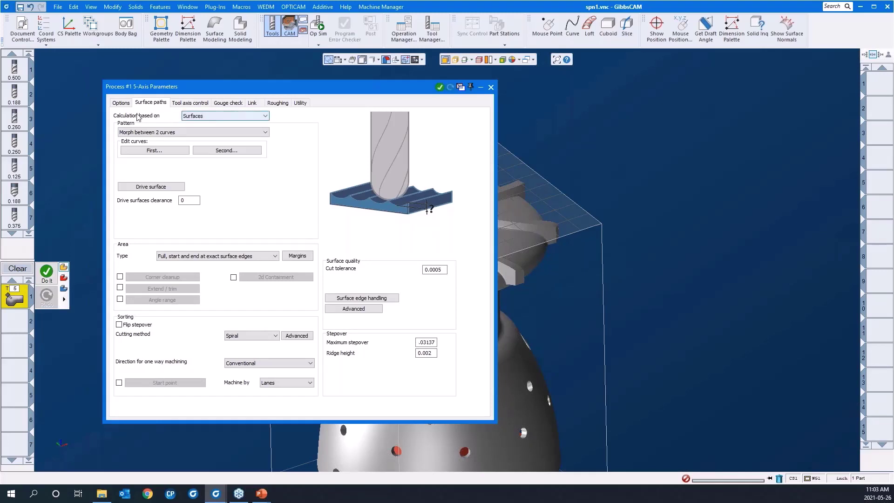
{"action": "left_click", "coordinate": [200, 133]}
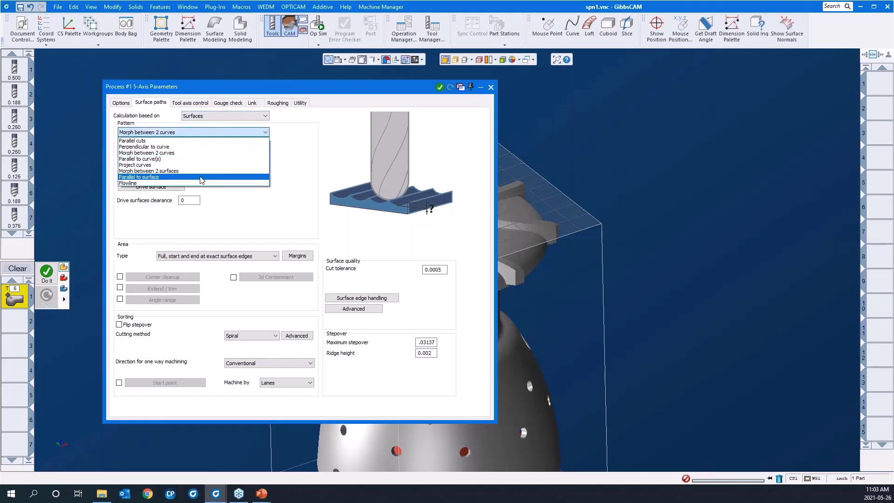
{"action": "left_click", "coordinate": [223, 117]}
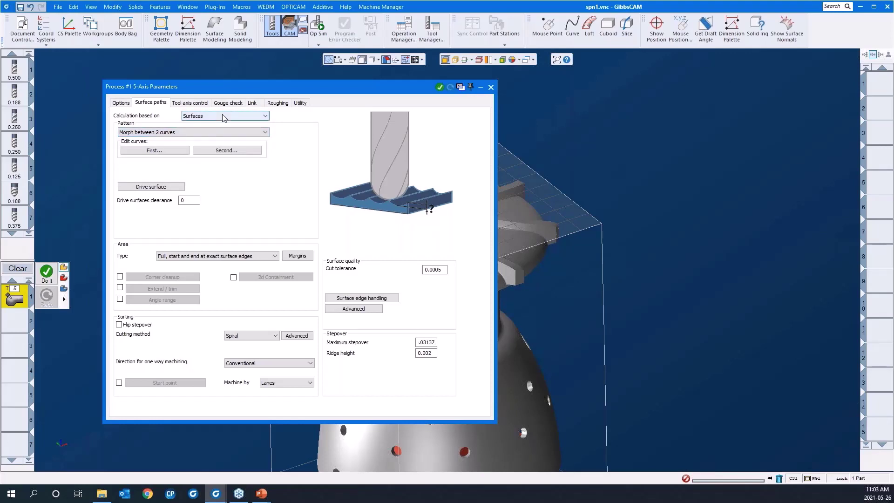
- Switch the calculation basis to Triangle mesh and examine its cutting patterns
{"action": "left_click", "coordinate": [223, 116]}
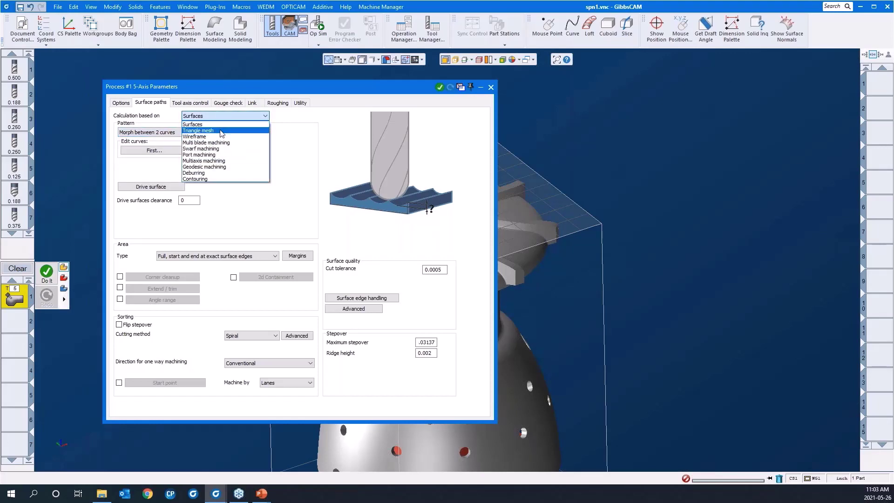
{"action": "left_click", "coordinate": [221, 133]}
{"action": "left_click", "coordinate": [175, 133]}
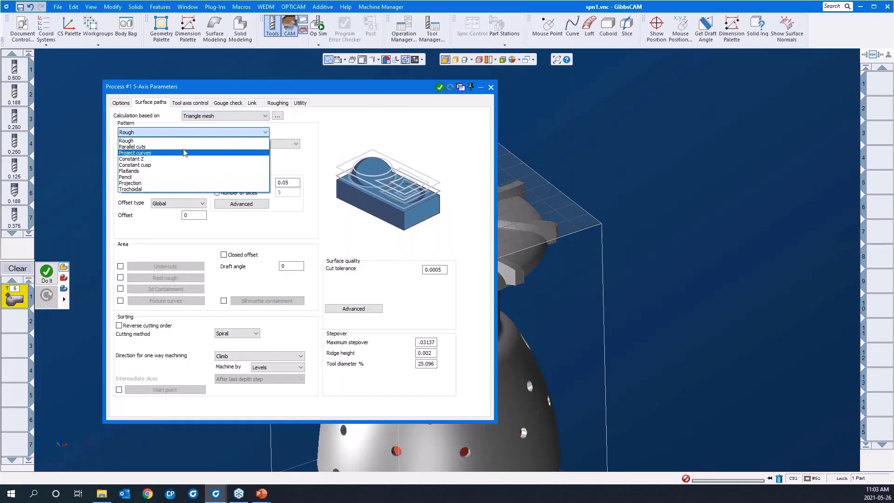
{"action": "left_click", "coordinate": [195, 119]}
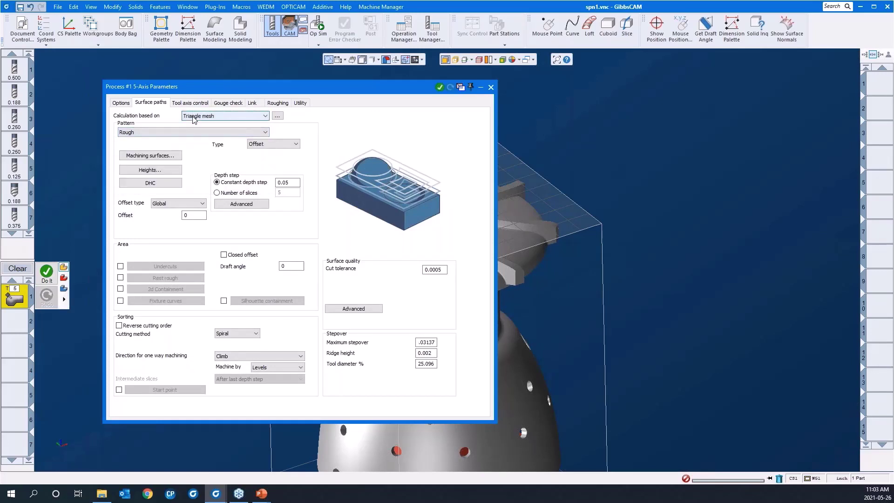
- Switch the calculation basis to Wireframe and examine its cutting patterns
{"action": "left_click", "coordinate": [194, 118]}
{"action": "left_click", "coordinate": [195, 138]}
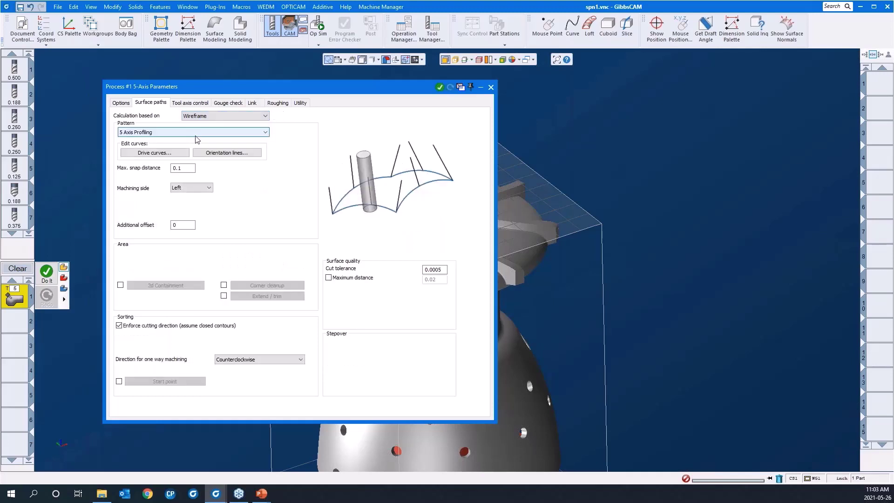
{"action": "left_click", "coordinate": [195, 135]}
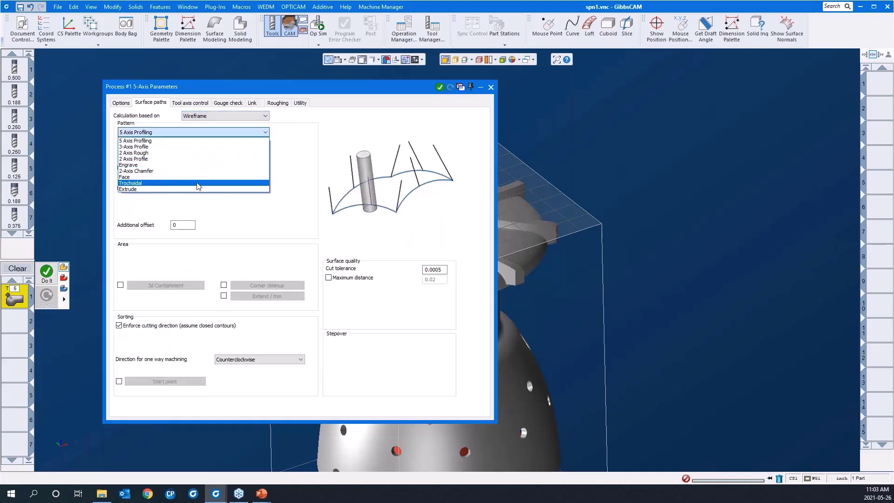
{"action": "left_click", "coordinate": [294, 151]}
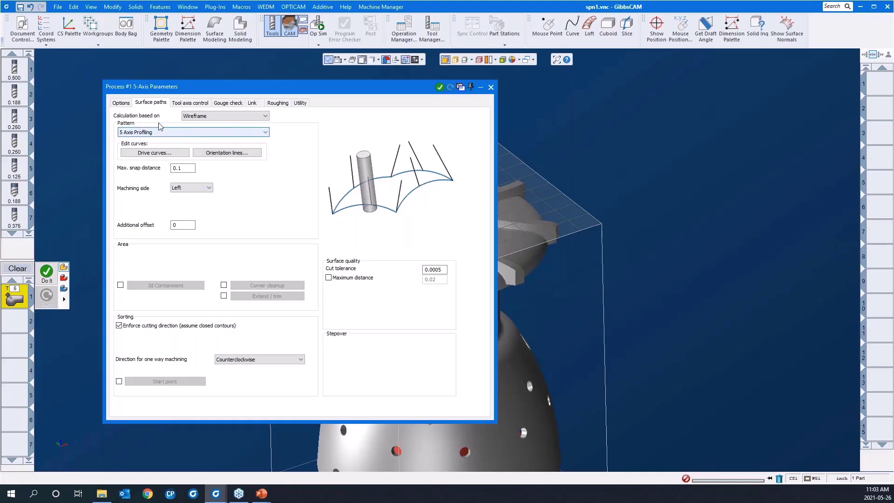
- Examine the preset process types in the general options and keep General
{"action": "left_click", "coordinate": [126, 104]}
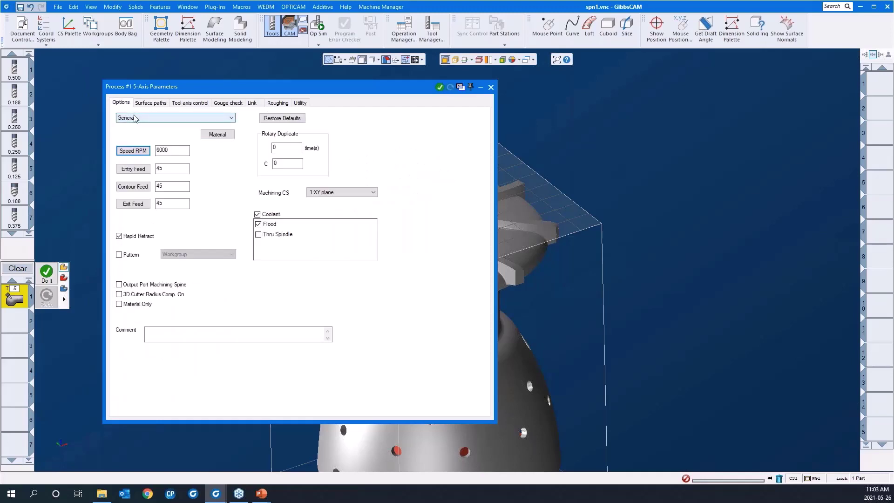
{"action": "left_click", "coordinate": [135, 118]}
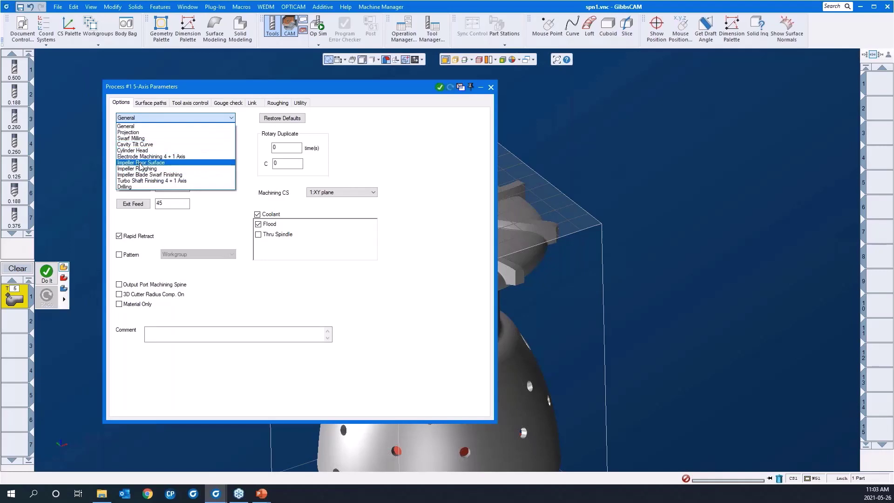
{"action": "left_click", "coordinate": [145, 127]}
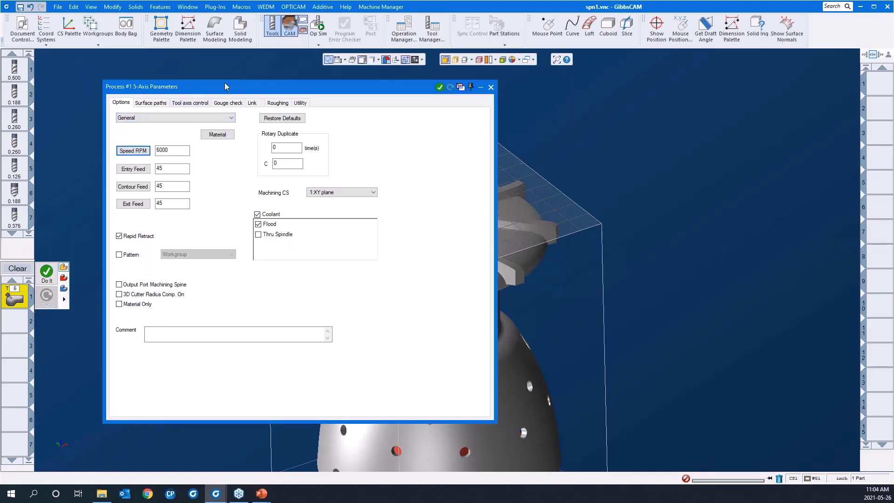
- Move the parameters dialog off the part and return the calculation basis to Surfaces
{"action": "left_click_drag", "start_coordinate": [197, 94], "coordinate": [454, 96]}
{"action": "scroll", "coordinate": [180, 160], "scroll_direction": "down", "scroll_amount": 4}
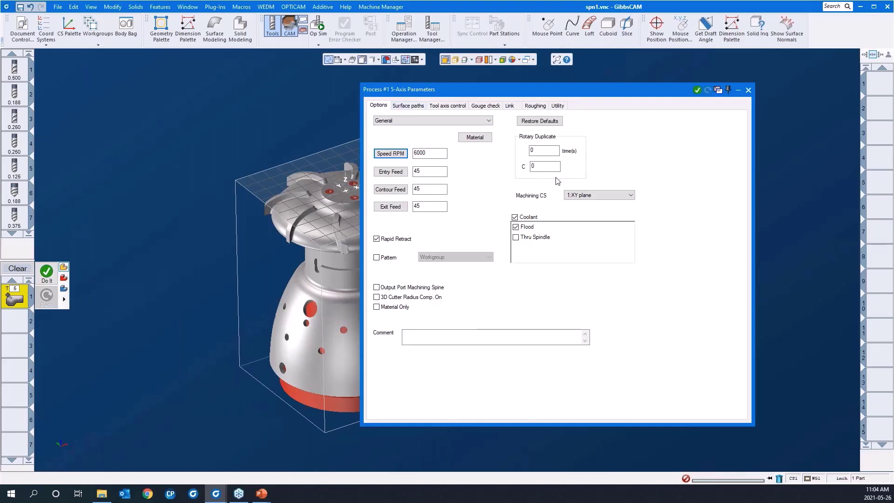
{"action": "left_click", "coordinate": [402, 106]}
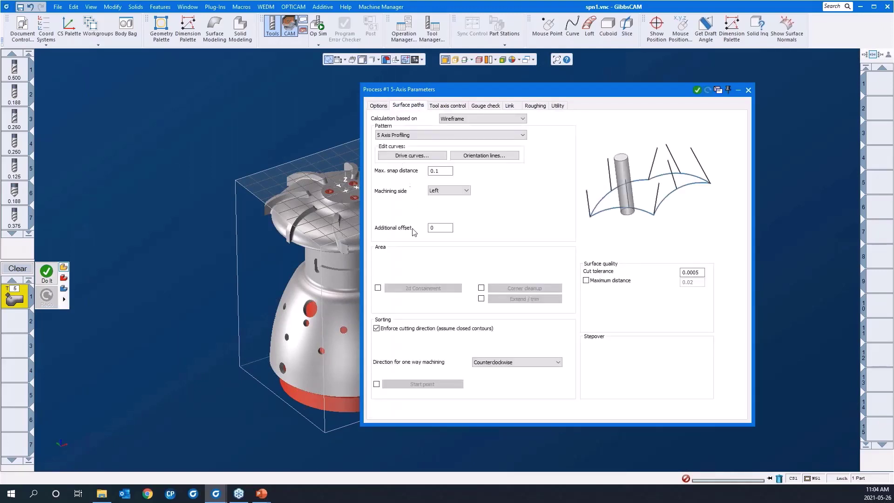
{"action": "left_click", "coordinate": [461, 119]}
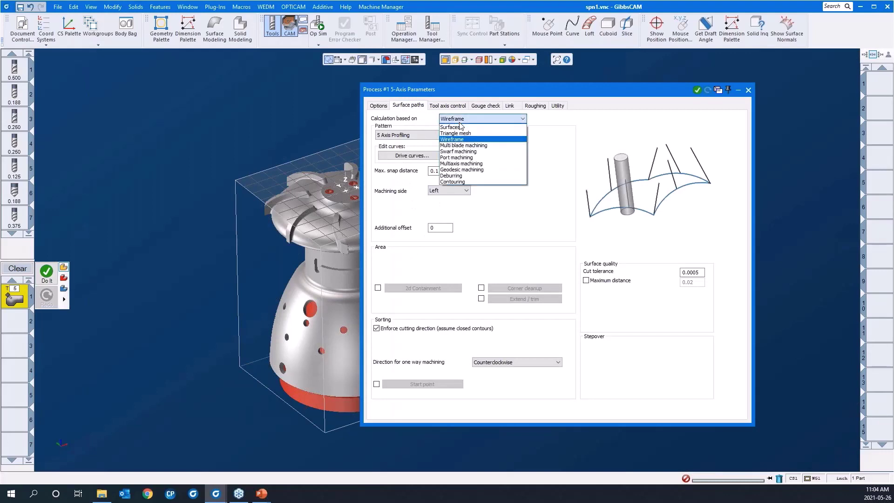
{"action": "left_click", "coordinate": [458, 128]}
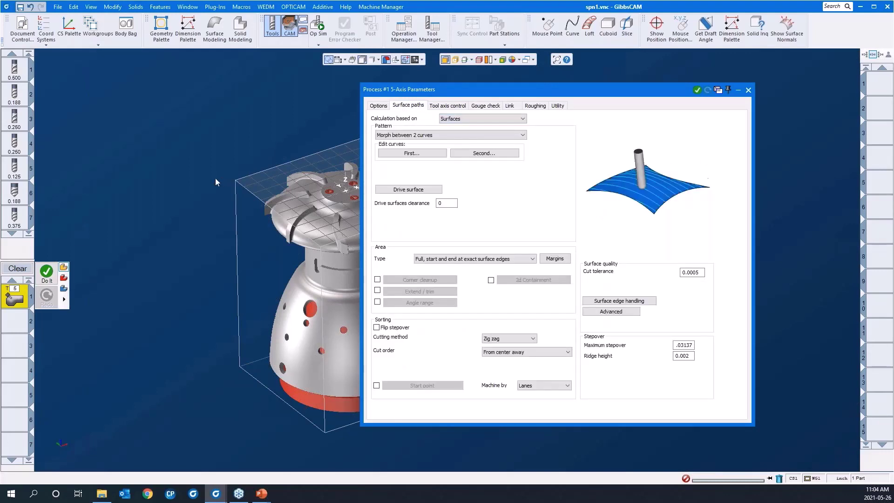
- Display the part's edges and choose the edge along the base of an impeller blade as the first morph curve
{"action": "scroll", "coordinate": [185, 179], "scroll_direction": "down", "scroll_amount": 2}
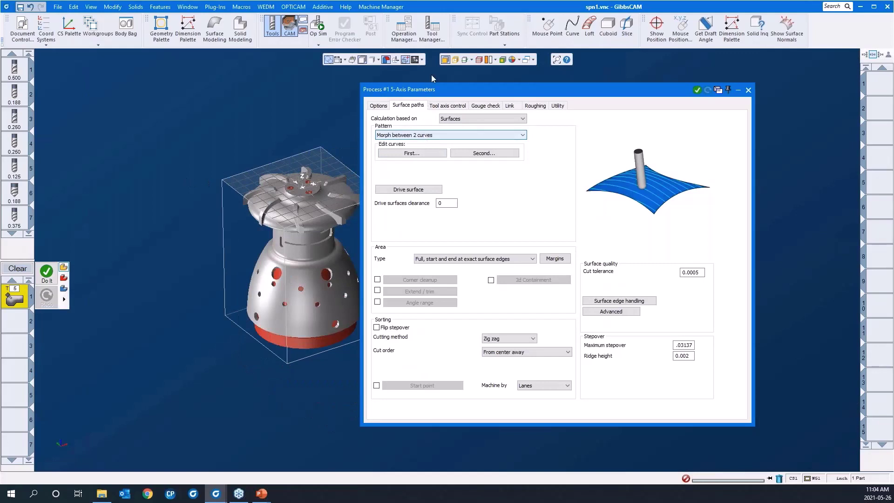
{"action": "left_click", "coordinate": [69, 462]}
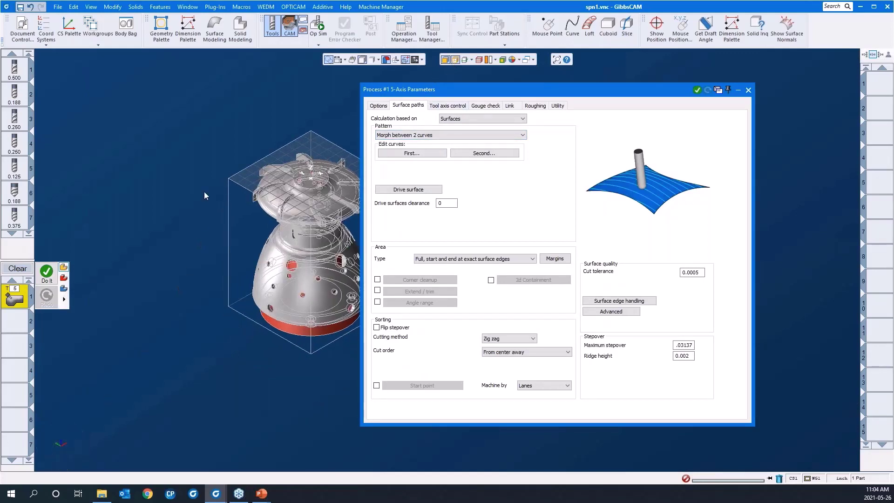
{"action": "left_click_drag", "start_coordinate": [223, 146], "coordinate": [402, 270]}
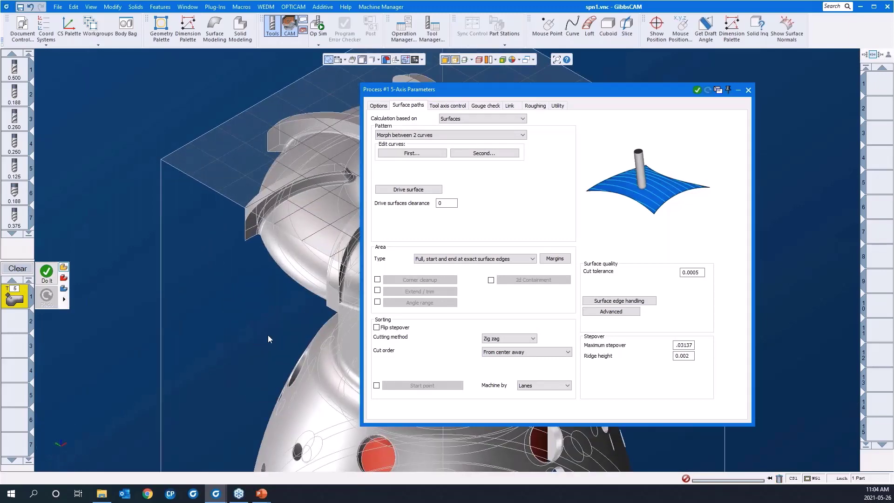
{"action": "left_click", "coordinate": [389, 153]}
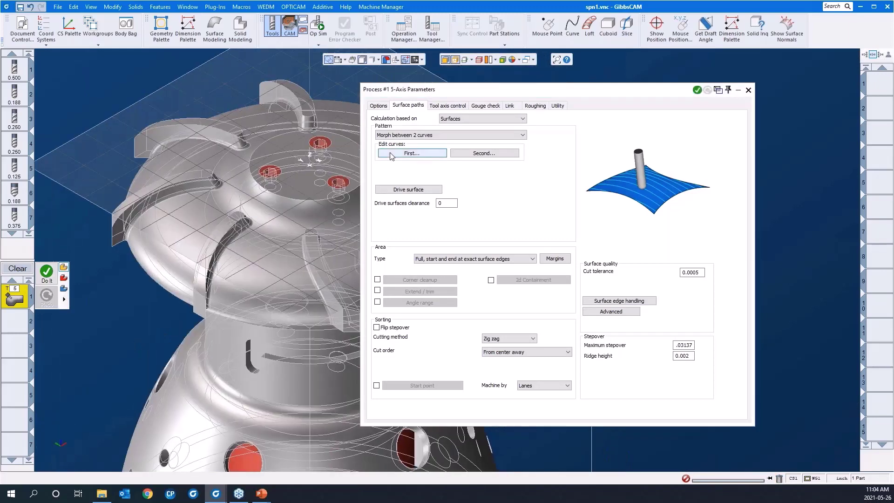
{"action": "left_click_drag", "start_coordinate": [265, 291], "coordinate": [167, 161]}
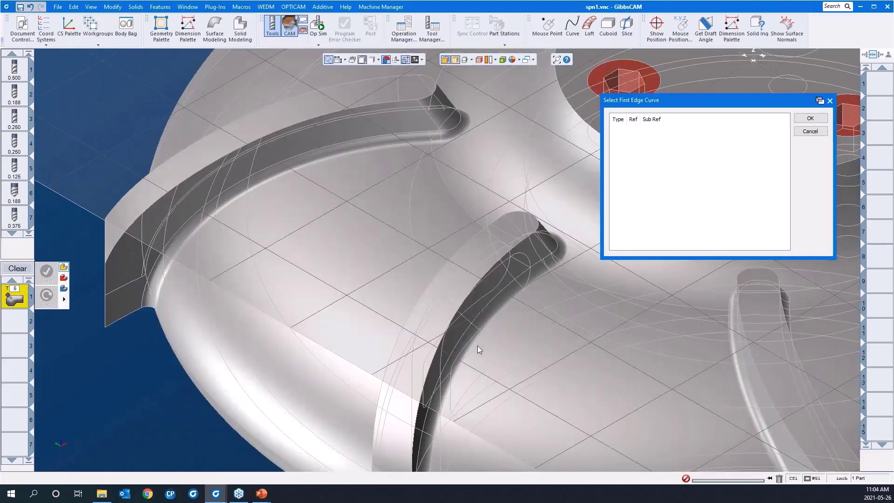
{"action": "left_click", "coordinate": [538, 278]}
{"action": "scroll", "coordinate": [335, 296], "scroll_direction": "down", "scroll_amount": 3}
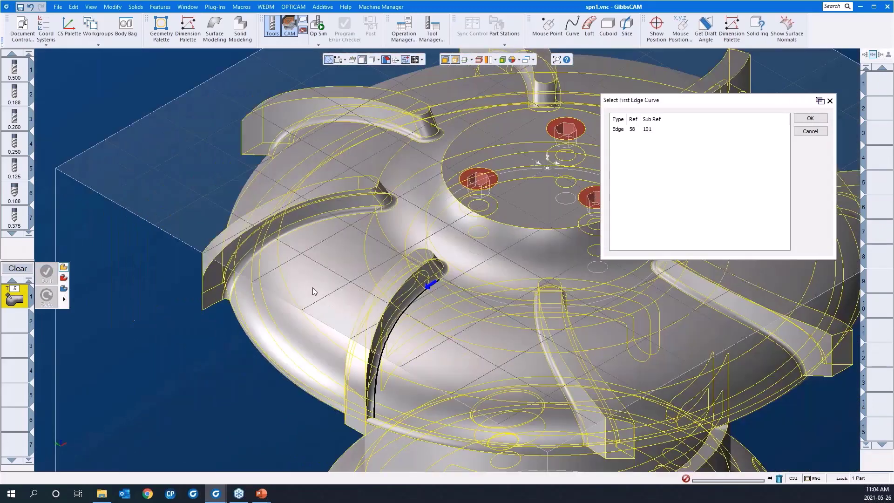
{"action": "left_click", "coordinate": [810, 119]}
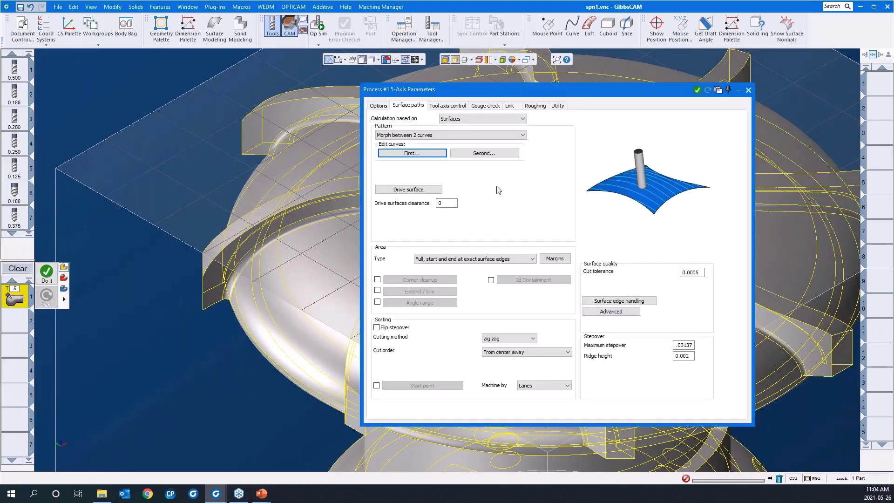
- Choose the base edge of the neighbouring impeller blade, across the floor surface, as the second morph curve
{"action": "left_click", "coordinate": [480, 153]}
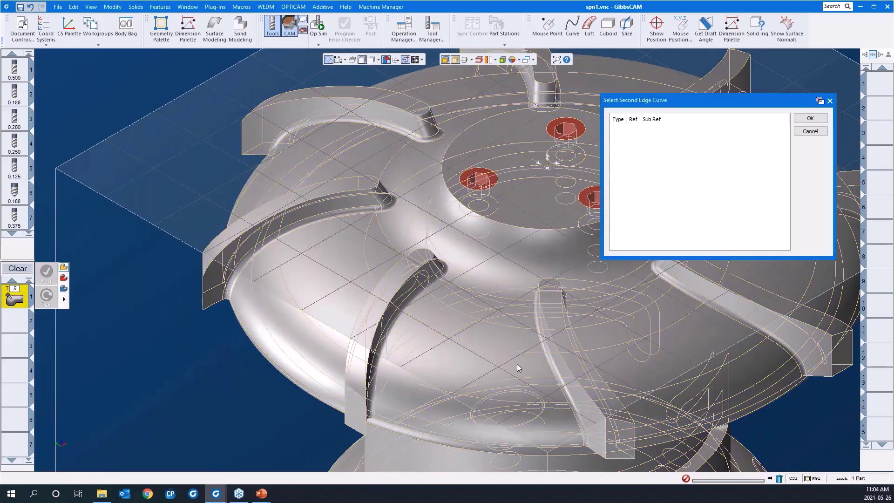
{"action": "left_click", "coordinate": [551, 370]}
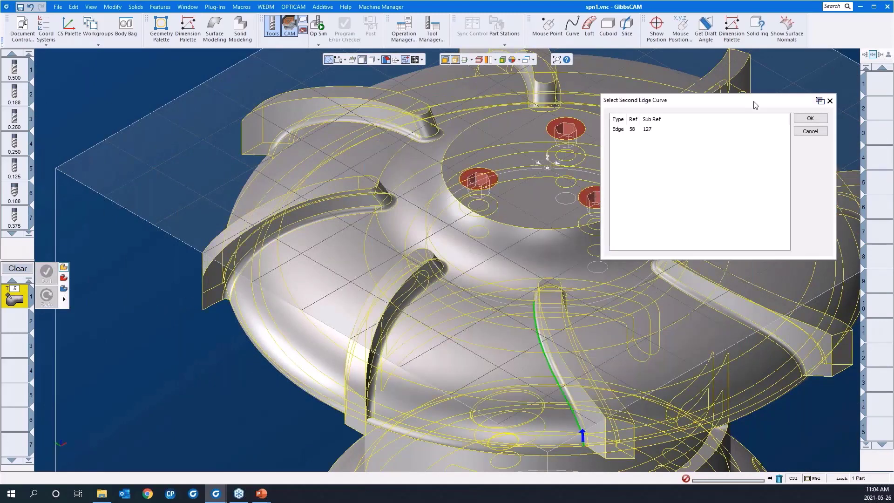
{"action": "left_click", "coordinate": [799, 118]}
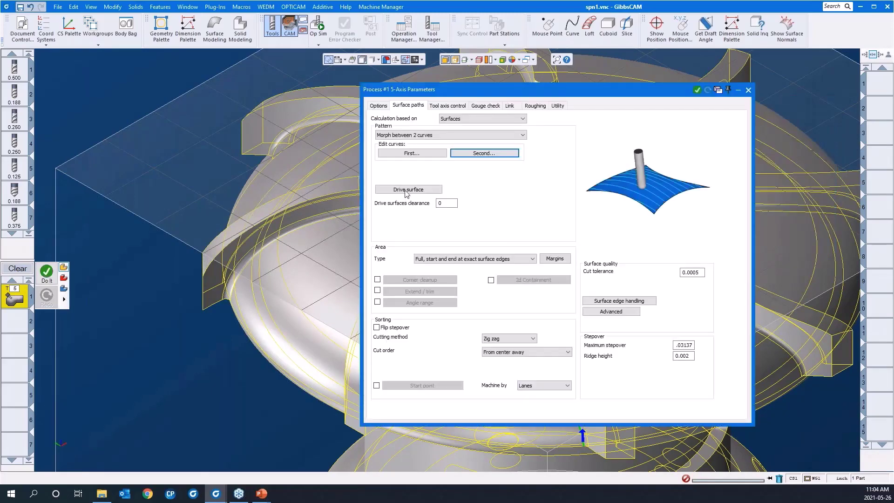
- Assign the floor face between the two blades as the drive surface and move the parameters dialog clear of it
{"action": "left_click", "coordinate": [386, 191]}
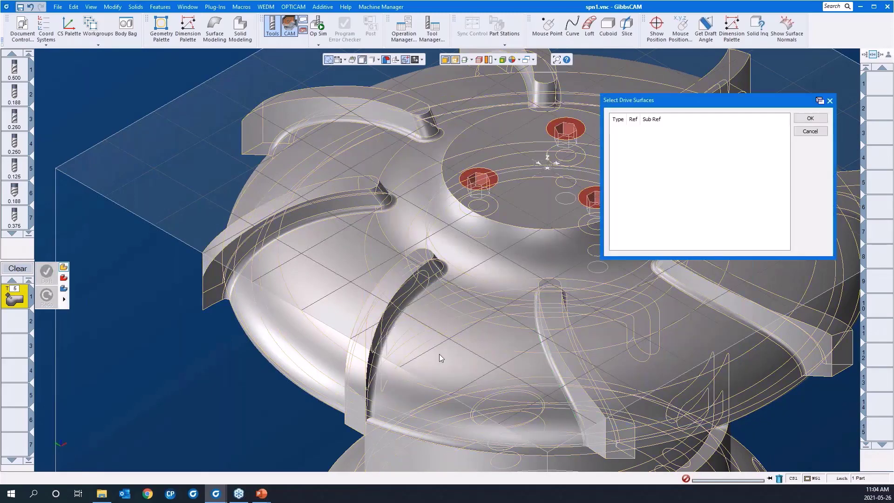
{"action": "left_click", "coordinate": [454, 365]}
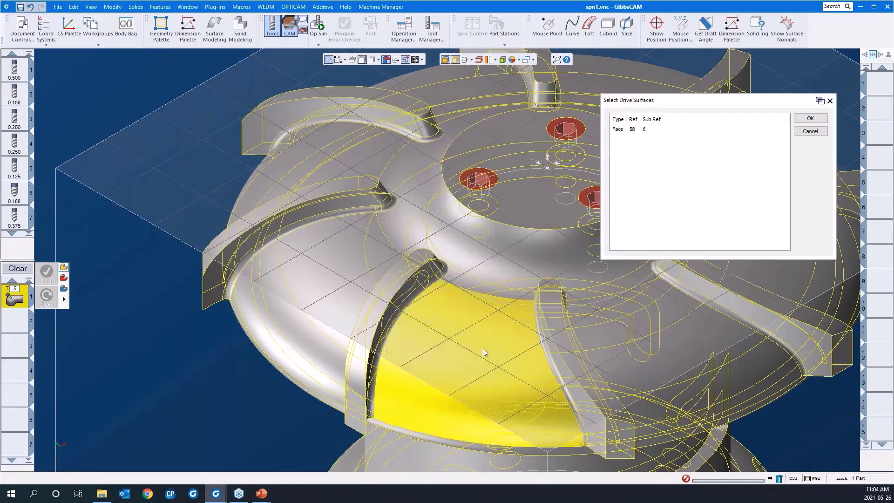
{"action": "left_click", "coordinate": [810, 119]}
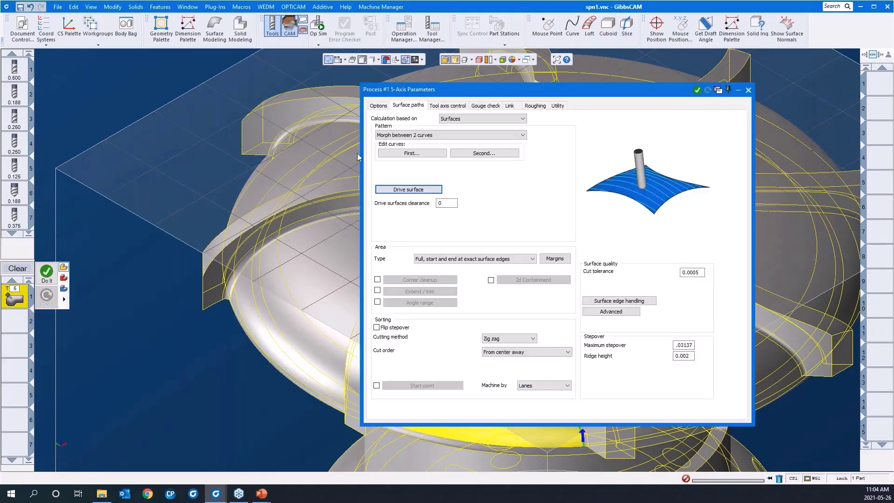
{"action": "left_click_drag", "start_coordinate": [433, 92], "coordinate": [575, 105]}
{"action": "middle_click_drag", "start_coordinate": [183, 403], "coordinate": [56, 295]}
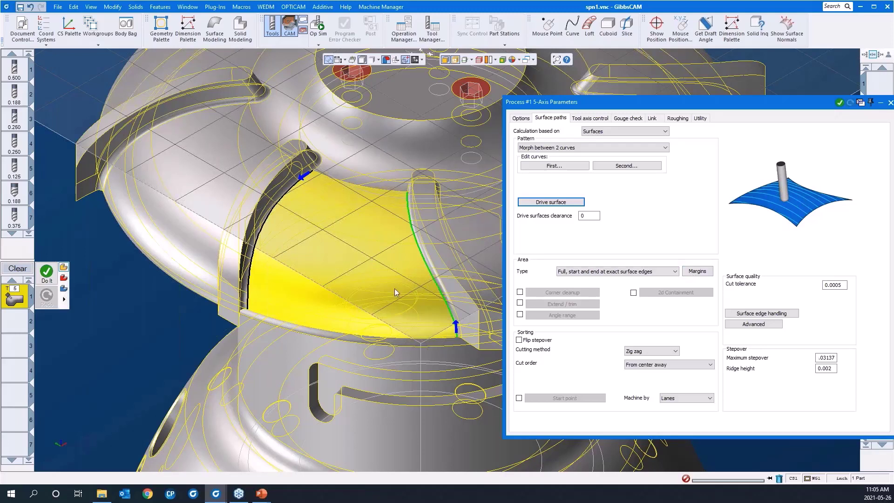
- Review and accept the surface area margins, and set the cut order to Standard
{"action": "left_click", "coordinate": [689, 274]}
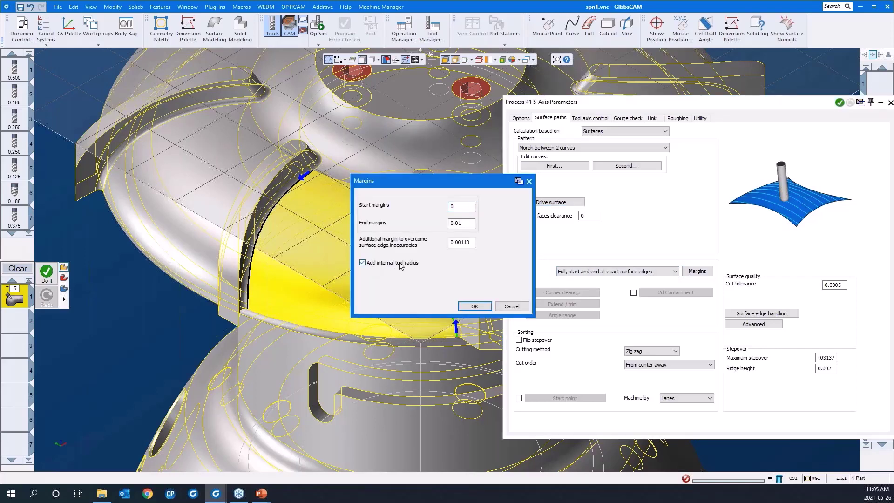
{"action": "left_click", "coordinate": [469, 307]}
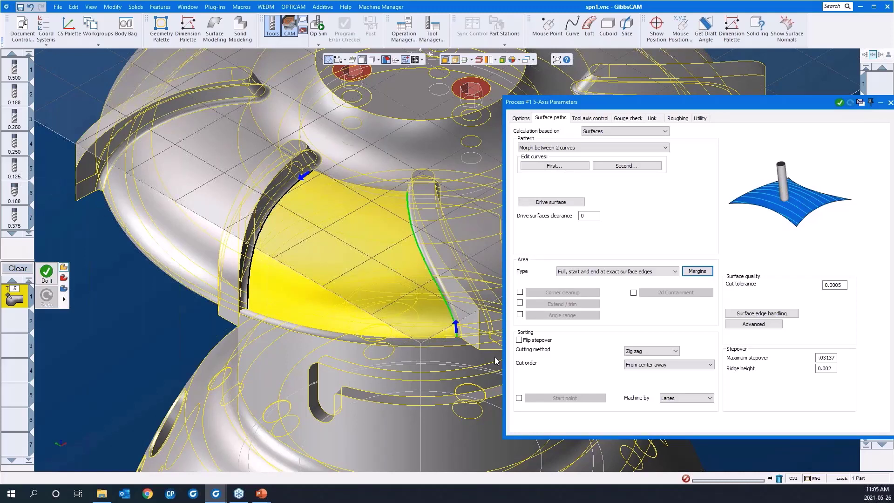
{"action": "left_click", "coordinate": [643, 365]}
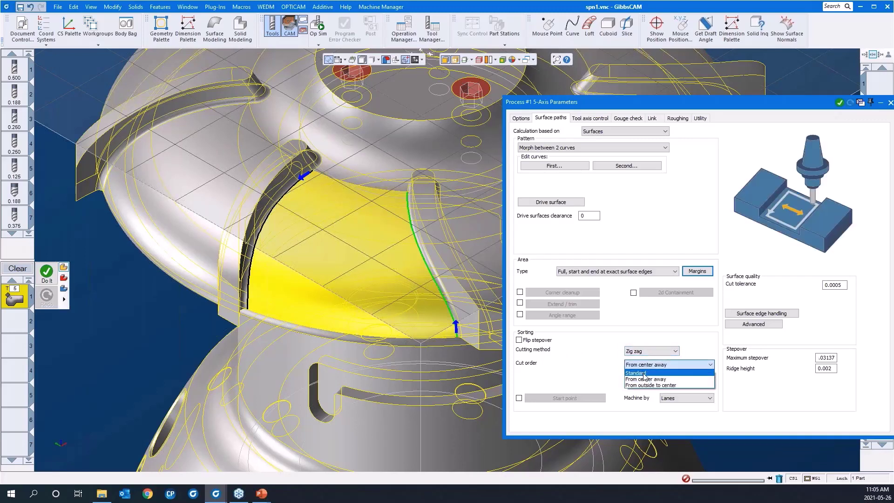
{"action": "left_click", "coordinate": [643, 375]}
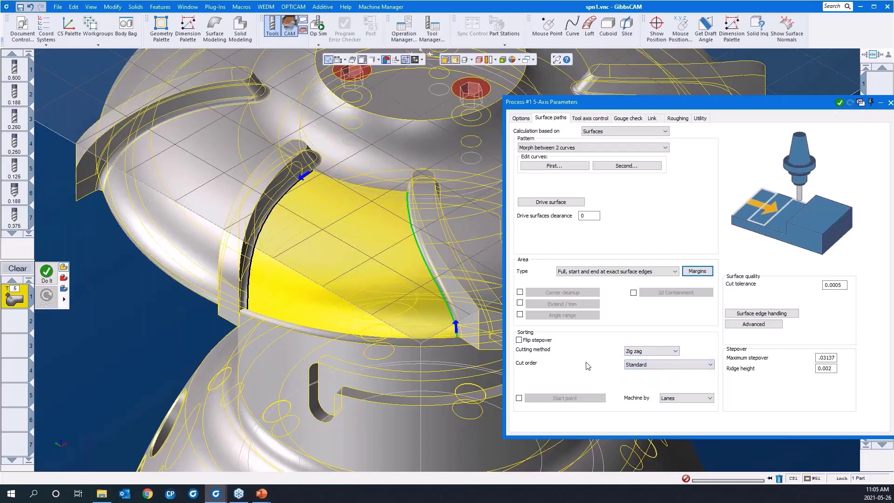
- Set the maximum stepover of the surface paths to .05
{"action": "left_click_drag", "start_coordinate": [645, 102], "coordinate": [541, 82]}
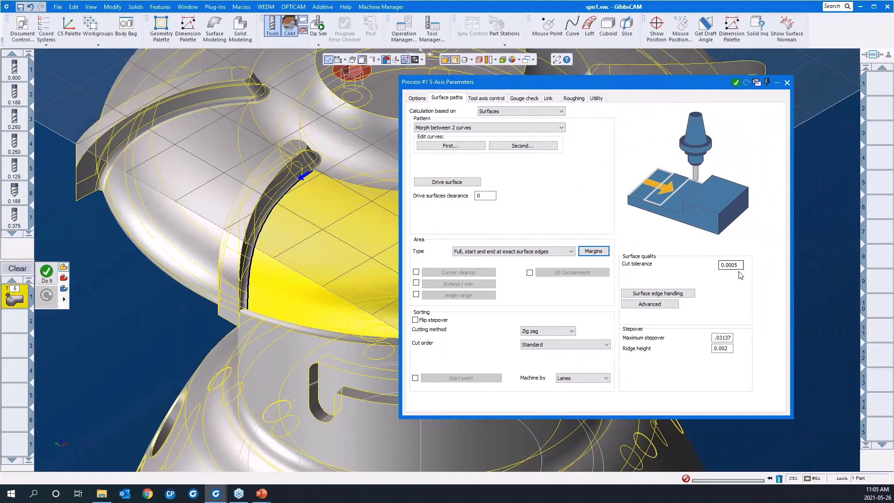
{"action": "left_click", "coordinate": [725, 338]}
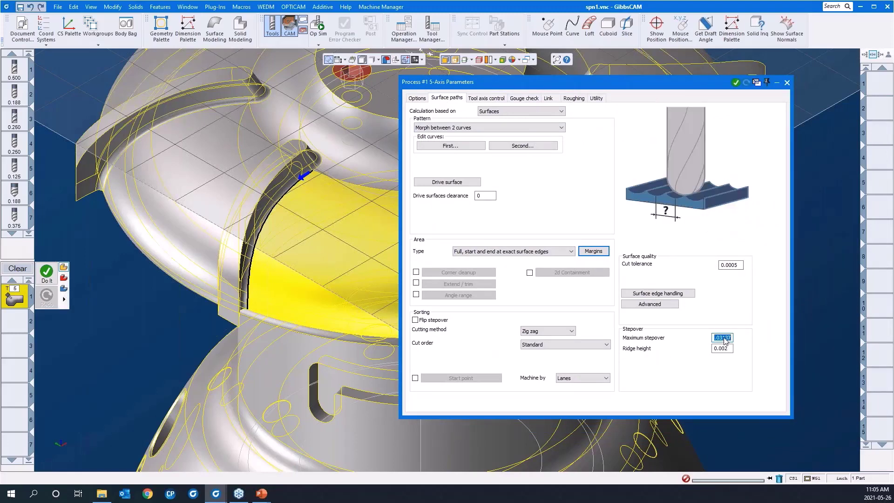
{"action": "type", "text": ".05"}
- Set the output format to 5 Axis and keep the tool axis tilted relative to the cutting direction
{"action": "left_click", "coordinate": [488, 100]}
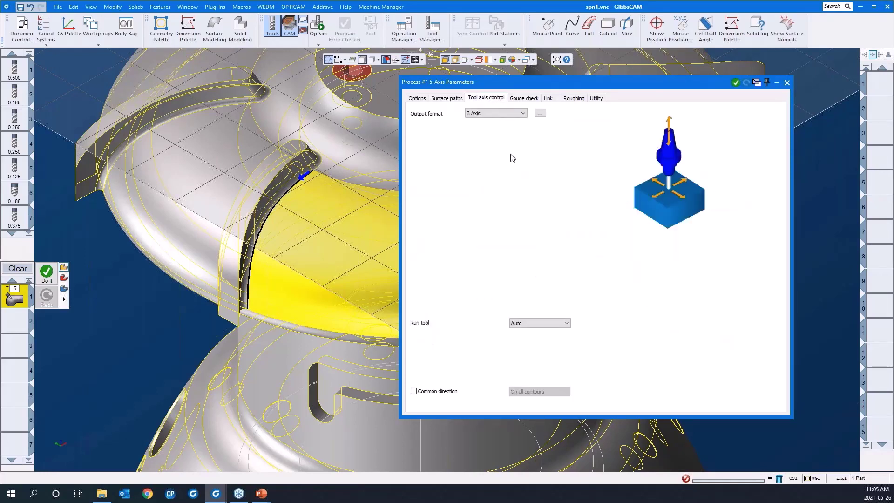
{"action": "left_click", "coordinate": [506, 112]}
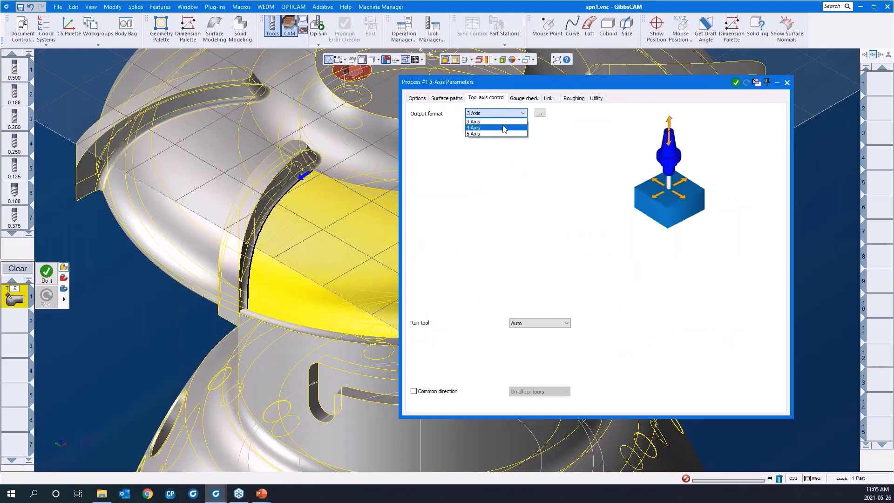
{"action": "left_click", "coordinate": [501, 134]}
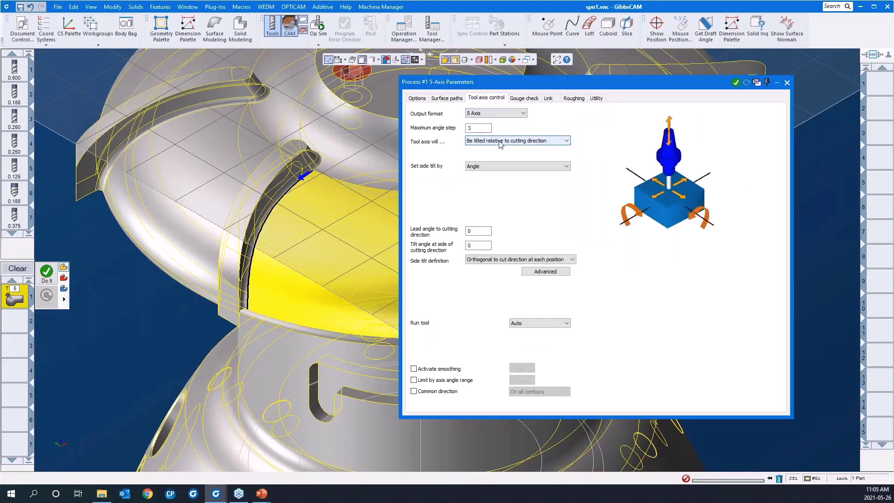
{"action": "left_click", "coordinate": [500, 141]}
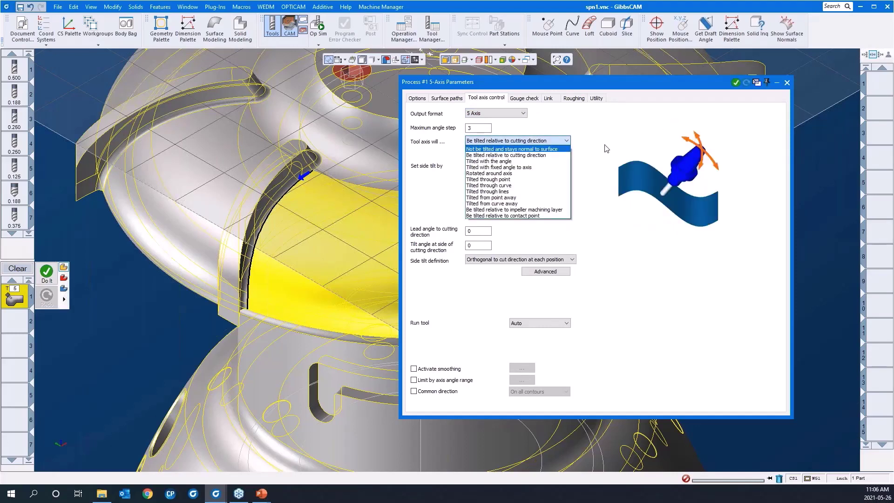
{"action": "left_click", "coordinate": [502, 155]}
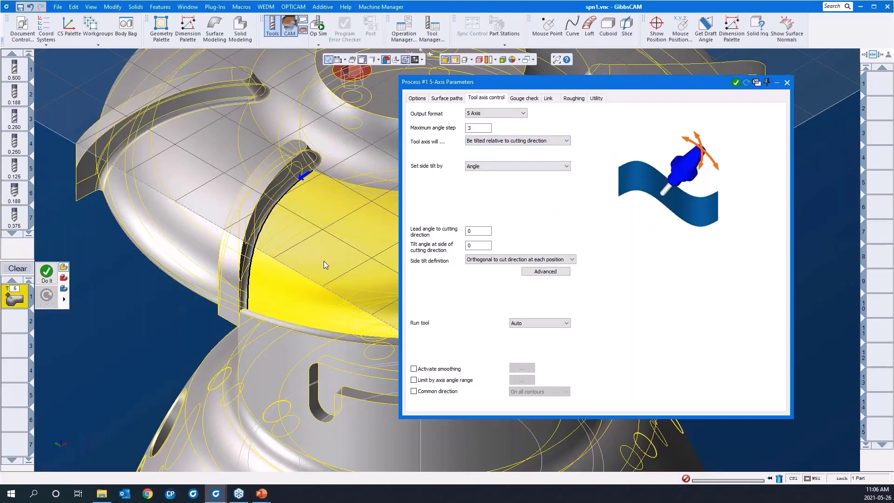
- Examine the lead and side tilt angle settings against the drive surface, and review the gouge check strategies
{"action": "middle_click_drag", "start_coordinate": [324, 261], "coordinate": [245, 240]}
{"action": "scroll", "coordinate": [244, 240], "scroll_direction": "down", "scroll_amount": 2}
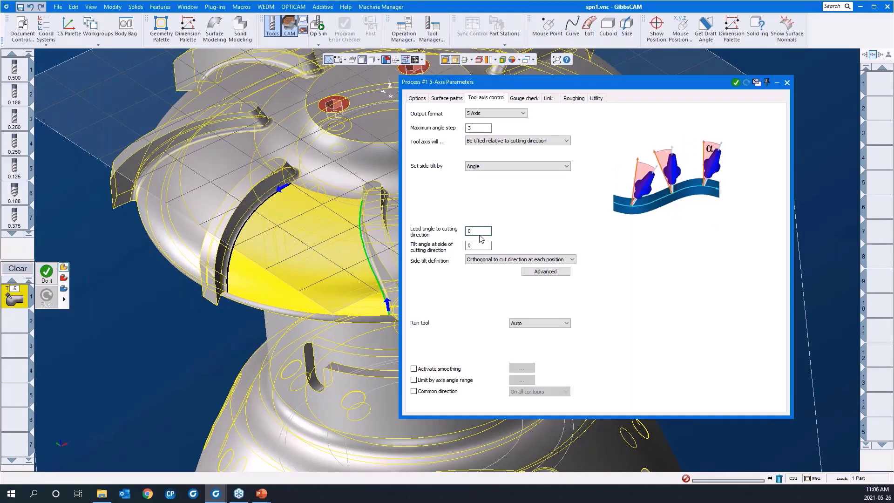
{"action": "left_click", "coordinate": [482, 250]}
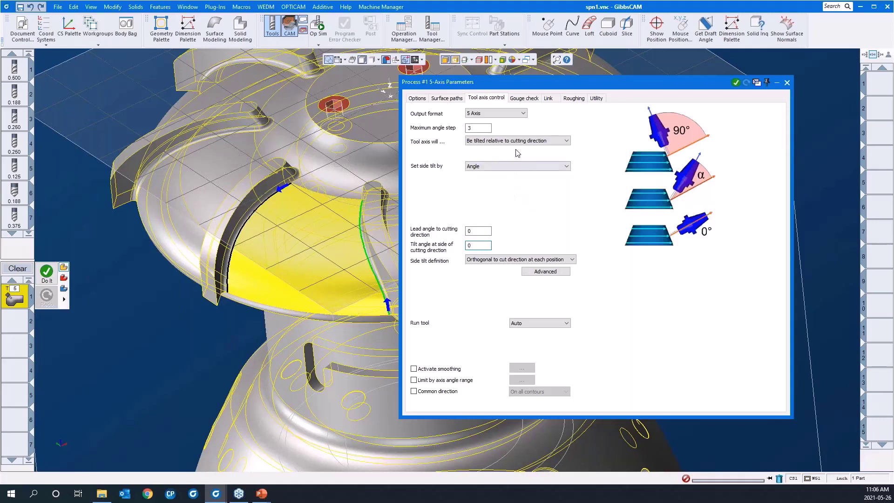
{"action": "left_click", "coordinate": [520, 100]}
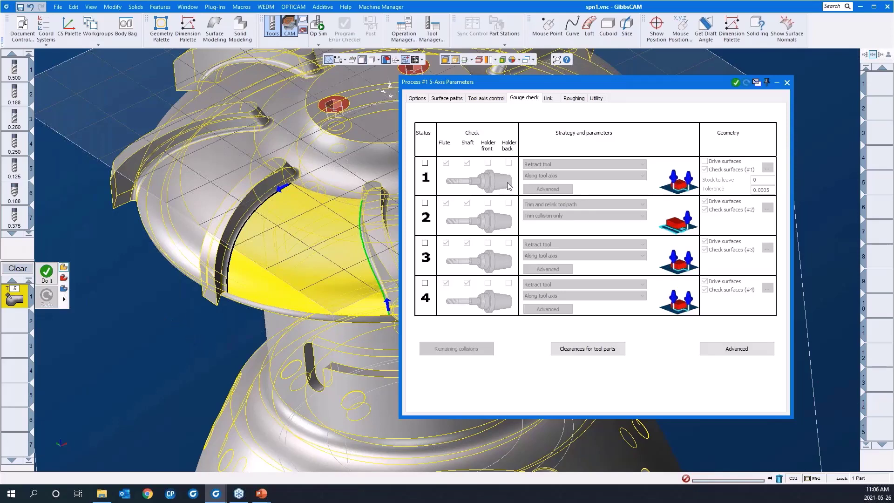
- Compare the link types for small gaps along the cut and set them to Blend spline
{"action": "left_click", "coordinate": [549, 100]}
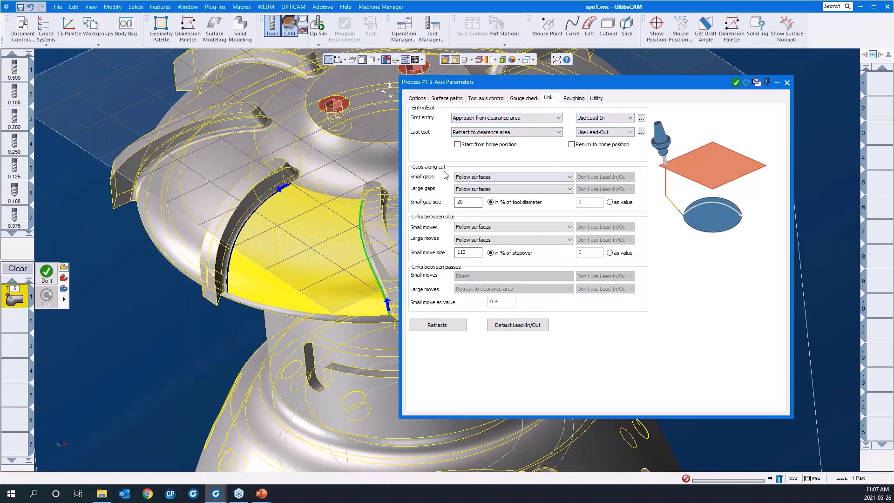
{"action": "left_click", "coordinate": [483, 179]}
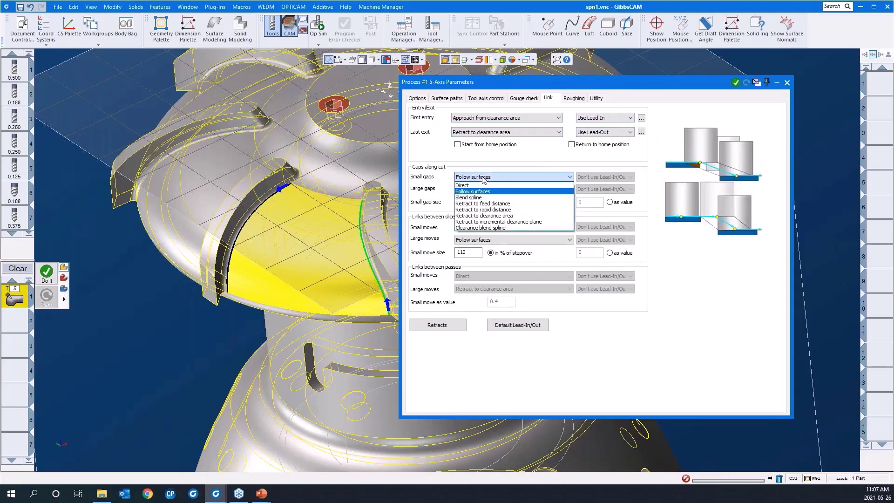
{"action": "left_click", "coordinate": [485, 185]}
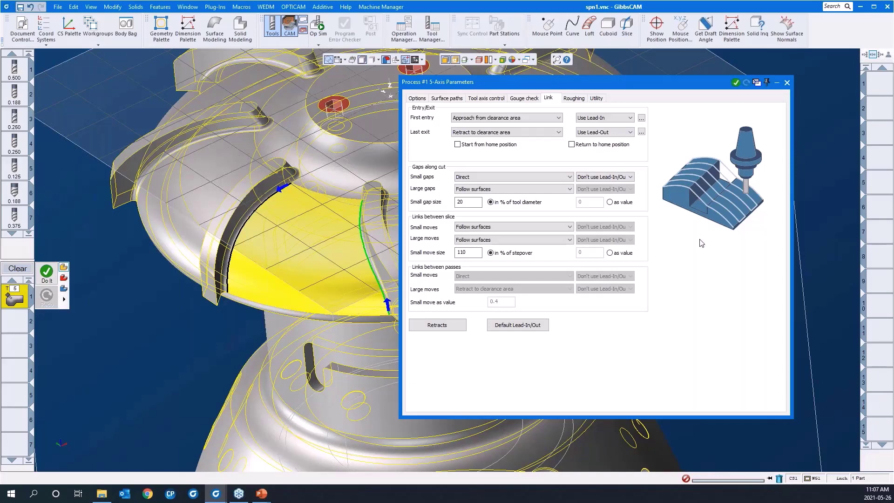
{"action": "key", "text": "Down"}
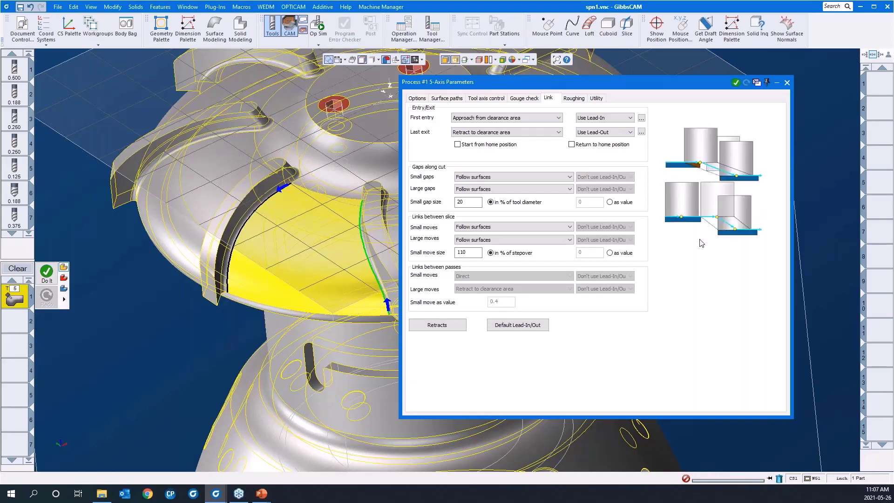
{"action": "key", "text": "Down"}
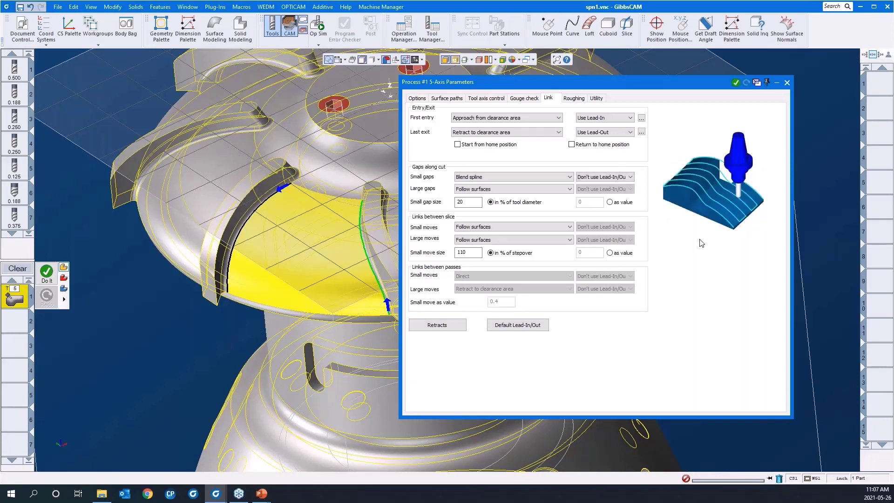
{"action": "key", "text": "Down"}
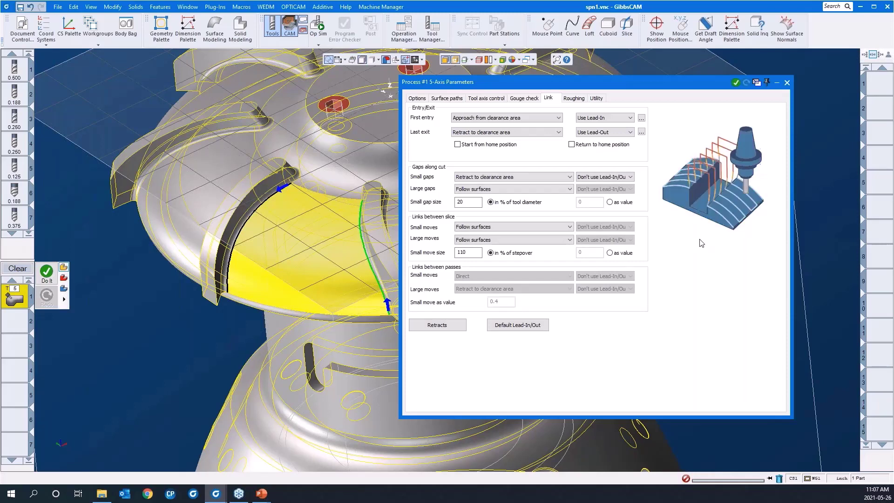
{"action": "key", "text": "Down"}
{"action": "key", "text": "Up"}
{"action": "key", "text": "Up"}
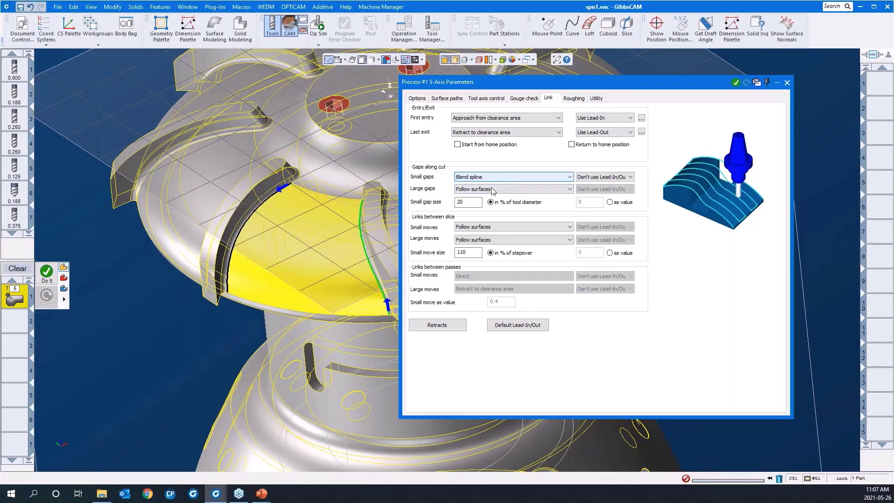
- Compare the available link types for small moves between slices, ending on Follow surfaces
{"action": "left_click", "coordinate": [497, 228]}
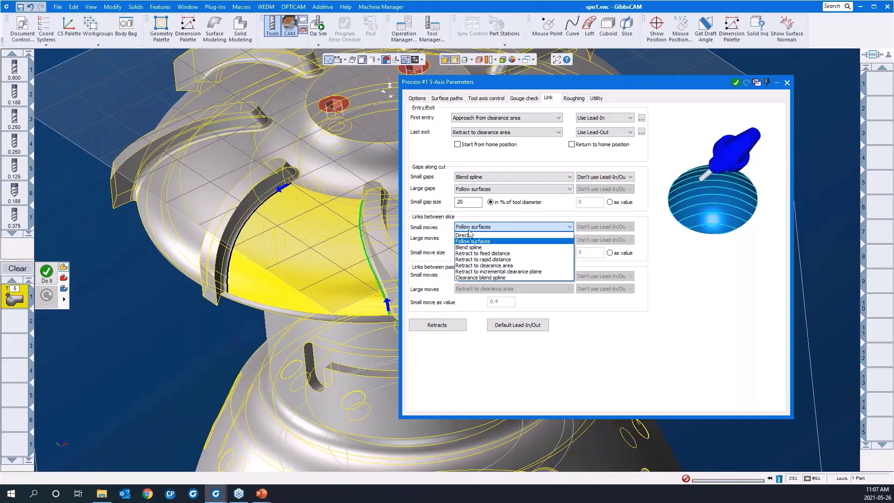
{"action": "left_click", "coordinate": [688, 230]}
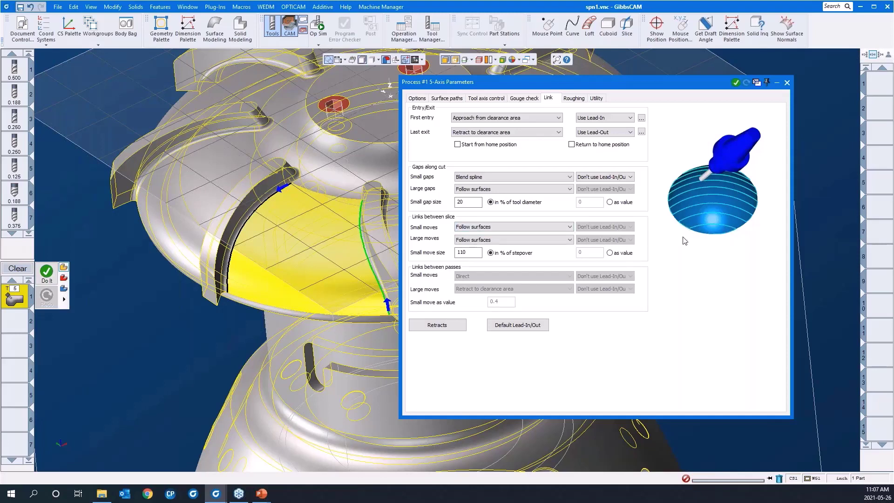
{"action": "left_click", "coordinate": [523, 226]}
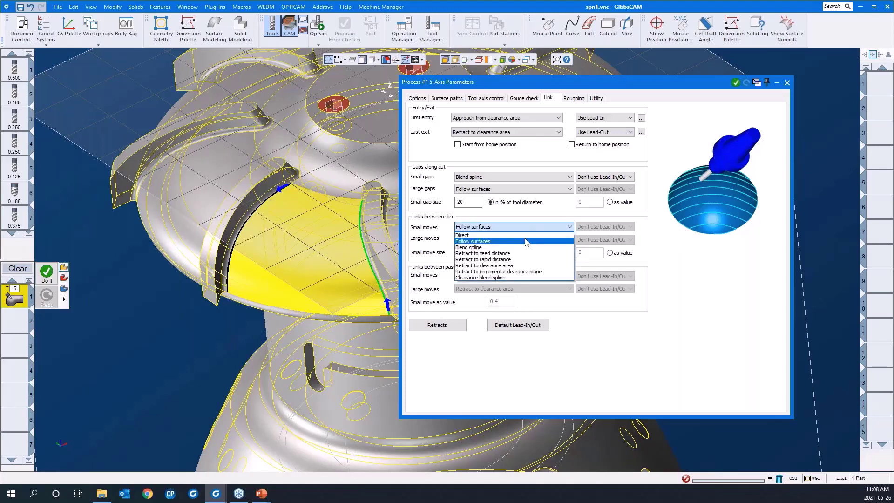
{"action": "left_click", "coordinate": [525, 236]}
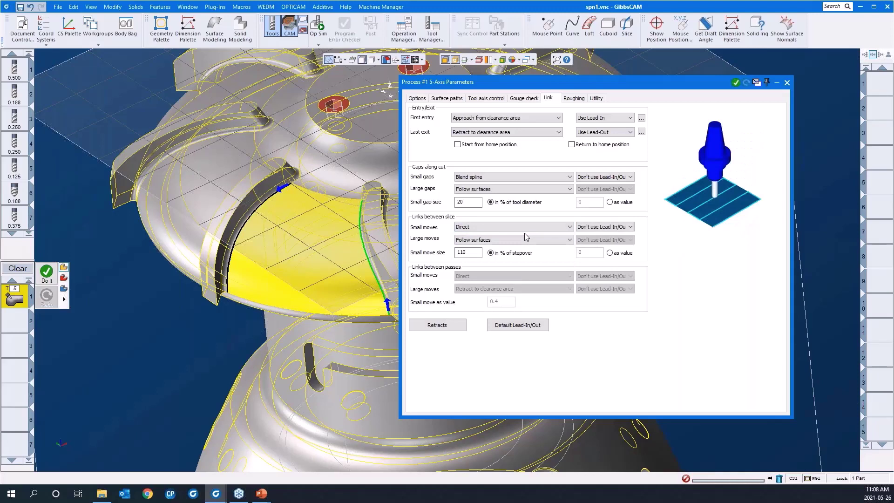
{"action": "key", "text": "Down"}
{"action": "key", "text": "Down"}
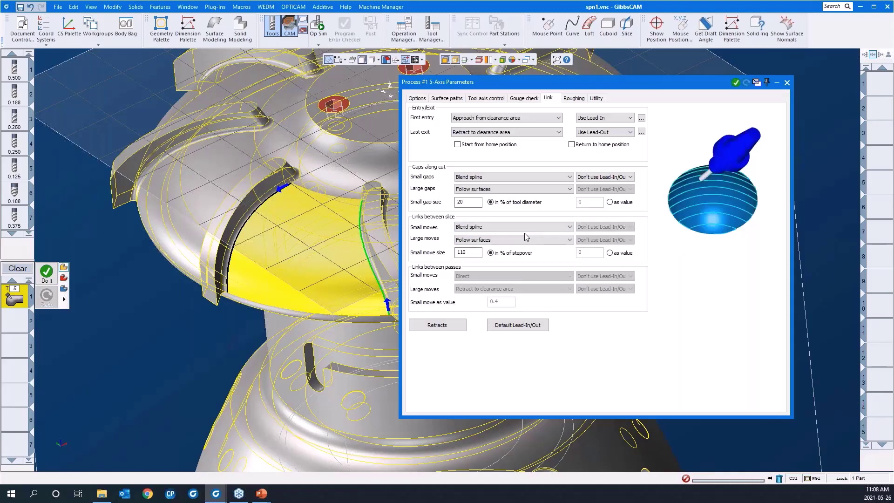
{"action": "key", "text": "Down"}
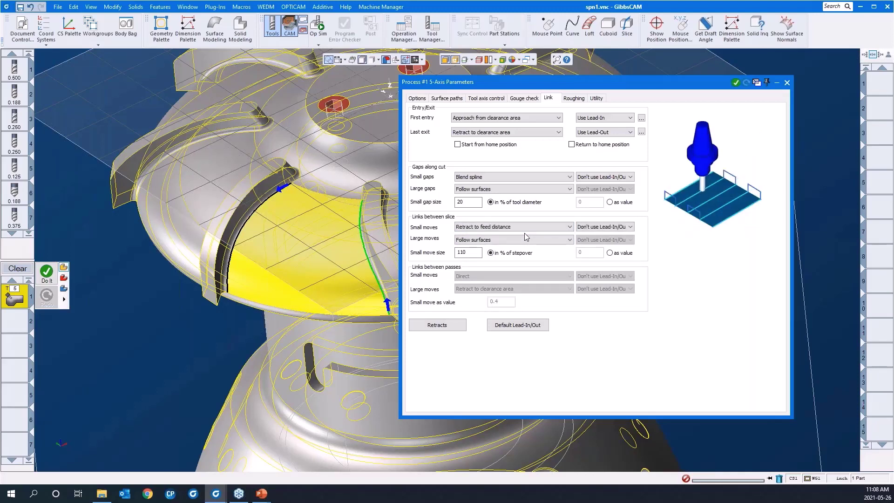
{"action": "key", "text": "Down"}
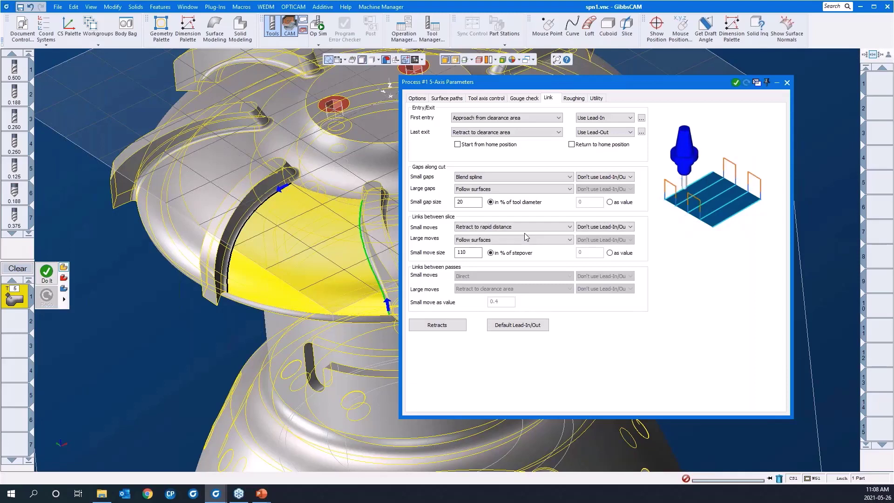
{"action": "key", "text": "Up"}
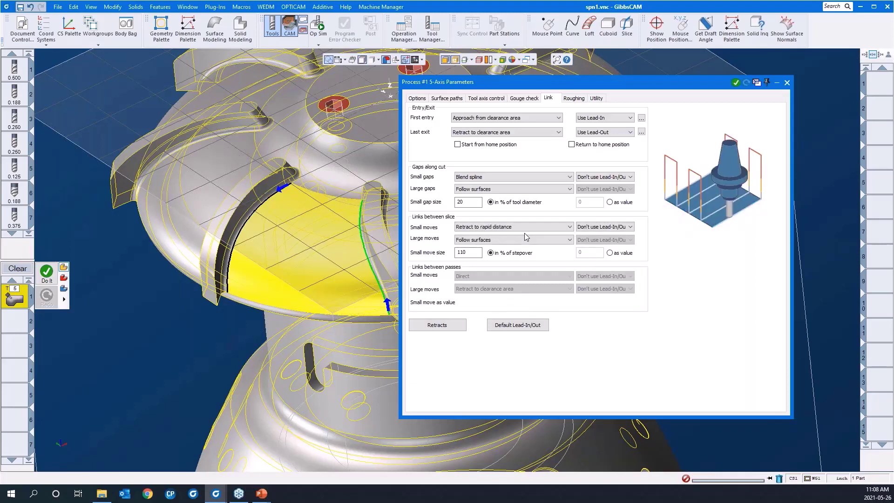
{"action": "key", "text": "Up"}
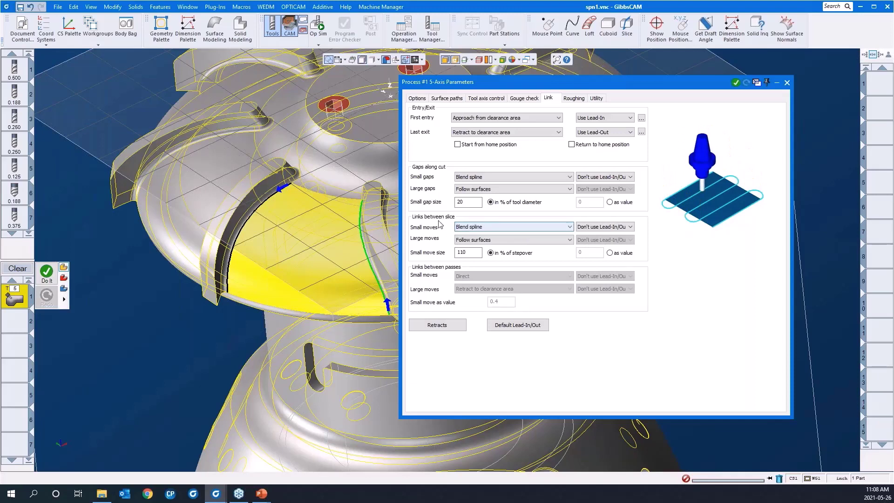
{"action": "left_click", "coordinate": [467, 228]}
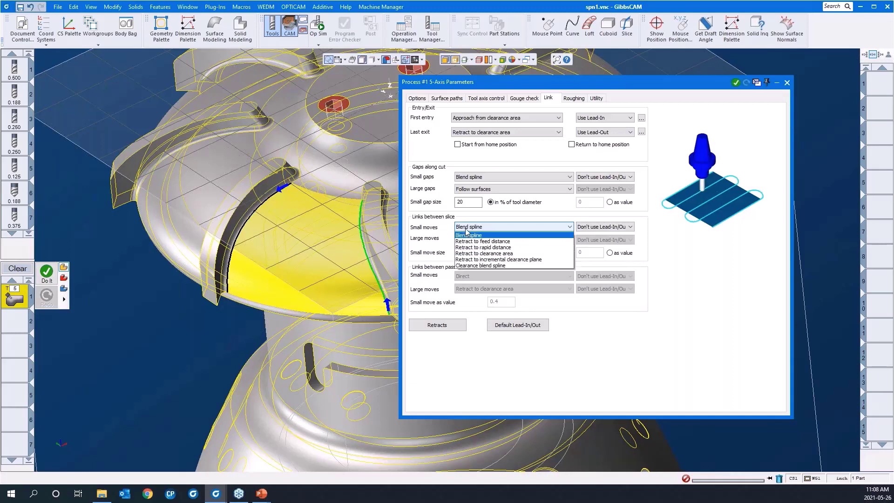
{"action": "left_click", "coordinate": [468, 241]}
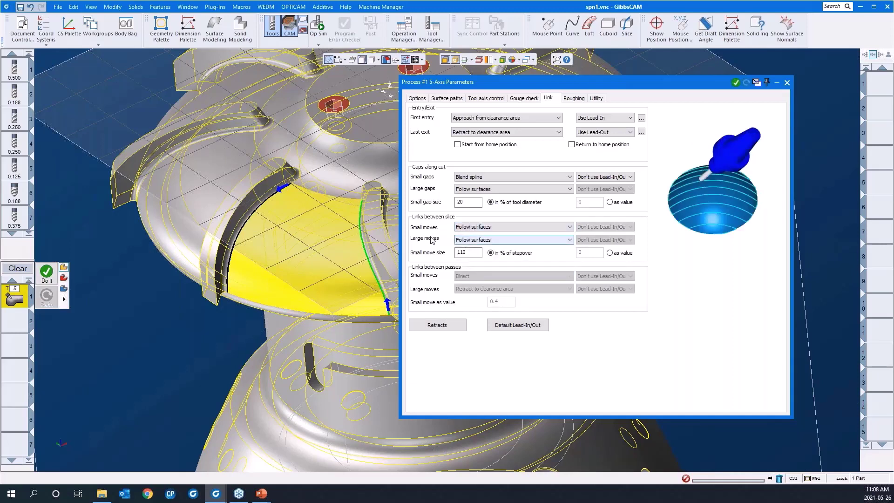
- Set large moves between slices to Retract to clearance area and review the clearance and distance settings for retracts
{"action": "left_click", "coordinate": [465, 240]}
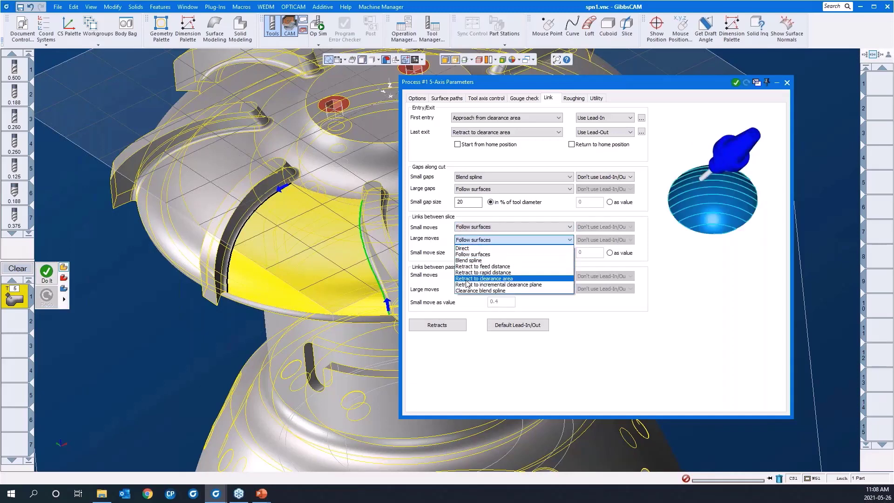
{"action": "left_click", "coordinate": [465, 278]}
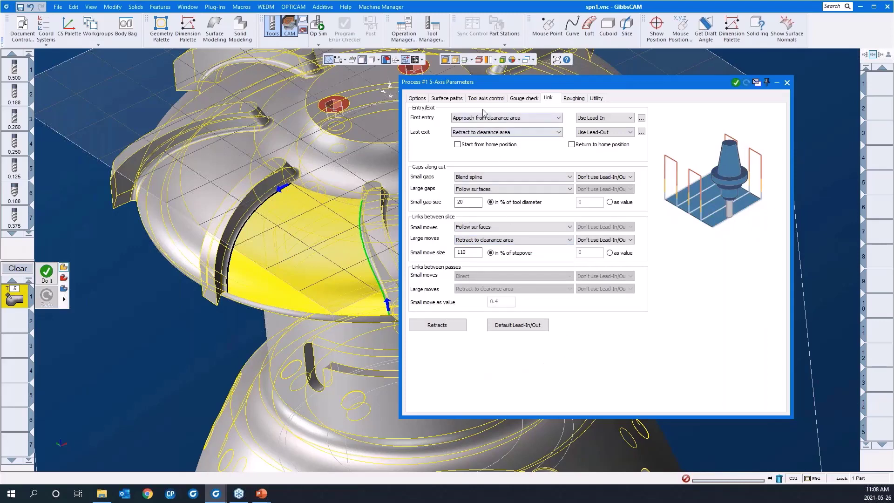
{"action": "left_click", "coordinate": [452, 327]}
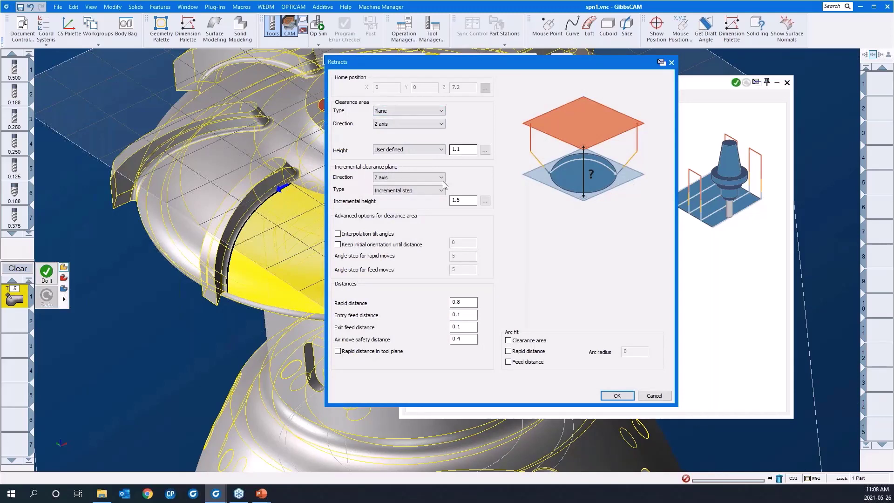
{"action": "left_click", "coordinate": [467, 302]}
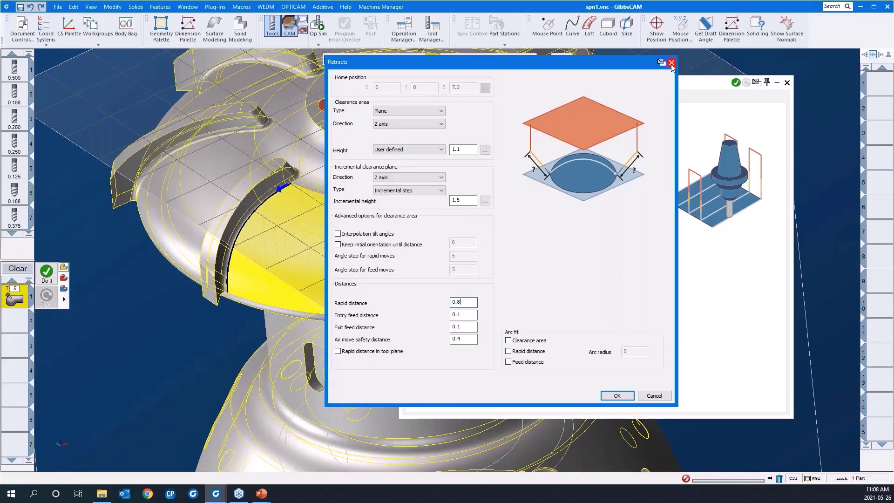
{"action": "left_click", "coordinate": [671, 63]}
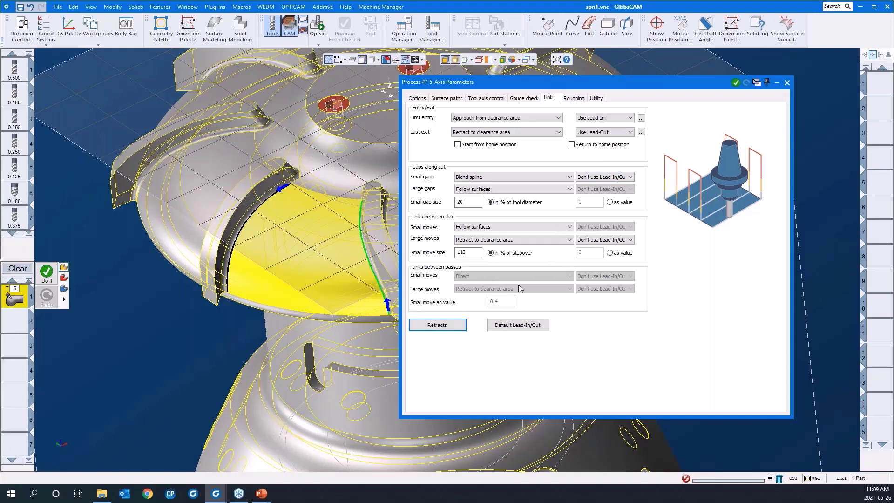
- Enable Multi passes for roughing, review the link types between passes, and disable Multi passes again
{"action": "left_click", "coordinate": [574, 98]}
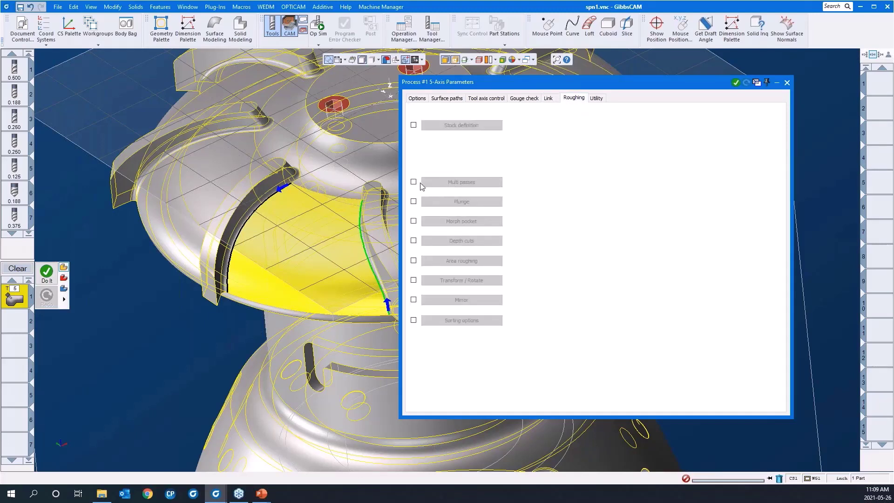
{"action": "left_click", "coordinate": [414, 182]}
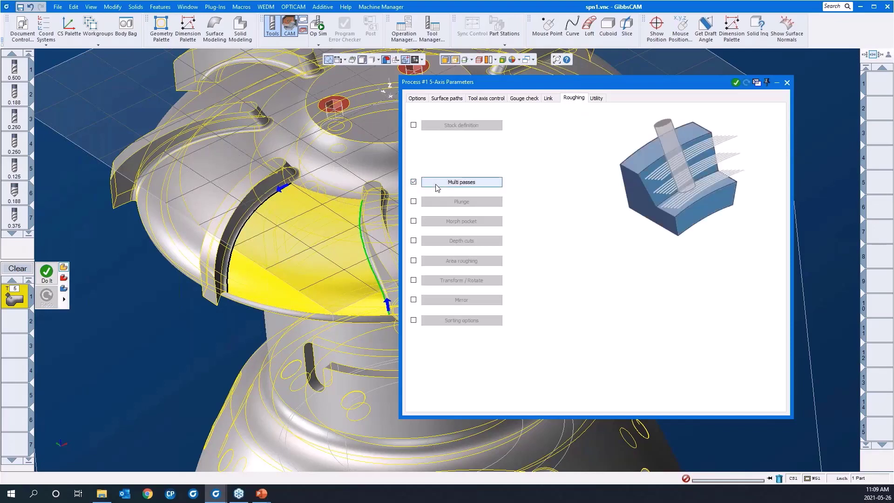
{"action": "left_click", "coordinate": [553, 104]}
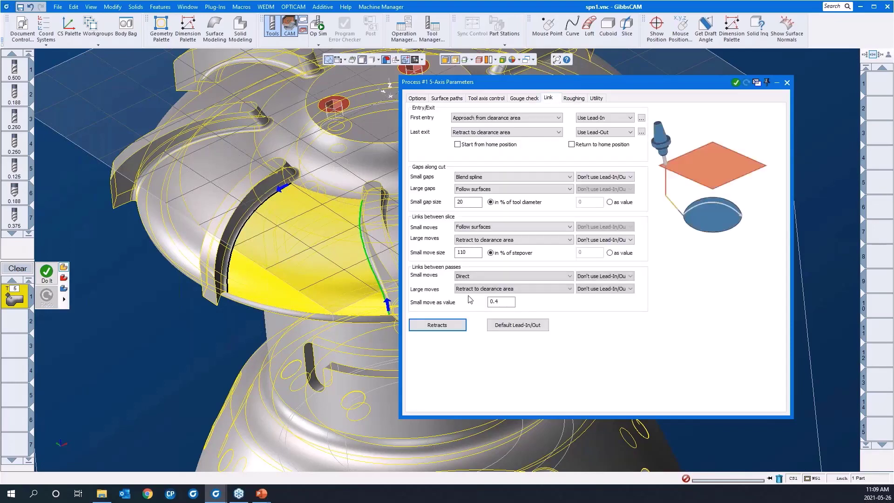
{"action": "left_click", "coordinate": [465, 277]}
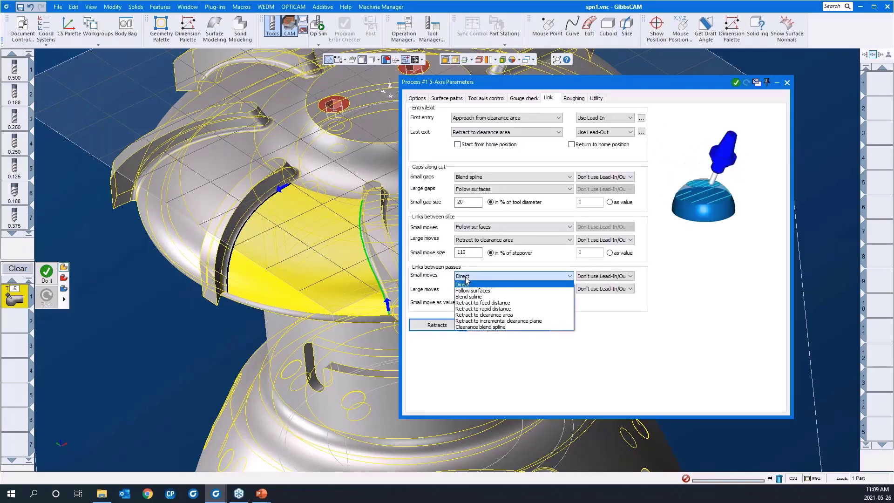
{"action": "left_click", "coordinate": [705, 253]}
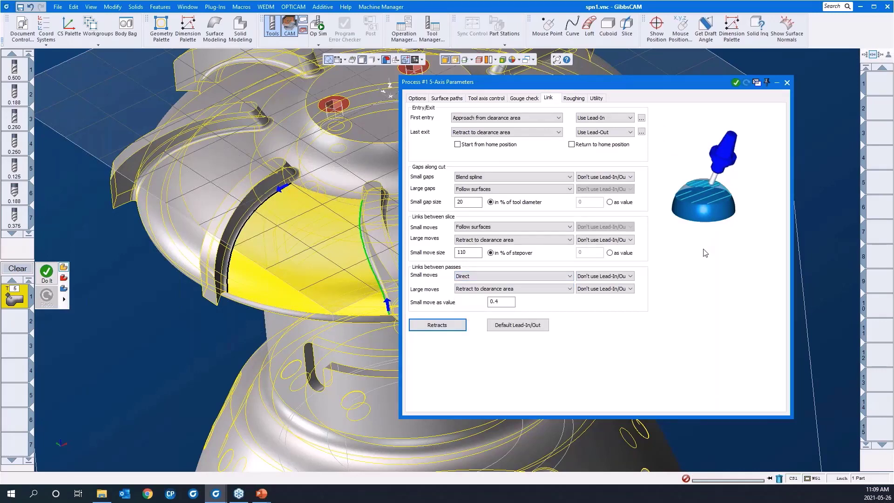
{"action": "left_click", "coordinate": [580, 99]}
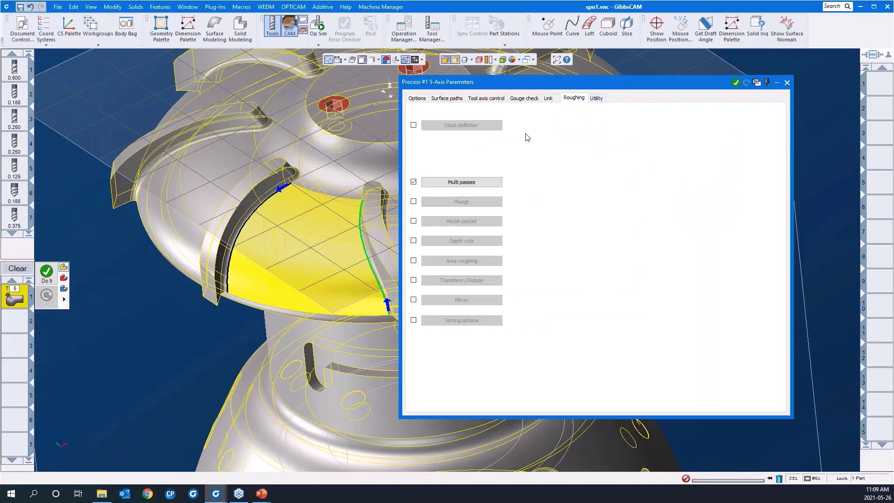
{"action": "left_click", "coordinate": [413, 181]}
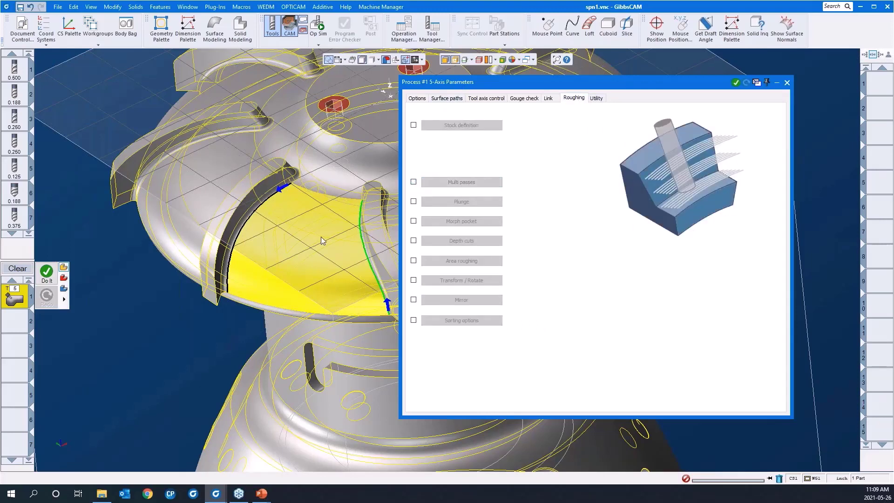
- Recheck the surface path, tool axis control and gouge check settings of the 5-axis process
{"action": "left_click", "coordinate": [445, 101]}
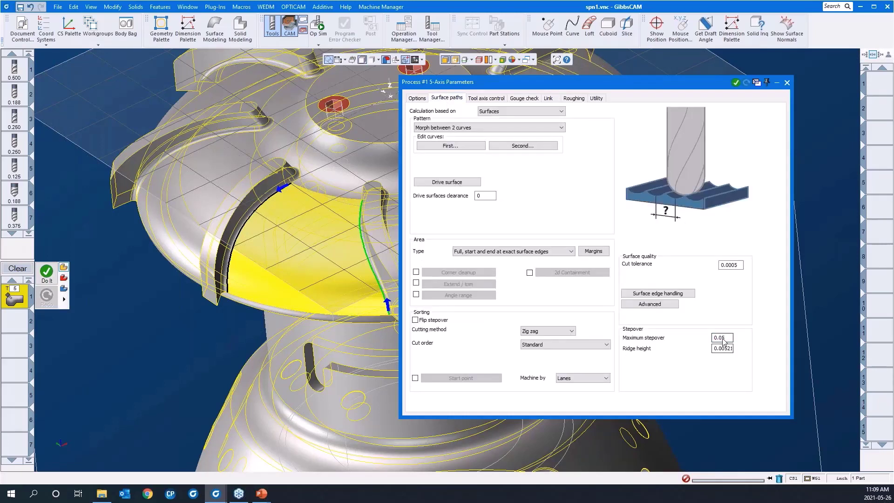
{"action": "left_click", "coordinate": [485, 99]}
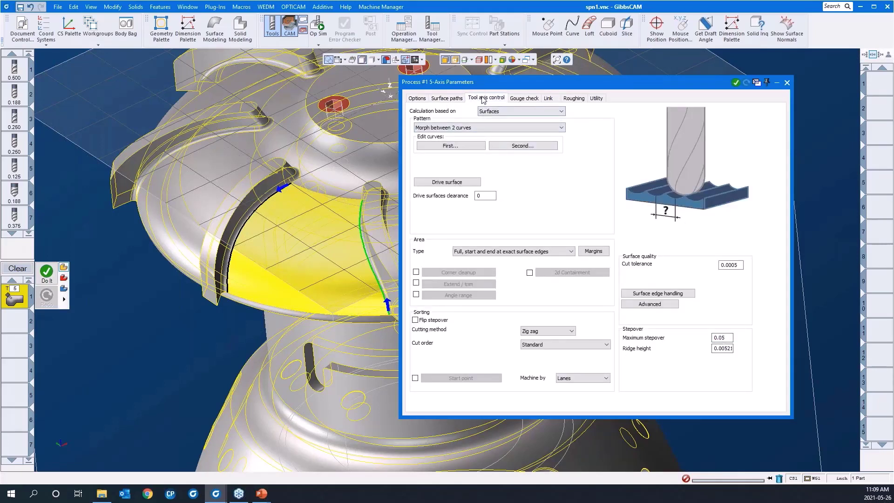
{"action": "left_click", "coordinate": [530, 101]}
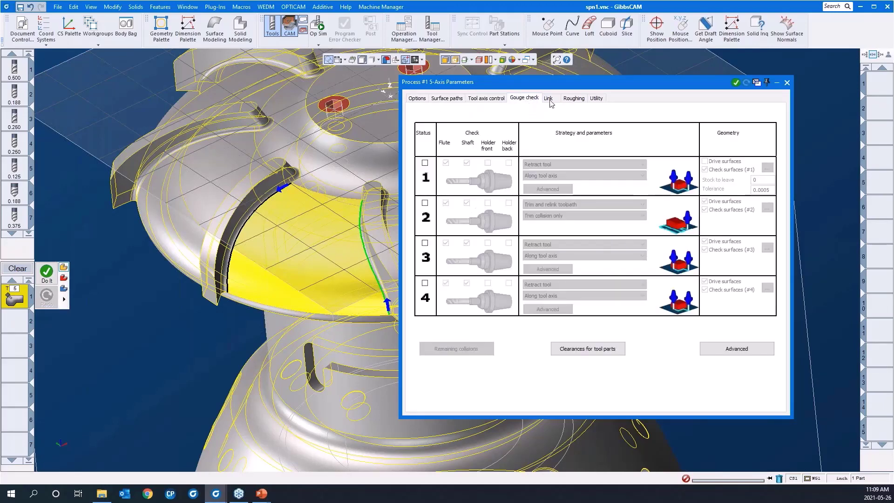
- Set both the small and the large moves between slices to Follow surfaces
{"action": "left_click", "coordinate": [548, 97]}
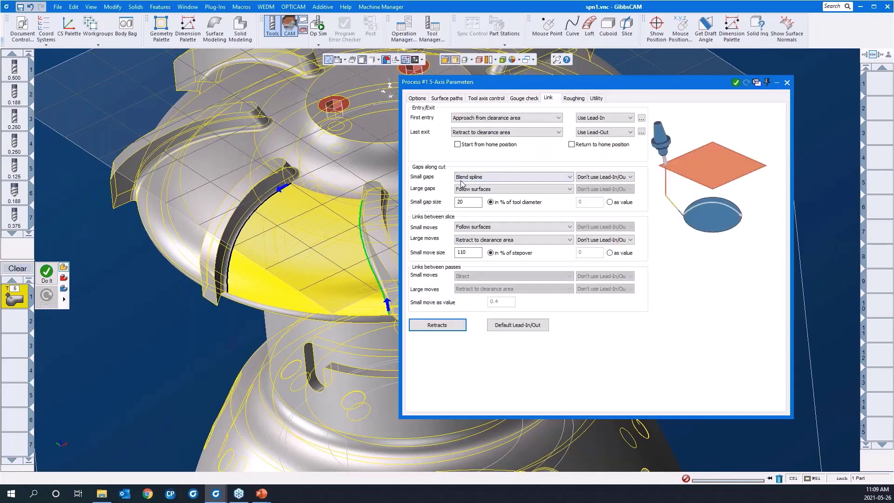
{"action": "left_click", "coordinate": [465, 227]}
{"action": "left_click", "coordinate": [471, 242]}
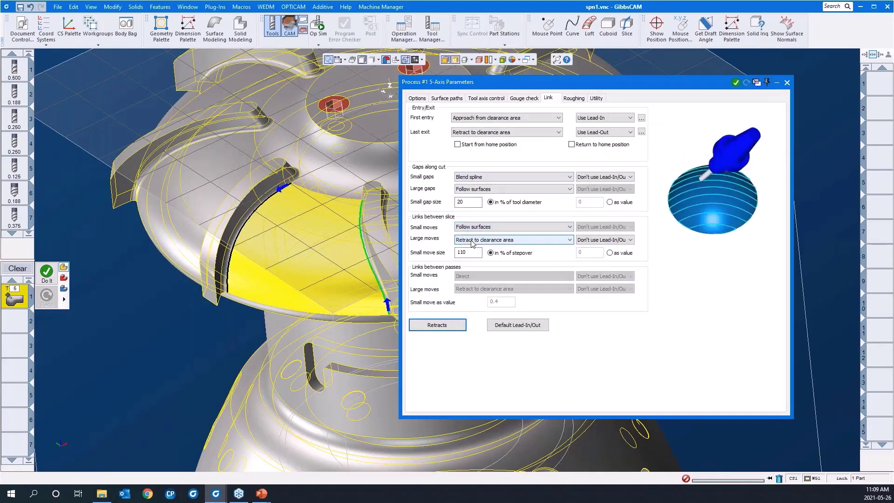
{"action": "left_click", "coordinate": [471, 239]}
{"action": "left_click", "coordinate": [473, 254]}
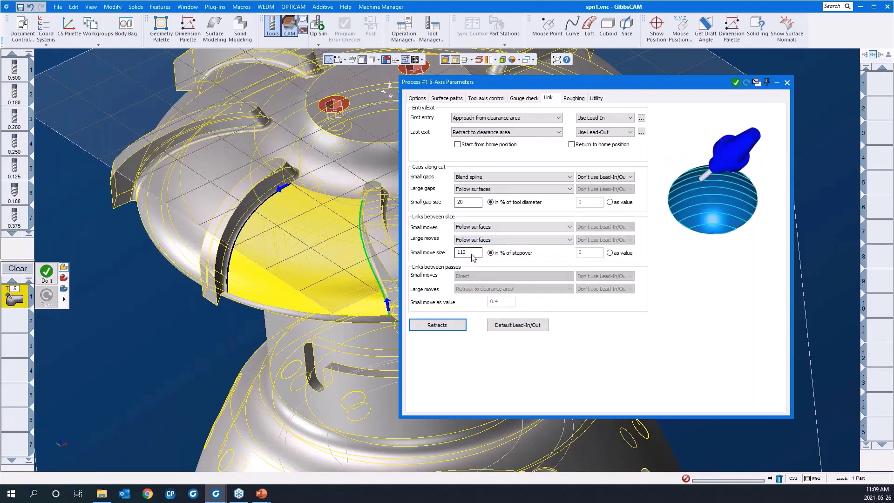
- Collapse the 5-axis parameters, generate the toolpath and show the progress list of the calculation
{"action": "double_click", "coordinate": [539, 81]}
{"action": "left_click", "coordinate": [703, 241]}
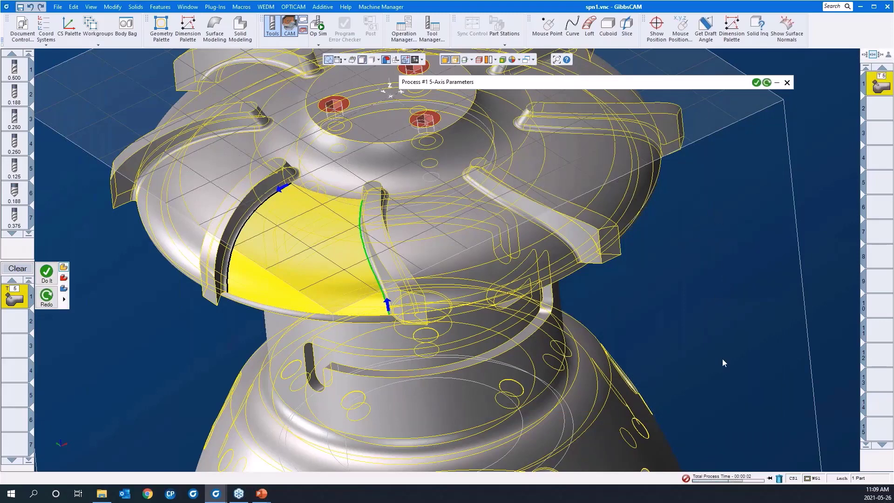
{"action": "left_click", "coordinate": [771, 479]}
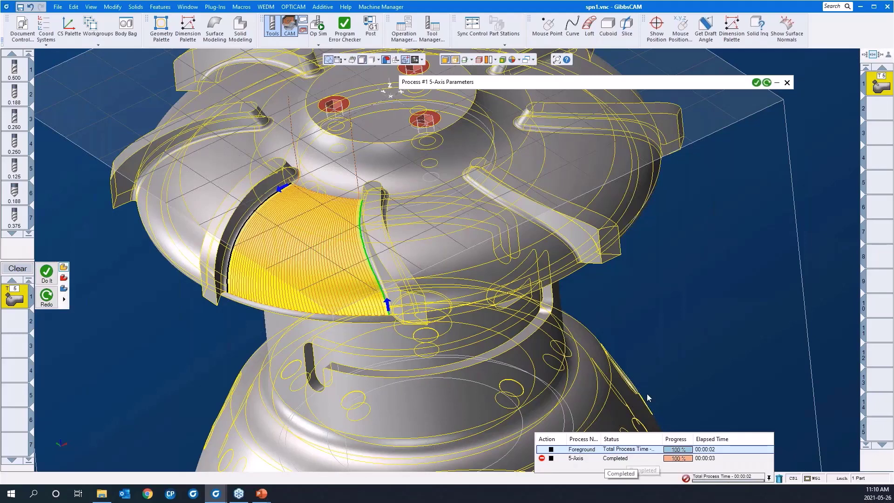
- Inspect the generated passes and their entry and exit moves between the two blade edge curves
{"action": "middle_click_drag", "start_coordinate": [253, 275], "coordinate": [264, 178]}
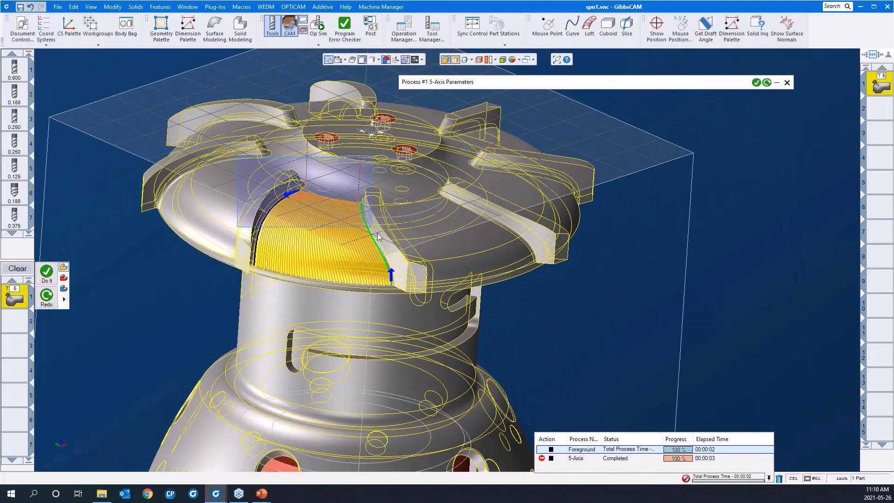
{"action": "scroll", "coordinate": [431, 267], "scroll_direction": "up", "scroll_amount": 5}
{"action": "middle_click_drag", "start_coordinate": [393, 291], "coordinate": [449, 325]}
{"action": "scroll", "coordinate": [448, 326], "scroll_direction": "down", "scroll_amount": 2}
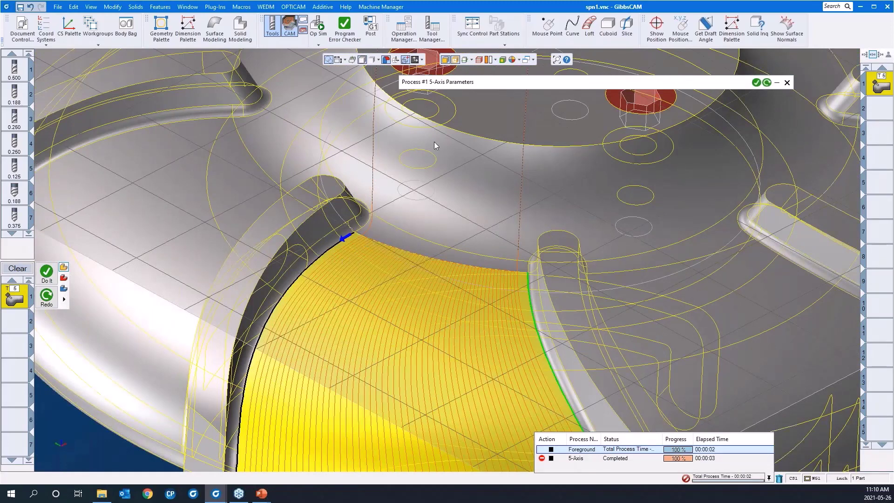
{"action": "middle_click_drag", "start_coordinate": [337, 319], "coordinate": [383, 231]}
- Set the default lead-in width and length to 0.15 and copy the vertical tangent arc lead-in settings to the lead-out
{"action": "left_click", "coordinate": [486, 84]}
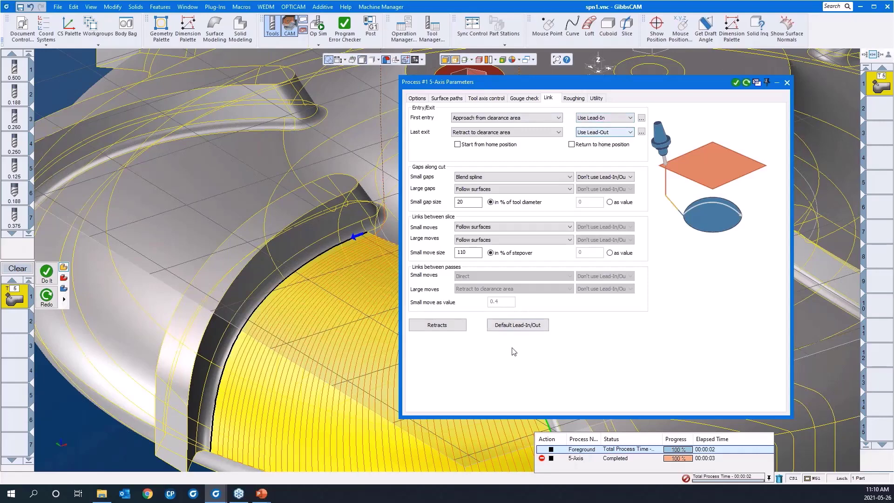
{"action": "left_click", "coordinate": [515, 328]}
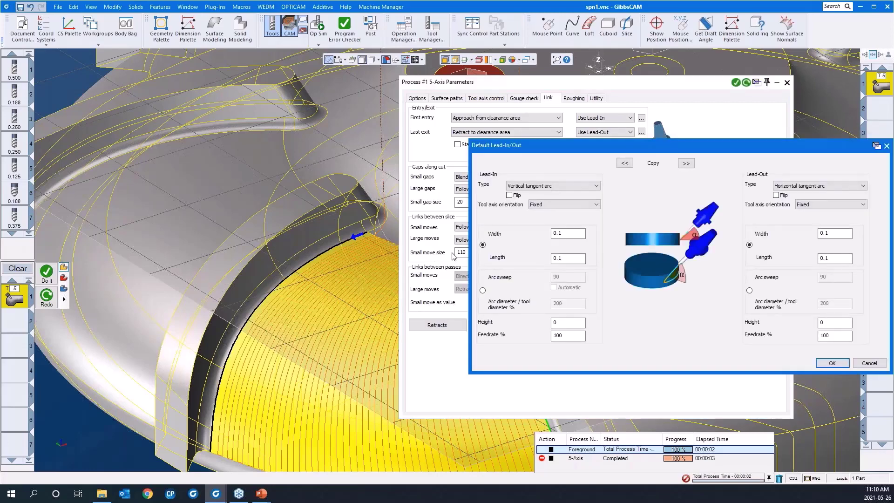
{"action": "left_click", "coordinate": [556, 232]}
{"action": "left_click", "coordinate": [563, 233]}
{"action": "type", "text": "5"}
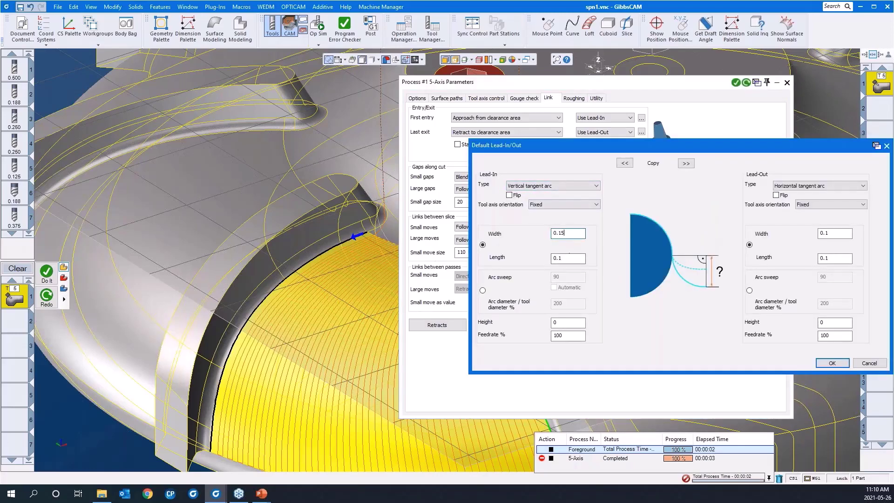
{"action": "left_click", "coordinate": [571, 257]}
{"action": "type", "text": "5"}
{"action": "left_click", "coordinate": [685, 163]}
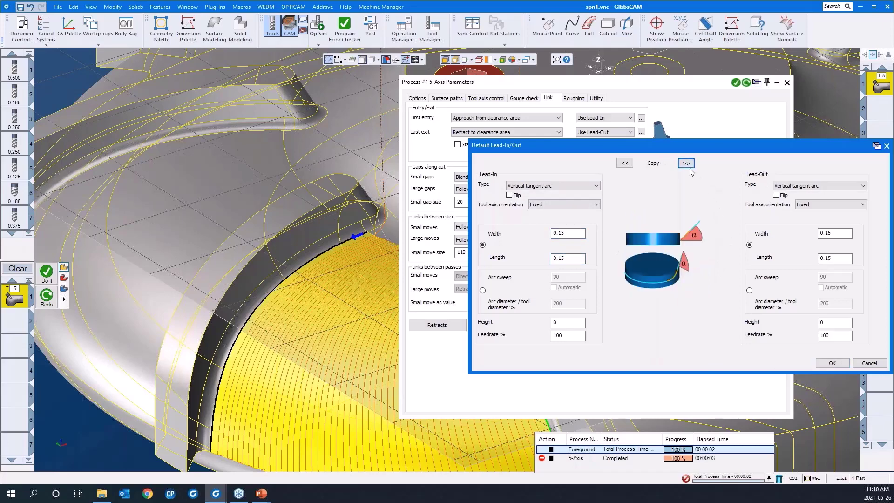
{"action": "left_click", "coordinate": [832, 363]}
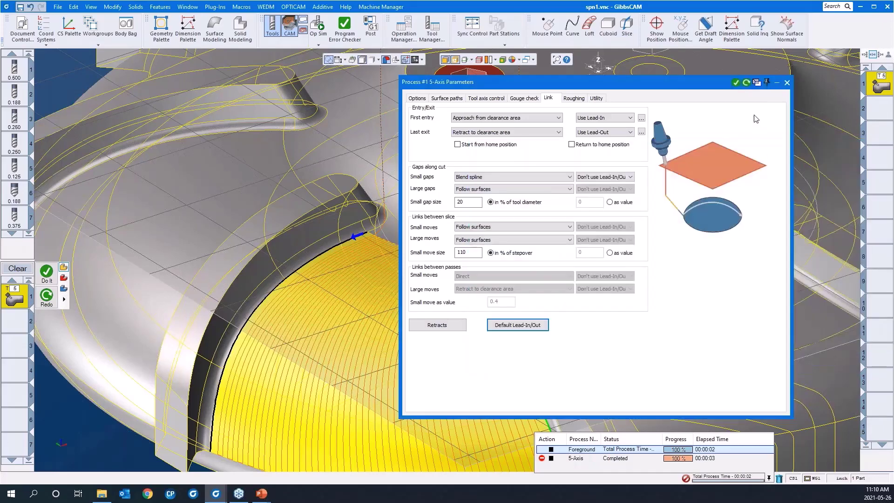
- Regenerate the 5-axis toolpath, collapse the process parameters and inspect the passes between the two blades
{"action": "left_click", "coordinate": [746, 83]}
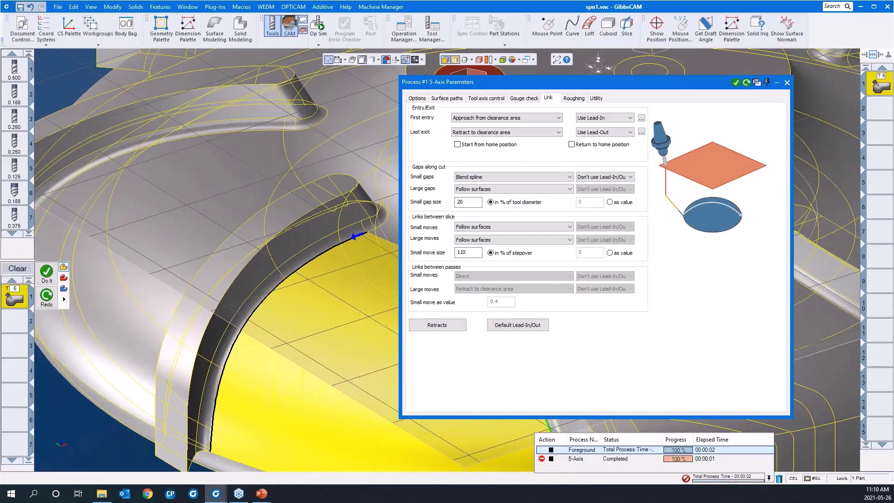
{"action": "scroll", "coordinate": [270, 317], "scroll_direction": "down", "scroll_amount": 2}
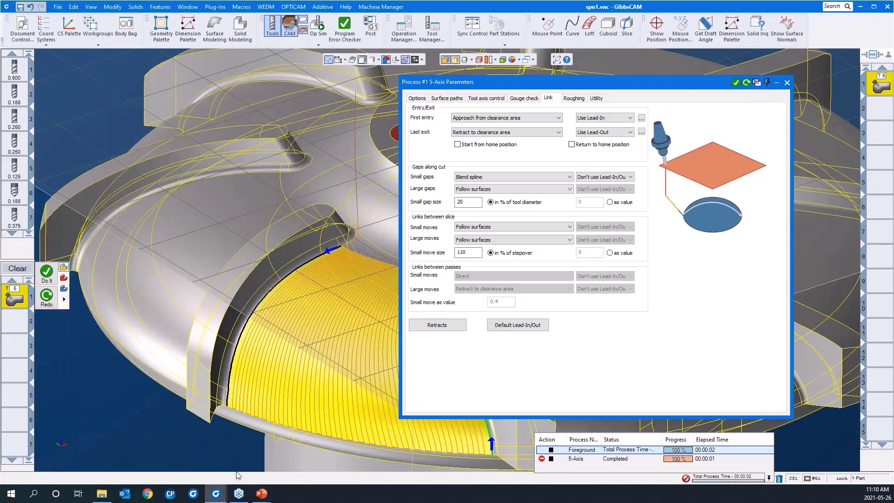
{"action": "middle_click_drag", "start_coordinate": [188, 442], "coordinate": [395, 209]}
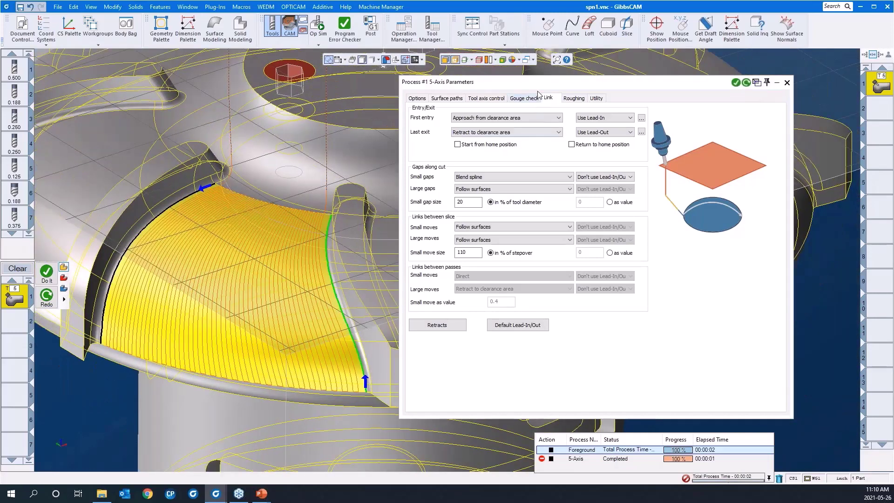
{"action": "double_click", "coordinate": [540, 86]}
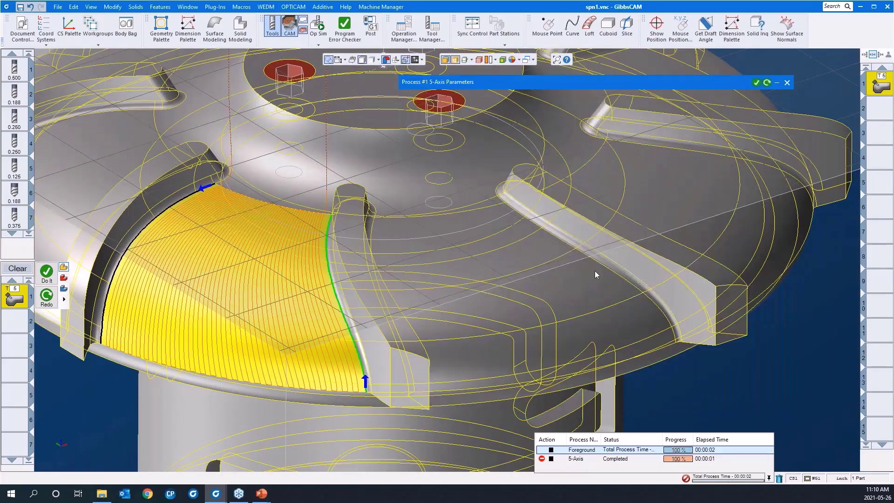
{"action": "middle_click_drag", "start_coordinate": [594, 270], "coordinate": [458, 112]}
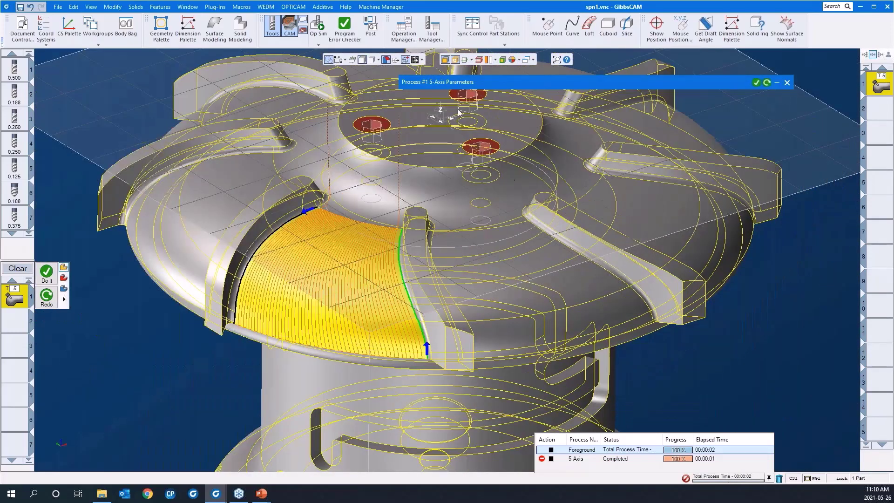
- Run the Op Sim rendering of the 5-axis process and view the tool cutting along the first blade edge
{"action": "left_click", "coordinate": [313, 24]}
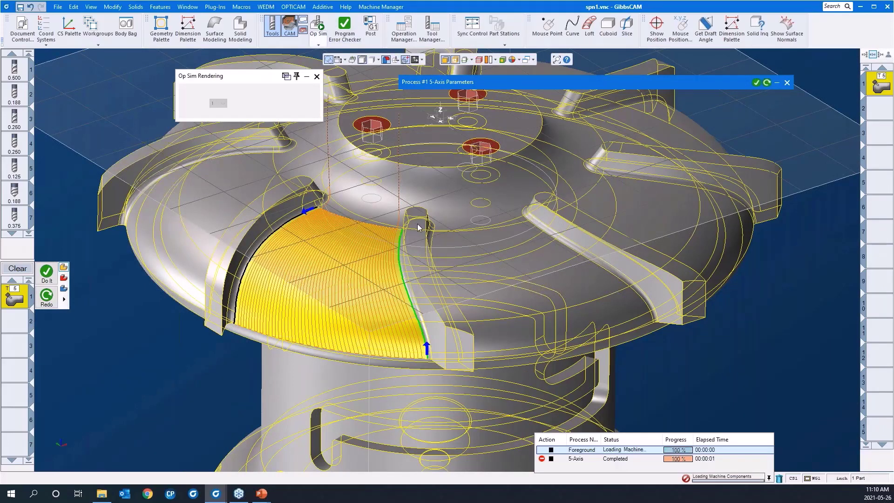
{"action": "scroll", "coordinate": [420, 245], "scroll_direction": "down", "scroll_amount": 3}
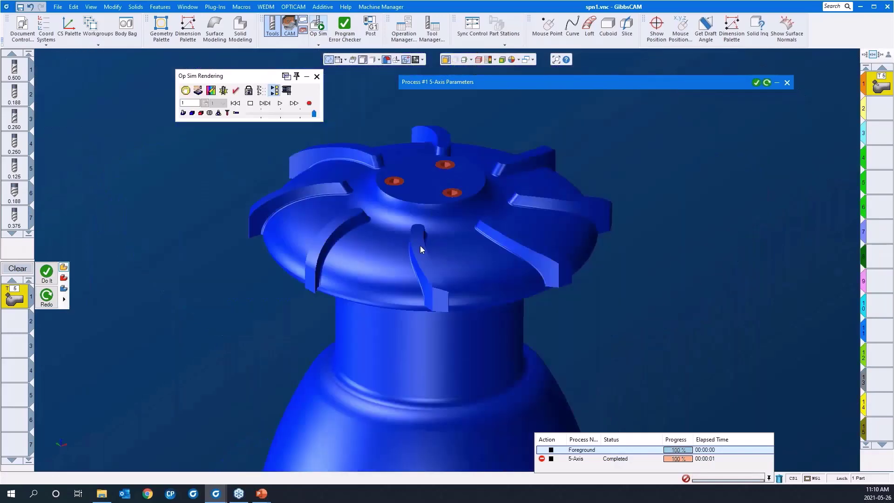
{"action": "left_click", "coordinate": [279, 103]}
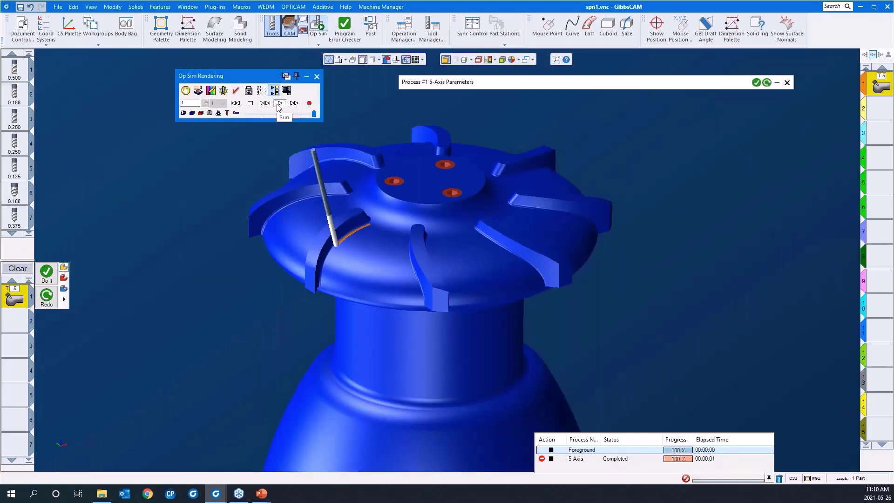
{"action": "middle_click_drag", "start_coordinate": [520, 333], "coordinate": [443, 341]}
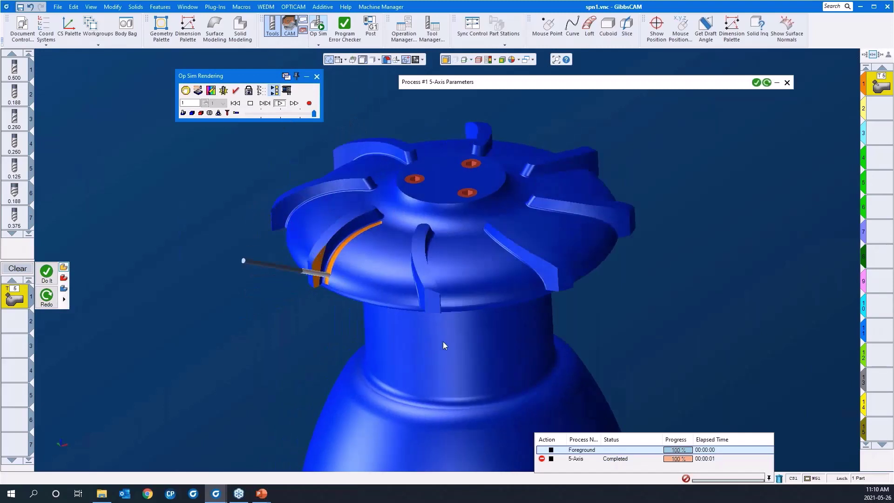
{"action": "left_click_drag", "start_coordinate": [497, 358], "coordinate": [275, 129]}
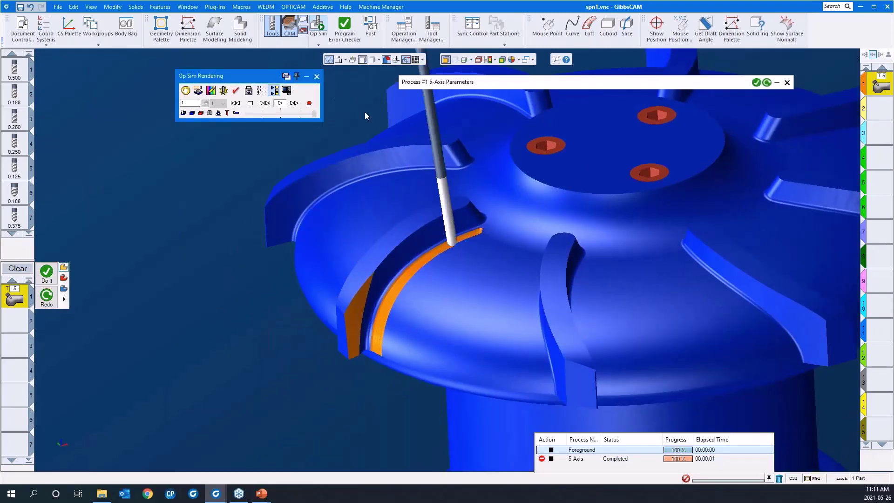
- Examine the simulated cut across the surface between the blades and at the outer blade end, and close the simulation
{"action": "scroll", "coordinate": [294, 263], "scroll_direction": "down", "scroll_amount": 5}
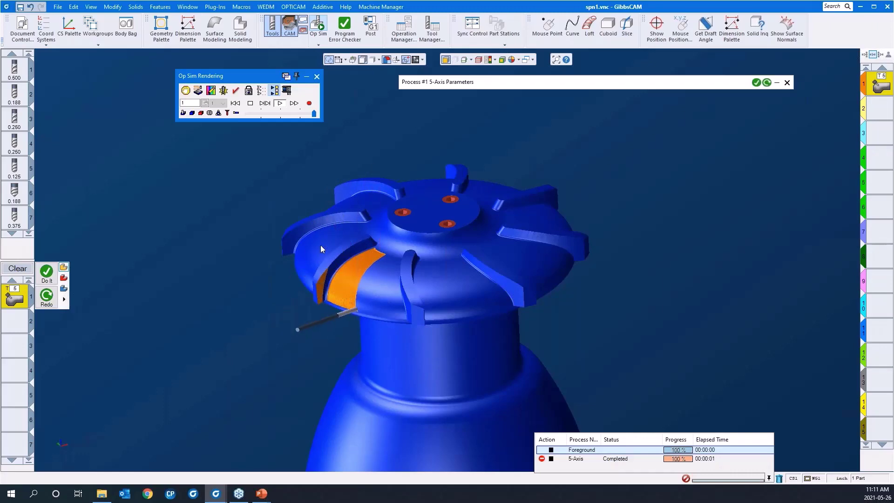
{"action": "scroll", "coordinate": [402, 317], "scroll_direction": "up", "scroll_amount": 5}
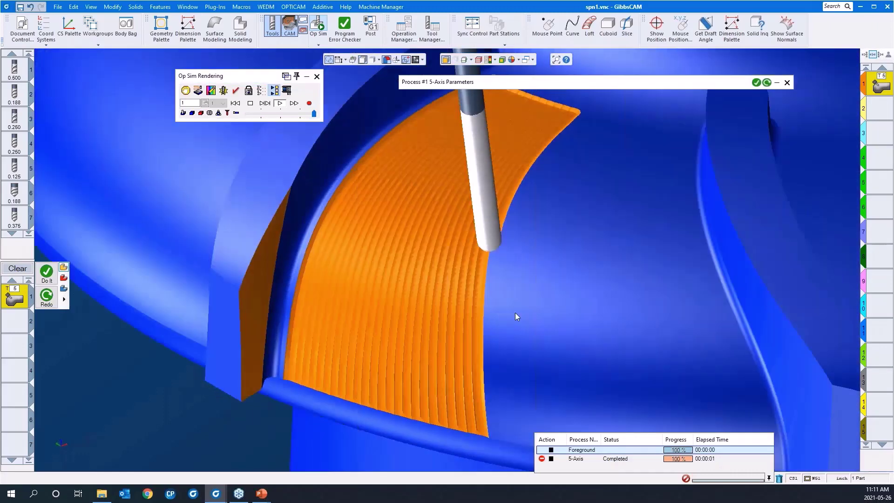
{"action": "middle_click_drag", "start_coordinate": [515, 312], "coordinate": [593, 255]}
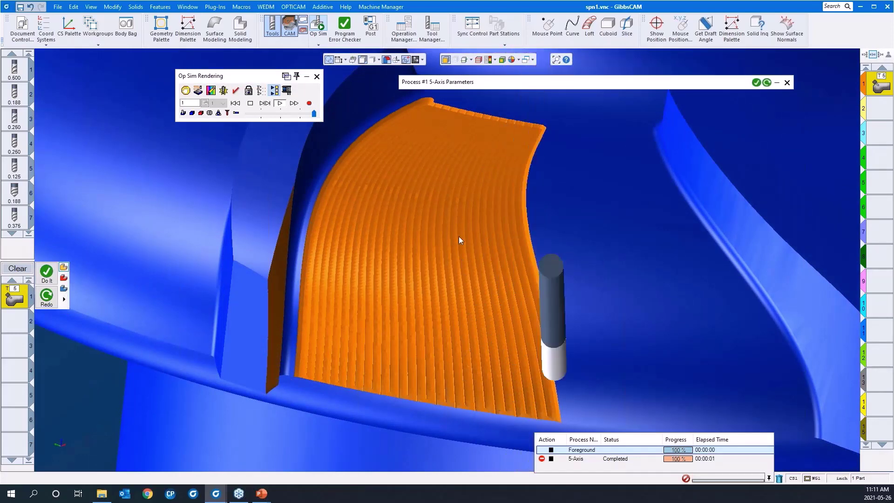
{"action": "middle_click_drag", "start_coordinate": [460, 287], "coordinate": [362, 297]}
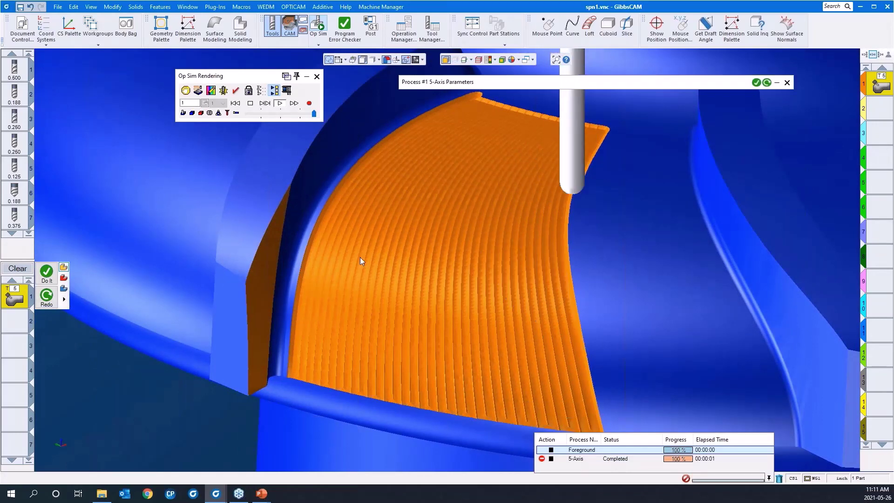
{"action": "scroll", "coordinate": [354, 249], "scroll_direction": "down", "scroll_amount": 3}
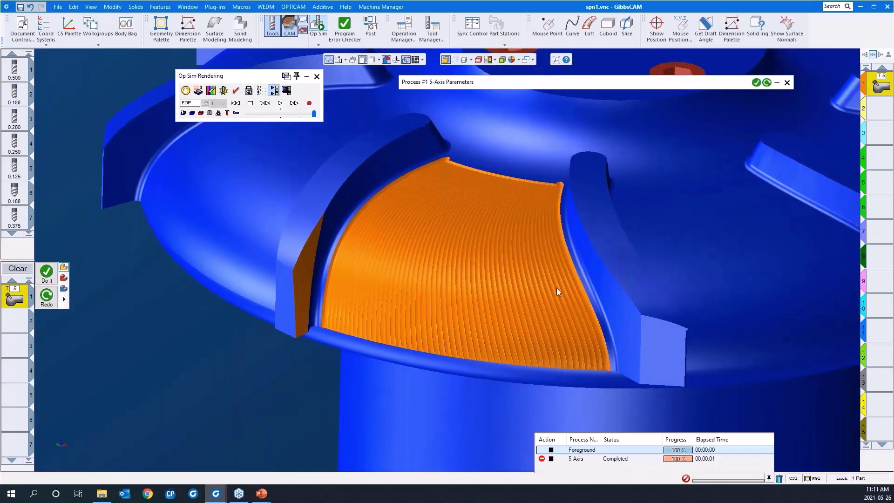
{"action": "middle_click_drag", "start_coordinate": [557, 288], "coordinate": [331, 258]}
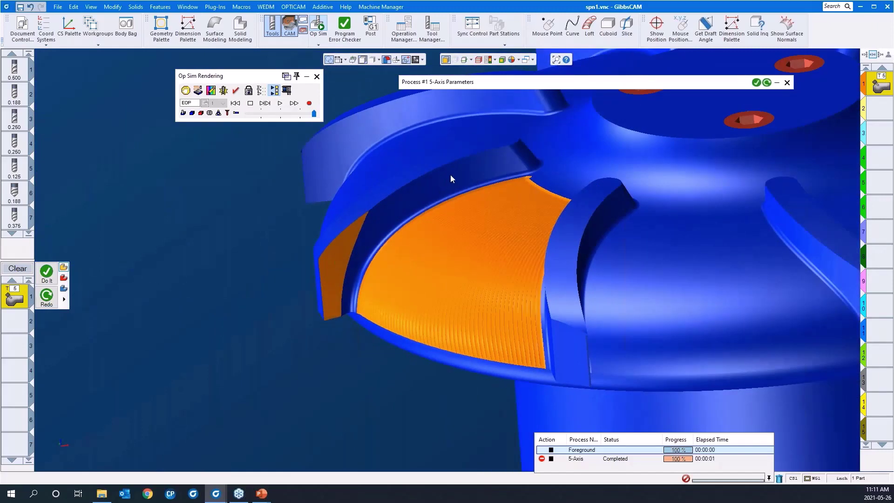
{"action": "left_click", "coordinate": [316, 76]}
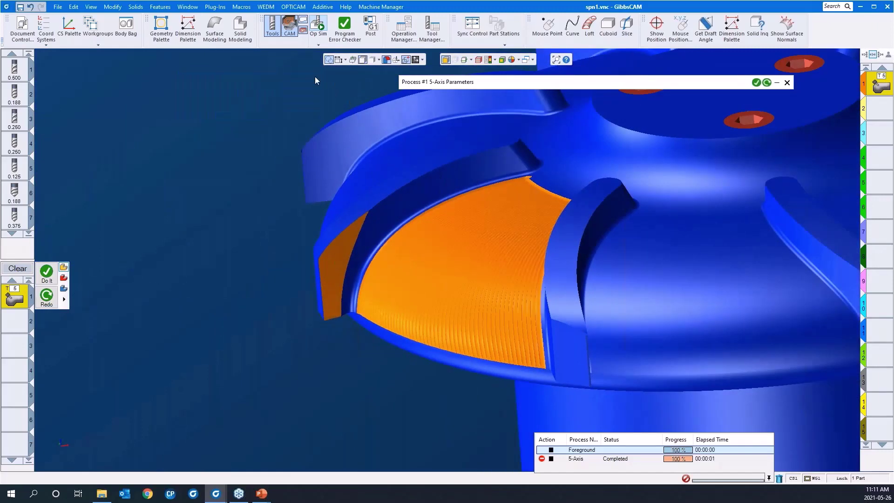
- Enable the first gouge check of the 5-axis process for the flute and shaft against check surfaces
{"action": "left_click_drag", "start_coordinate": [273, 189], "coordinate": [484, 355]}
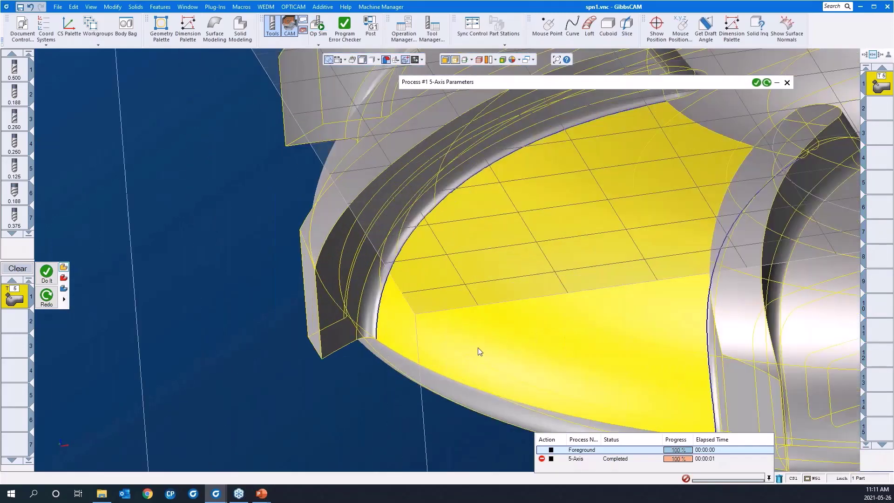
{"action": "scroll", "coordinate": [389, 352], "scroll_direction": "down", "scroll_amount": 5}
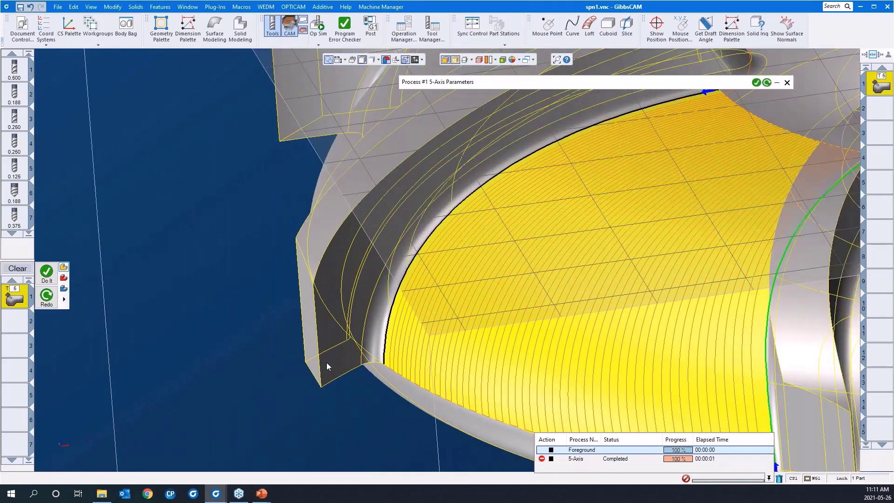
{"action": "left_click", "coordinate": [482, 82]}
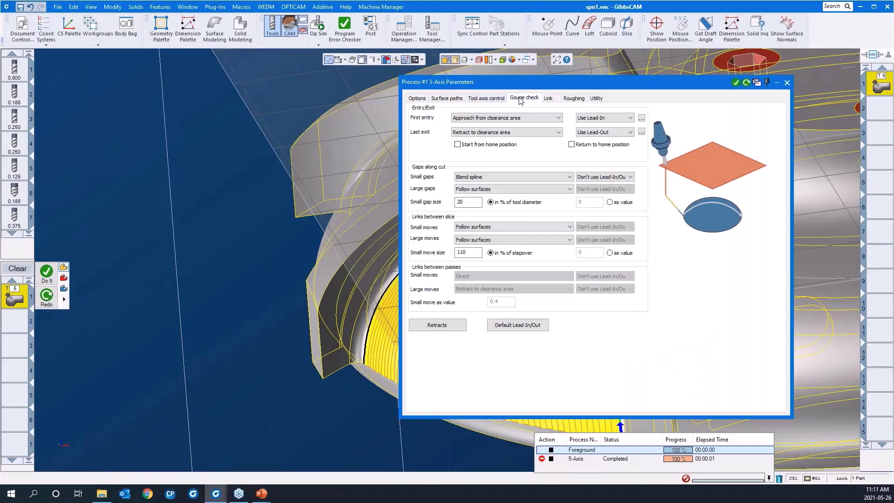
{"action": "left_click", "coordinate": [521, 98]}
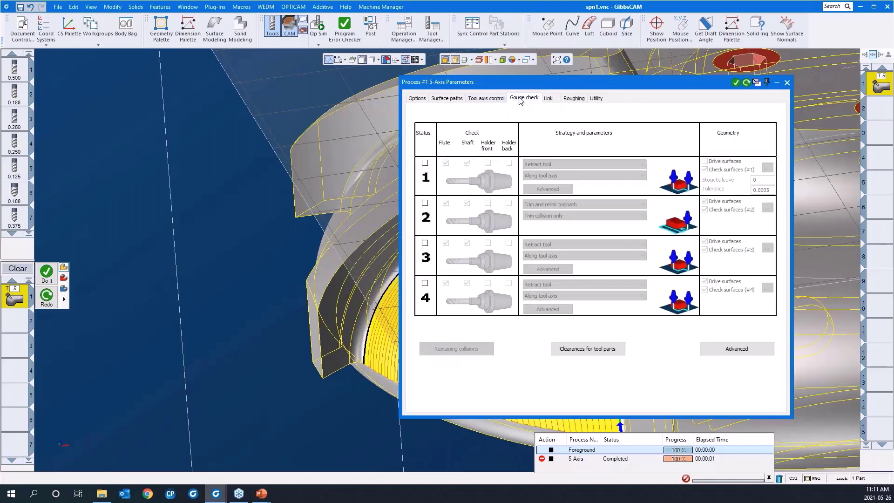
{"action": "left_click", "coordinate": [425, 164]}
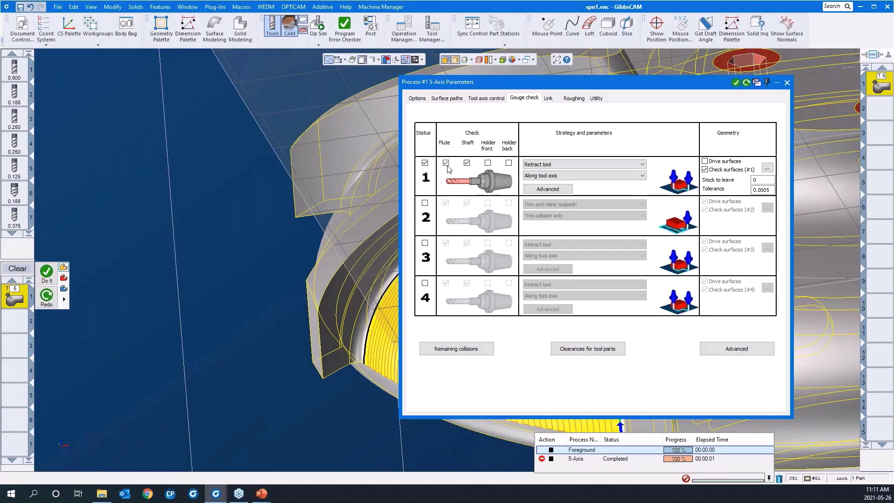
- Review the collision strategies of the first gouge check and the direction options for Retract tool
{"action": "left_click", "coordinate": [562, 165]}
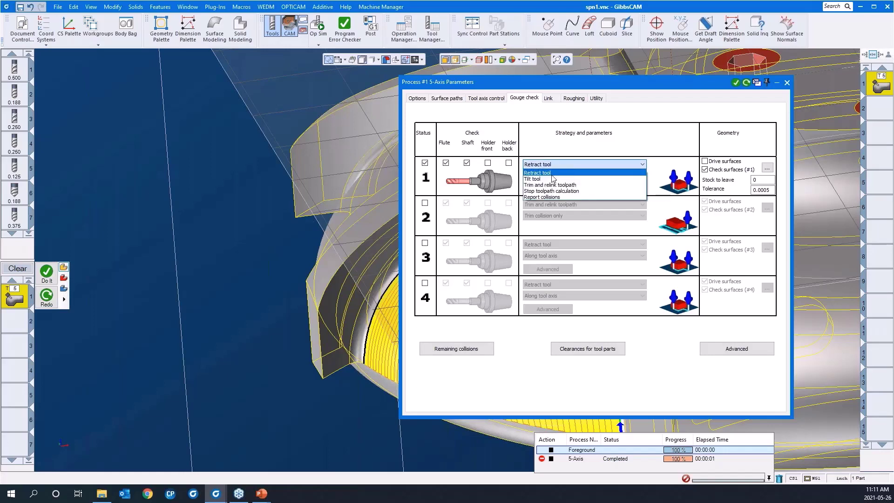
{"action": "left_click", "coordinate": [552, 173]}
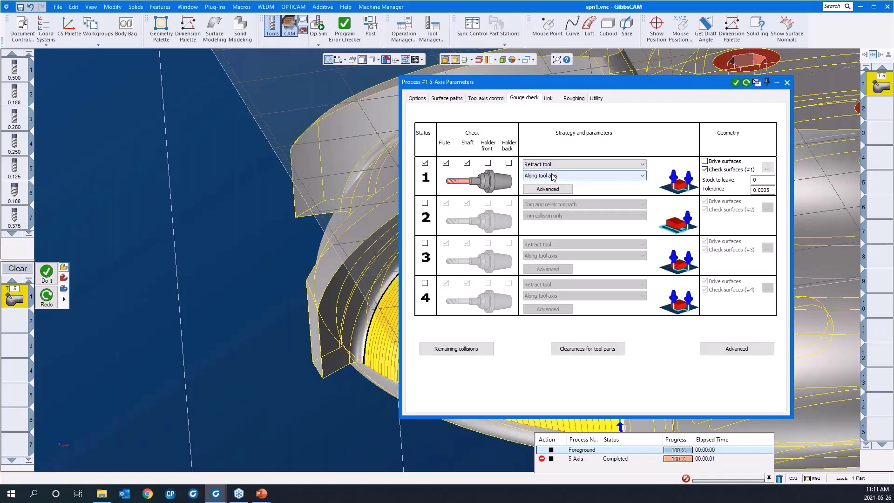
{"action": "left_click", "coordinate": [553, 176]}
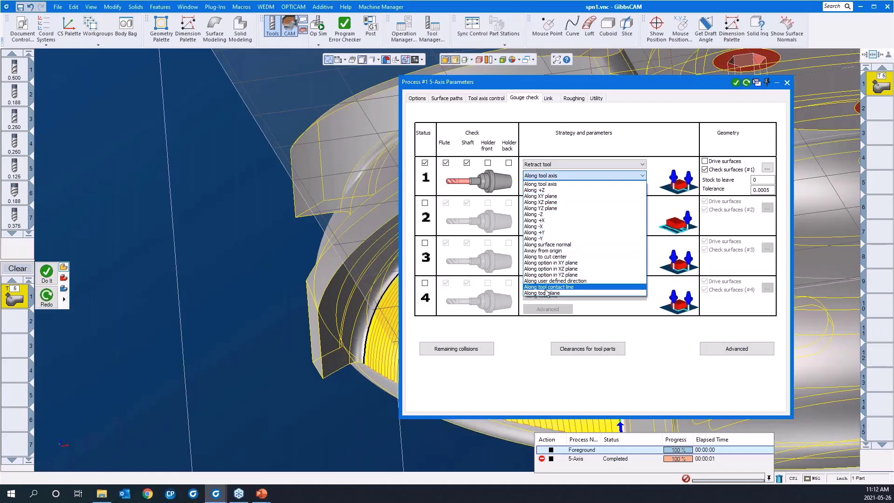
{"action": "left_click", "coordinate": [540, 165]}
- Set the first gouge check strategy to Tilt tool using the side tilt angle, and accept its tilt angle parameters
{"action": "left_click", "coordinate": [540, 165]}
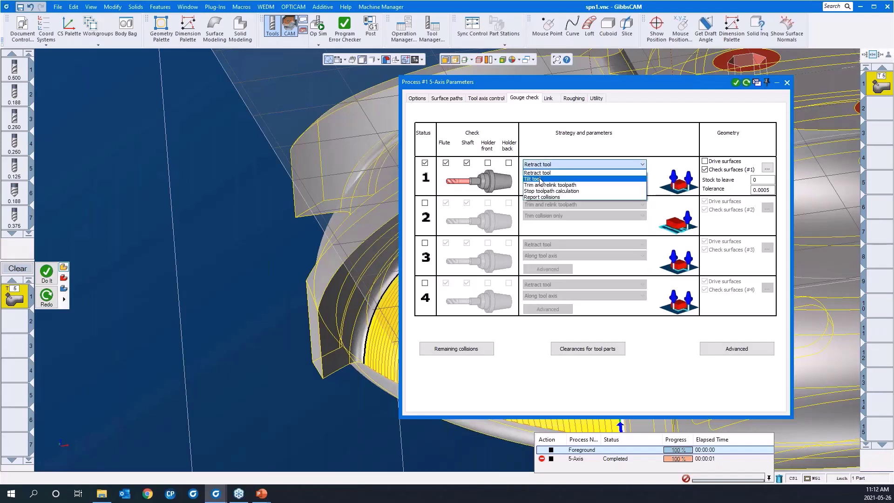
{"action": "left_click", "coordinate": [540, 179]}
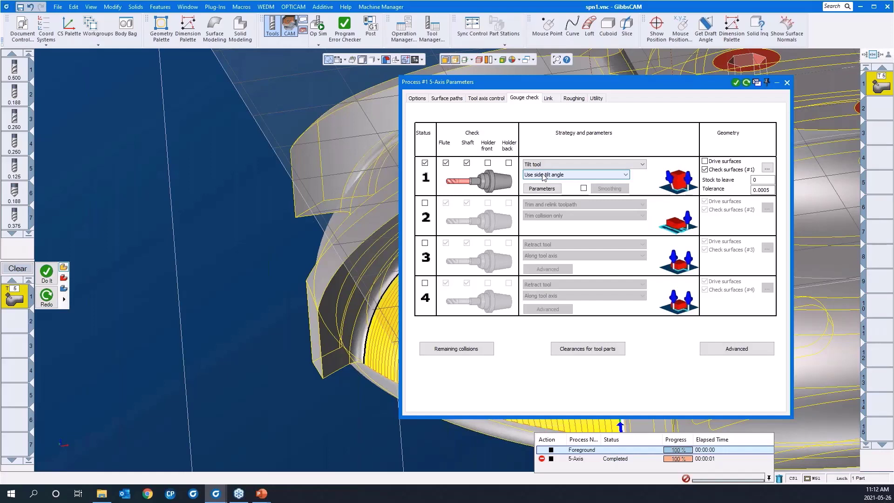
{"action": "left_click", "coordinate": [542, 175]}
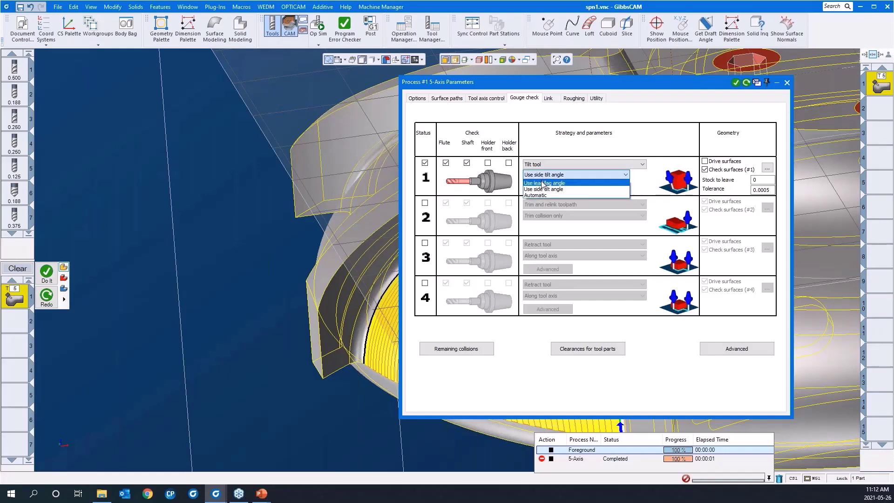
{"action": "left_click", "coordinate": [543, 183]}
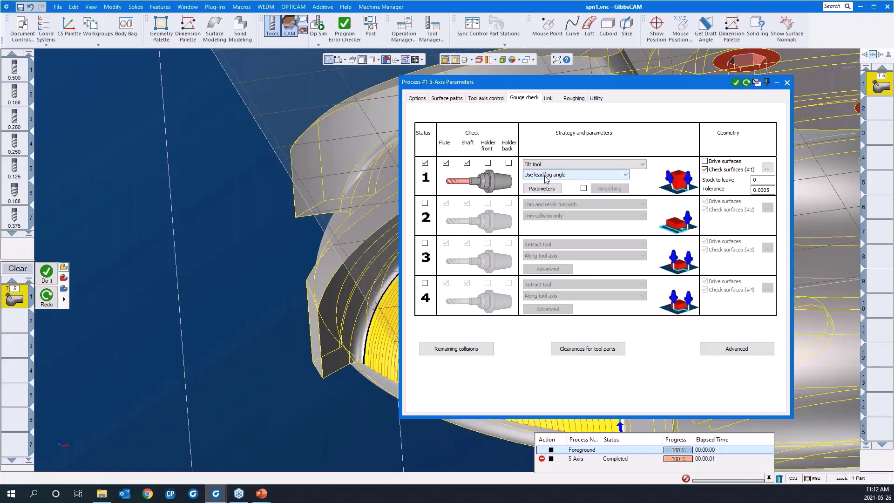
{"action": "left_click", "coordinate": [546, 179]}
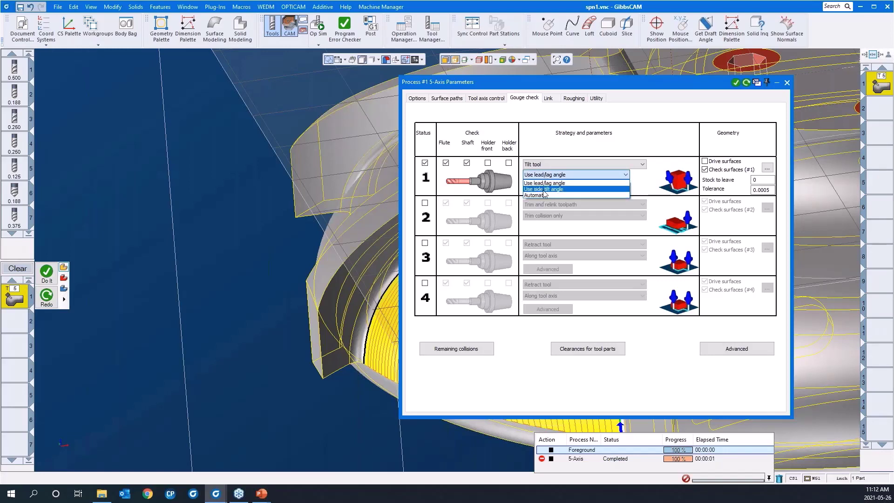
{"action": "left_click", "coordinate": [544, 189]}
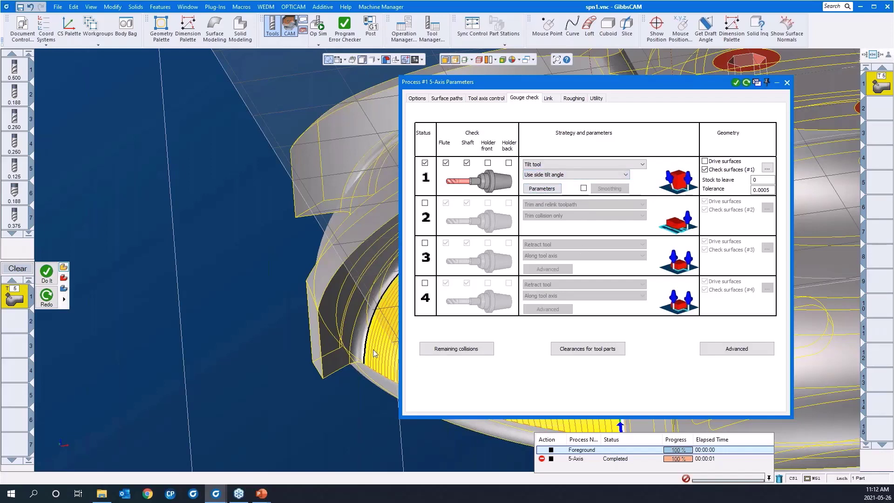
{"action": "left_click", "coordinate": [526, 189]}
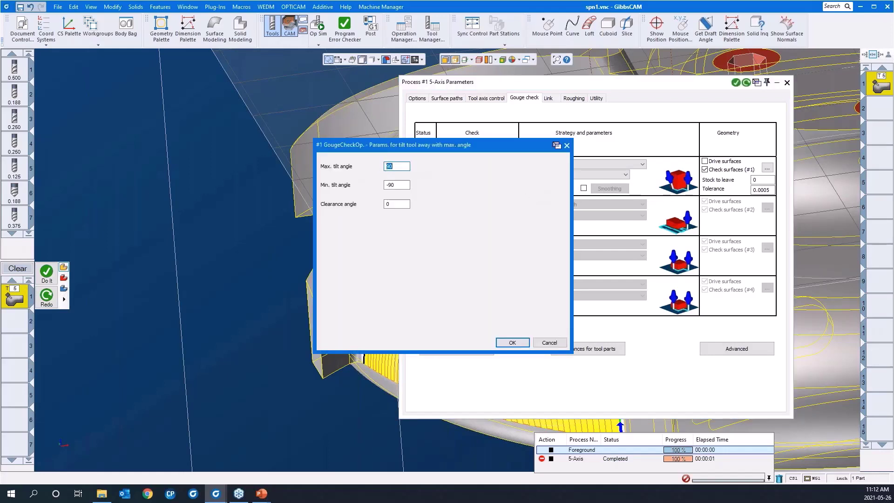
{"action": "left_click", "coordinate": [510, 343]}
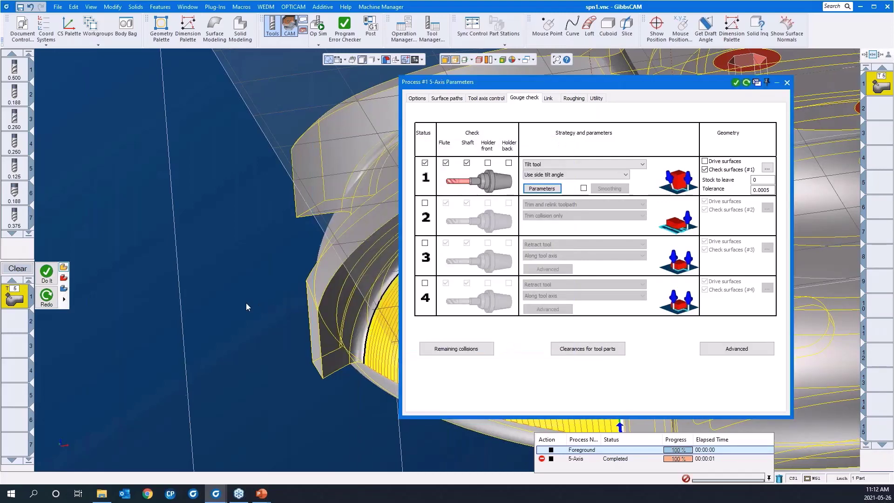
- Pick the side face of the outer blade beside the toolpath as the first check surface and set its stock to leave to .05
{"action": "middle_click_drag", "start_coordinate": [246, 303], "coordinate": [185, 253]}
{"action": "scroll", "coordinate": [185, 252], "scroll_direction": "down", "scroll_amount": 2}
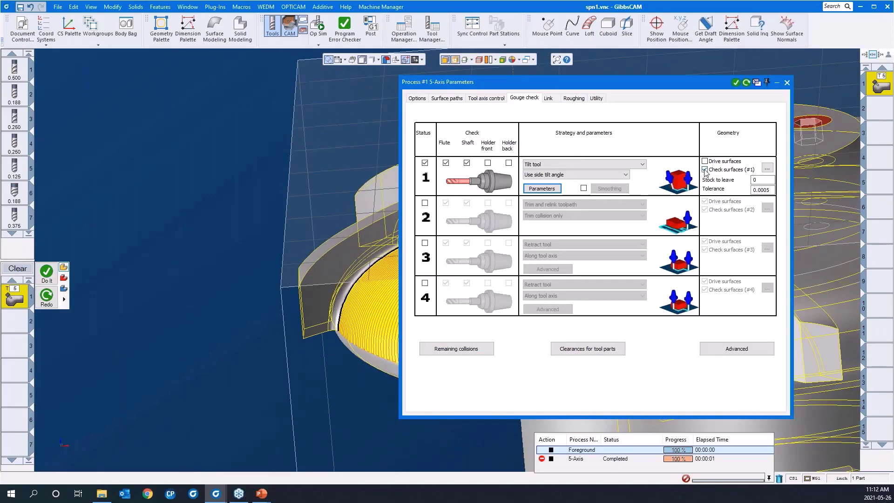
{"action": "left_click", "coordinate": [766, 168]}
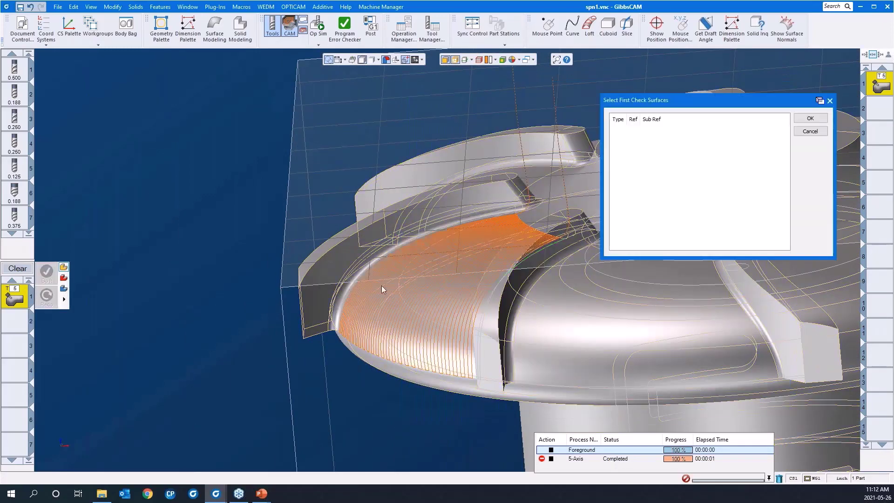
{"action": "left_click", "coordinate": [317, 307]}
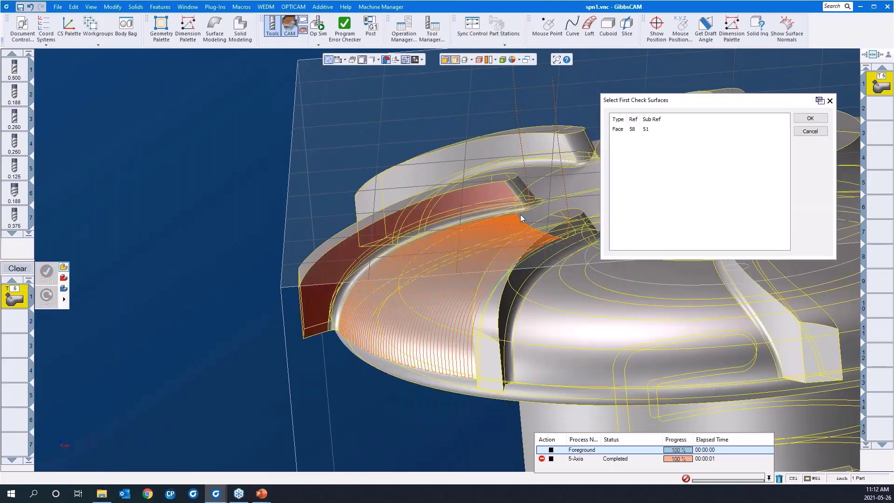
{"action": "left_click", "coordinate": [811, 119]}
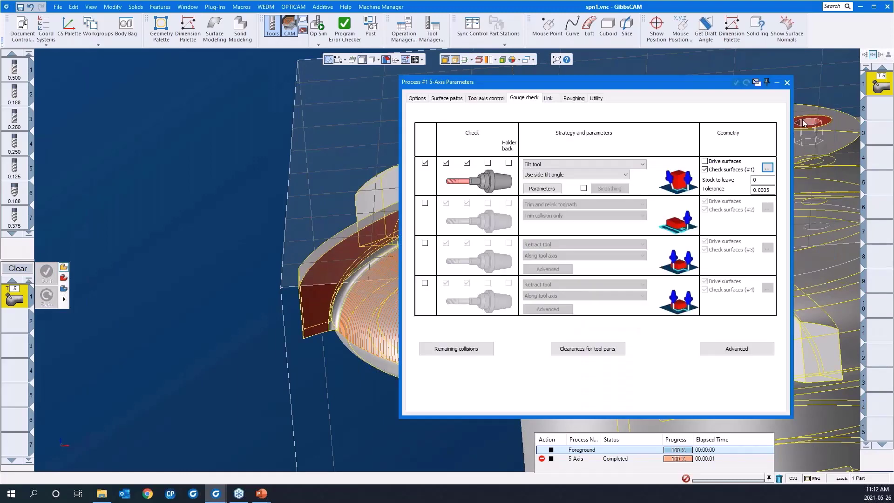
{"action": "left_click", "coordinate": [761, 180]}
{"action": "type", "text": ".05"}
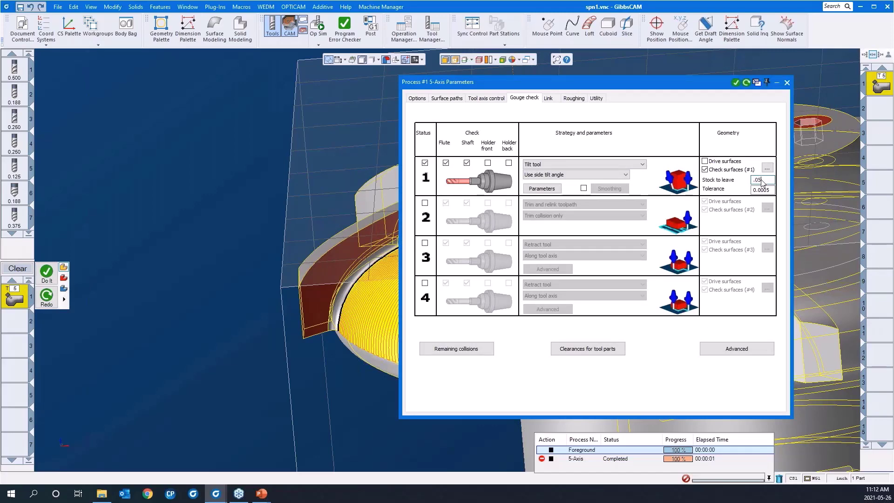
- Collapse the process parameters window, regenerate the 5-axis toolpath with the new gouge check, and view it on the part
{"action": "double_click", "coordinate": [674, 81]}
{"action": "right_click", "coordinate": [213, 151]}
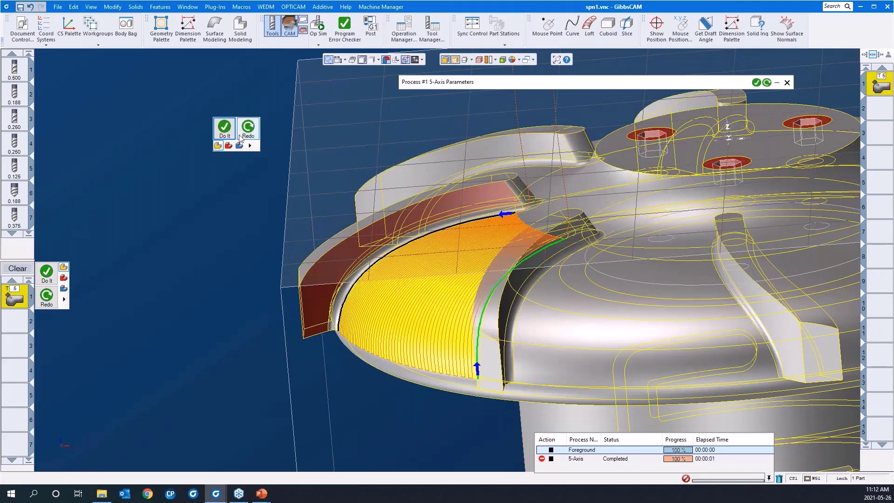
{"action": "left_click", "coordinate": [248, 130]}
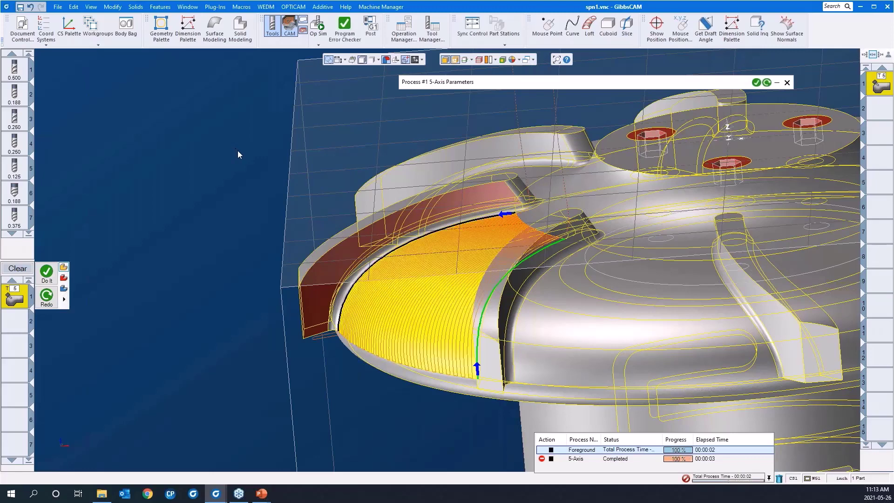
{"action": "middle_click_drag", "start_coordinate": [238, 197], "coordinate": [382, 280]}
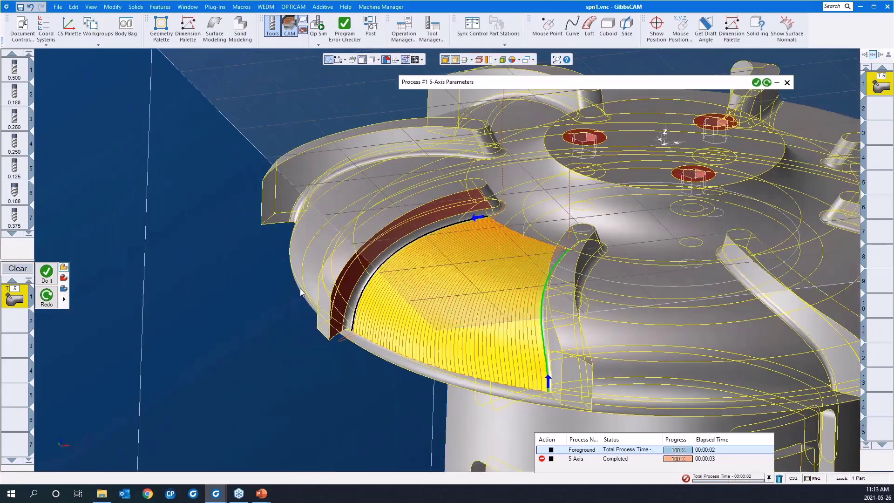
{"action": "left_click_drag", "start_coordinate": [302, 290], "coordinate": [401, 387]}
{"action": "scroll", "coordinate": [241, 262], "scroll_direction": "down", "scroll_amount": 5}
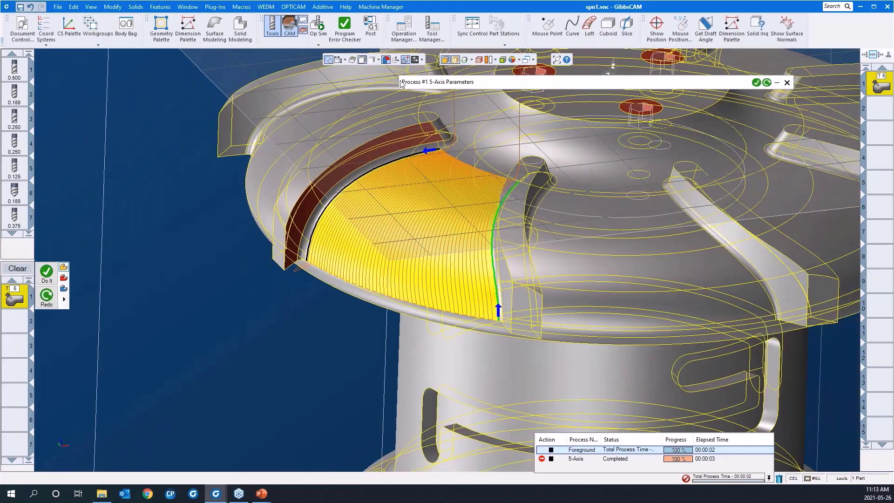
- Run the Op Sim rendering at reduced speed and examine the tool's tilt along the checked blade, stepping through the cut
{"action": "left_click", "coordinate": [319, 26]}
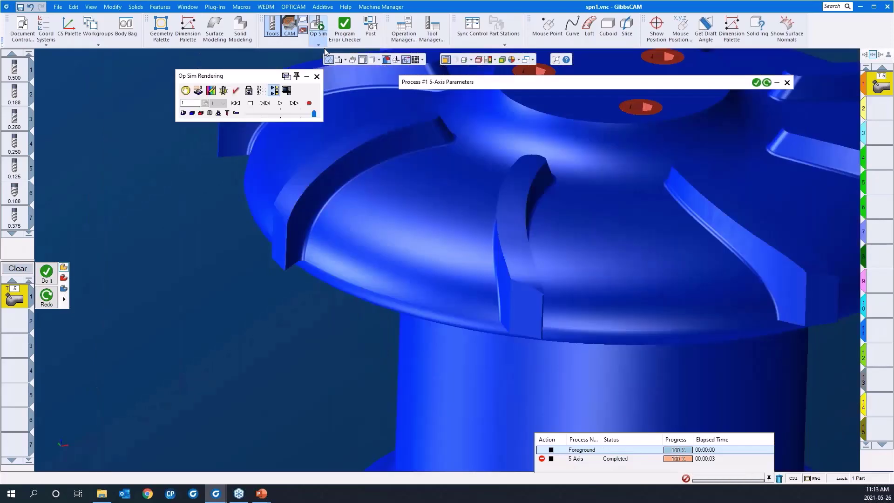
{"action": "left_click", "coordinate": [279, 114]}
{"action": "left_click", "coordinate": [279, 103]}
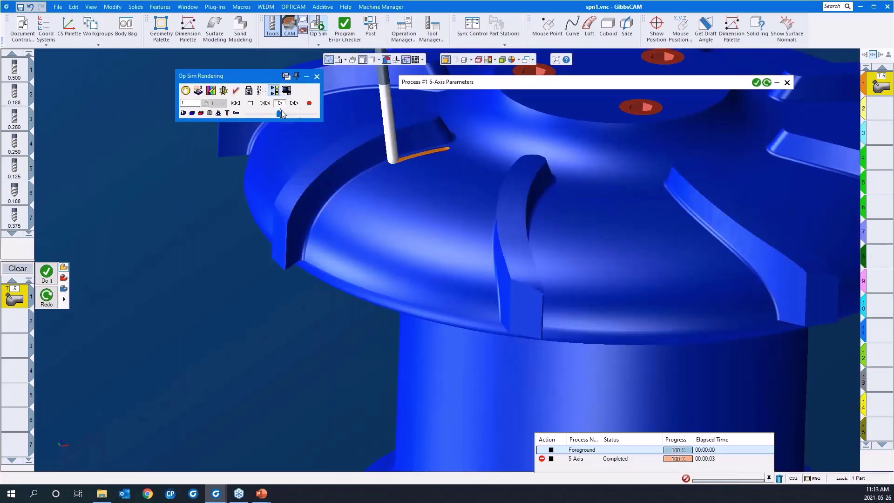
{"action": "middle_click_drag", "start_coordinate": [414, 265], "coordinate": [587, 190]}
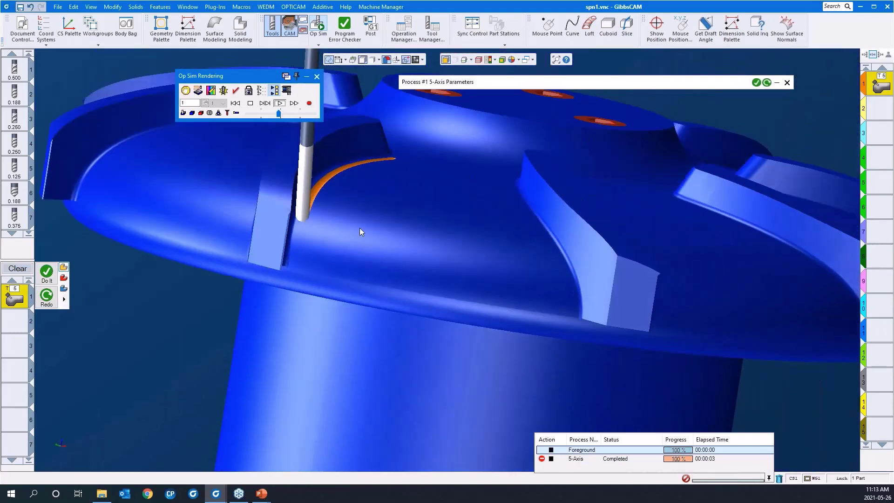
{"action": "middle_click_drag", "start_coordinate": [360, 229], "coordinate": [203, 198]}
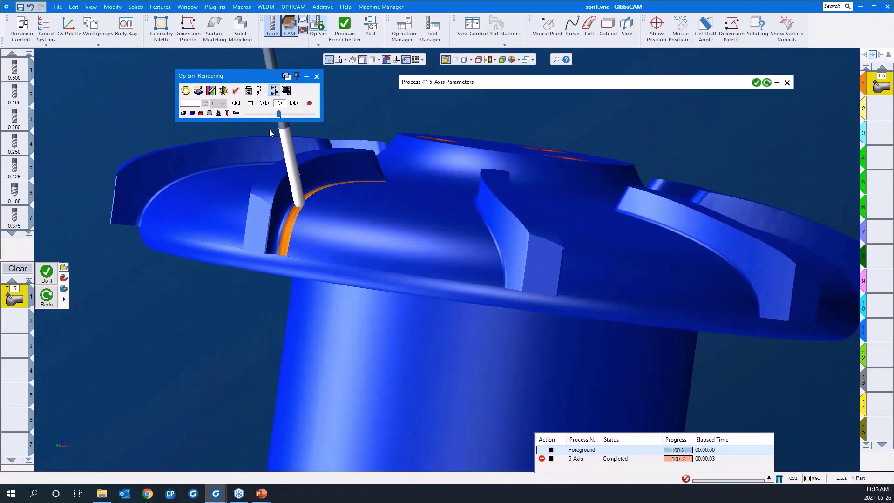
{"action": "left_click", "coordinate": [267, 105]}
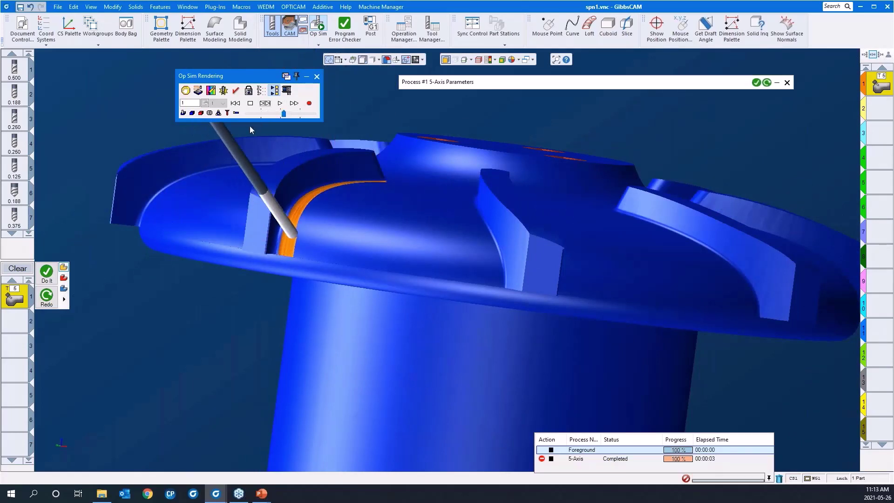
- Show the tool holder in the simulation, check its clearance to the blade at higher speed, and close the simulation
{"action": "left_click", "coordinate": [236, 113]}
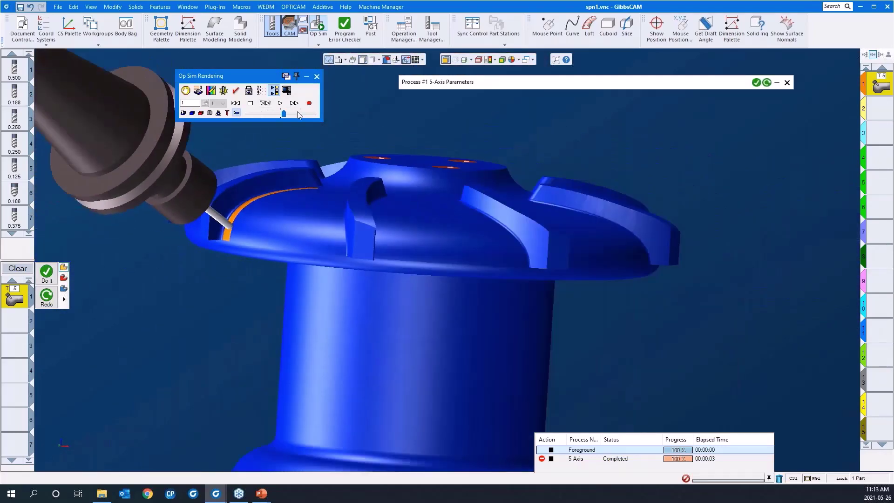
{"action": "left_click_drag", "start_coordinate": [297, 115], "coordinate": [319, 116]}
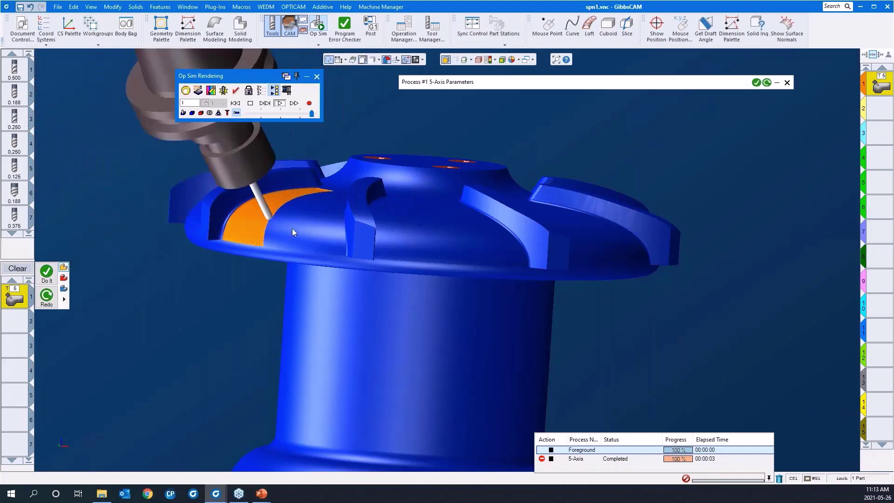
{"action": "left_click", "coordinate": [316, 76]}
{"action": "middle_click_drag", "start_coordinate": [317, 76], "coordinate": [180, 139]}
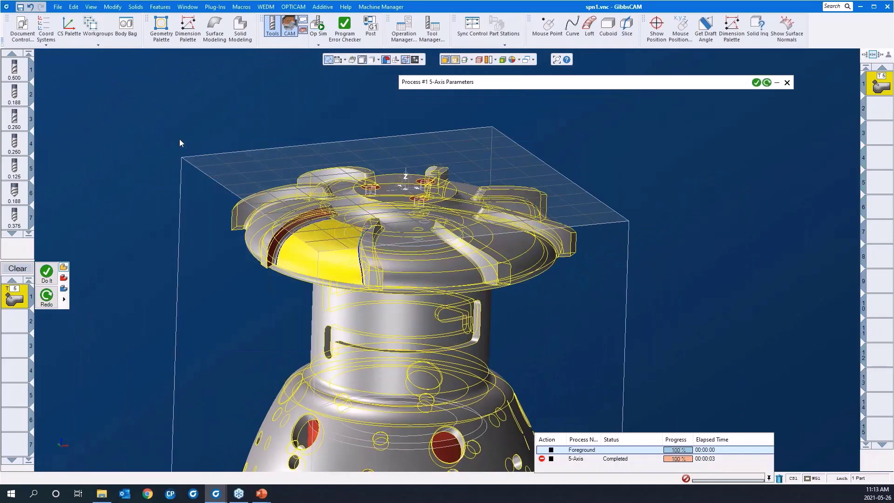
{"action": "scroll", "coordinate": [180, 139], "scroll_direction": "up", "scroll_amount": 3}
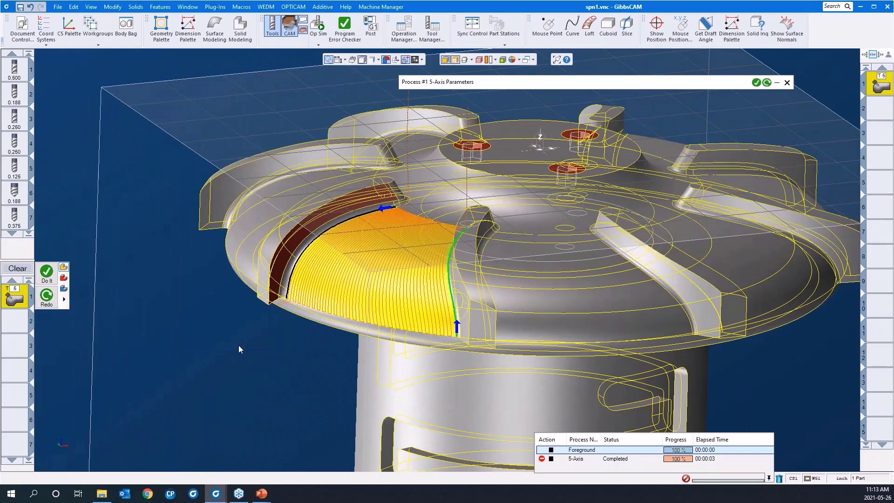
- Close the 5-axis process by leaving and re-entering CAM mode, and clear it from the process list
{"action": "left_click", "coordinate": [289, 31]}
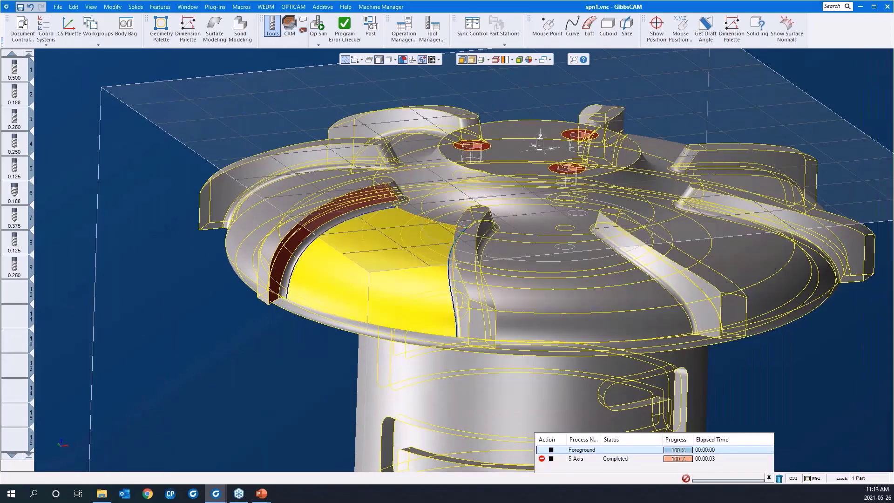
{"action": "left_click", "coordinate": [289, 32]}
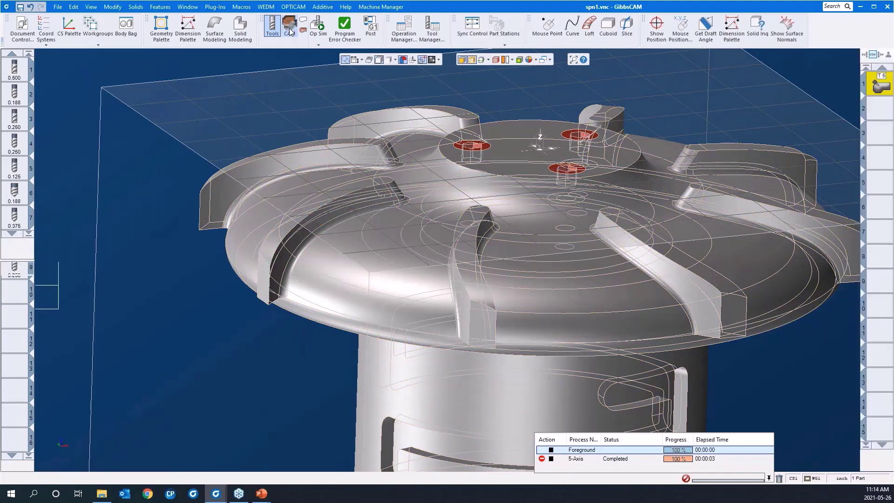
{"action": "left_click", "coordinate": [289, 32]}
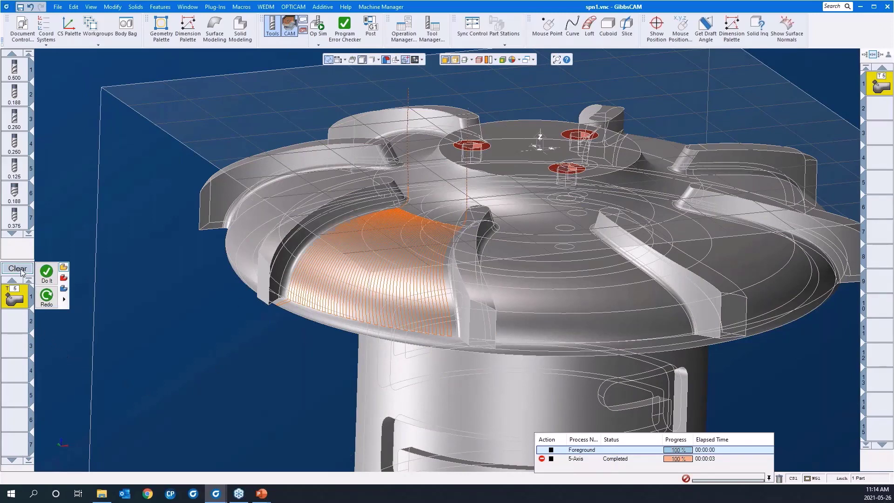
{"action": "middle_click_drag", "start_coordinate": [255, 342], "coordinate": [259, 303]}
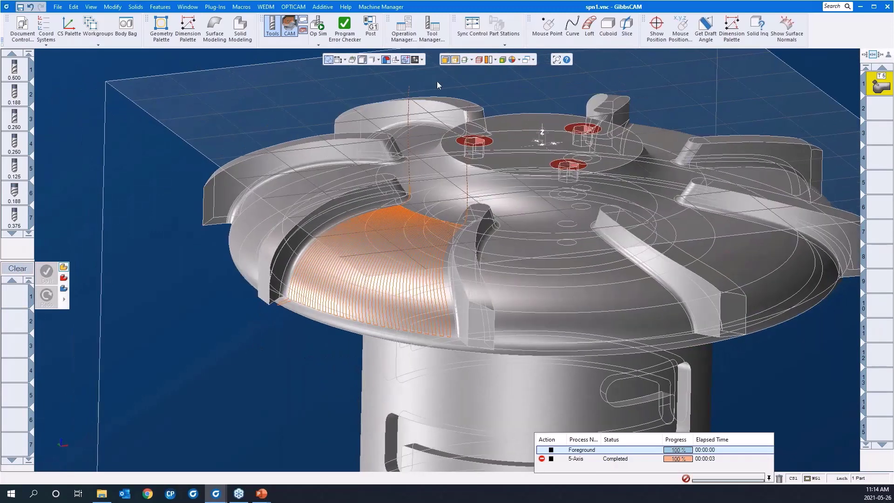
- Hide the solid's edge lines and make the empty second operation slot the active one
{"action": "left_click", "coordinate": [455, 61]}
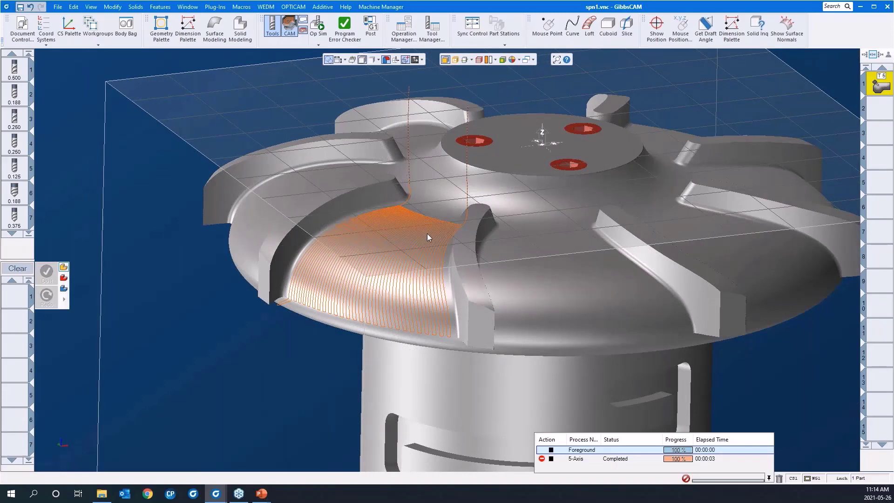
{"action": "left_click", "coordinate": [876, 114]}
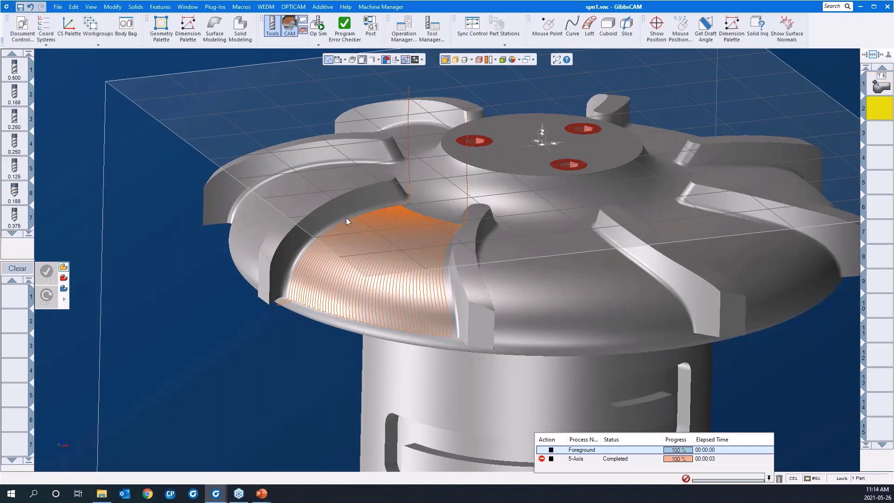
{"action": "left_click", "coordinate": [455, 60]}
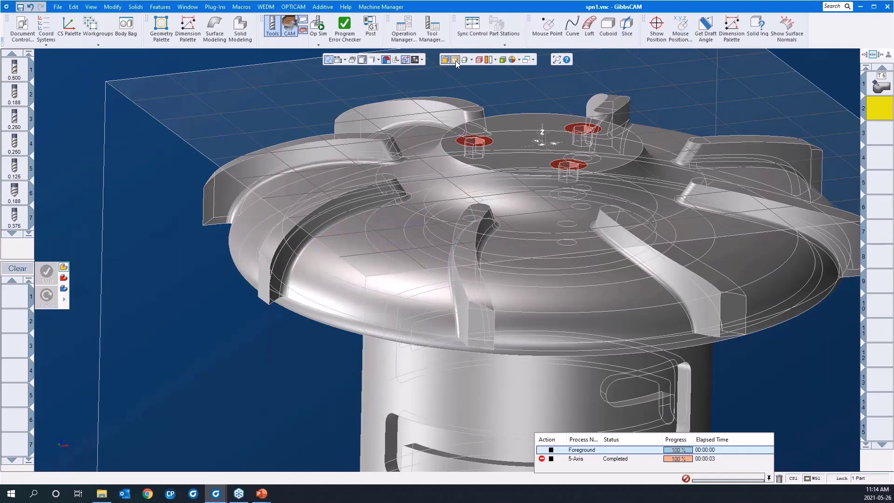
{"action": "left_click", "coordinate": [455, 61]}
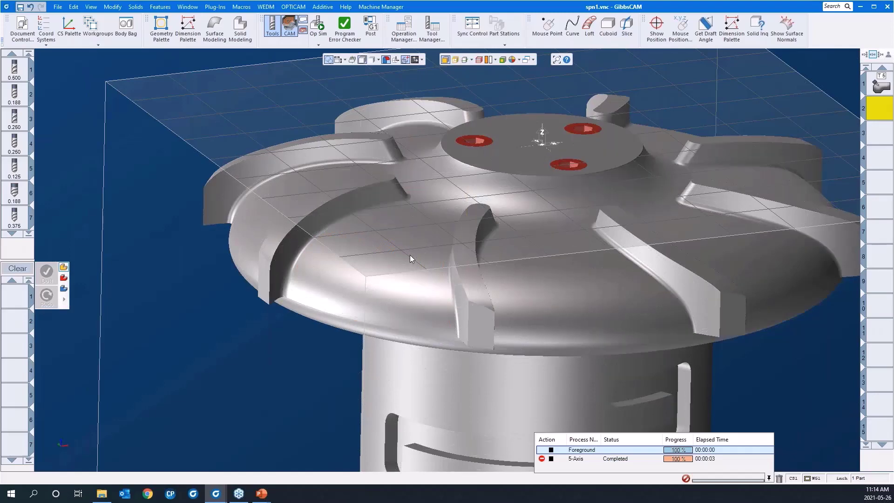
{"action": "middle_click_drag", "start_coordinate": [410, 257], "coordinate": [416, 300]}
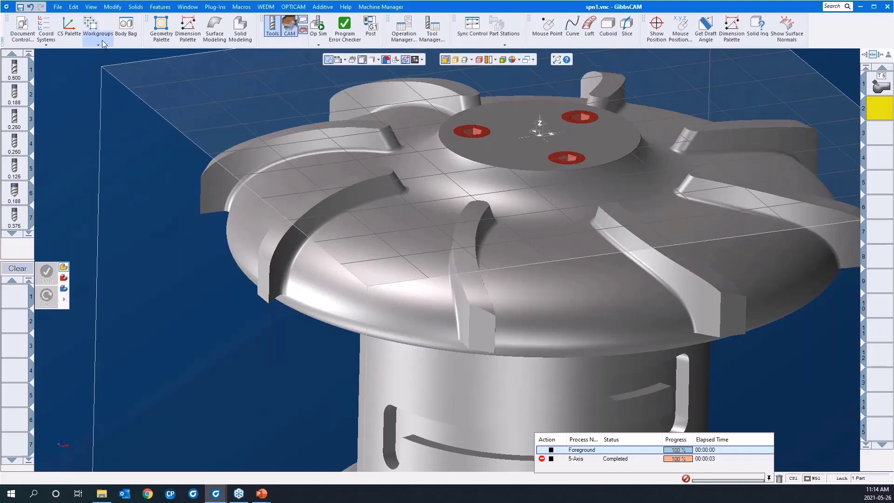
- Make the "swarf blade" workgroup active to bring up its blade curves, and close the workgroup list
{"action": "left_click", "coordinate": [98, 24]}
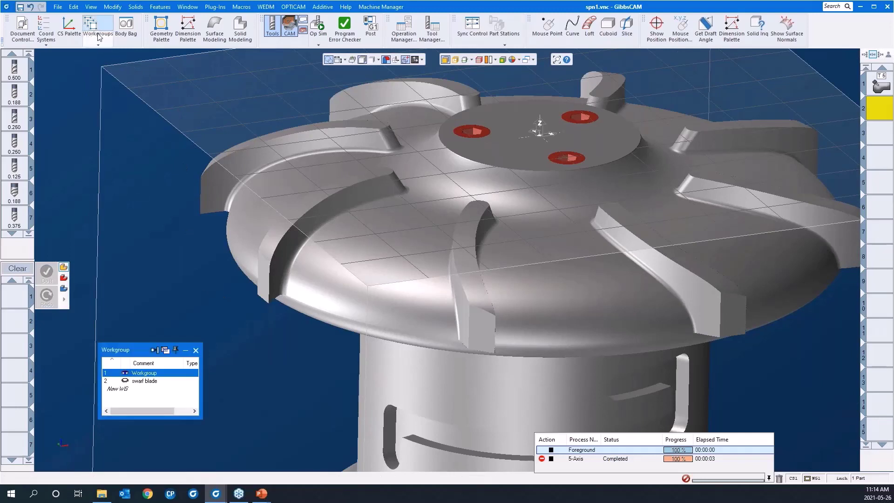
{"action": "left_click", "coordinate": [138, 380]}
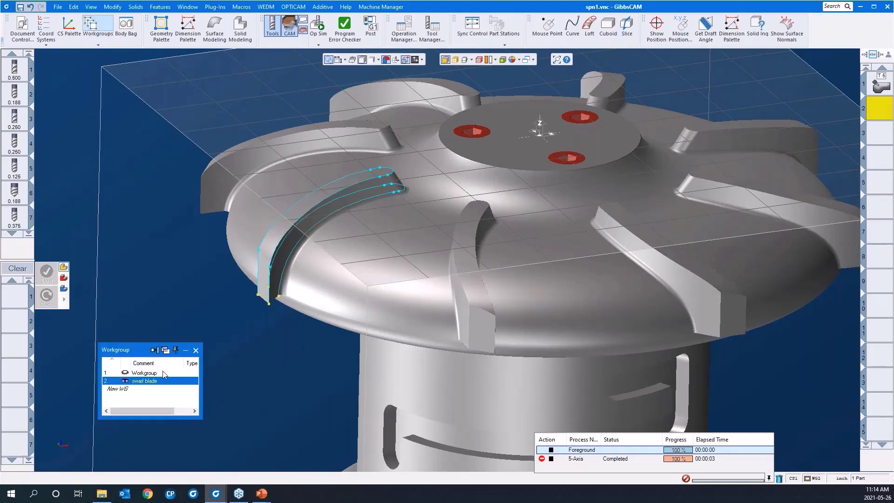
{"action": "left_click", "coordinate": [196, 350]}
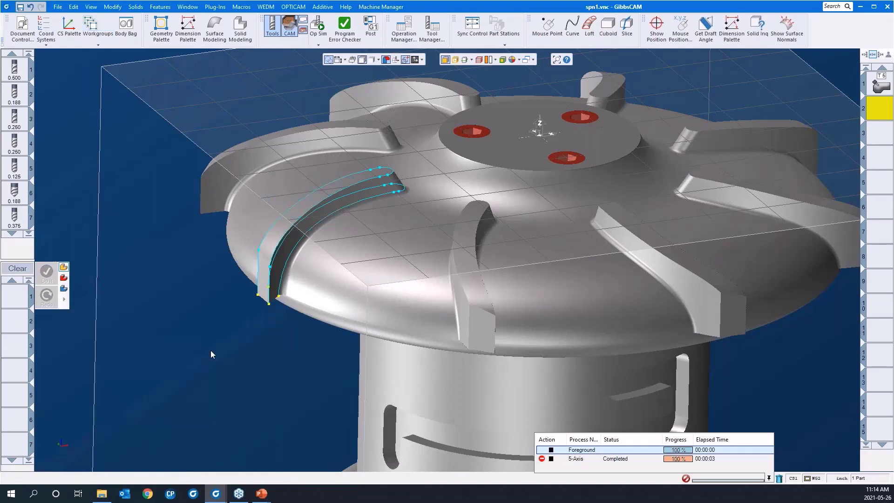
- Create a 5-Axis milling process in the first process slot using the 0.125 ball endmill, tool 5
{"action": "middle_click_drag", "start_coordinate": [250, 348], "coordinate": [21, 301]}
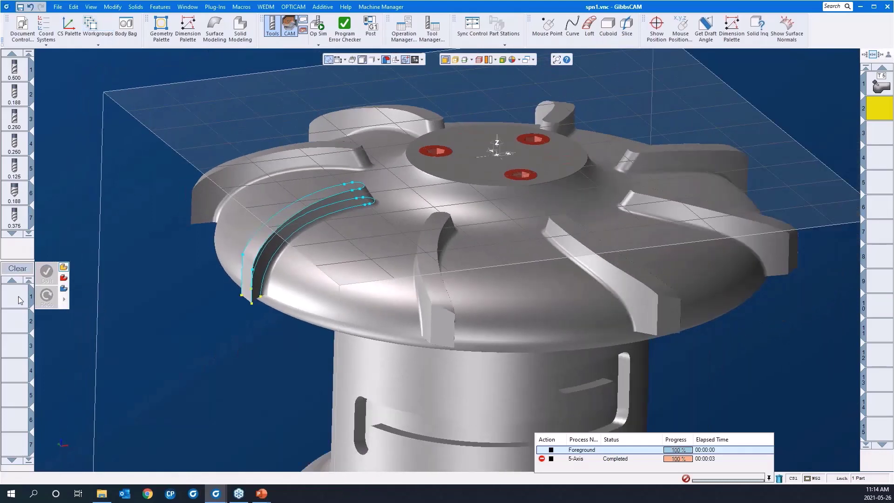
{"action": "double_click", "coordinate": [21, 300]}
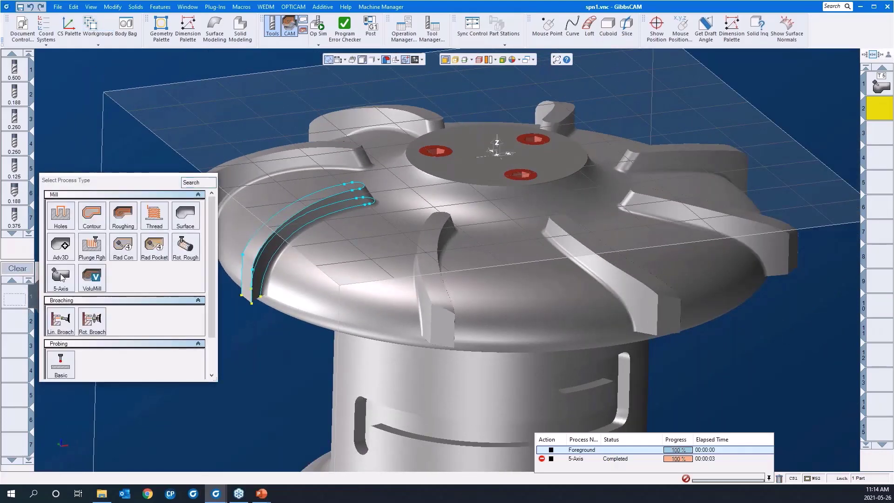
{"action": "left_click", "coordinate": [61, 275]}
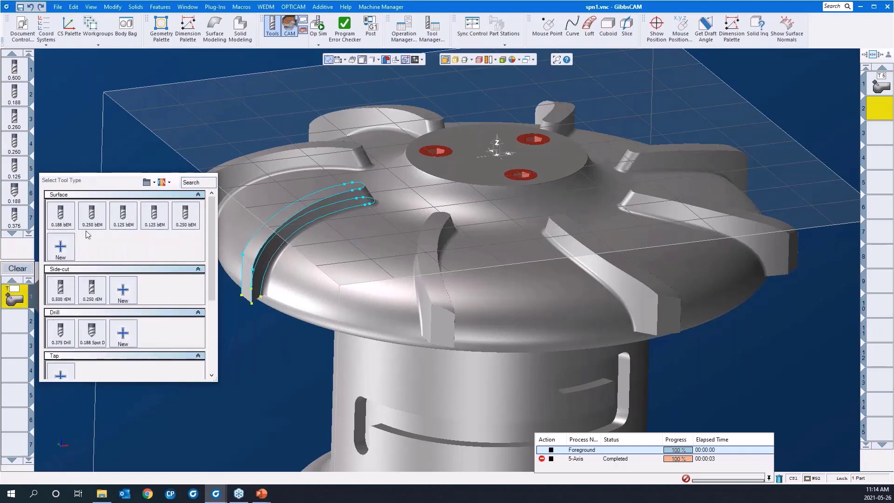
{"action": "mouse_move", "coordinate": [91, 220]}
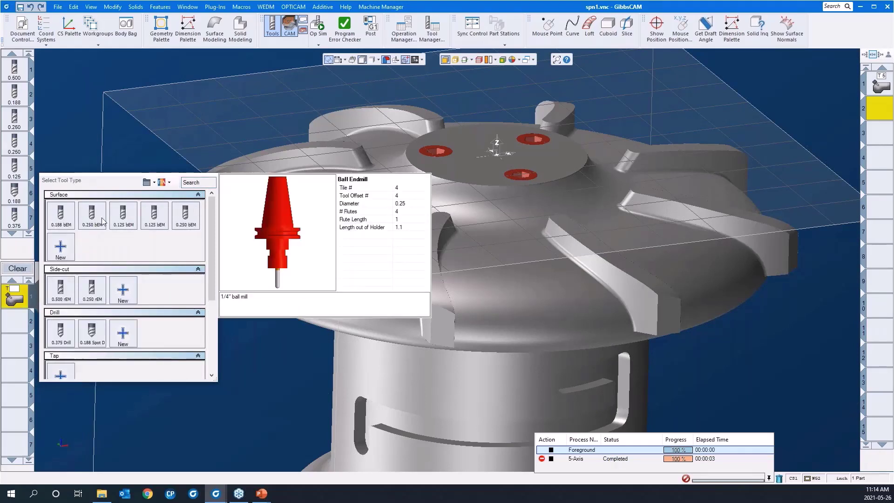
{"action": "mouse_move", "coordinate": [126, 222]}
{"action": "left_click", "coordinate": [126, 223]}
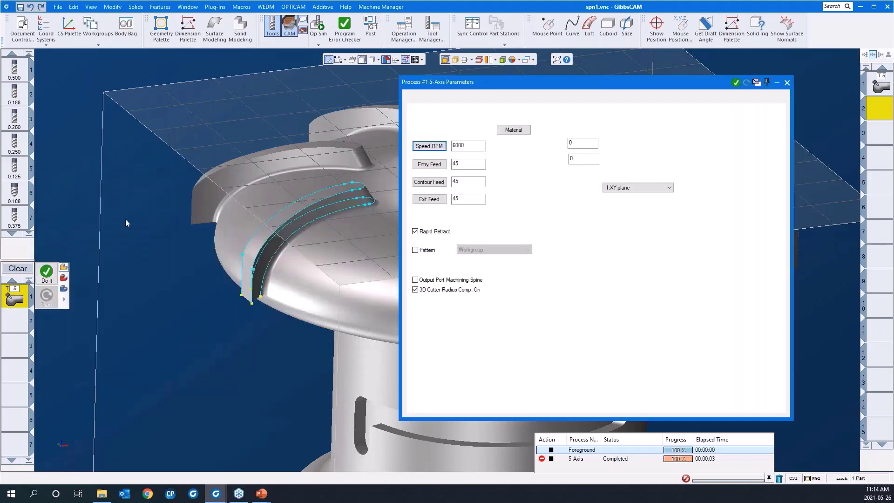
- Turn off 3D cutter radius compensation and base the surface path calculation on Swarf machining
{"action": "left_click", "coordinate": [470, 293]}
{"action": "left_click", "coordinate": [450, 99]}
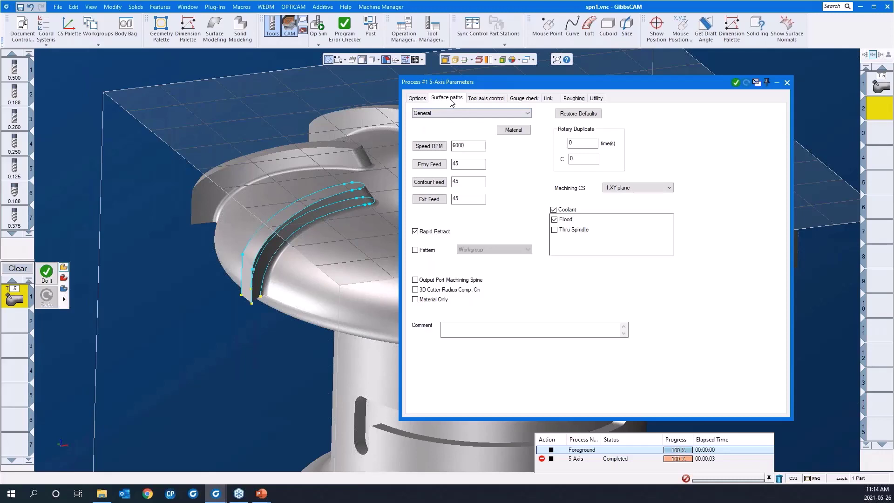
{"action": "left_click", "coordinate": [447, 98]}
{"action": "left_click", "coordinate": [499, 112]}
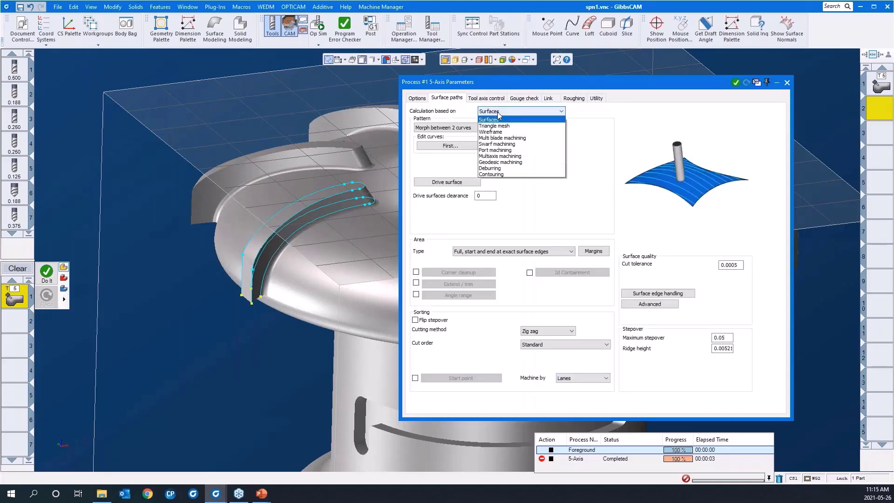
{"action": "left_click", "coordinate": [496, 145]}
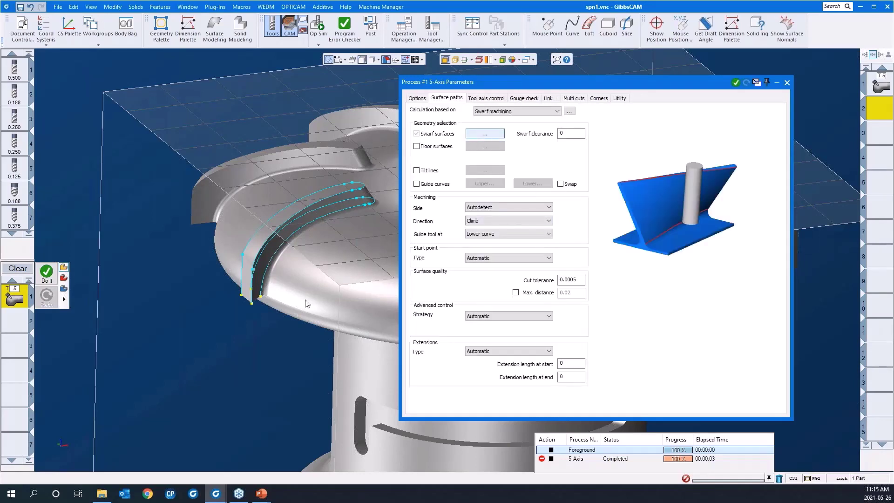
- Select the three wall faces around the blade with the workgroup curves as the swarf surfaces
{"action": "middle_click_drag", "start_coordinate": [273, 311], "coordinate": [179, 348]}
{"action": "left_click", "coordinate": [495, 135]}
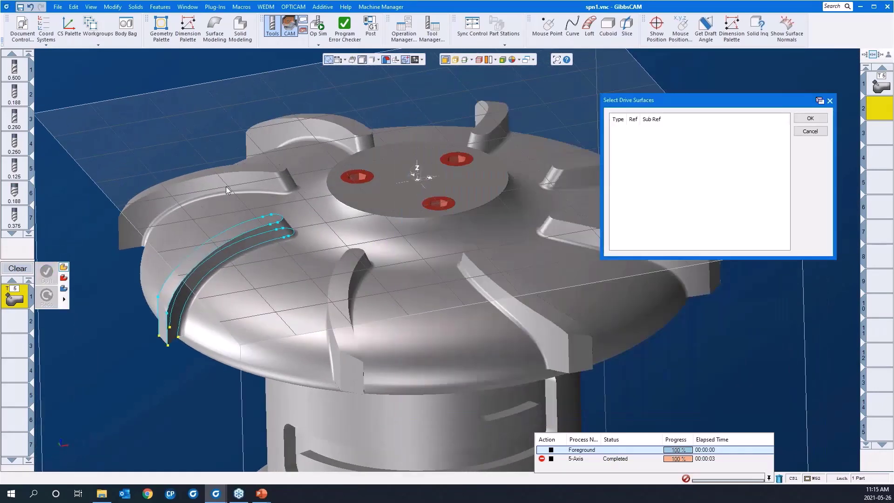
{"action": "left_click_drag", "start_coordinate": [214, 175], "coordinate": [348, 275]}
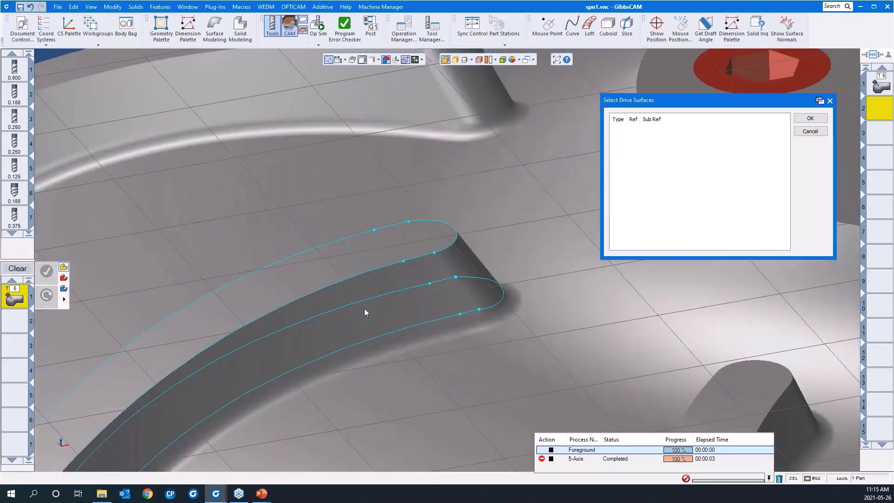
{"action": "left_click", "coordinate": [364, 308]}
{"action": "middle_click_drag", "start_coordinate": [440, 263], "coordinate": [322, 354]}
{"action": "scroll", "coordinate": [345, 328], "scroll_direction": "down", "scroll_amount": 5}
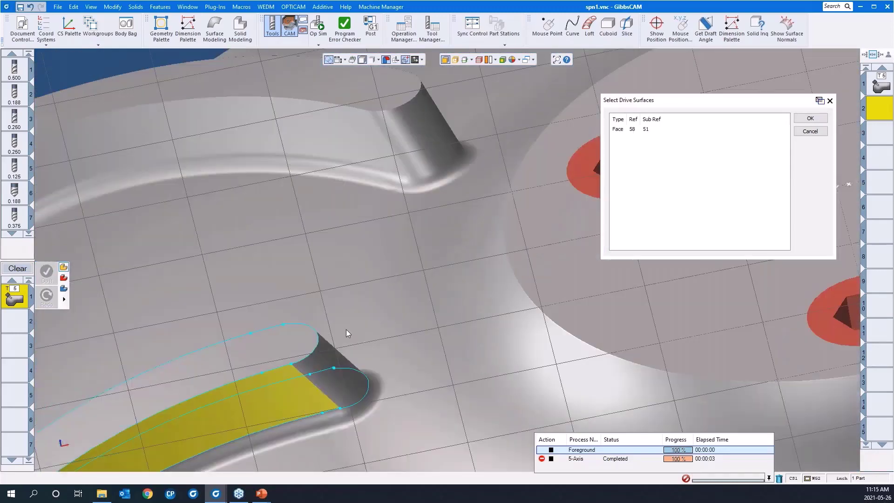
{"action": "left_click", "coordinate": [346, 329]}
{"action": "scroll", "coordinate": [155, 294], "scroll_direction": "down", "scroll_amount": 2}
{"action": "scroll", "coordinate": [155, 294], "scroll_direction": "down", "scroll_amount": 2}
{"action": "middle_click_drag", "start_coordinate": [339, 351], "coordinate": [722, 343]}
{"action": "left_click", "coordinate": [378, 401]}
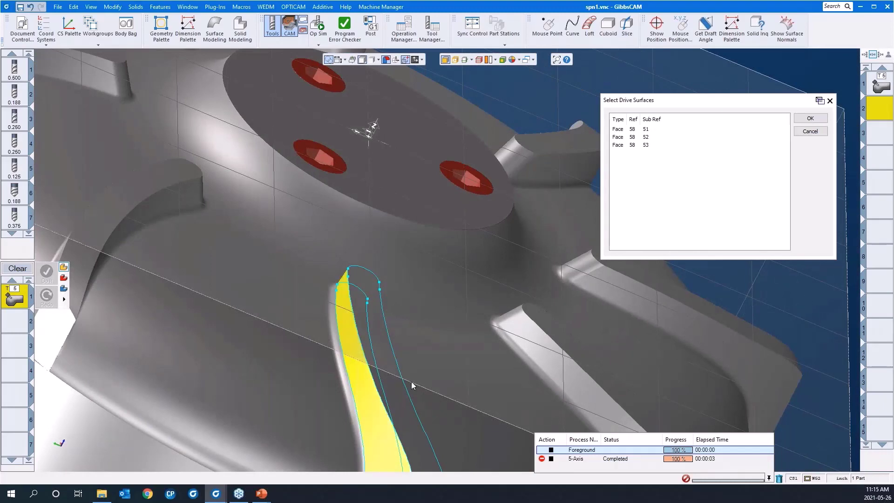
{"action": "middle_click_drag", "start_coordinate": [412, 383], "coordinate": [242, 251]}
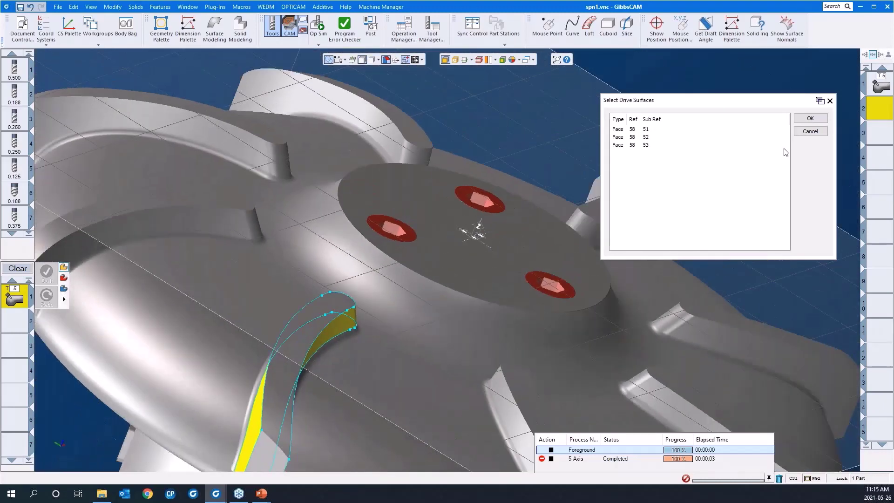
{"action": "left_click", "coordinate": [810, 119]}
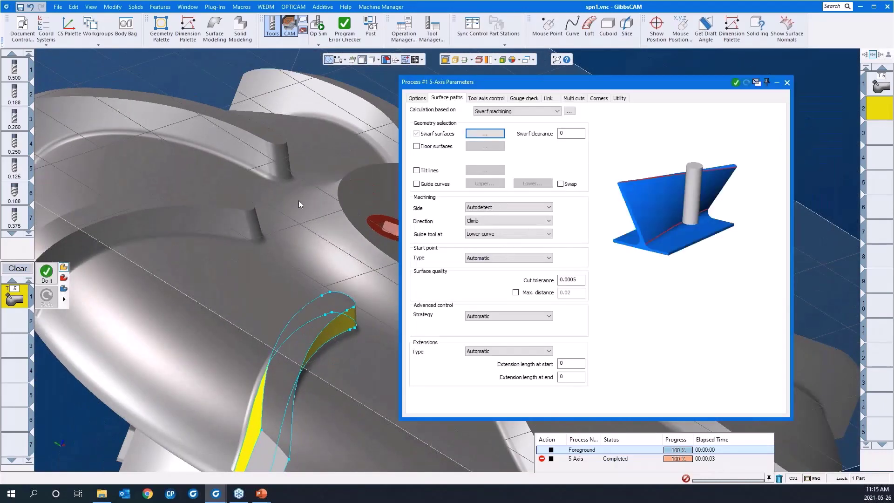
- Enable guide curves and assign the curve along the blade's top edge as the upper guide curve
{"action": "scroll", "coordinate": [299, 203], "scroll_direction": "down", "scroll_amount": 3}
{"action": "middle_click_drag", "start_coordinate": [305, 260], "coordinate": [373, 173]}
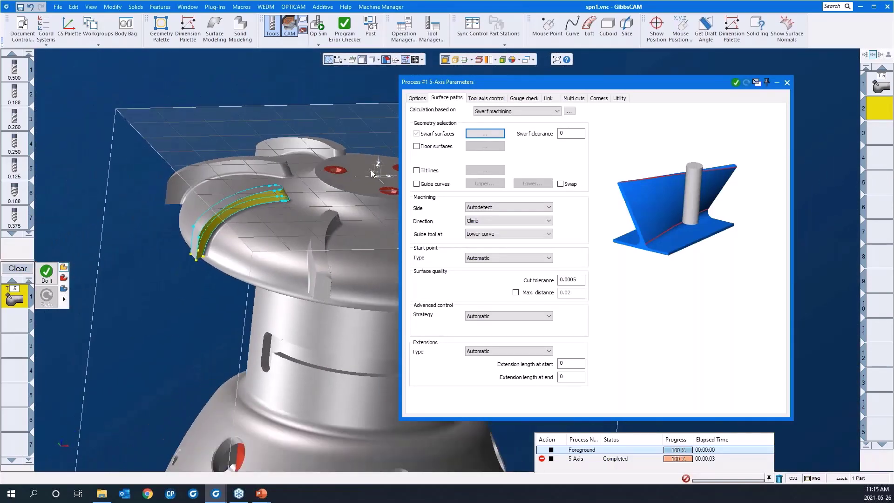
{"action": "left_click", "coordinate": [417, 184]}
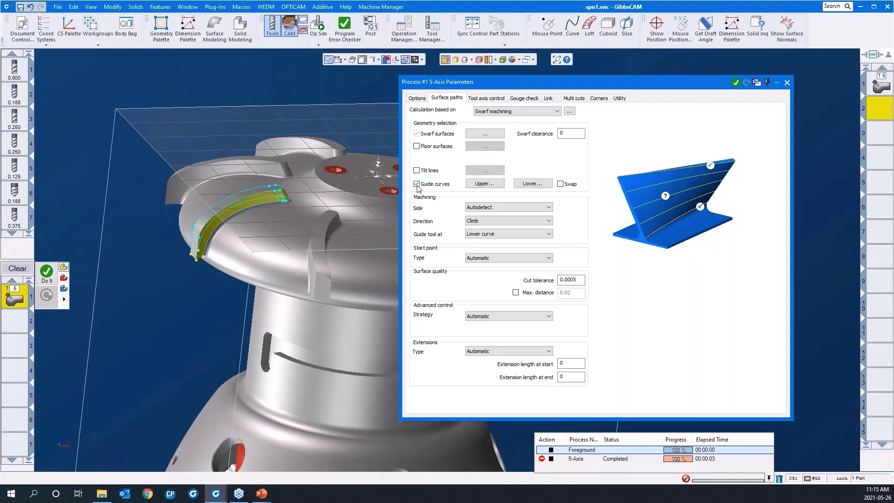
{"action": "left_click", "coordinate": [485, 184]}
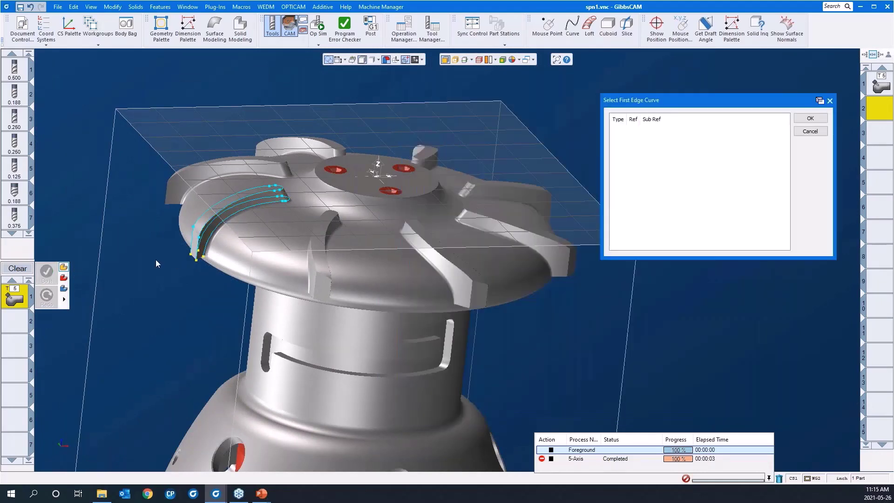
{"action": "left_click", "coordinate": [190, 258]}
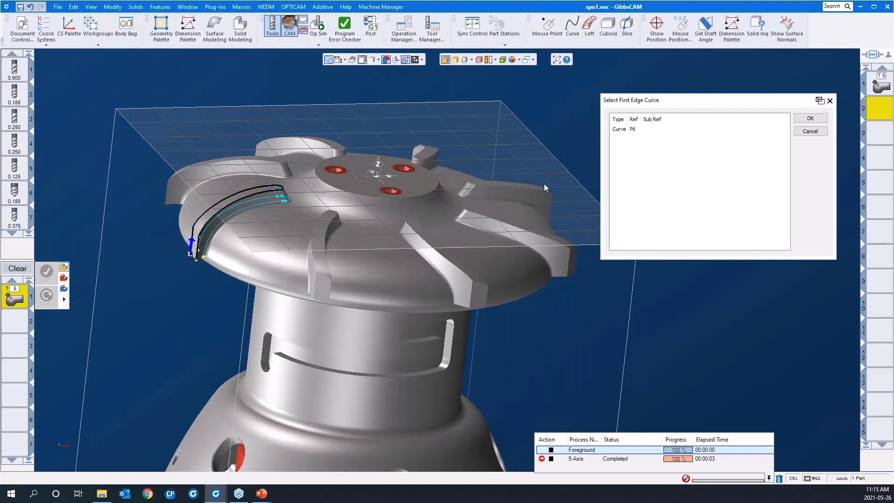
{"action": "left_click", "coordinate": [812, 120]}
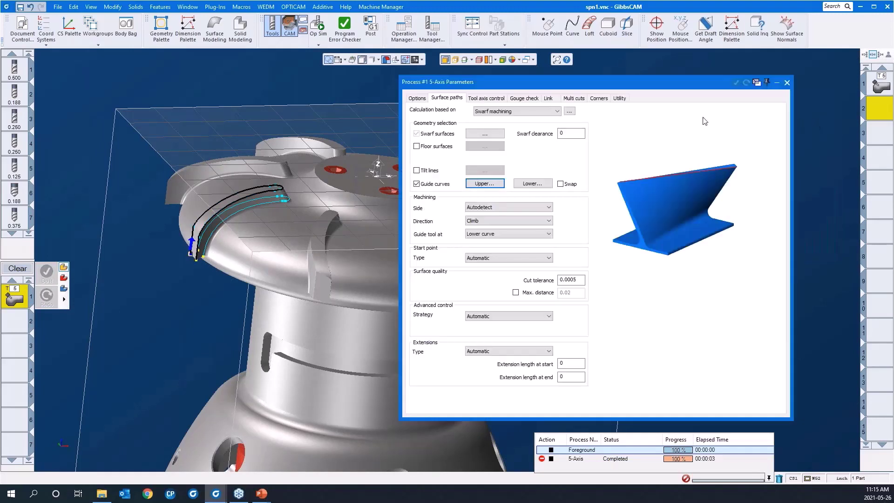
- Assign the curve running around the foot of the blade wall as the lower guide curve
{"action": "left_click", "coordinate": [521, 184]}
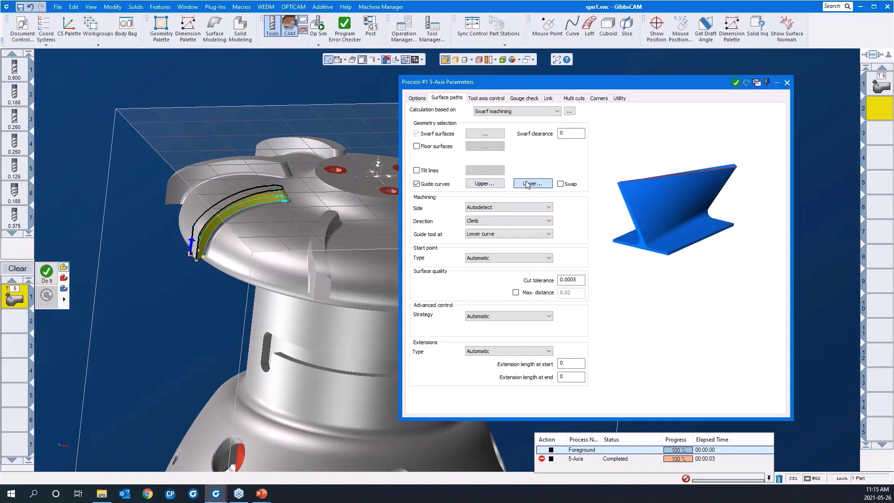
{"action": "left_click_drag", "start_coordinate": [163, 232], "coordinate": [257, 278]}
{"action": "left_click", "coordinate": [330, 208]}
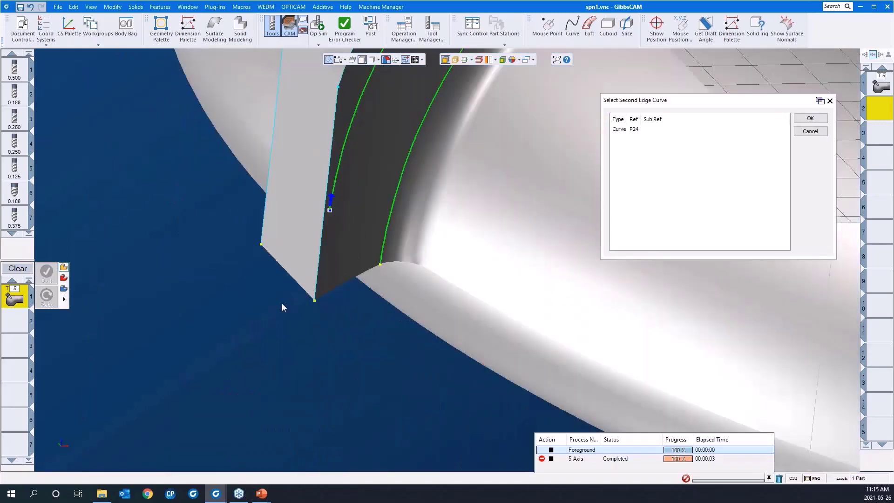
{"action": "scroll", "coordinate": [236, 306], "scroll_direction": "down", "scroll_amount": 5}
{"action": "scroll", "coordinate": [222, 341], "scroll_direction": "down", "scroll_amount": 3}
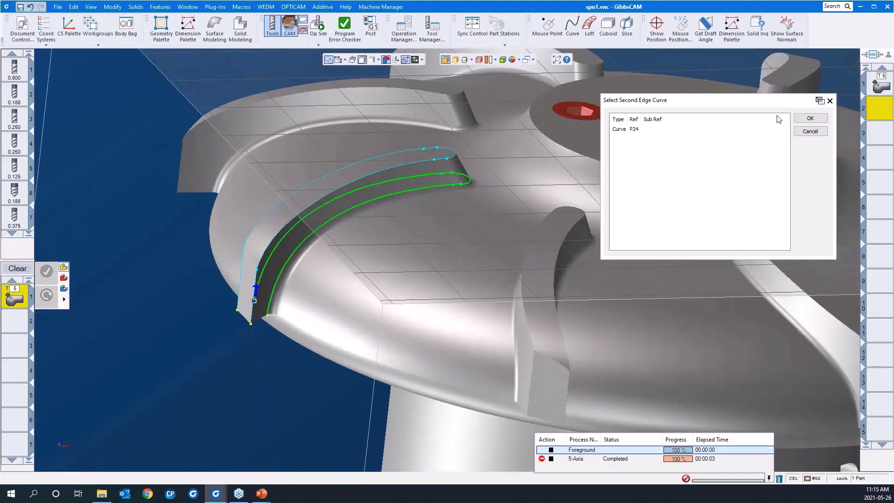
{"action": "left_click", "coordinate": [799, 121]}
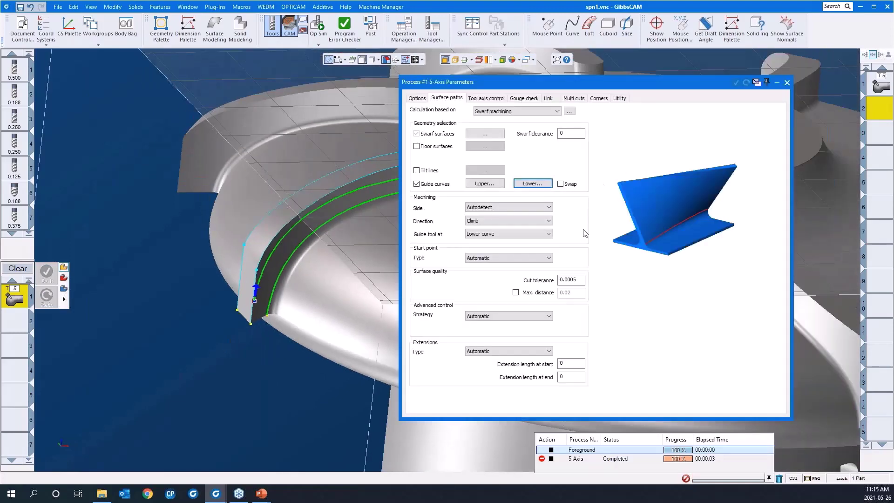
- Move the process dialog clear of the blade and set the advanced control strategy to Sync. with (upper/lower) curves
{"action": "left_click_drag", "start_coordinate": [560, 84], "coordinate": [682, 69]}
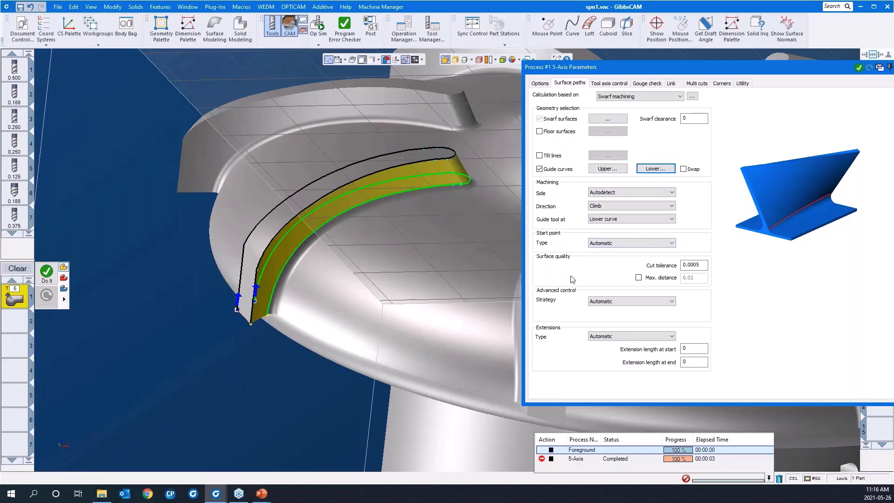
{"action": "left_click", "coordinate": [698, 266]}
{"action": "left_click", "coordinate": [611, 302]}
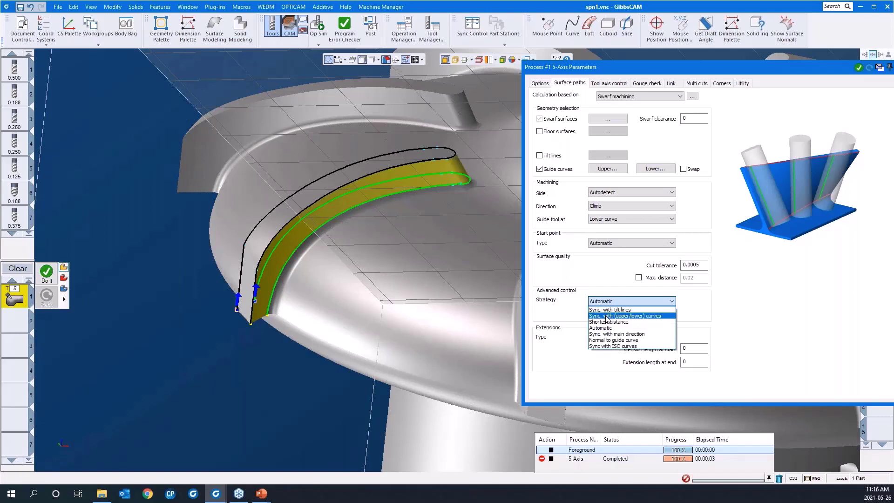
{"action": "left_click", "coordinate": [606, 316]}
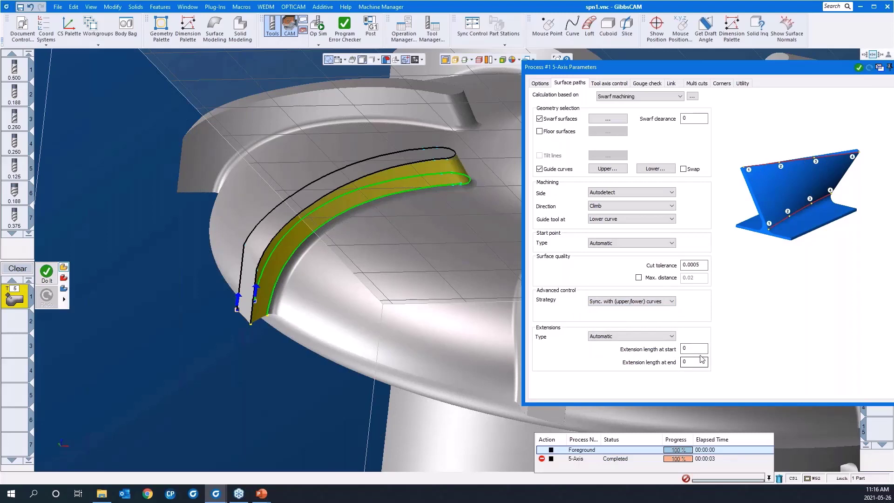
- Review the tool axis control, gouge check, link, default lead-in/out and multi cuts settings of the swarf process
{"action": "left_click", "coordinate": [614, 84]}
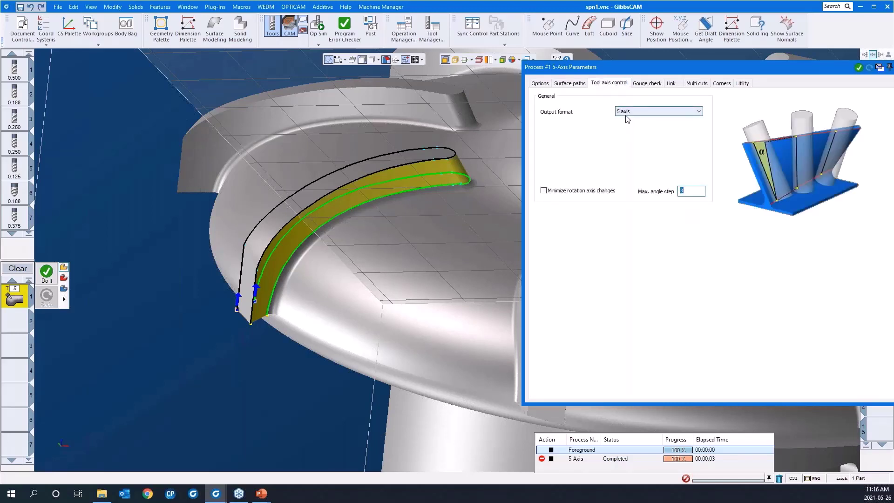
{"action": "left_click", "coordinate": [642, 86]}
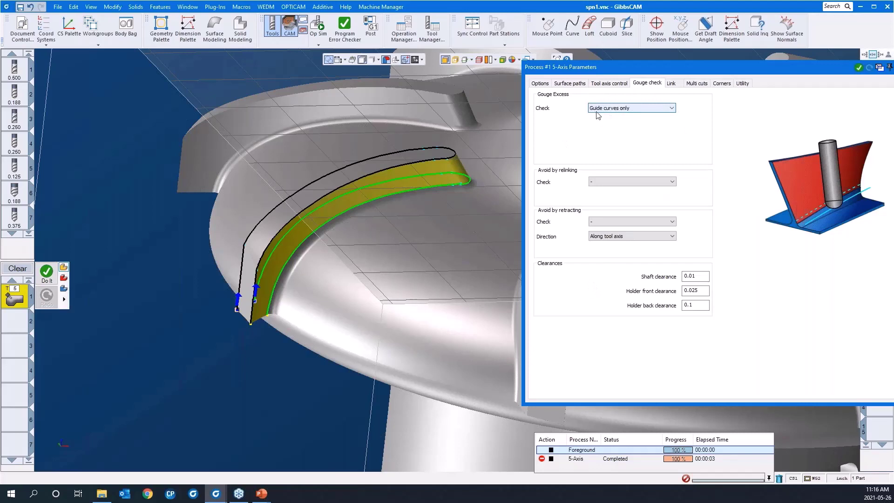
{"action": "left_click", "coordinate": [672, 85]}
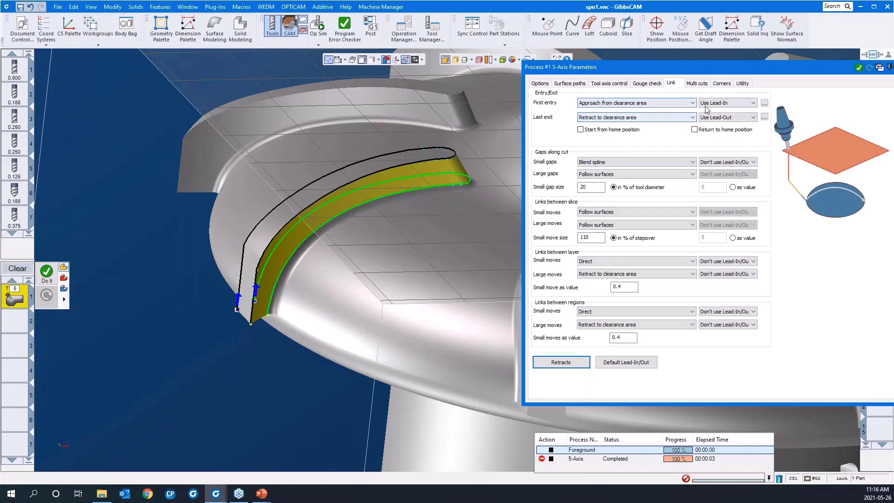
{"action": "left_click", "coordinate": [634, 362]}
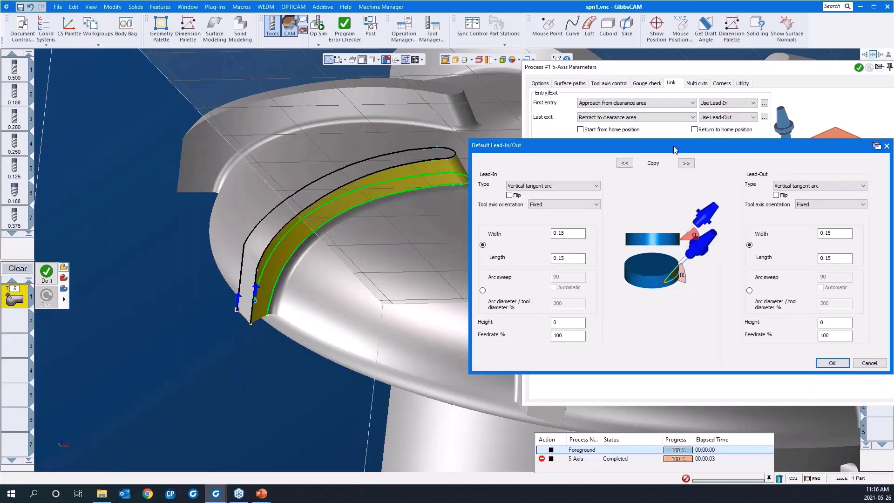
{"action": "left_click", "coordinate": [887, 146]}
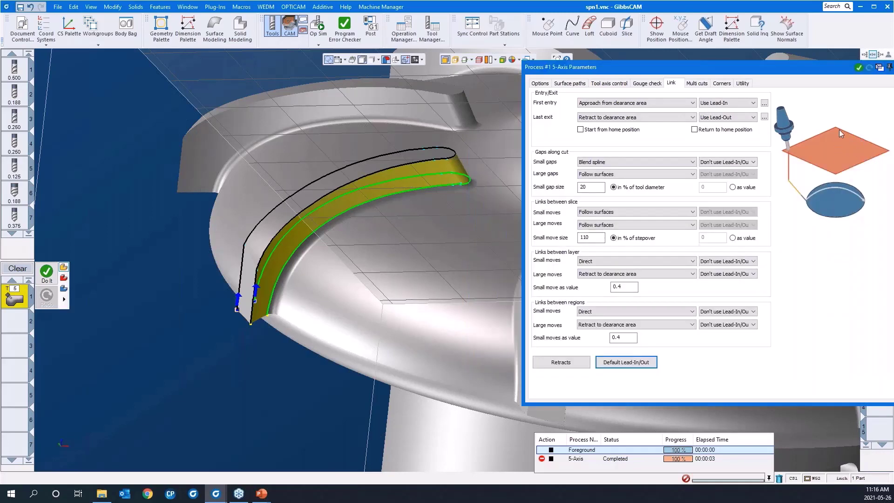
{"action": "left_click", "coordinate": [697, 84]}
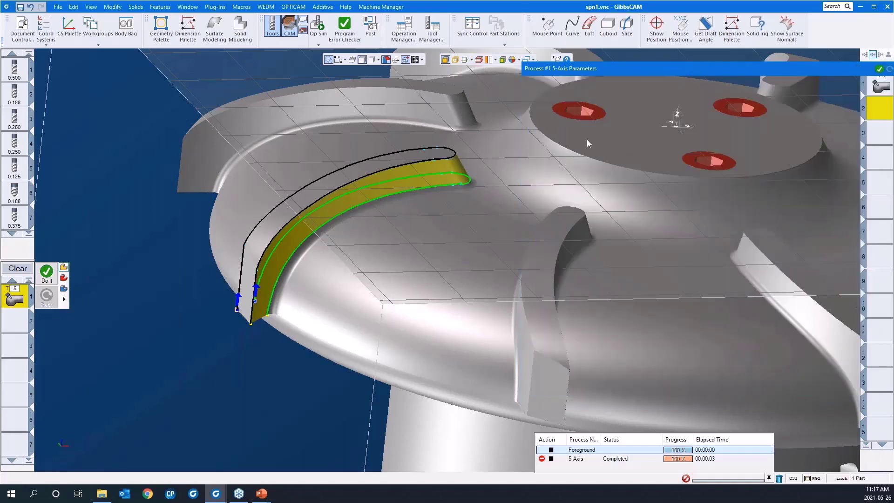
- Generate the swarf toolpath along the blade wall and inspect it at the blade's outer end
{"action": "right_click", "coordinate": [216, 397]}
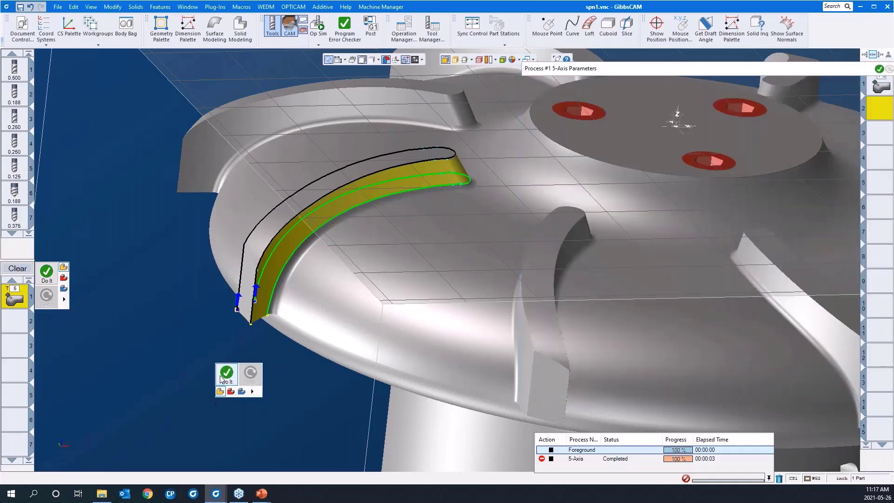
{"action": "left_click", "coordinate": [227, 374]}
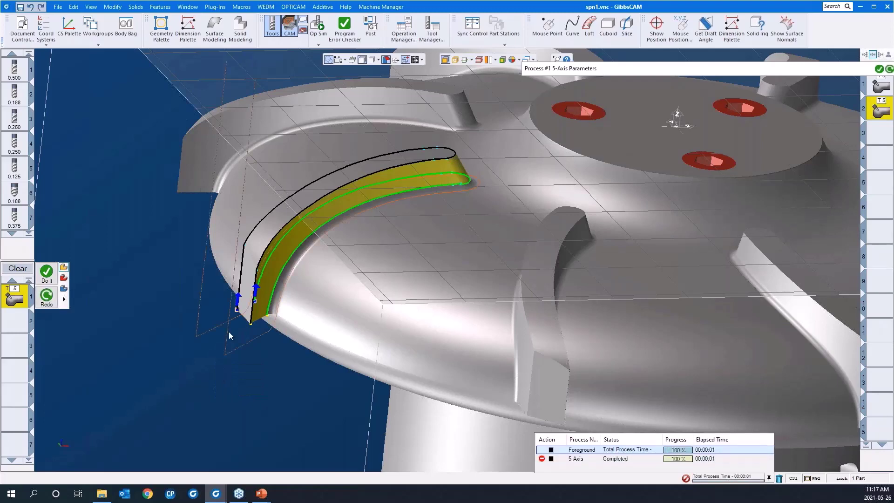
{"action": "middle_click_drag", "start_coordinate": [406, 259], "coordinate": [251, 276]}
{"action": "left_click_drag", "start_coordinate": [250, 273], "coordinate": [490, 370]}
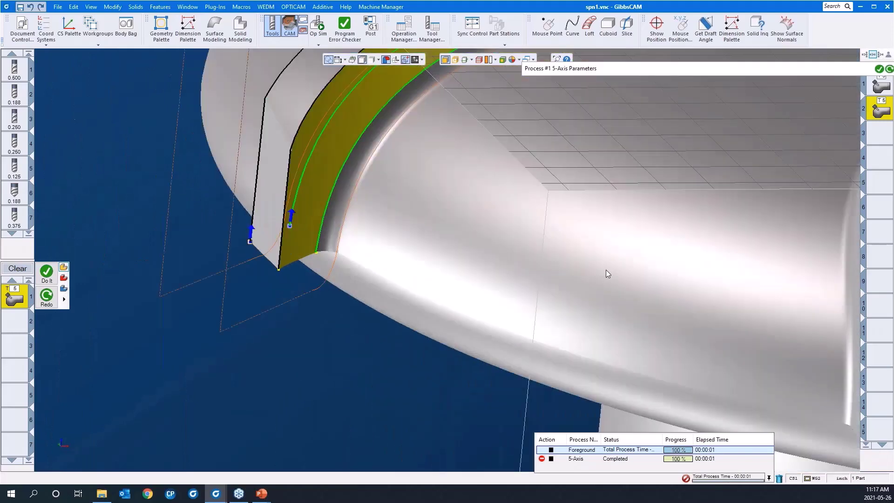
{"action": "scroll", "coordinate": [588, 194], "scroll_direction": "down", "scroll_amount": 5}
{"action": "middle_click_drag", "start_coordinate": [587, 196], "coordinate": [342, 242]}
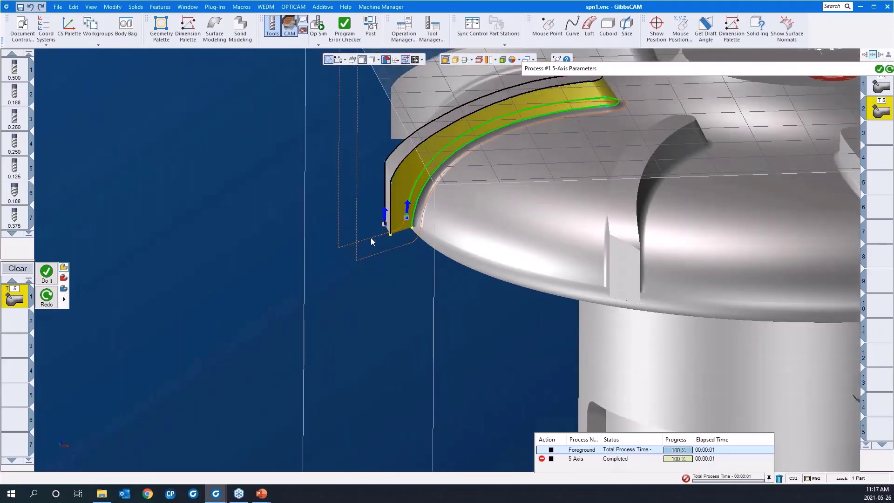
{"action": "left_click", "coordinate": [390, 234]}
{"action": "middle_click_drag", "start_coordinate": [428, 332], "coordinate": [387, 331]}
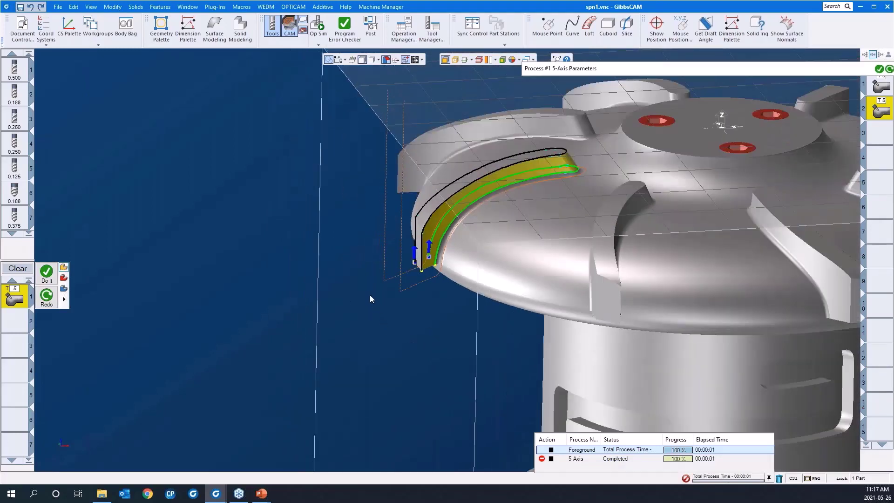
{"action": "left_click_drag", "start_coordinate": [236, 165], "coordinate": [542, 353]}
{"action": "scroll", "coordinate": [294, 318], "scroll_direction": "down", "scroll_amount": 2}
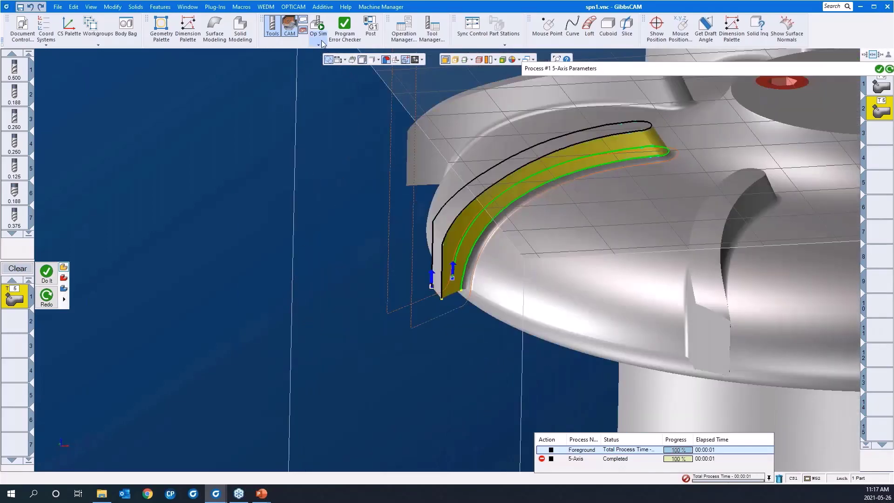
- Simulate the operations in Op Sim at a reduced playback speed, inspect the machined blade wall and exit the simulation
{"action": "left_click", "coordinate": [318, 27]}
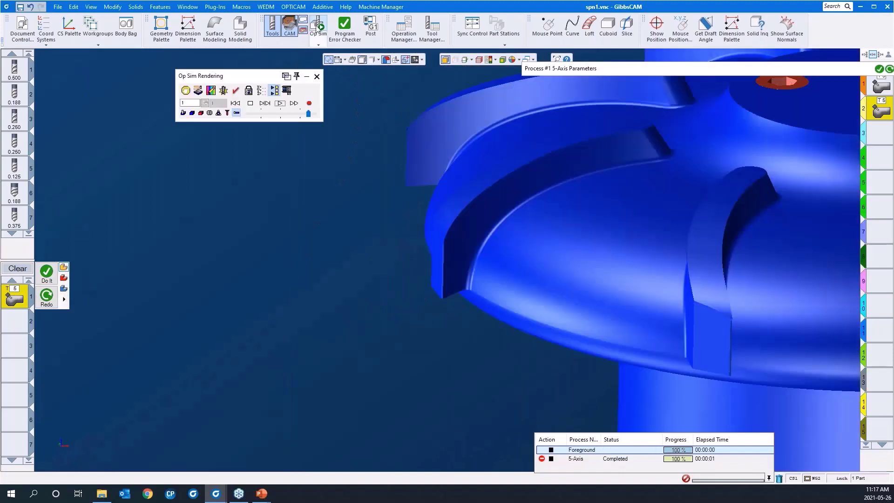
{"action": "left_click", "coordinate": [278, 114]}
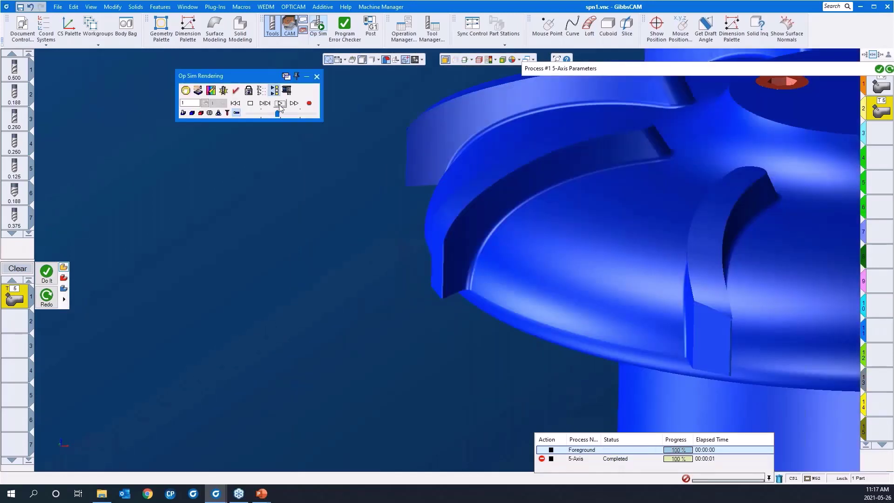
{"action": "left_click", "coordinate": [279, 103]}
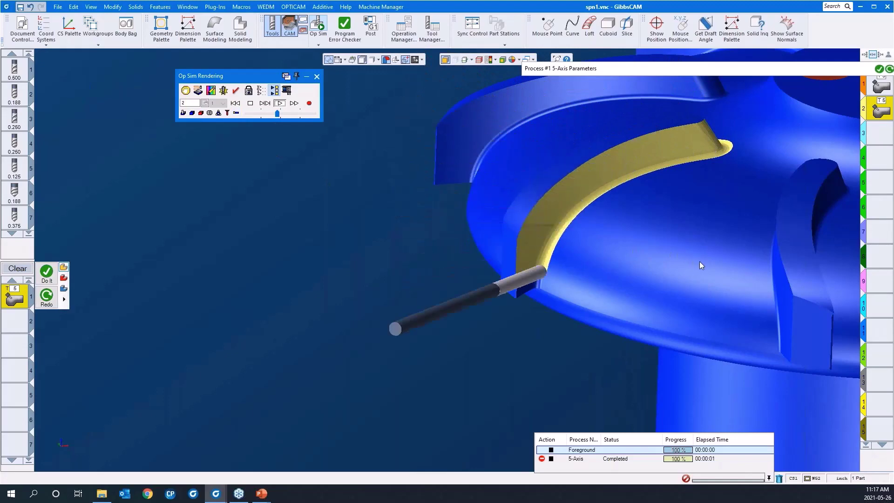
{"action": "middle_click_drag", "start_coordinate": [694, 261], "coordinate": [445, 205]}
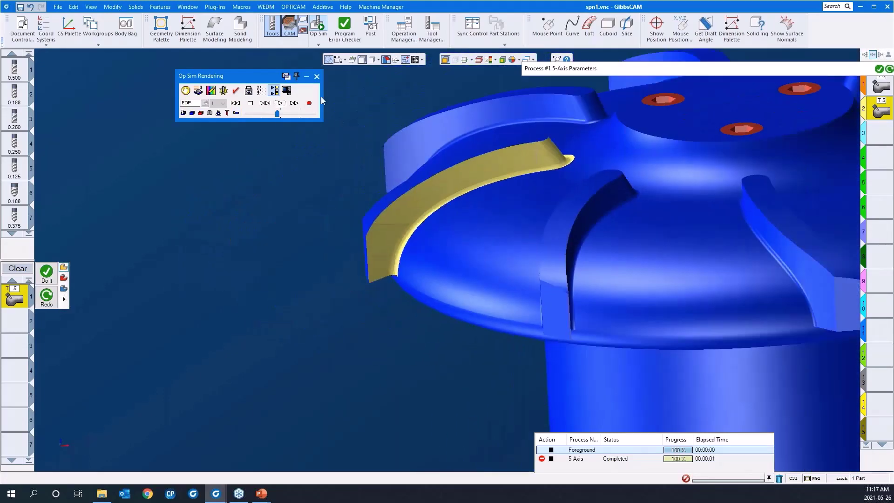
{"action": "left_click", "coordinate": [316, 77]}
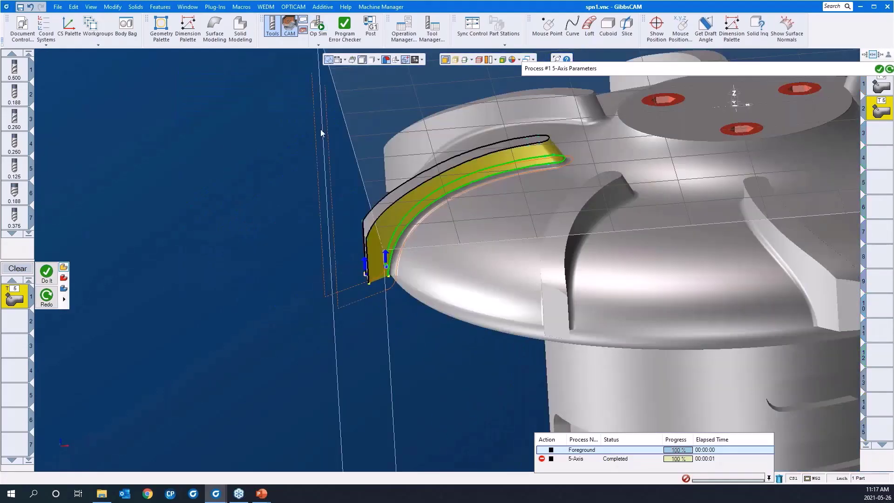
- Set the swarf process's extension length to 0.05 at both start and end, and recalculate the toolpath
{"action": "left_click_drag", "start_coordinate": [264, 225], "coordinate": [461, 357]}
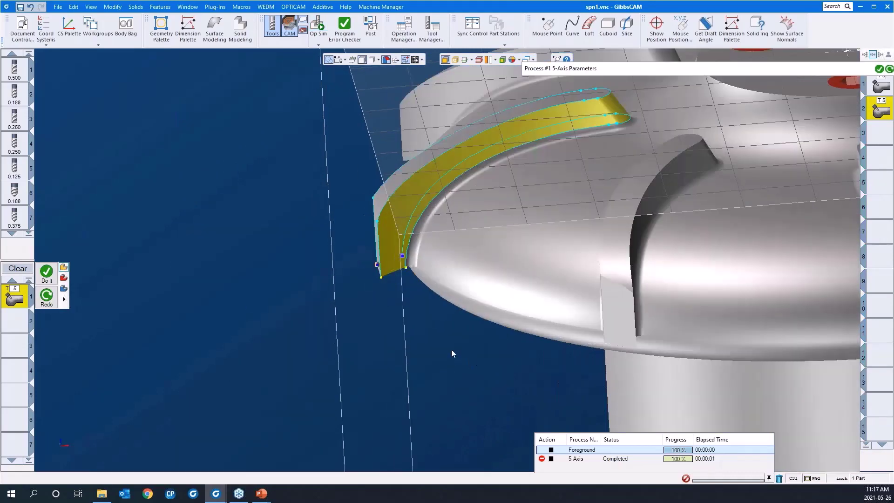
{"action": "middle_click_drag", "start_coordinate": [368, 339], "coordinate": [455, 194]}
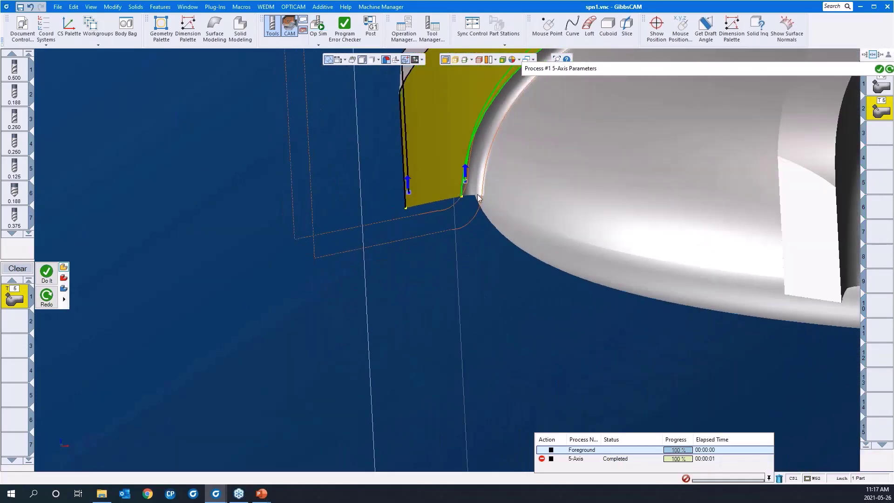
{"action": "left_click", "coordinate": [638, 70]}
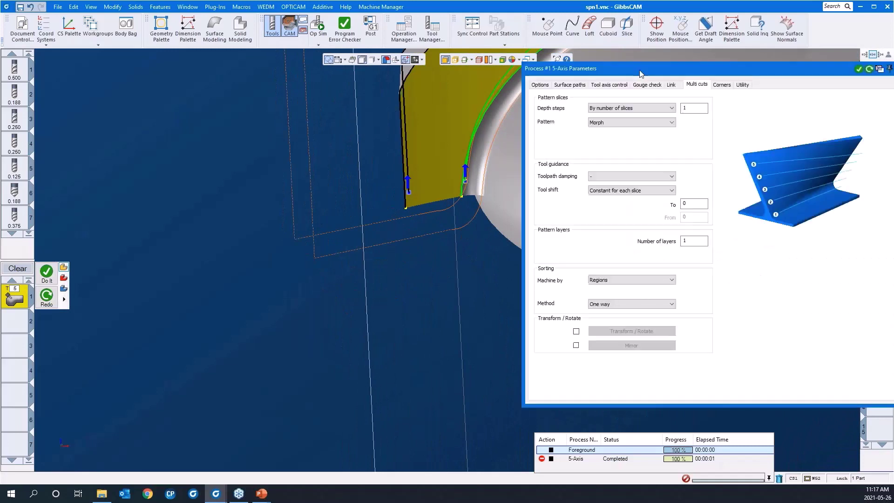
{"action": "left_click", "coordinate": [581, 87]}
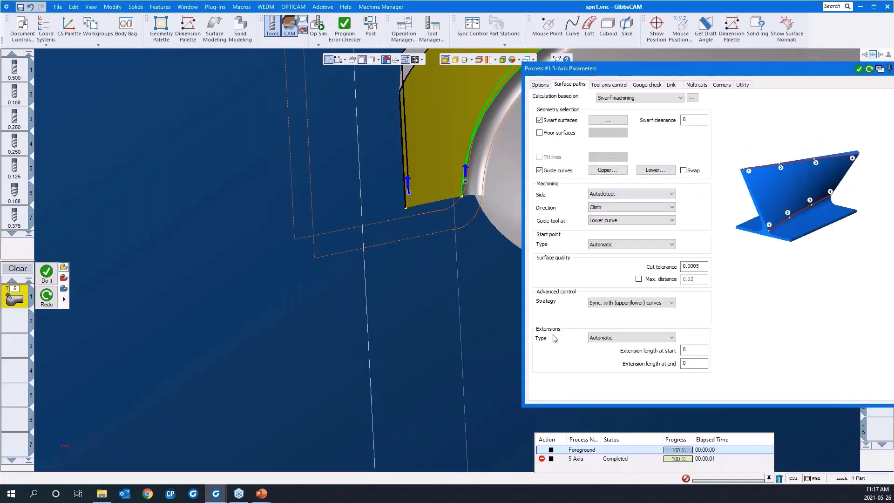
{"action": "left_click", "coordinate": [697, 352]}
{"action": "type", "text": ".0"}
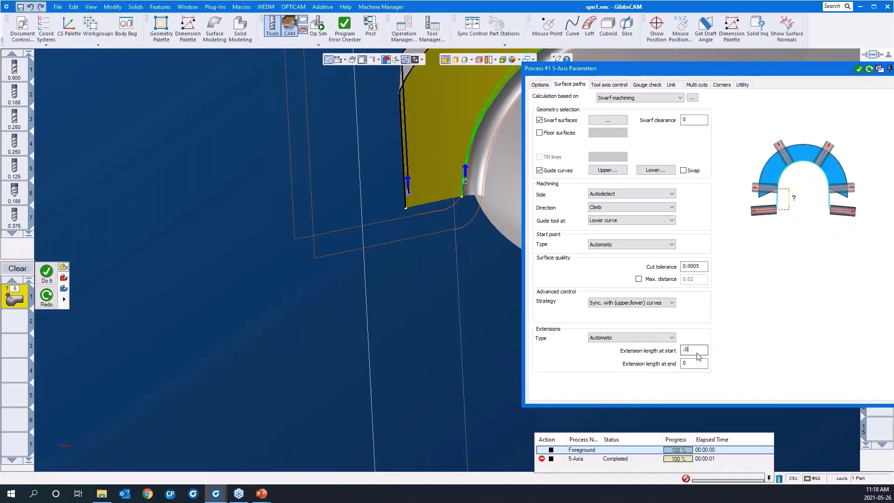
{"action": "type", "text": "5"}
{"action": "left_click", "coordinate": [691, 367]}
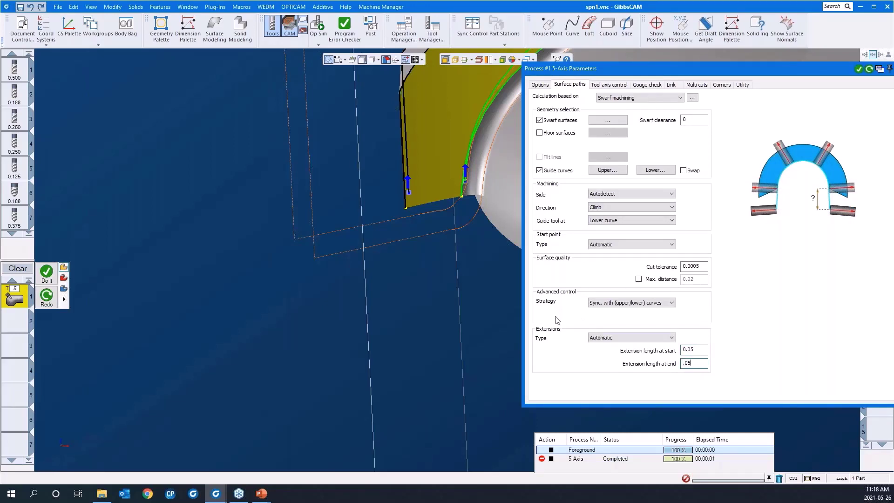
{"action": "right_click", "coordinate": [449, 327]}
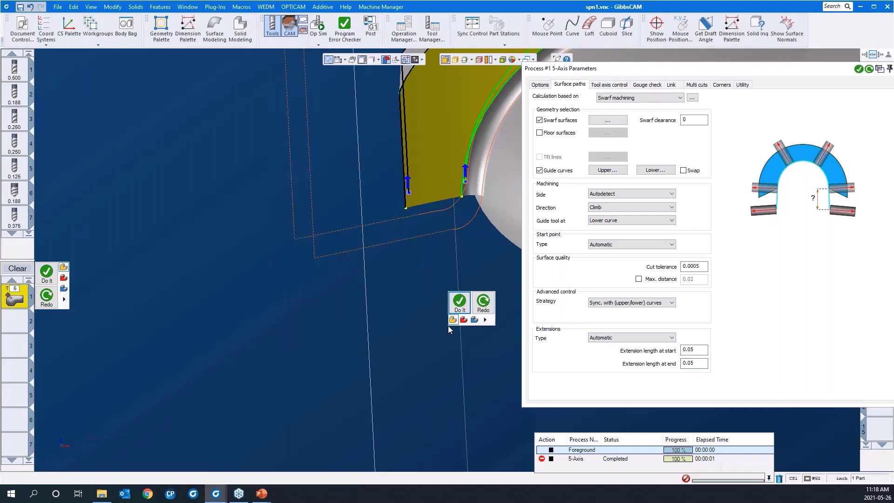
{"action": "left_click", "coordinate": [479, 307]}
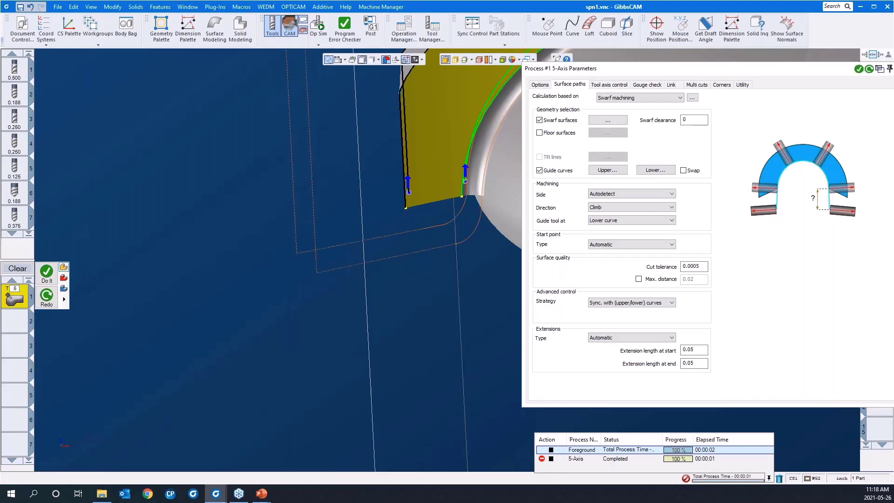
- Bring the process dialog into full view, show its general options and close it
{"action": "key", "text": "ctrl+y"}
{"action": "left_click_drag", "start_coordinate": [648, 69], "coordinate": [514, 116]}
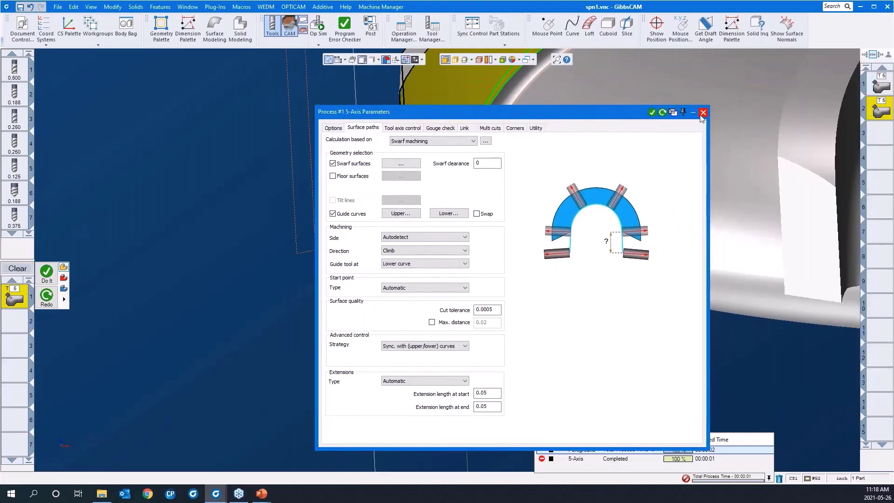
{"action": "left_click", "coordinate": [334, 128]}
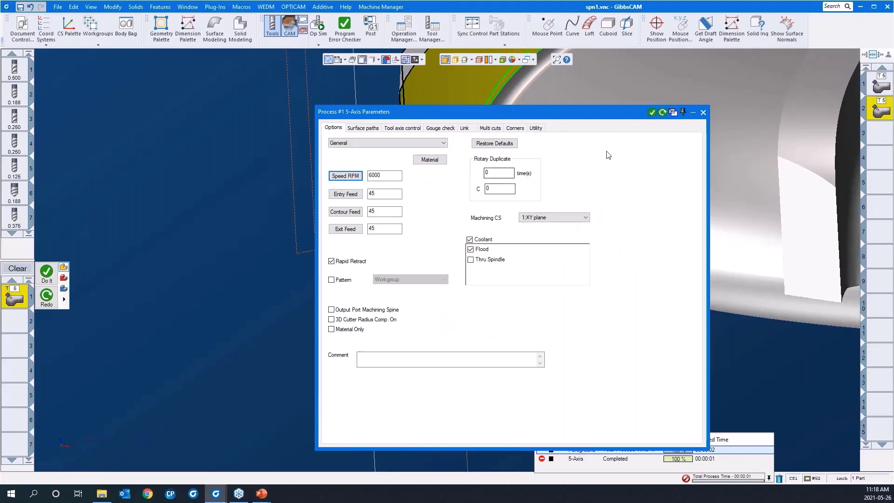
{"action": "left_click", "coordinate": [703, 113]}
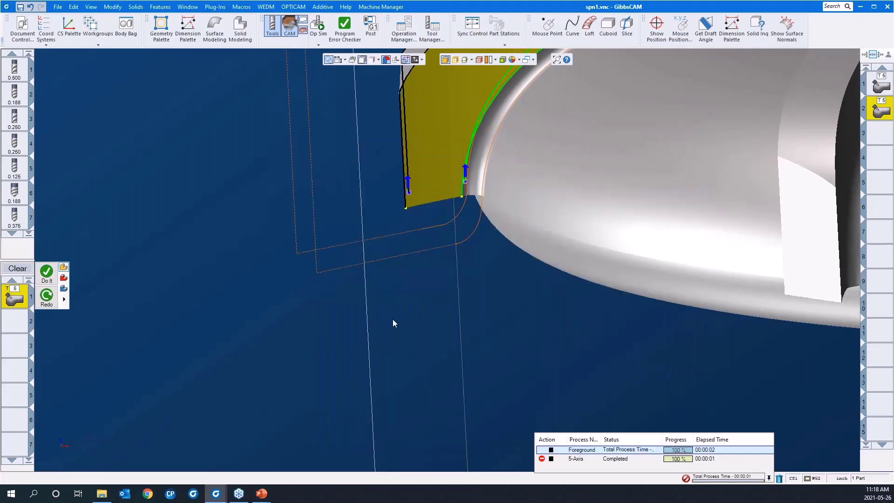
- Recall the first 5-axis operation and examine its floor toolpath between the two blades
{"action": "scroll", "coordinate": [365, 327], "scroll_direction": "down", "scroll_amount": 10}
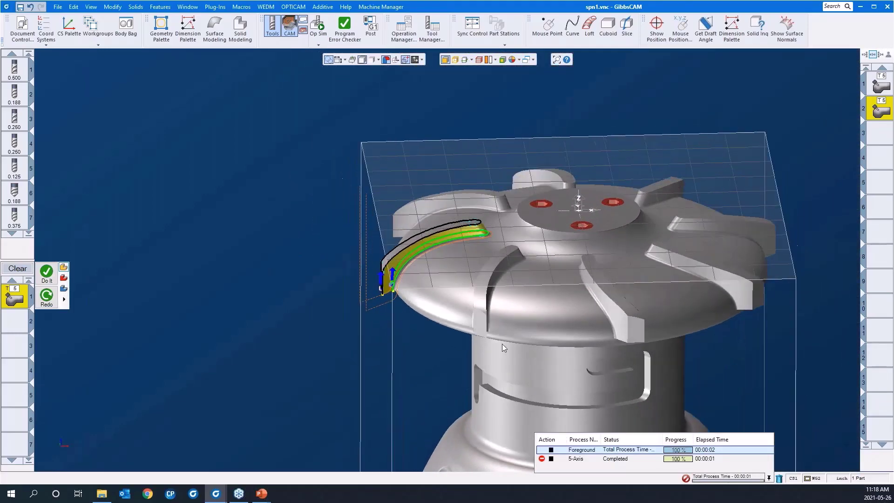
{"action": "middle_click_drag", "start_coordinate": [501, 344], "coordinate": [500, 346]}
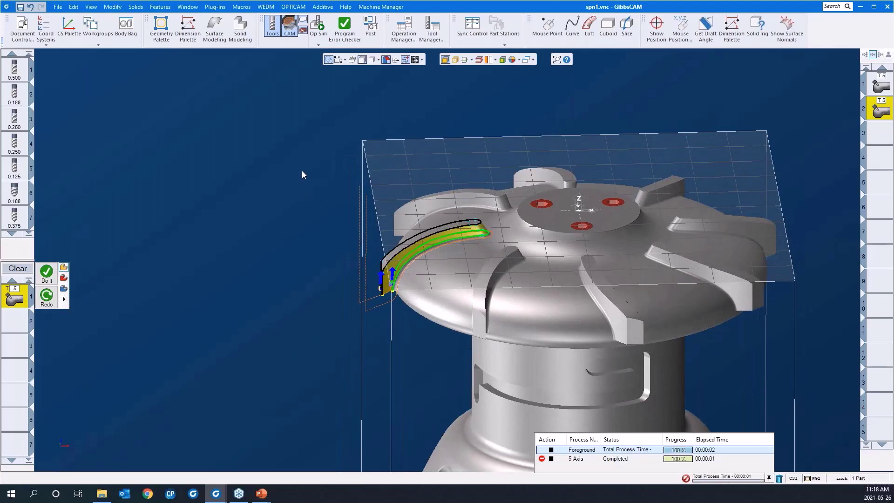
{"action": "middle_click_drag", "start_coordinate": [292, 171], "coordinate": [266, 228]}
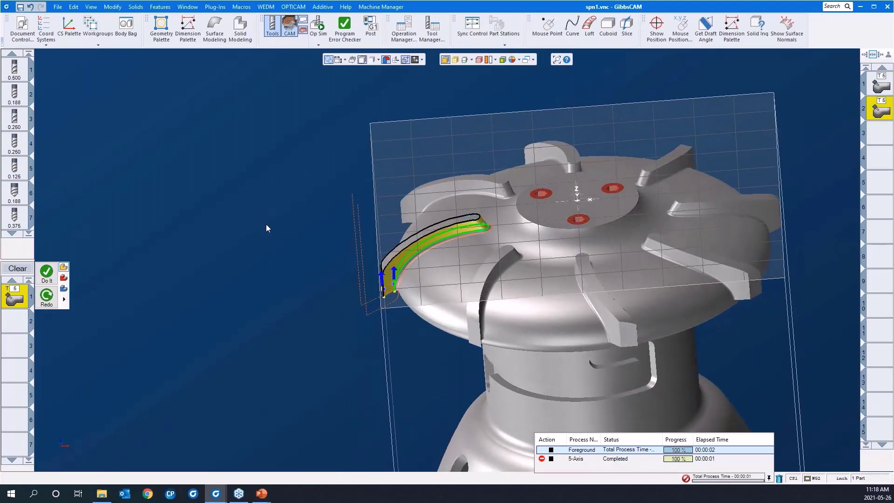
{"action": "scroll", "coordinate": [267, 229], "scroll_direction": "down", "scroll_amount": 1}
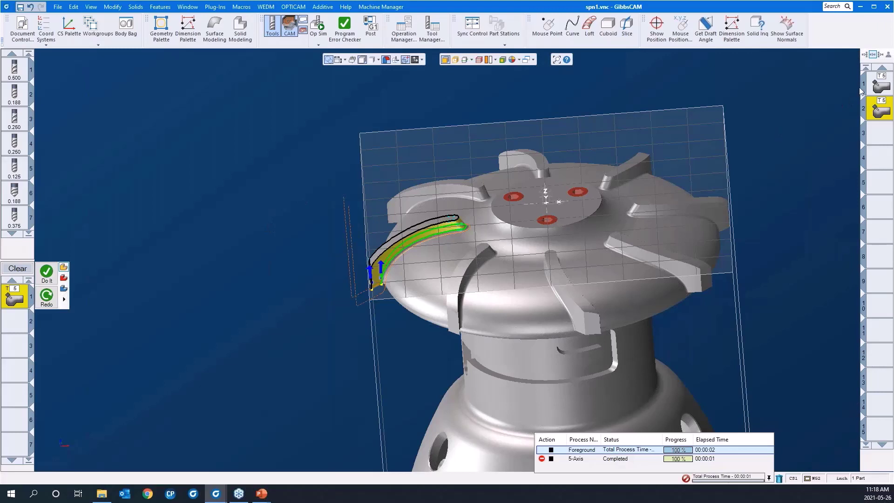
{"action": "left_click", "coordinate": [873, 87]}
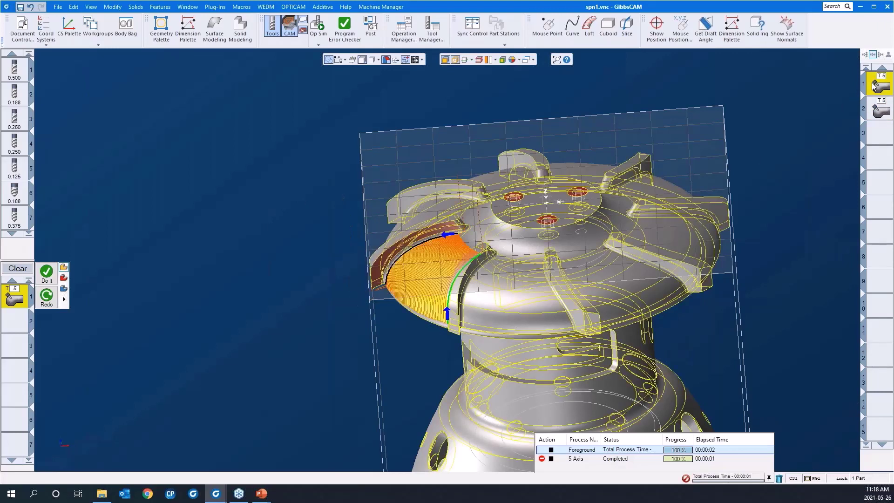
{"action": "left_click_drag", "start_coordinate": [292, 168], "coordinate": [592, 368]}
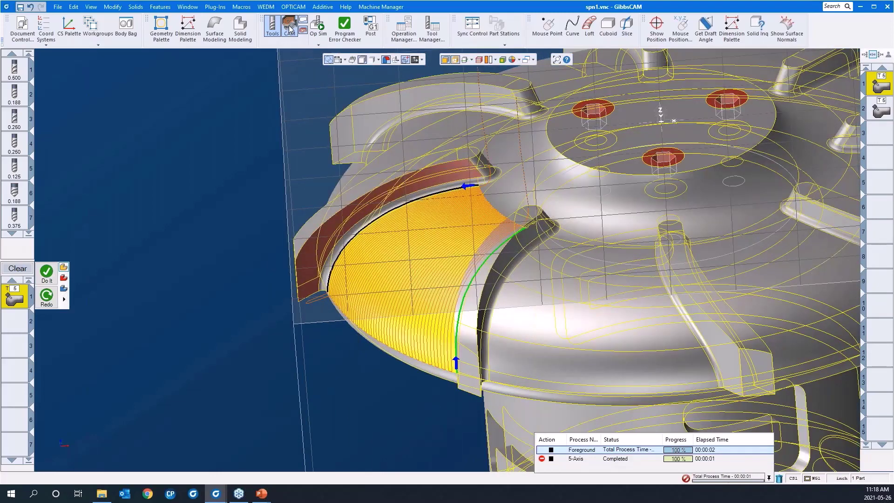
{"action": "left_click", "coordinate": [288, 26]}
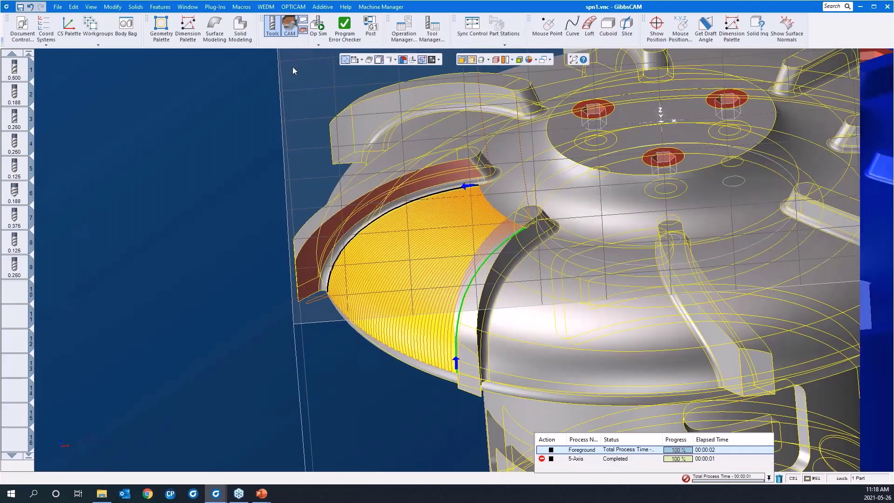
{"action": "left_click", "coordinate": [289, 29]}
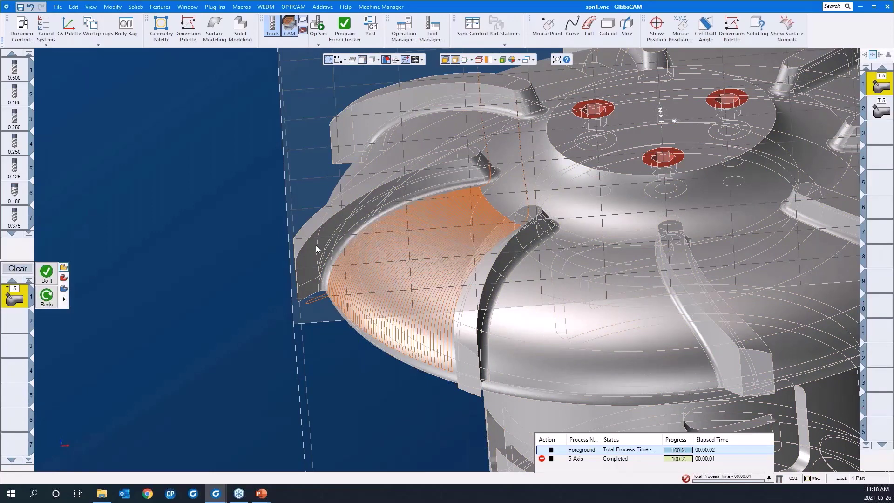
- Select the top face of the blade beside the floor toolpath
{"action": "middle_click_drag", "start_coordinate": [324, 251], "coordinate": [280, 211]}
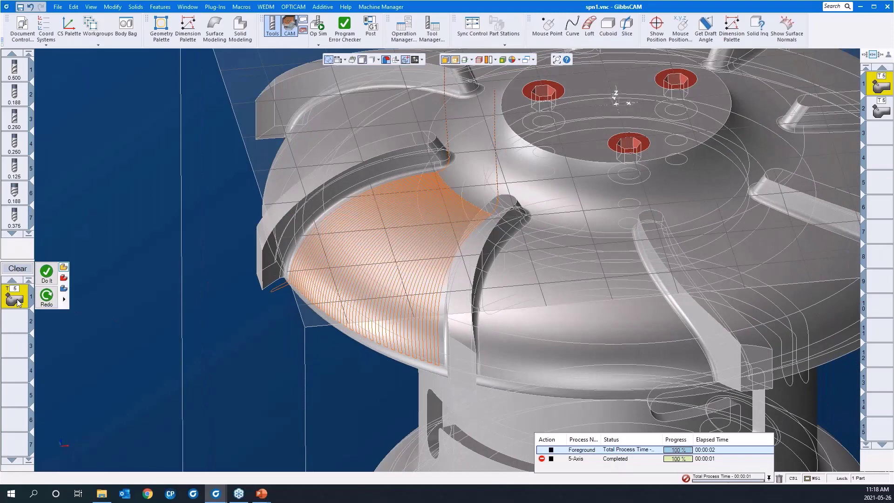
{"action": "left_click", "coordinate": [284, 205]}
{"action": "middle_click_drag", "start_coordinate": [443, 223], "coordinate": [484, 258]}
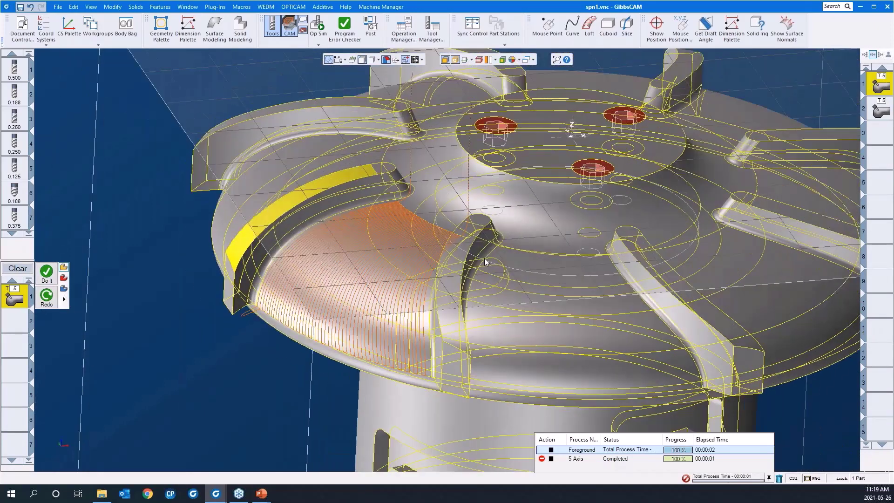
- Hide the coordinate system grid and the stock outline around the impeller
{"action": "scroll", "coordinate": [479, 264], "scroll_direction": "down", "scroll_amount": 5}
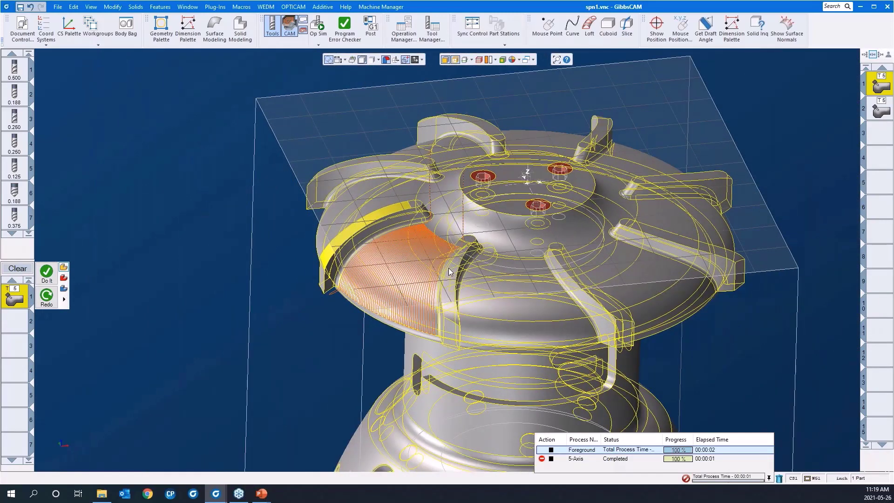
{"action": "left_click", "coordinate": [423, 64]}
{"action": "left_click", "coordinate": [415, 71]}
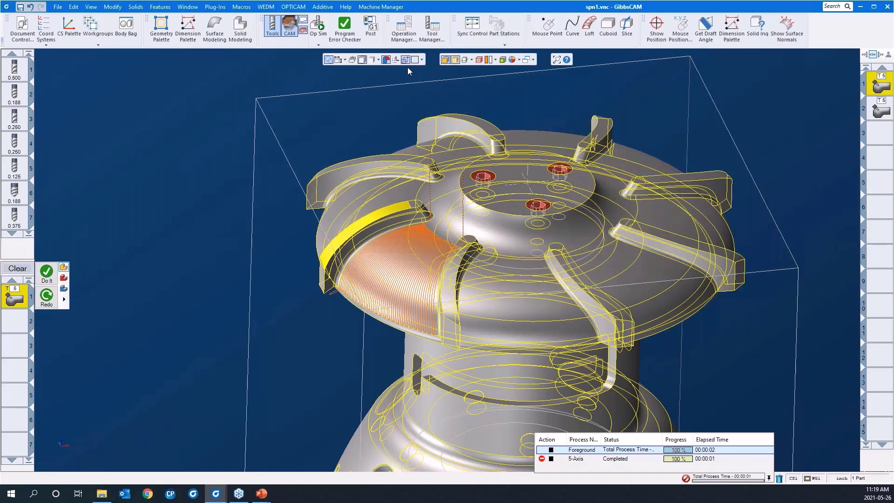
{"action": "left_click", "coordinate": [405, 61]}
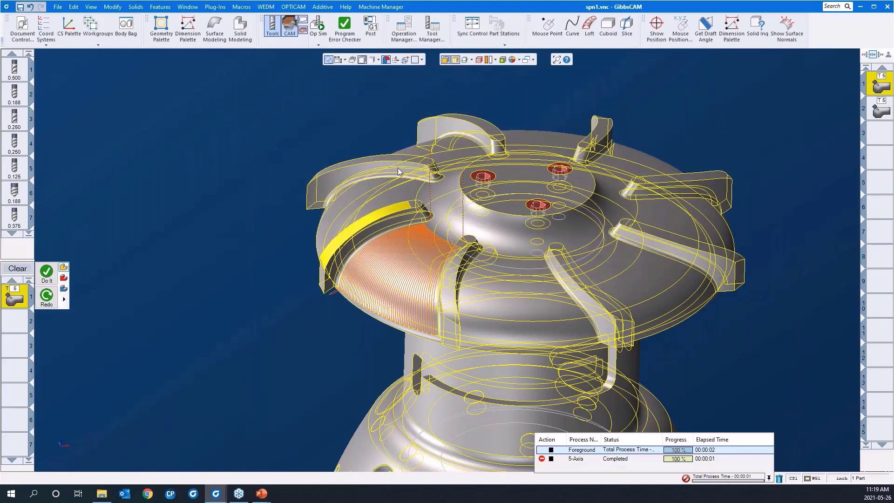
- Open the floor operation's 5-axis process beside the impeller and show its surface path settings
{"action": "scroll", "coordinate": [465, 217], "scroll_direction": "down", "scroll_amount": 1}
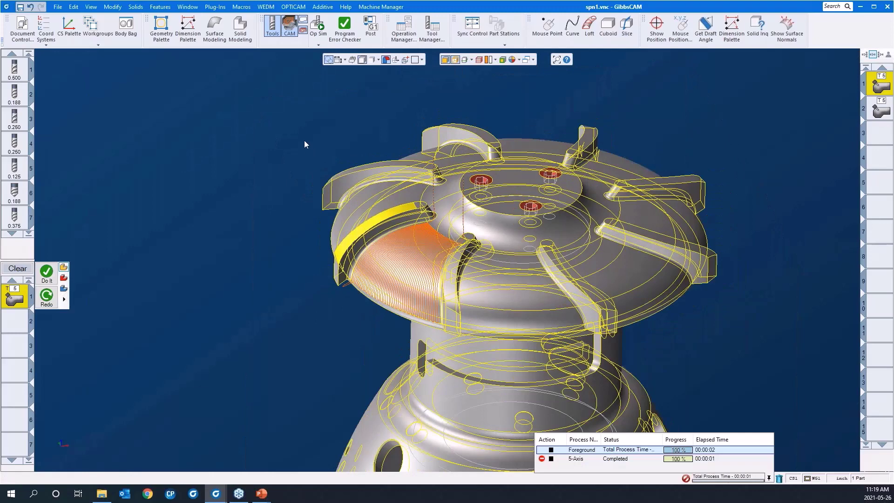
{"action": "double_click", "coordinate": [19, 303]}
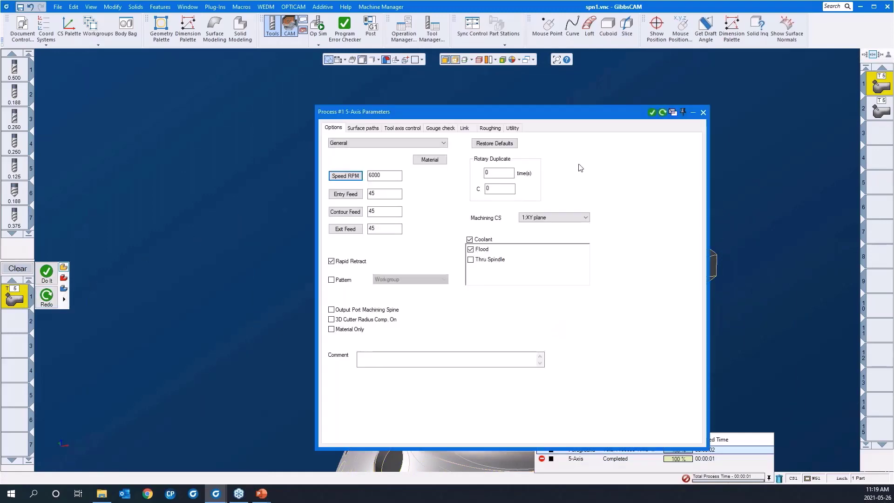
{"action": "left_click_drag", "start_coordinate": [562, 114], "coordinate": [336, 95]}
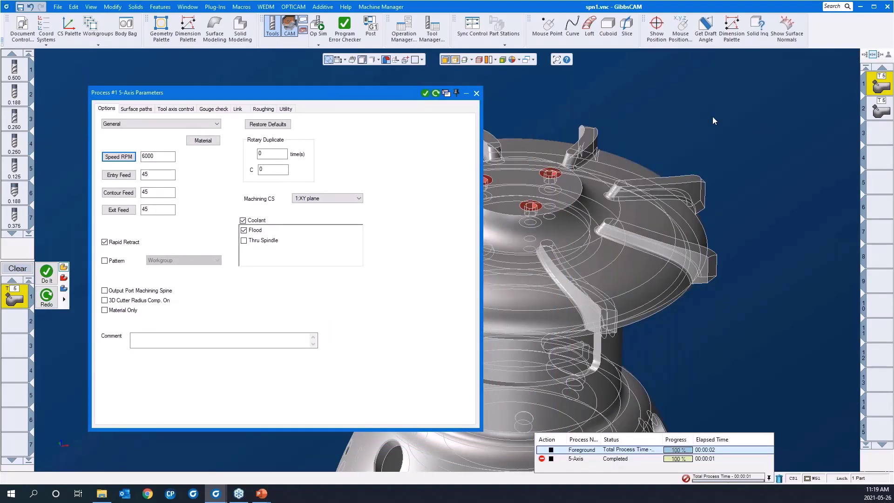
{"action": "middle_click_drag", "start_coordinate": [703, 114], "coordinate": [621, 166]}
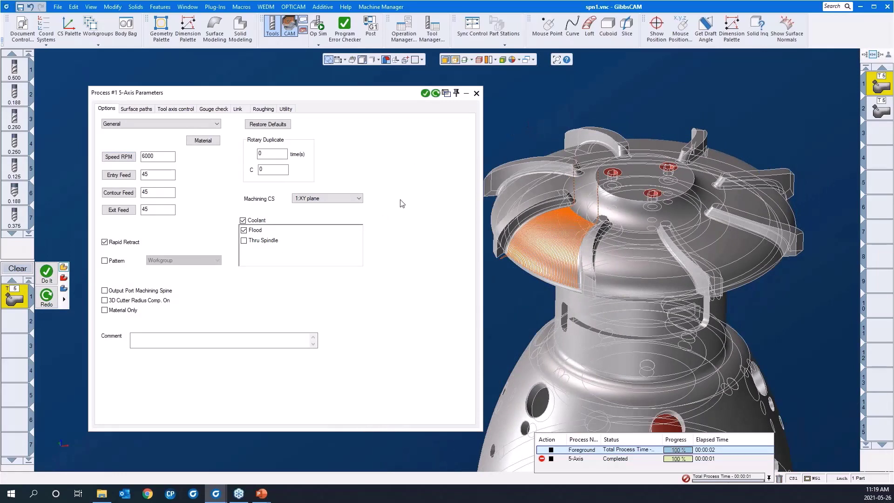
{"action": "left_click", "coordinate": [138, 110]}
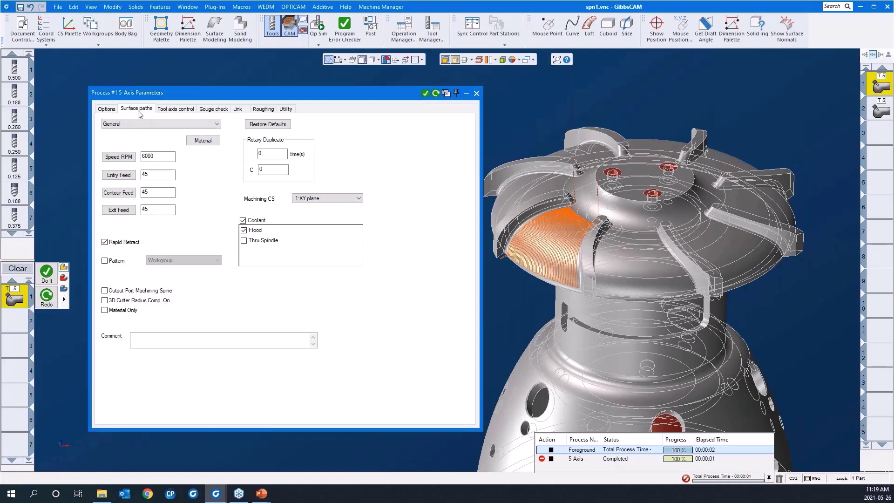
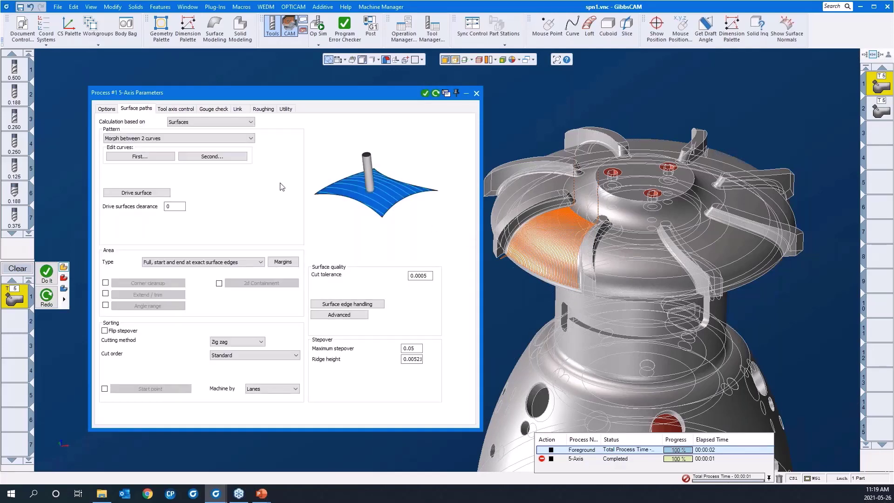
- Define the first morph curve from the two edge segments along the outer side of the blade's top face
{"action": "left_click", "coordinate": [140, 156]}
{"action": "scroll", "coordinate": [560, 236], "scroll_direction": "up", "scroll_amount": 8}
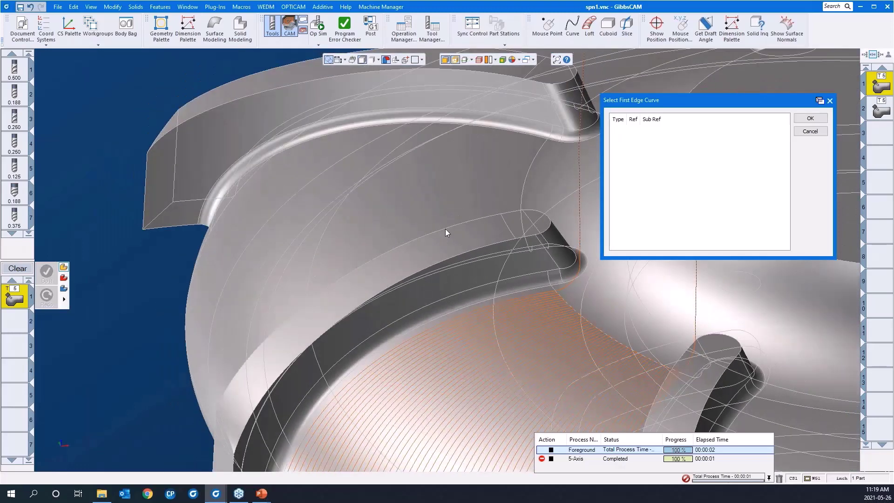
{"action": "left_click", "coordinate": [445, 228]}
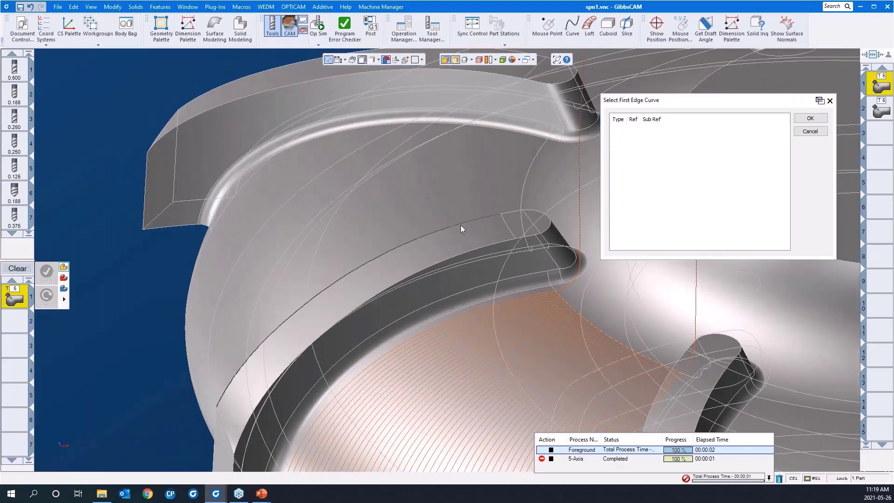
{"action": "left_click", "coordinate": [507, 211]}
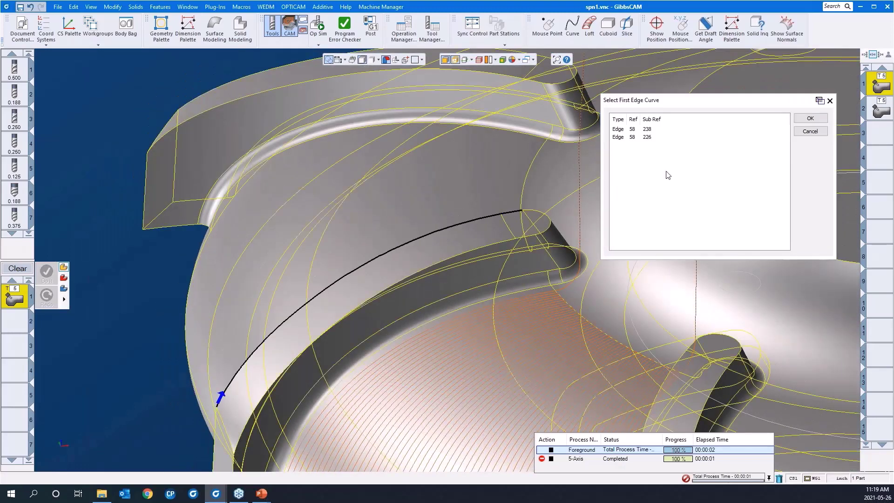
{"action": "left_click", "coordinate": [810, 119]}
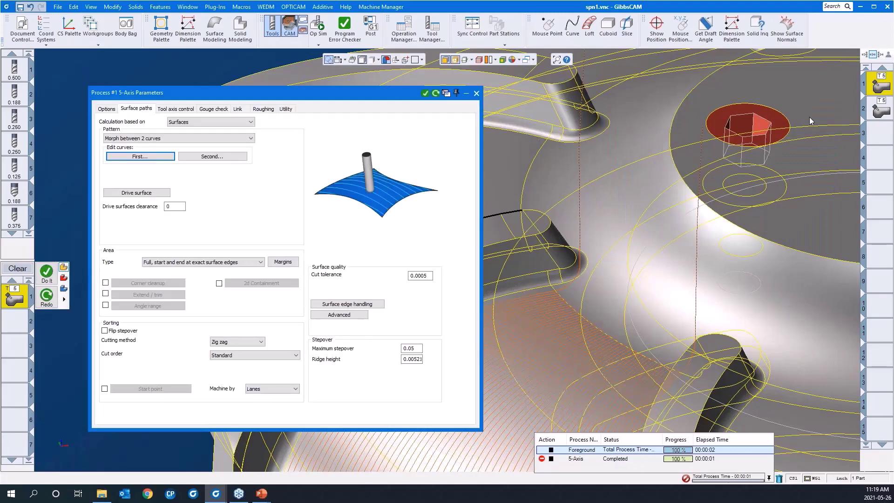
- Define the second morph curve from the two edge segments of the blade's top face on the floor toolpath side
{"action": "left_click", "coordinate": [212, 156]}
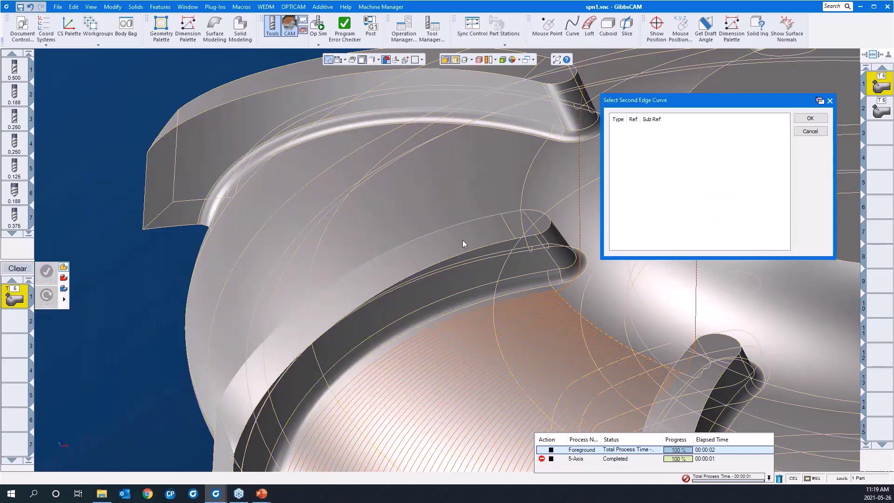
{"action": "left_click", "coordinate": [470, 250]}
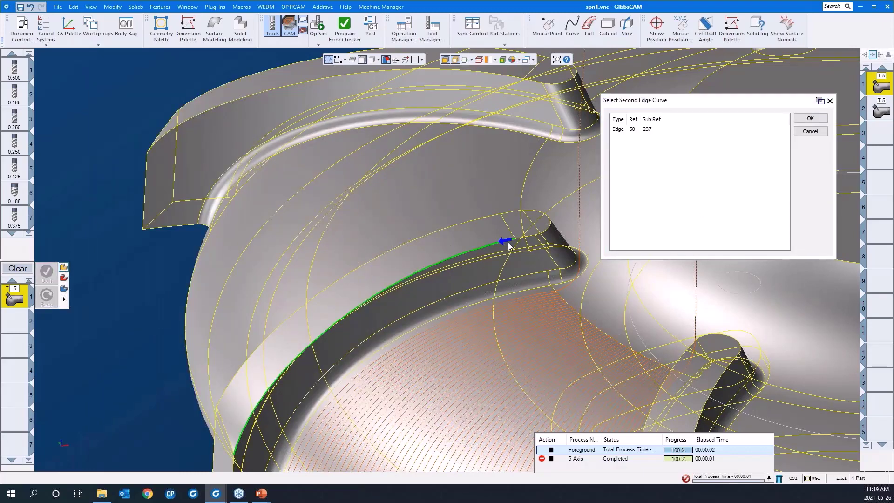
{"action": "scroll", "coordinate": [563, 252], "scroll_direction": "up", "scroll_amount": 6}
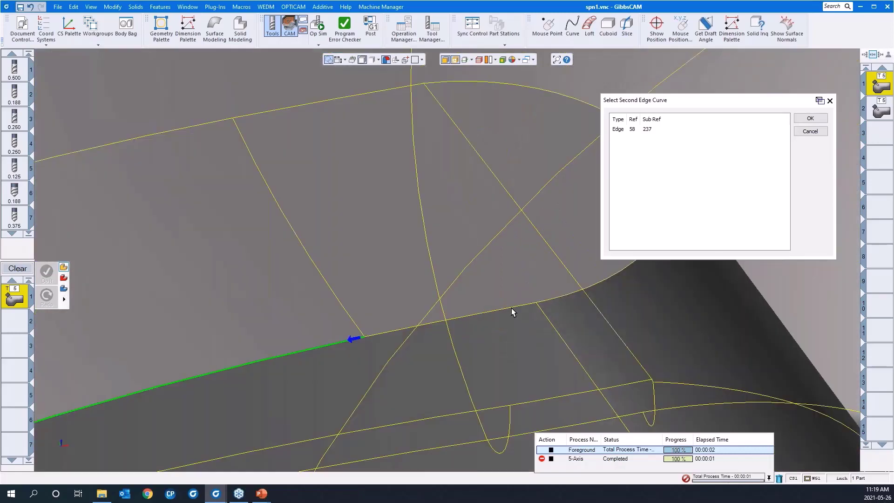
{"action": "left_click", "coordinate": [512, 311]}
{"action": "scroll", "coordinate": [421, 280], "scroll_direction": "down", "scroll_amount": 2}
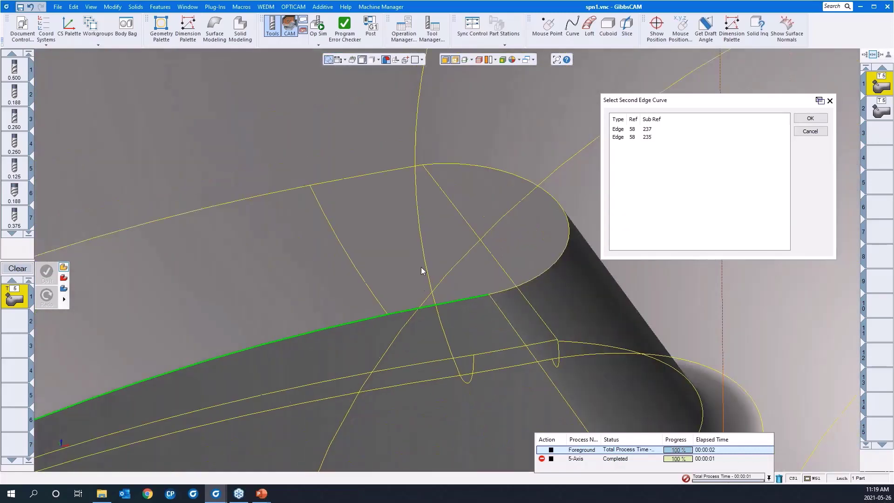
{"action": "scroll", "coordinate": [422, 270], "scroll_direction": "down", "scroll_amount": 5}
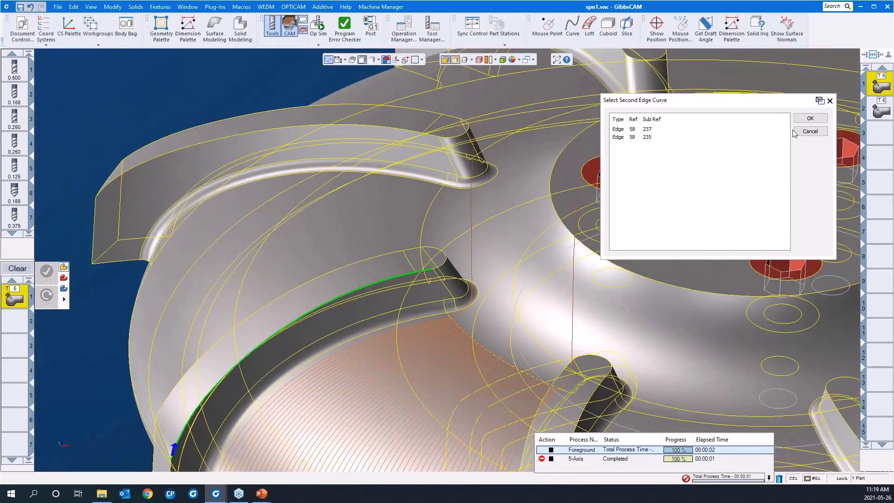
{"action": "left_click", "coordinate": [810, 118]}
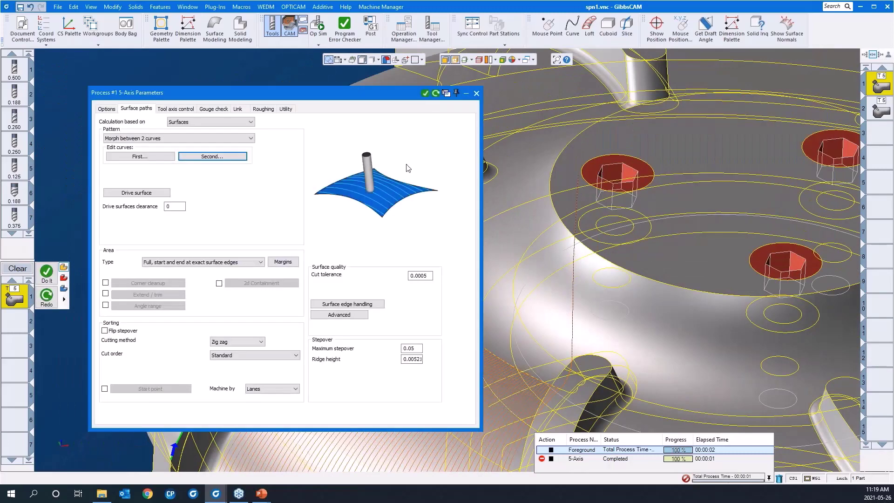
- Set the drive surfaces to the blade's long top face and its adjoining rounded end face
{"action": "left_click", "coordinate": [129, 193]}
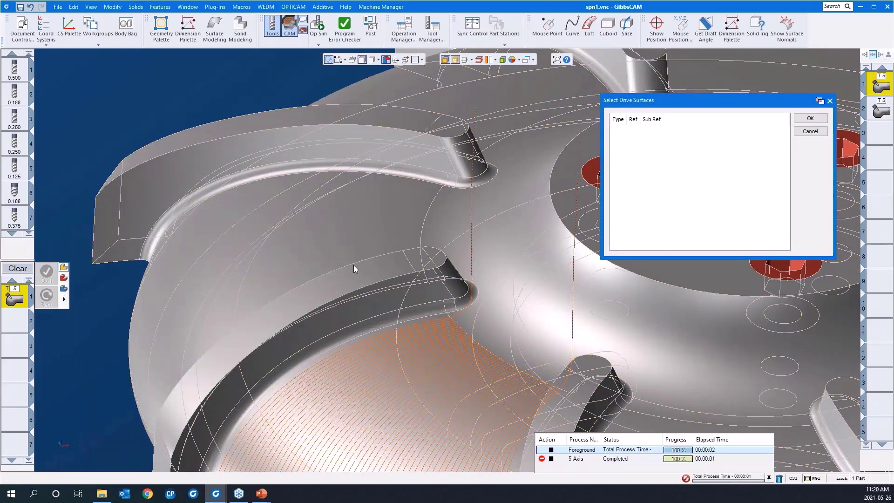
{"action": "left_click", "coordinate": [357, 271]}
{"action": "scroll", "coordinate": [505, 305], "scroll_direction": "up", "scroll_amount": 5}
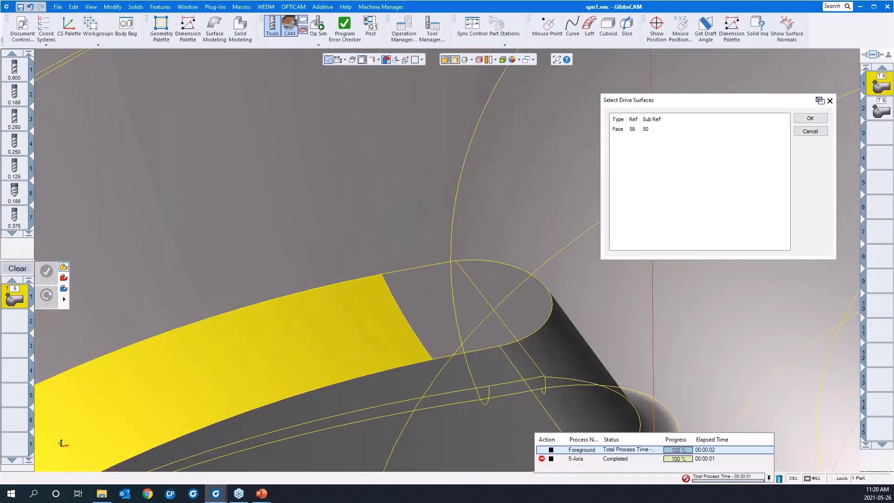
{"action": "scroll", "coordinate": [487, 206], "scroll_direction": "down", "scroll_amount": 6}
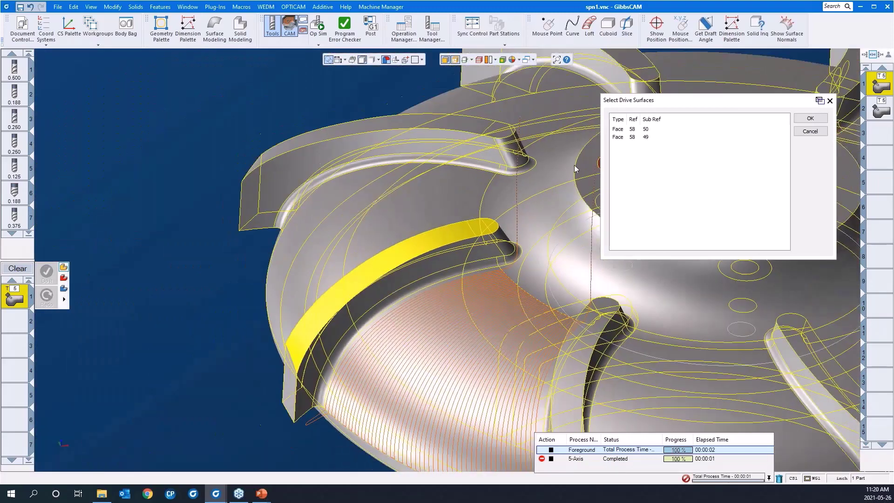
{"action": "left_click", "coordinate": [810, 119]}
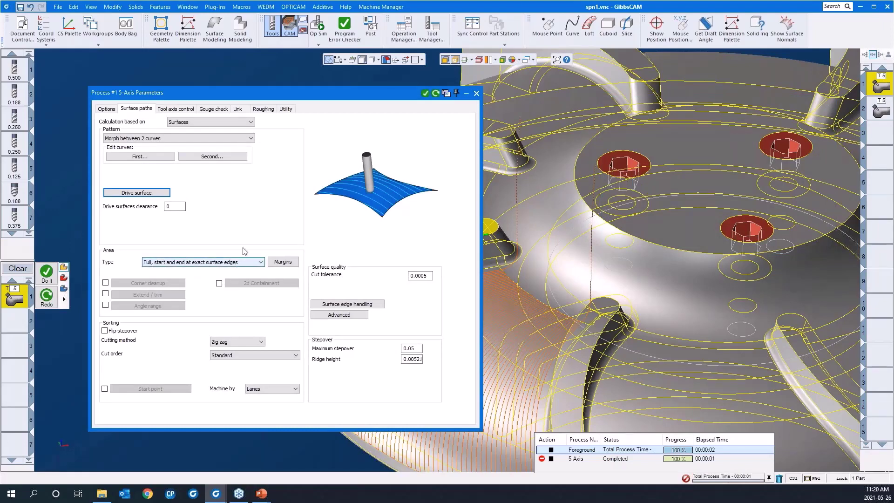
- Set the end margin to 0 without adding the internal tool radius, and set the maximum stepover to 0.025
{"action": "left_click_drag", "start_coordinate": [296, 99], "coordinate": [243, 75]}
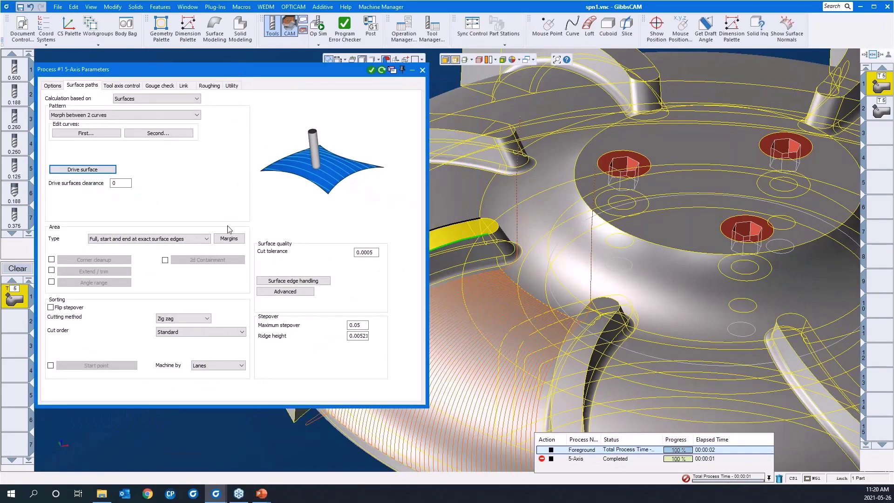
{"action": "left_click", "coordinate": [228, 239]}
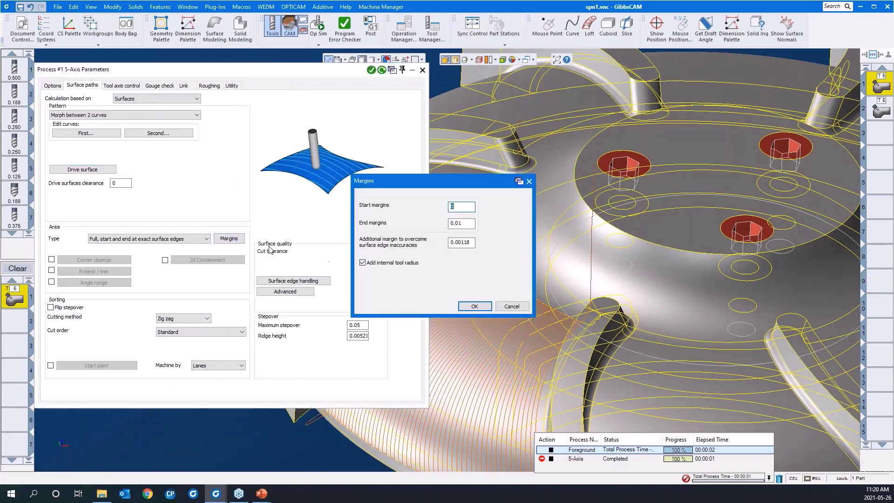
{"action": "left_click", "coordinate": [363, 263]}
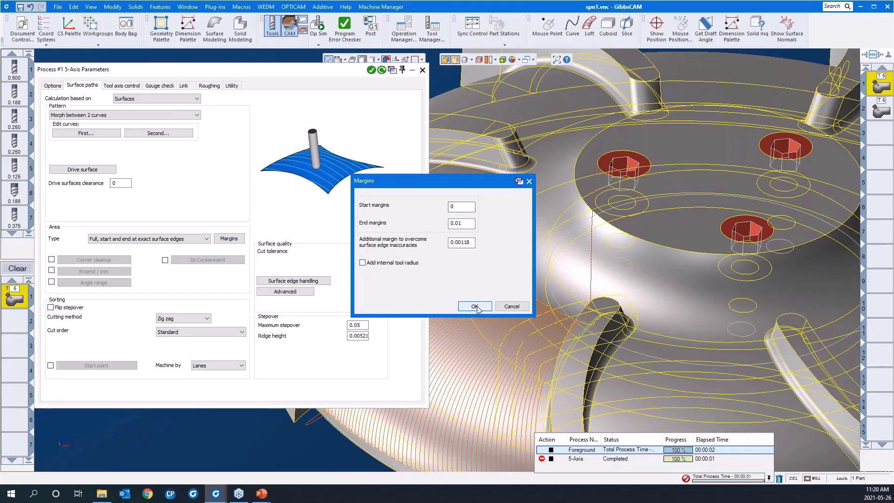
{"action": "left_click", "coordinate": [461, 223]}
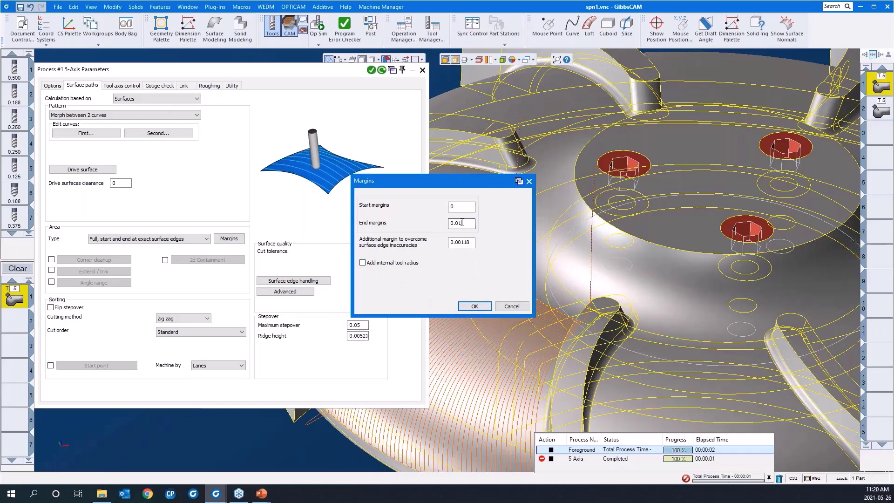
{"action": "double_click", "coordinate": [461, 222]}
{"action": "type", "text": "0"}
{"action": "left_click", "coordinate": [473, 306]}
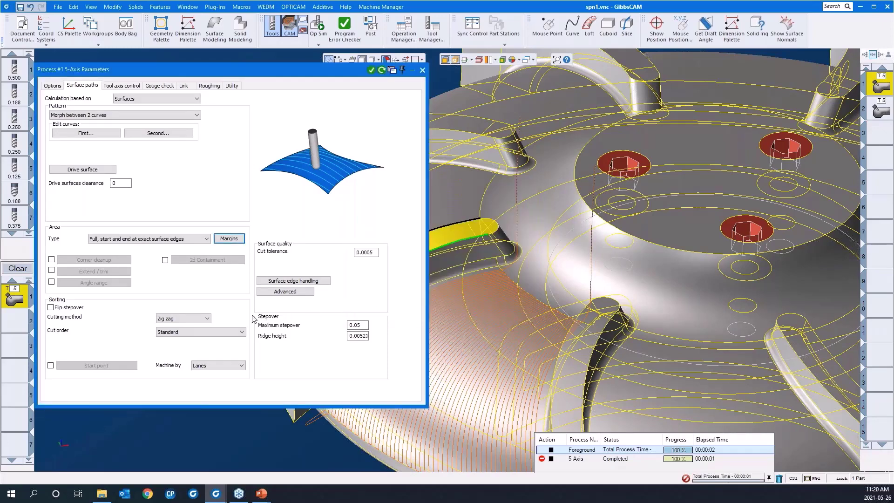
{"action": "left_click", "coordinate": [358, 326]}
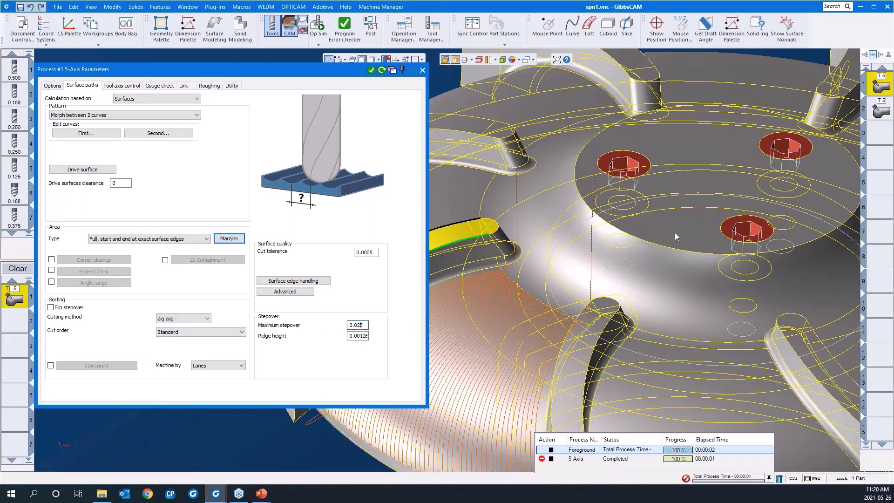
{"action": "scroll", "coordinate": [675, 232], "scroll_direction": "down", "scroll_amount": 3}
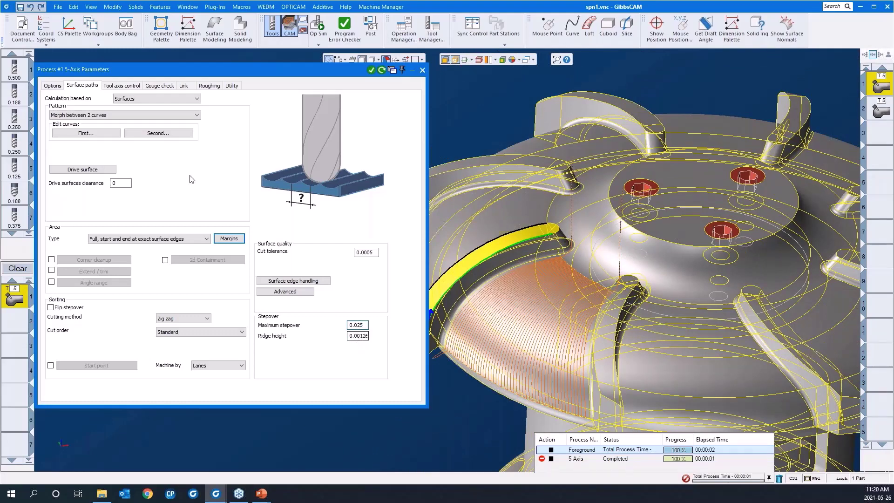
- Change the tool axis output format of the process to 3 Axis
{"action": "left_click", "coordinate": [136, 87]}
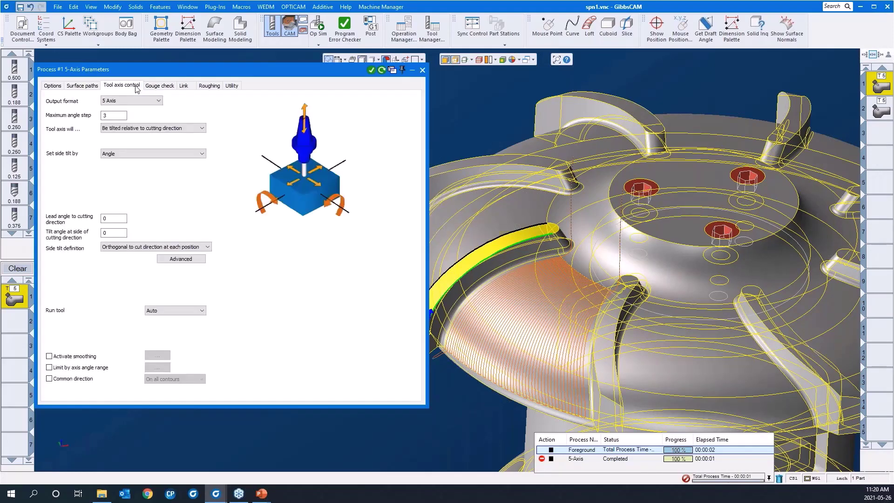
{"action": "left_click", "coordinate": [133, 101]}
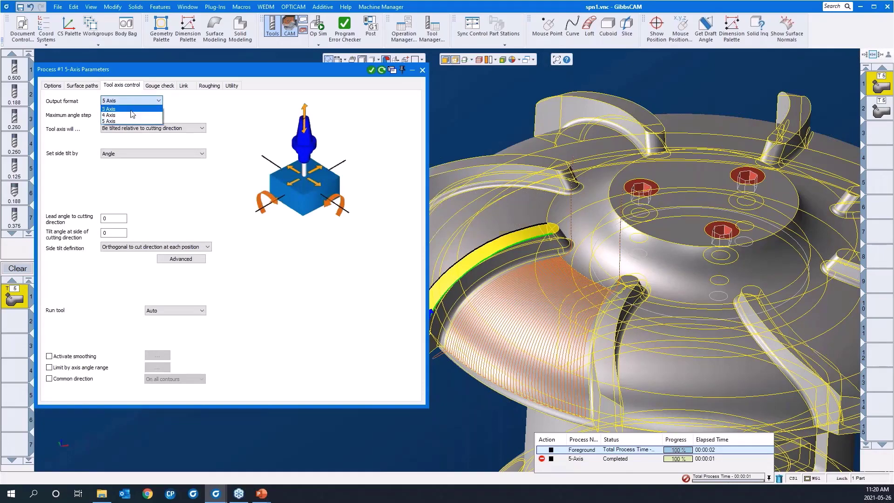
{"action": "left_click", "coordinate": [132, 110]}
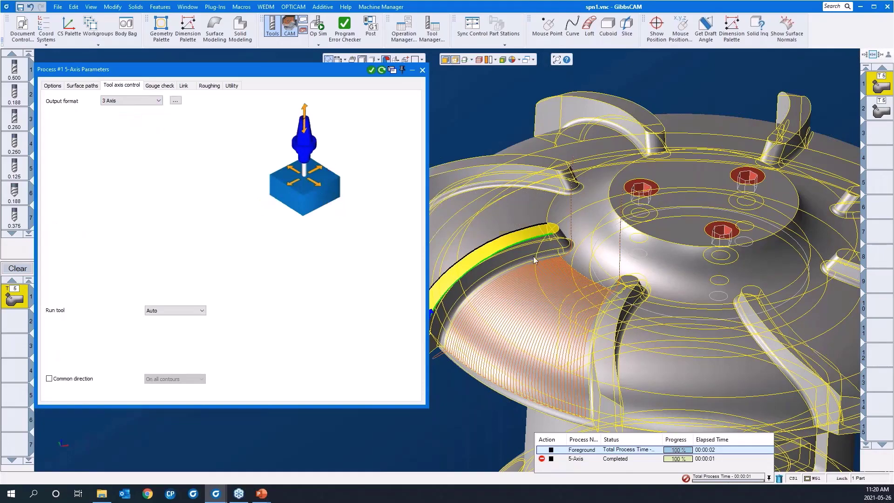
{"action": "scroll", "coordinate": [712, 224], "scroll_direction": "down", "scroll_amount": 2}
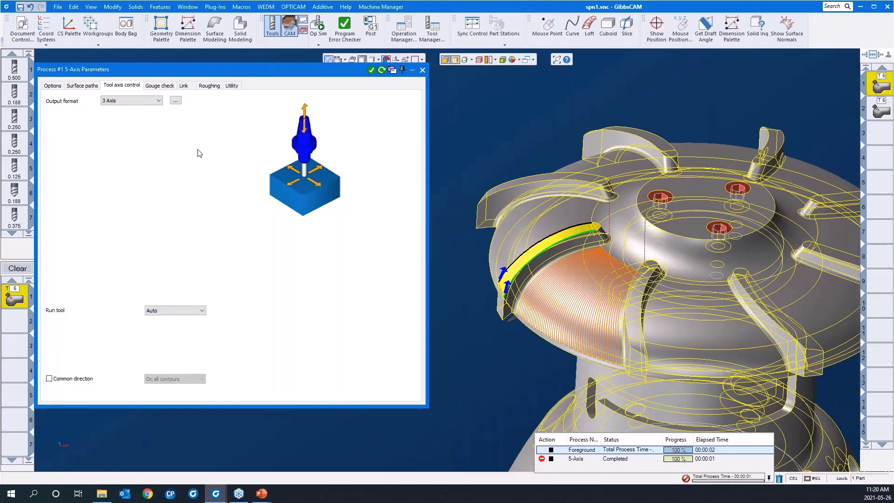
- Examine the tool plane direction options for the 3-axis output, including the selectable tool planes, and keep the direction at Top
{"action": "left_click", "coordinate": [176, 101]}
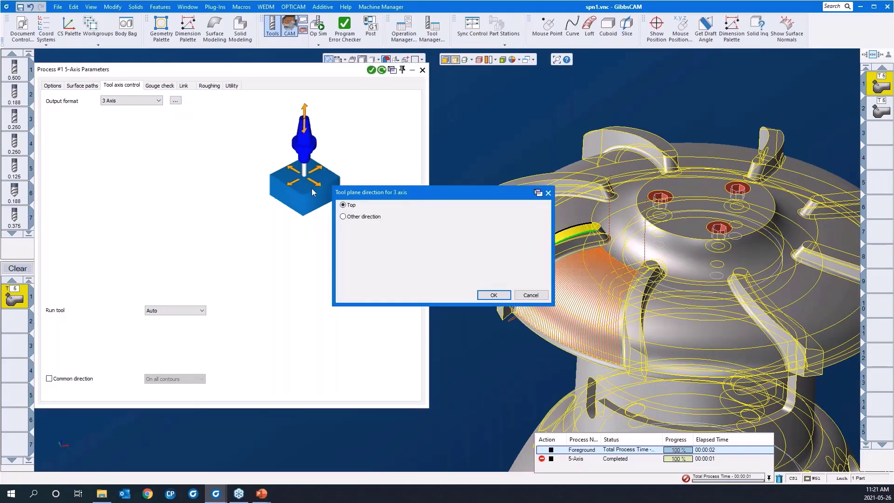
{"action": "left_click_drag", "start_coordinate": [364, 193], "coordinate": [238, 148]}
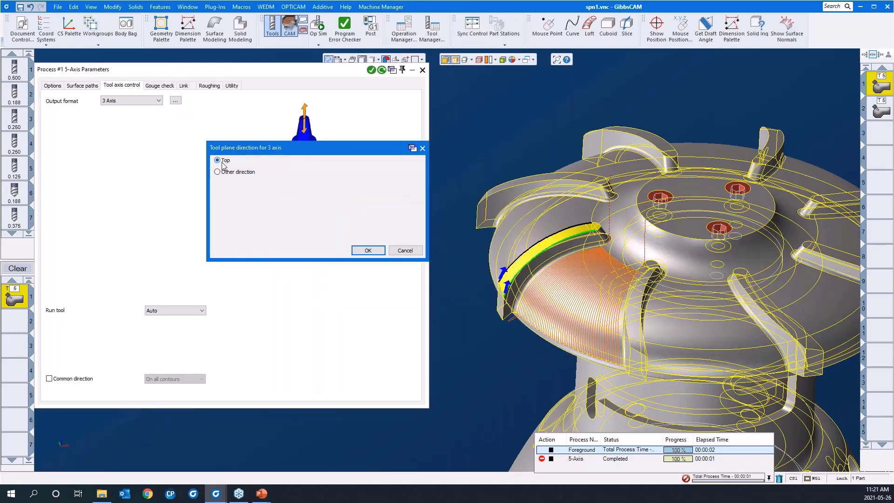
{"action": "left_click", "coordinate": [228, 173]}
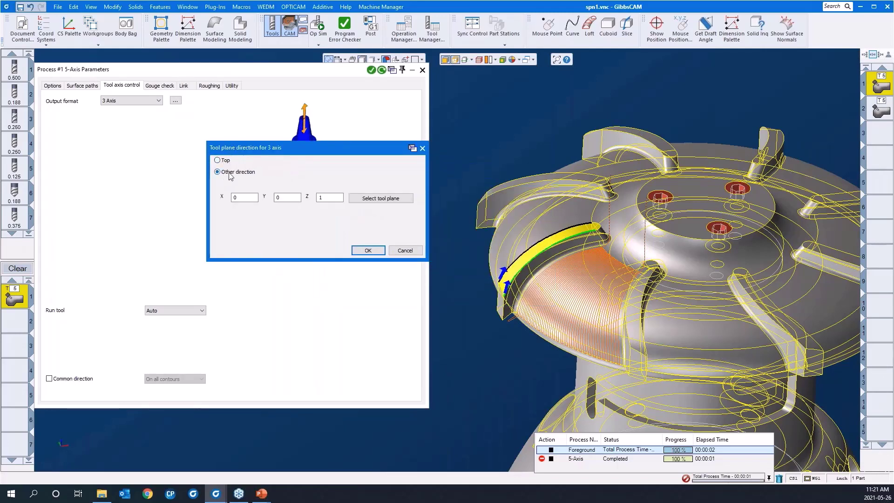
{"action": "left_click", "coordinate": [363, 199]}
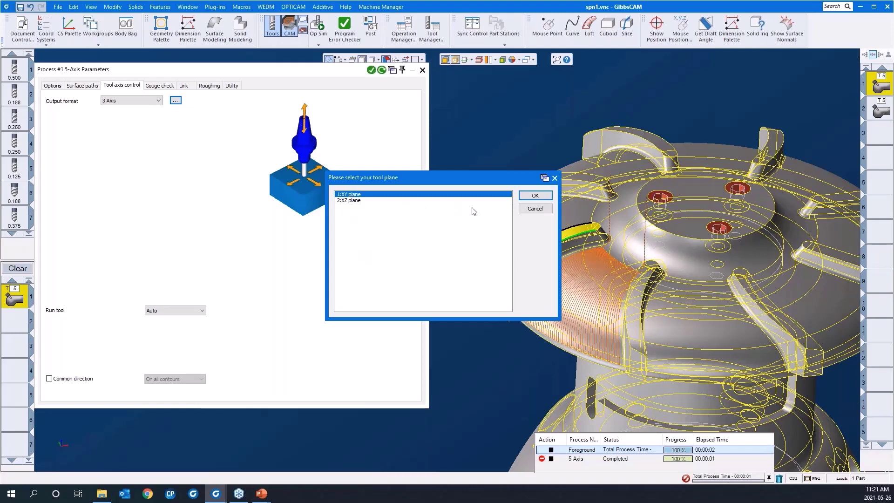
{"action": "left_click", "coordinate": [535, 209]}
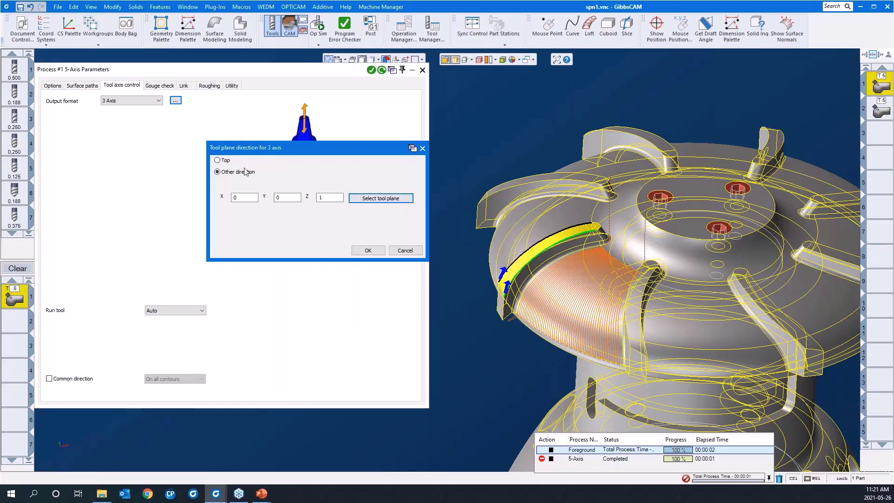
{"action": "left_click", "coordinate": [217, 160]}
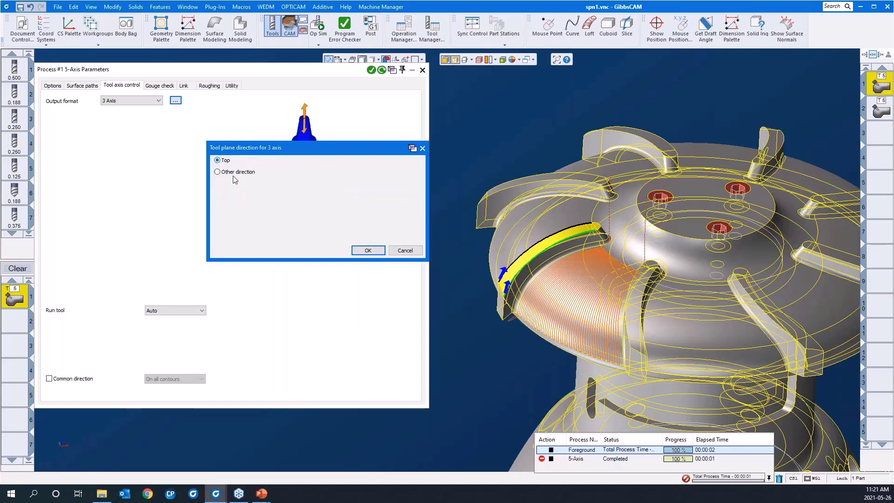
{"action": "left_click", "coordinate": [368, 250]}
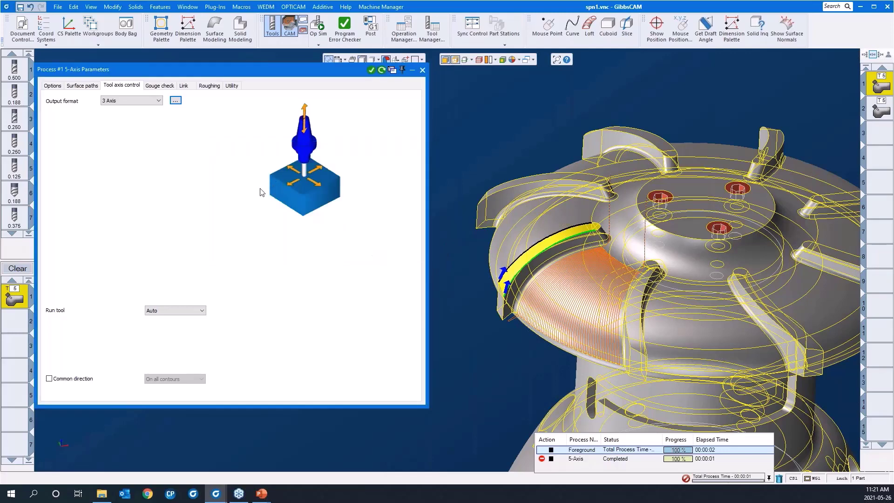
- Turn off gouge check 1 and generate the 3-axis morph toolpath as a new operation
{"action": "left_click", "coordinate": [163, 87]}
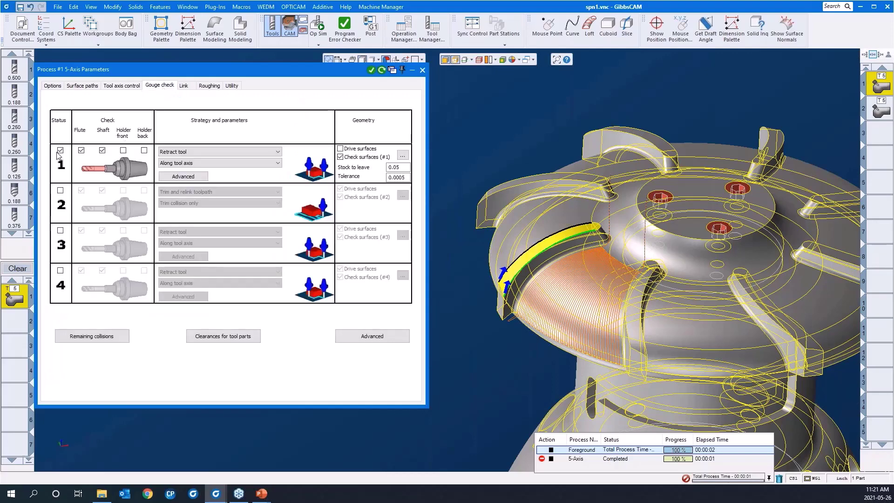
{"action": "left_click", "coordinate": [60, 151]}
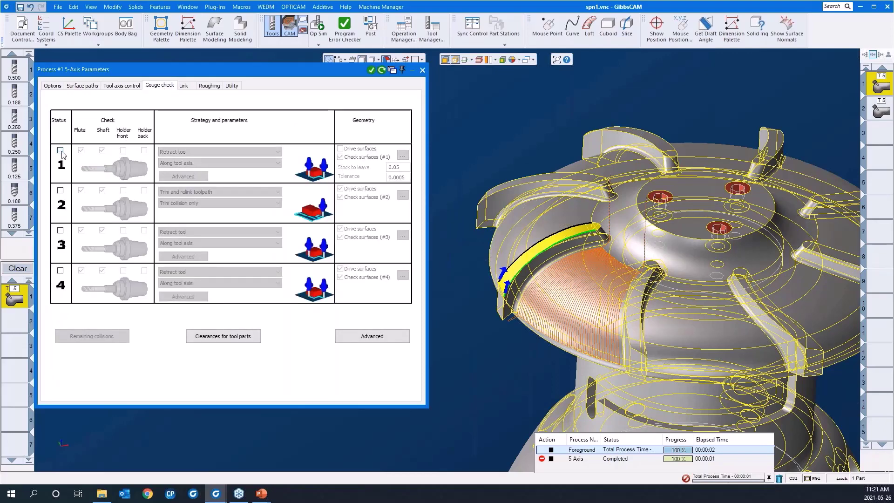
{"action": "left_click", "coordinate": [183, 86]}
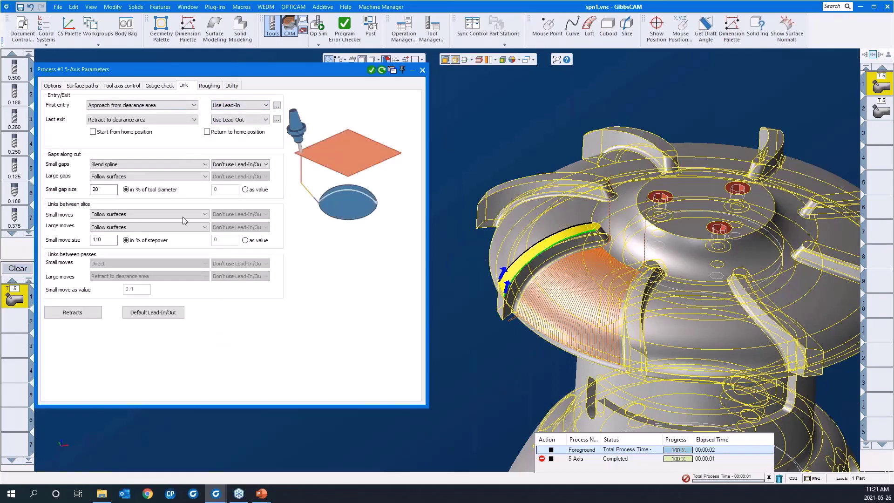
{"action": "double_click", "coordinate": [281, 74]}
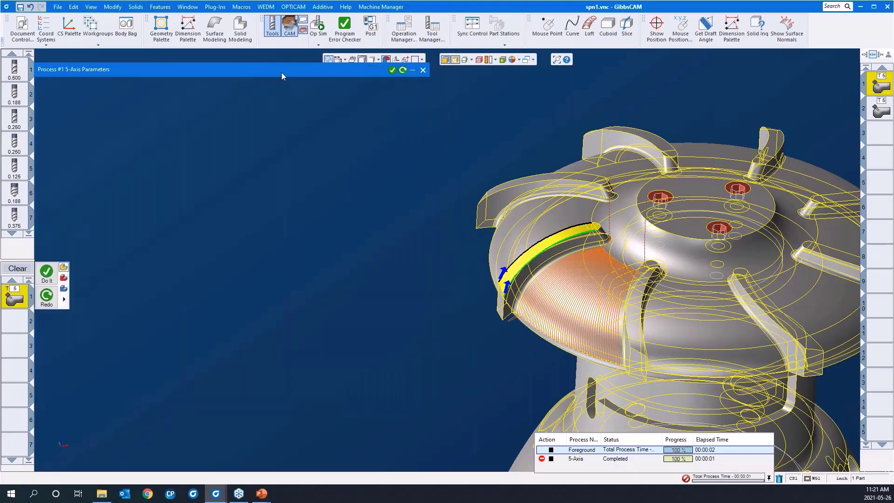
{"action": "right_click", "coordinate": [297, 153]}
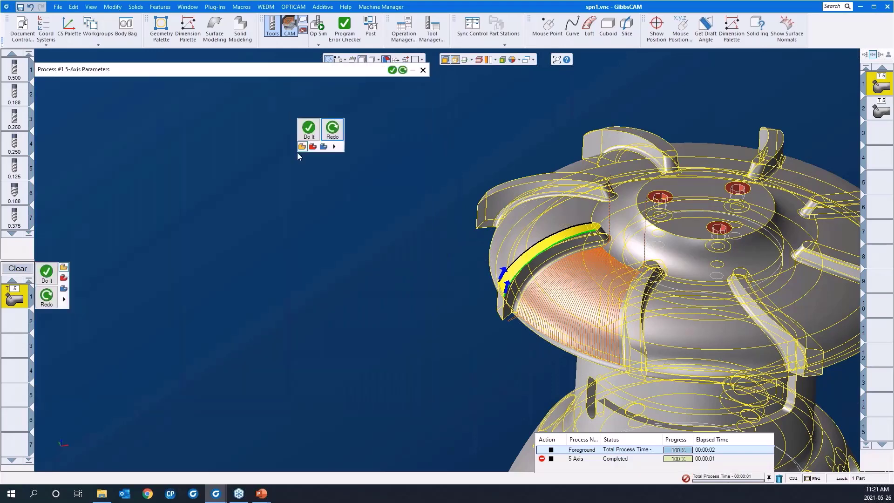
{"action": "left_click", "coordinate": [309, 132]}
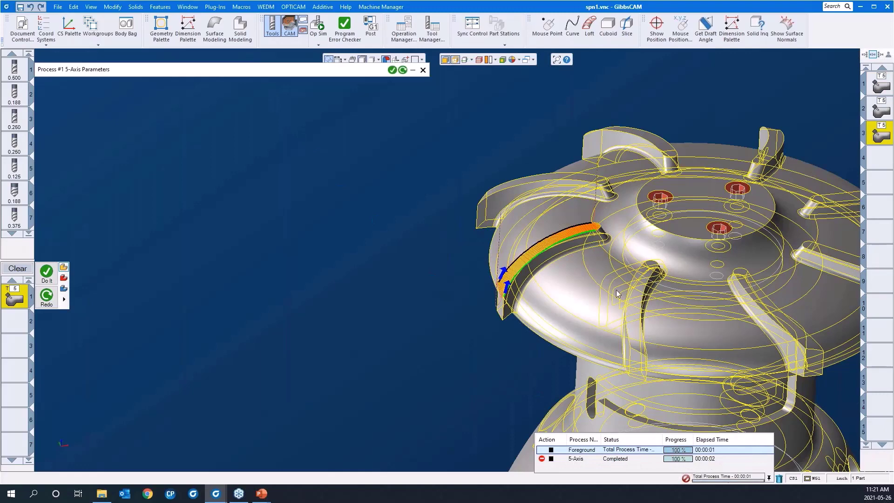
- Examine the generated passes along the blade's top face, especially how they run around its rounded end
{"action": "left_click_drag", "start_coordinate": [436, 175], "coordinate": [650, 351]}
{"action": "middle_click_drag", "start_coordinate": [562, 316], "coordinate": [608, 279]}
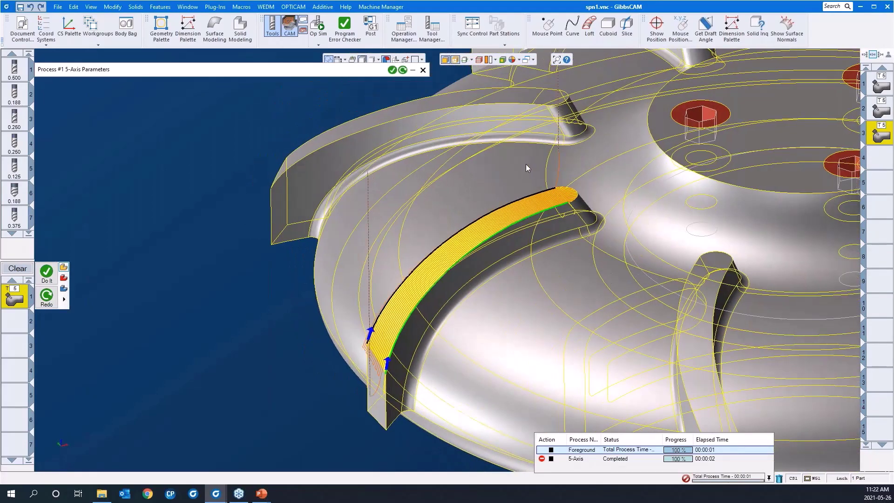
{"action": "left_click_drag", "start_coordinate": [491, 143], "coordinate": [622, 255]}
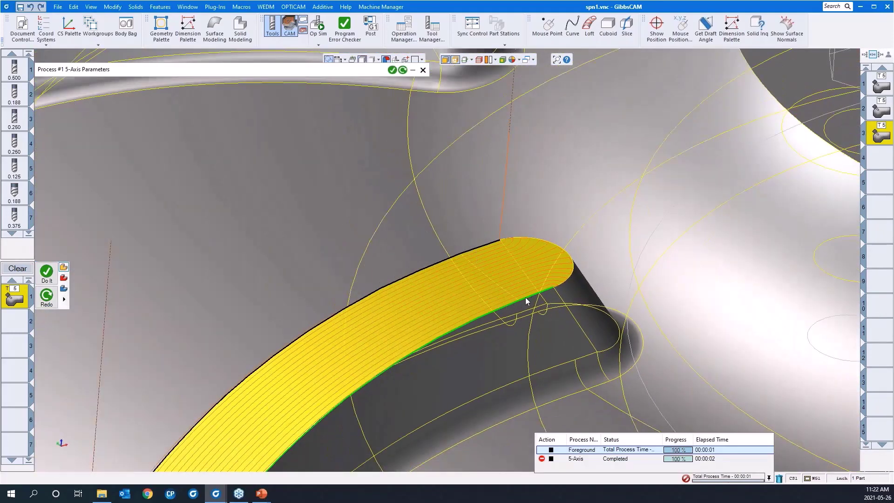
{"action": "middle_click_drag", "start_coordinate": [394, 347], "coordinate": [414, 169]}
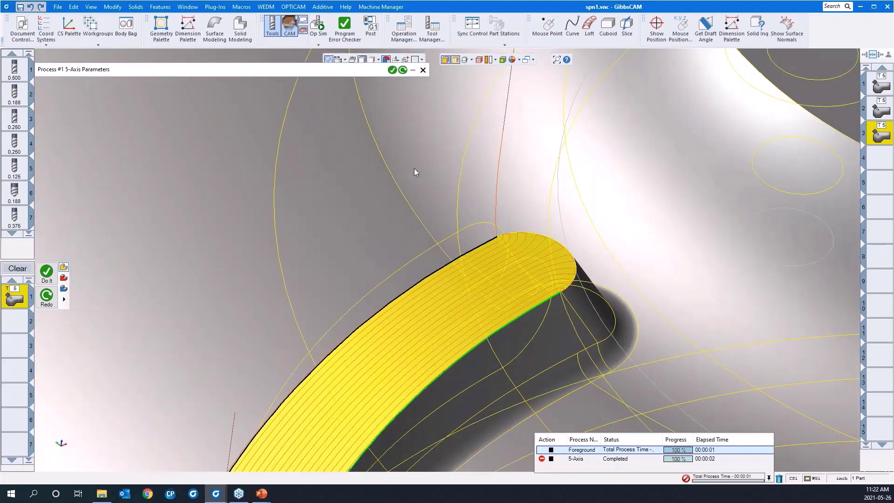
{"action": "left_click_drag", "start_coordinate": [410, 155], "coordinate": [649, 351]}
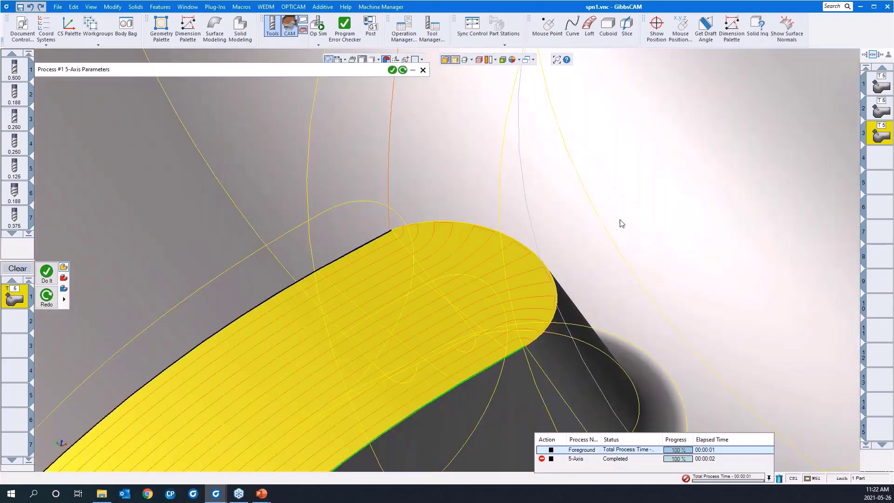
{"action": "middle_click_drag", "start_coordinate": [655, 178], "coordinate": [497, 268]}
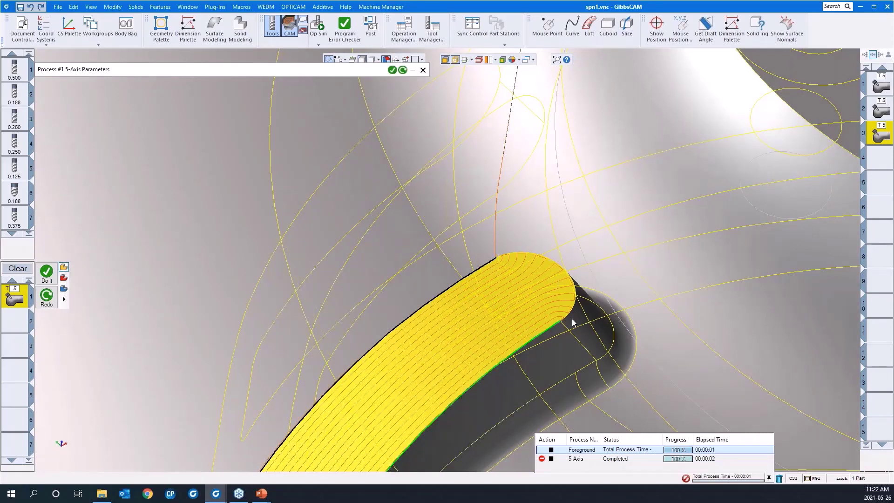
{"action": "scroll", "coordinate": [665, 251], "scroll_direction": "down", "scroll_amount": 3}
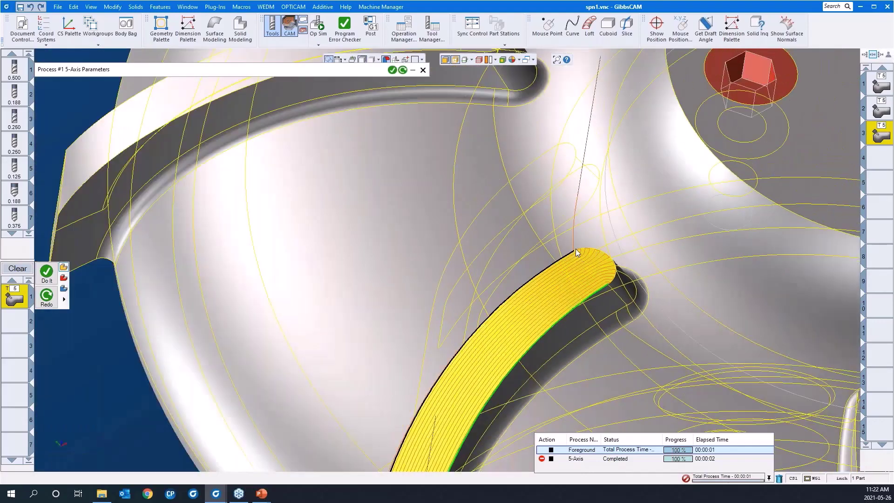
{"action": "scroll", "coordinate": [532, 216], "scroll_direction": "down", "scroll_amount": 2}
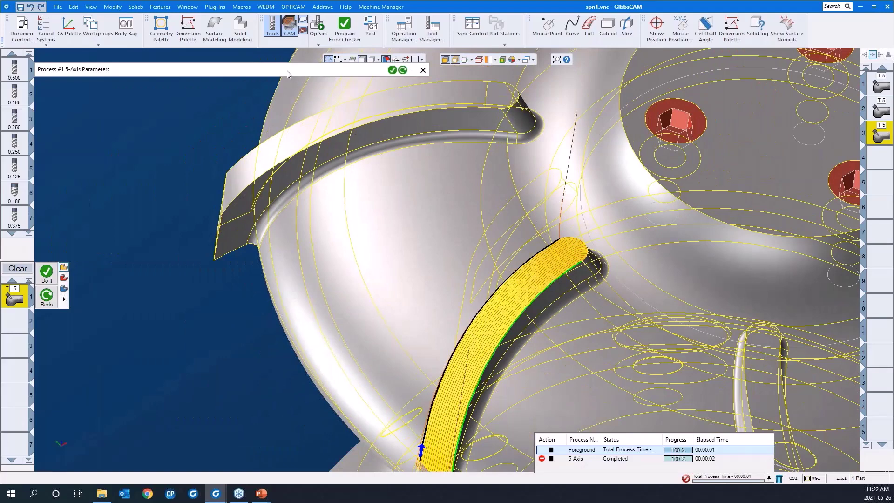
- Enable Extend edge curve in the surface edge handling of the process and recalculate the selected operation
{"action": "left_click", "coordinate": [285, 69]}
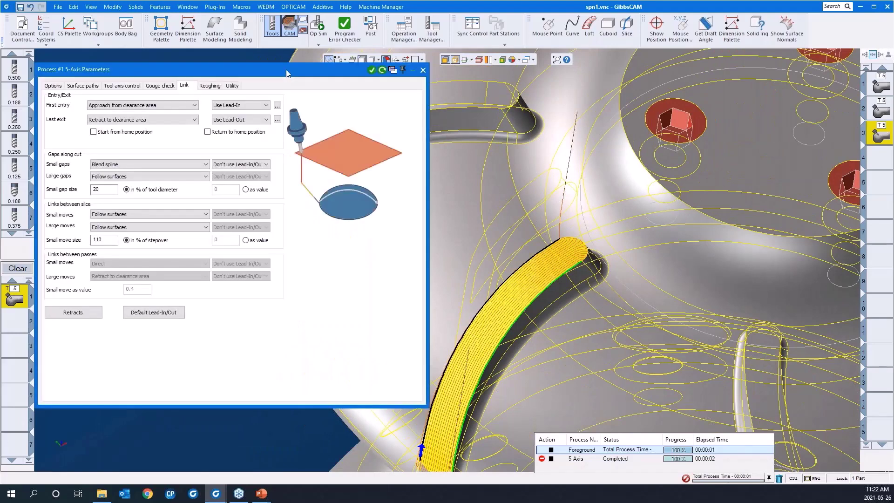
{"action": "left_click", "coordinate": [79, 86]}
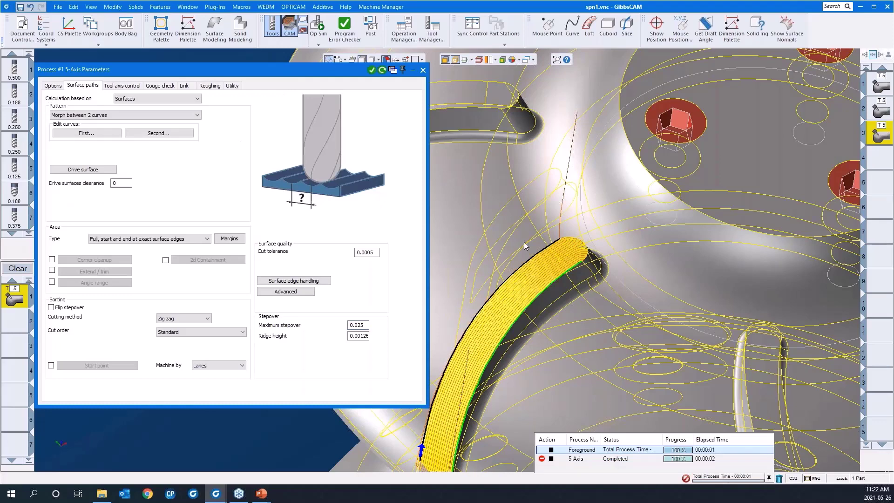
{"action": "left_click", "coordinate": [316, 282]}
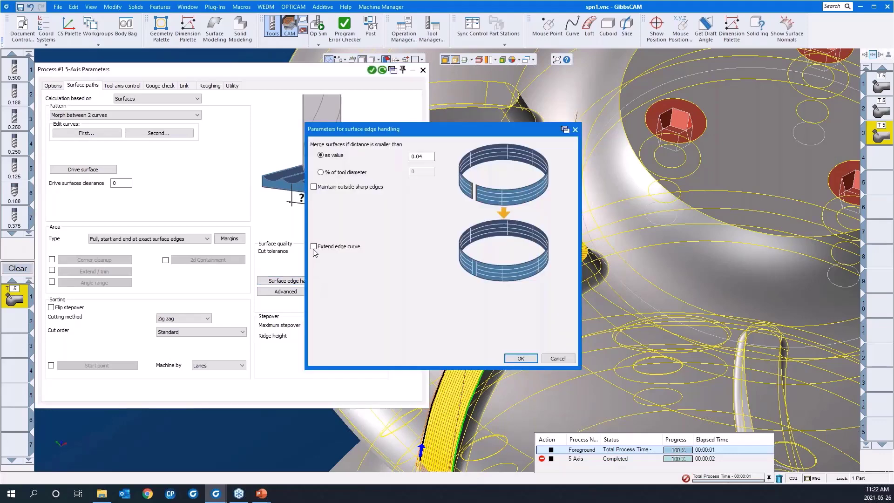
{"action": "left_click", "coordinate": [314, 247]}
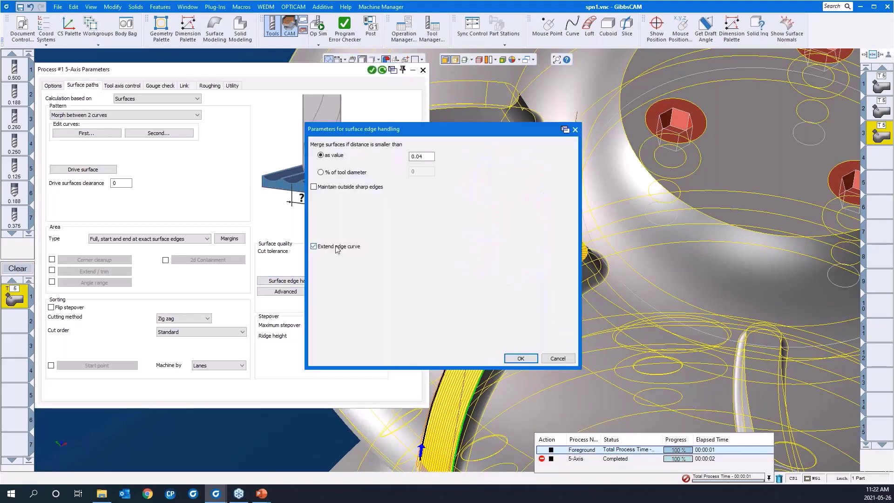
{"action": "left_click", "coordinate": [520, 358]}
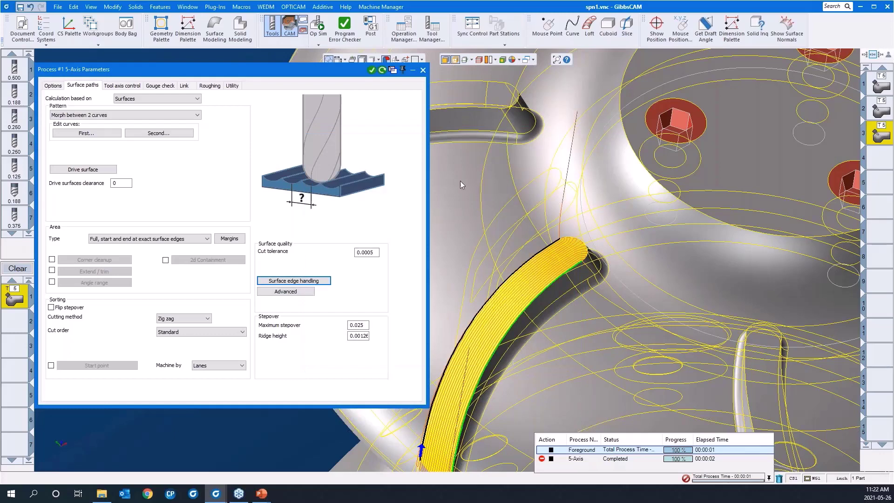
{"action": "left_click", "coordinate": [382, 71]}
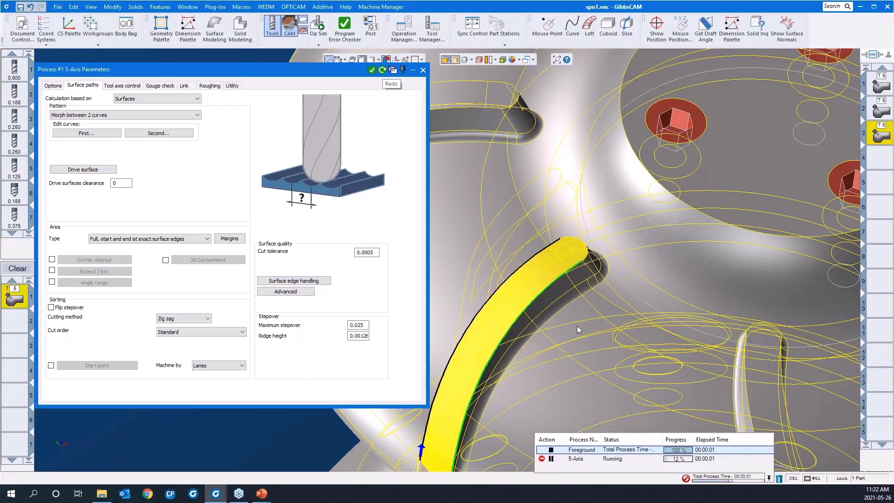
- Inspect the recalculated passes at the blade's rounded end up close in the top view
{"action": "left_click_drag", "start_coordinate": [634, 326], "coordinate": [465, 191]}
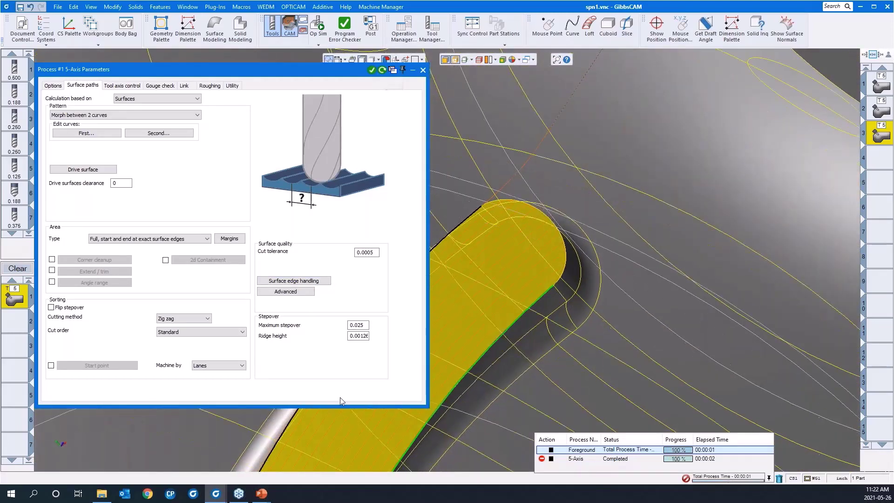
{"action": "left_click", "coordinate": [69, 429]}
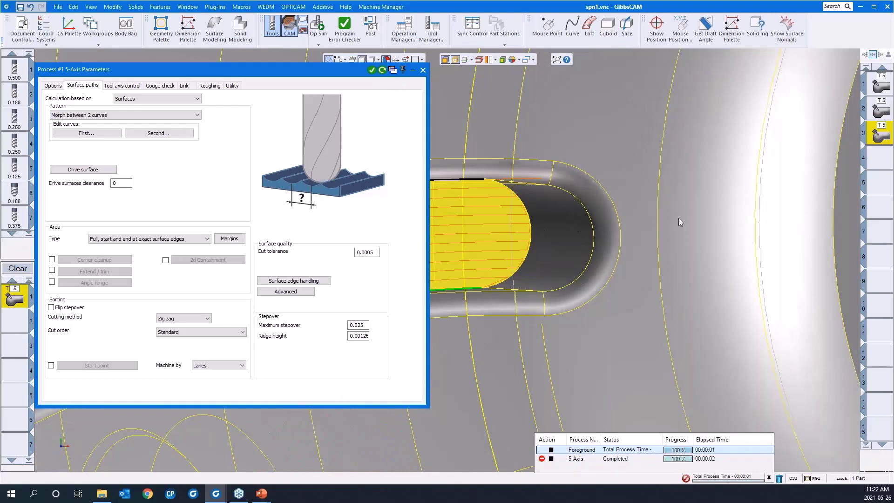
{"action": "scroll", "coordinate": [685, 219], "scroll_direction": "down", "scroll_amount": 2}
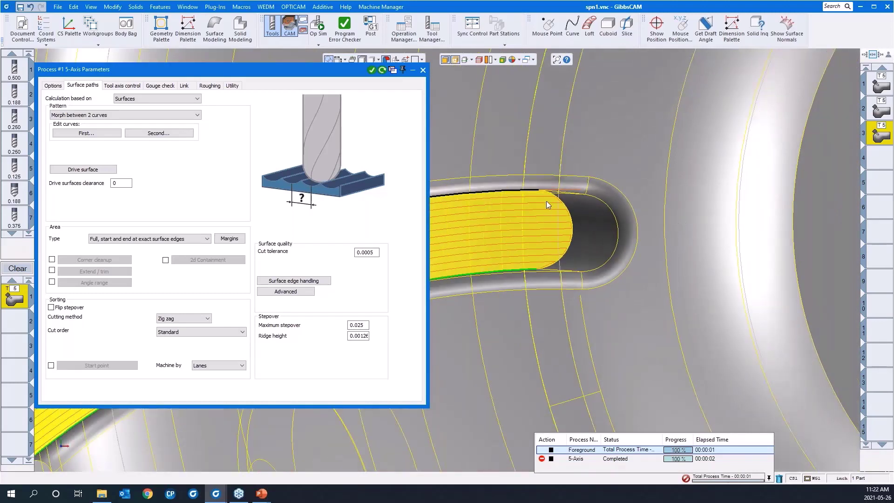
{"action": "left_click_drag", "start_coordinate": [472, 163], "coordinate": [623, 326]}
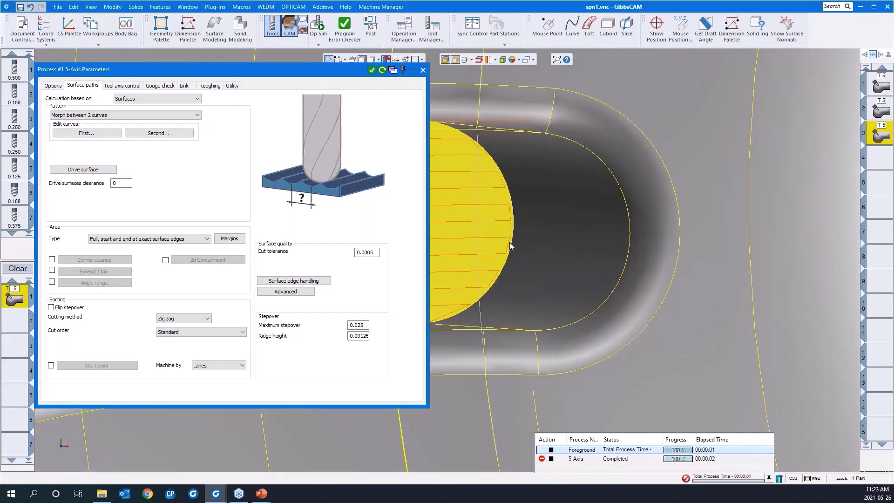
{"action": "scroll", "coordinate": [678, 239], "scroll_direction": "down", "scroll_amount": 2}
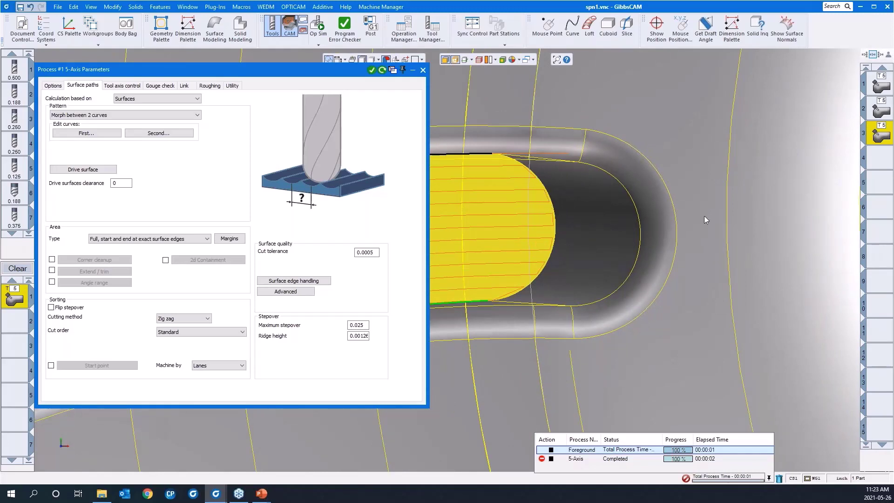
{"action": "scroll", "coordinate": [704, 217], "scroll_direction": "down", "scroll_amount": 1}
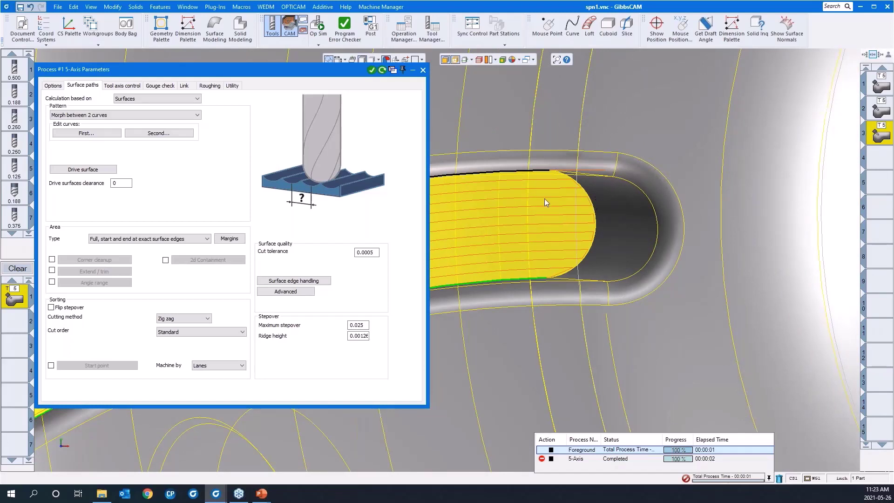
- Set both the small and large moves of the links between slices to Blend spline
{"action": "left_click", "coordinate": [185, 86]}
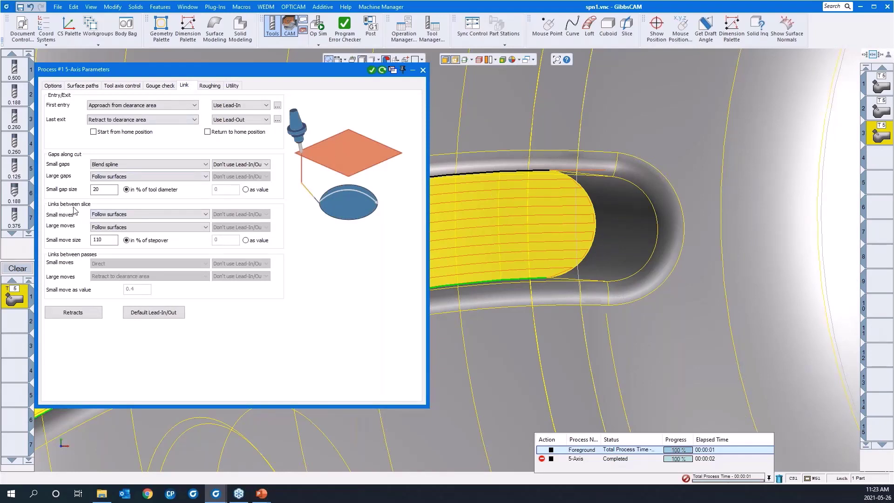
{"action": "left_click", "coordinate": [116, 214]}
{"action": "left_click", "coordinate": [115, 229]}
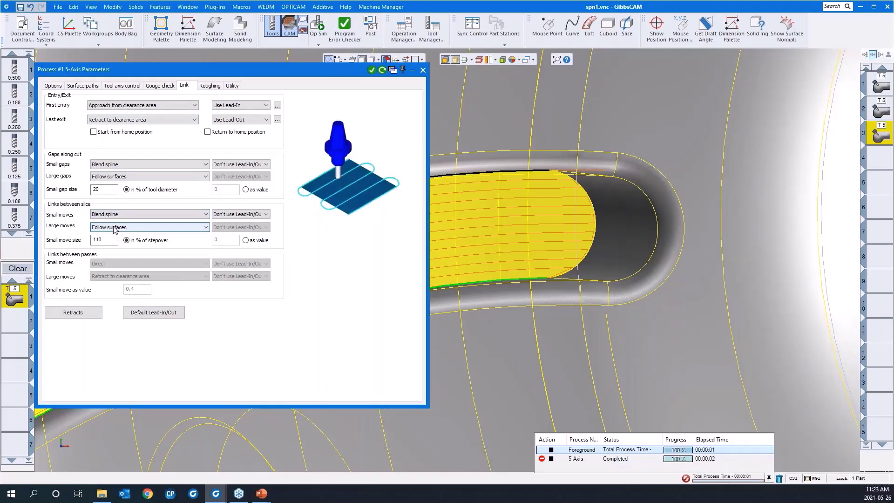
{"action": "left_click", "coordinate": [114, 227]}
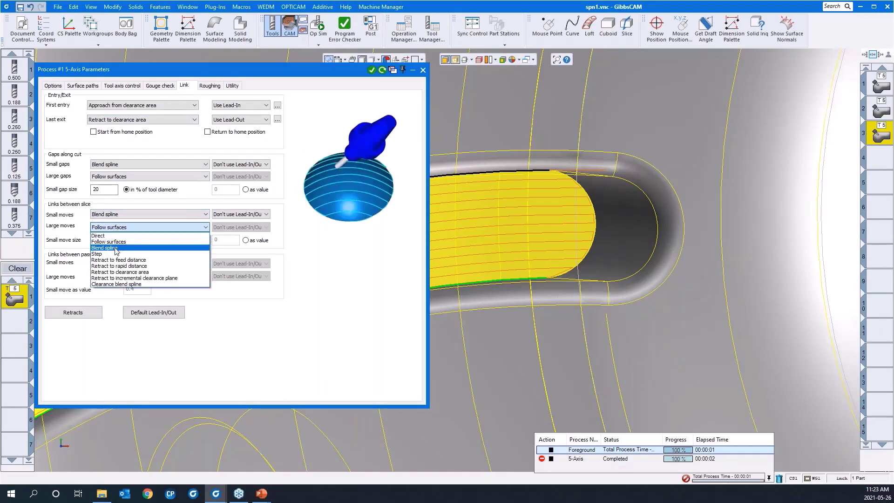
{"action": "left_click", "coordinate": [116, 248]}
- Recalculate the morph operation with the blended links and inspect the passes around the blade's rounded end
{"action": "scroll", "coordinate": [740, 260], "scroll_direction": "down", "scroll_amount": 5}
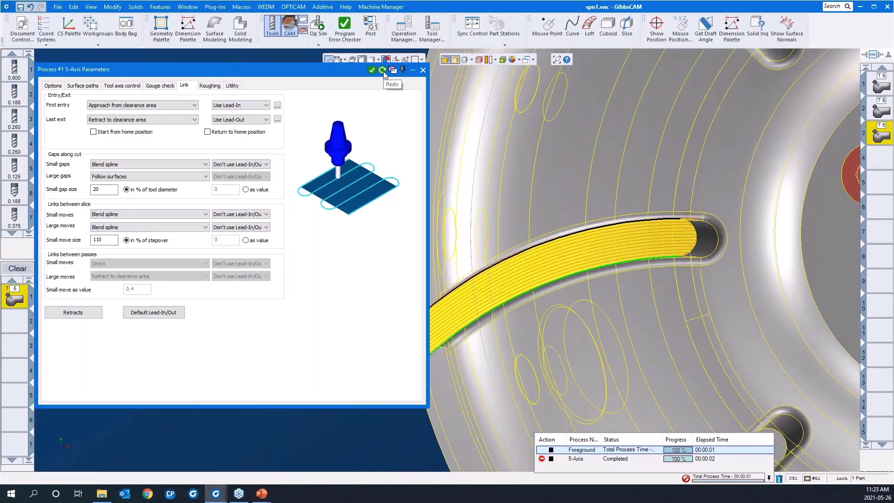
{"action": "left_click", "coordinate": [383, 70]}
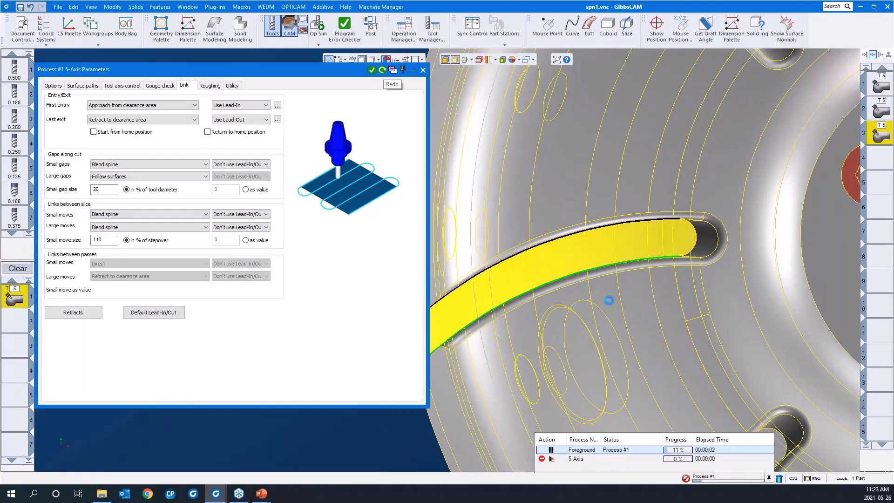
{"action": "left_click_drag", "start_coordinate": [621, 177], "coordinate": [734, 299]}
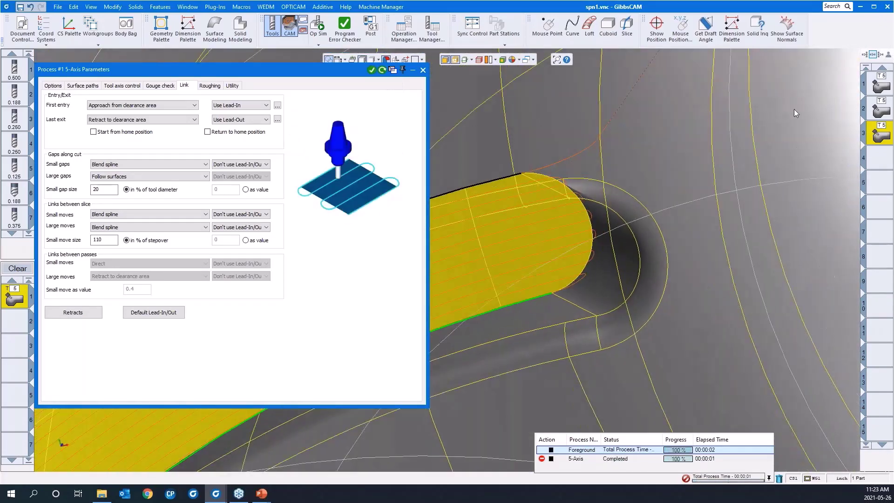
{"action": "scroll", "coordinate": [784, 132], "scroll_direction": "down", "scroll_amount": 3}
{"action": "scroll", "coordinate": [641, 197], "scroll_direction": "down", "scroll_amount": 3}
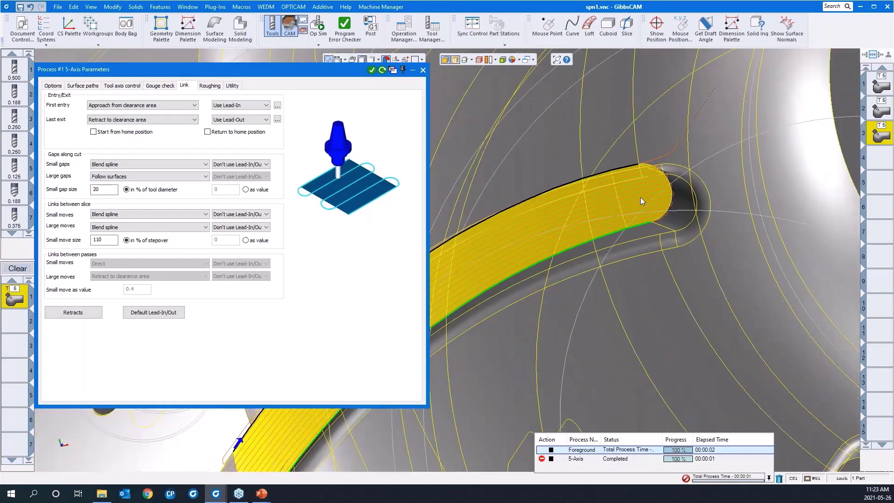
{"action": "scroll", "coordinate": [641, 197], "scroll_direction": "down", "scroll_amount": 1}
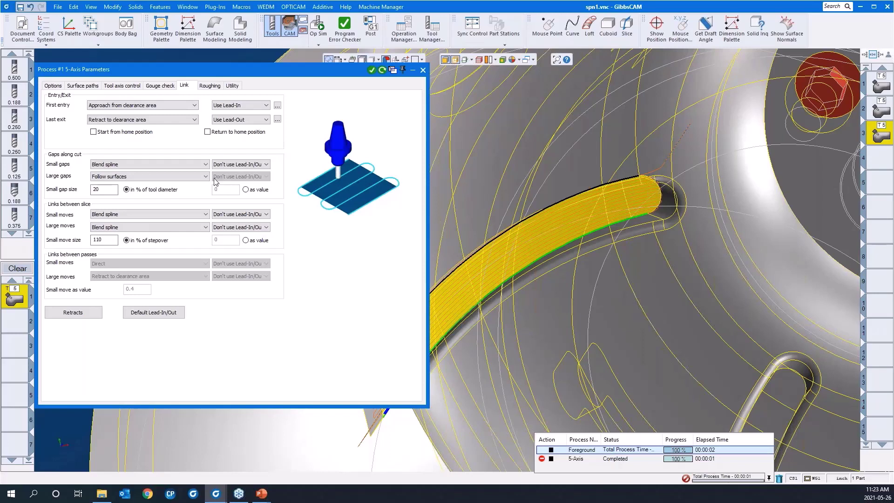
- Enable Extend / trim for the surface paths, with tangential start and end extensions set by value to 0.025
{"action": "left_click", "coordinate": [83, 86]}
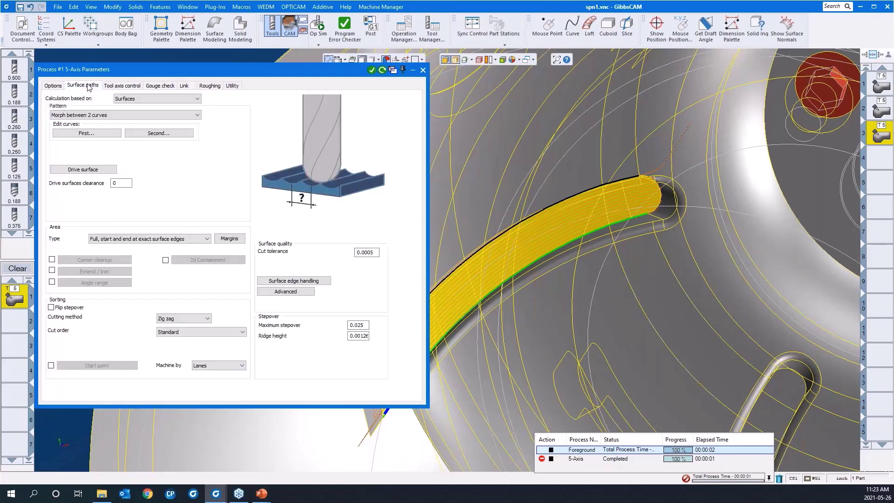
{"action": "left_click", "coordinate": [52, 271]}
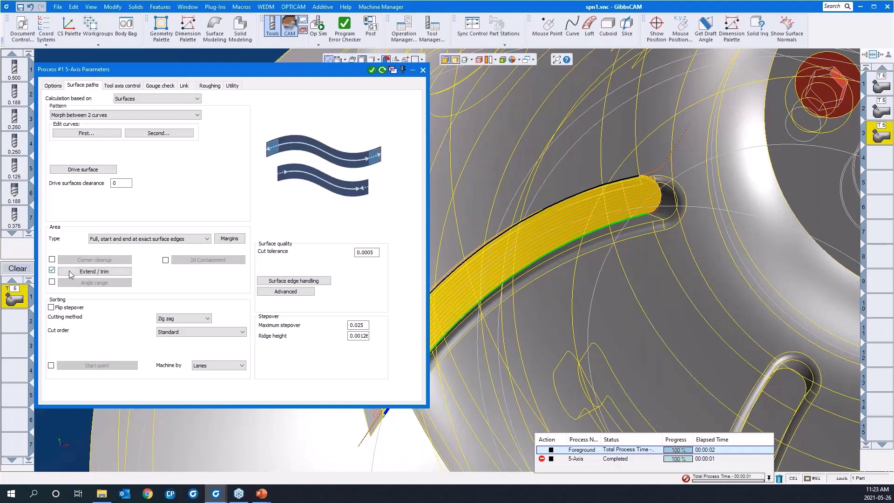
{"action": "left_click", "coordinate": [86, 271]}
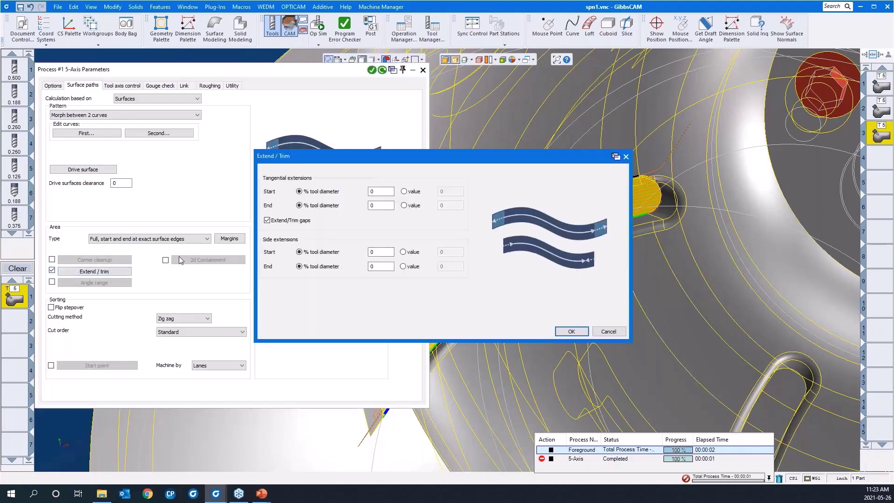
{"action": "left_click", "coordinate": [404, 191]}
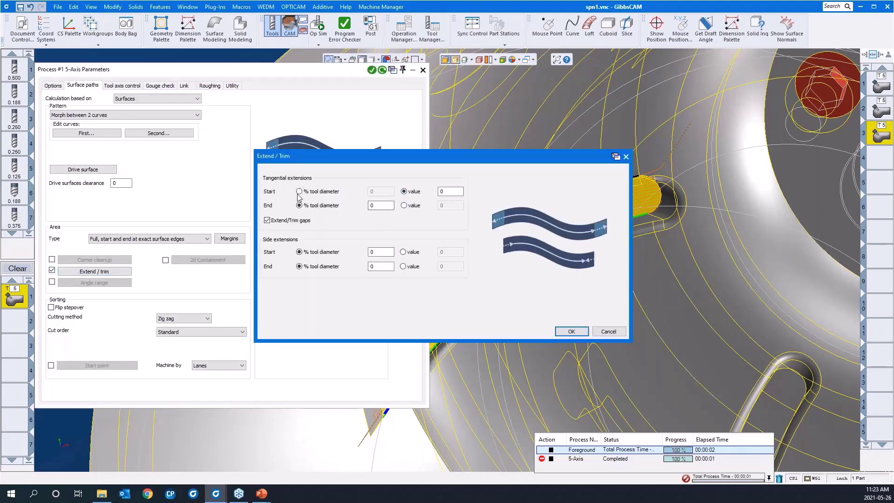
{"action": "left_click", "coordinate": [403, 205]}
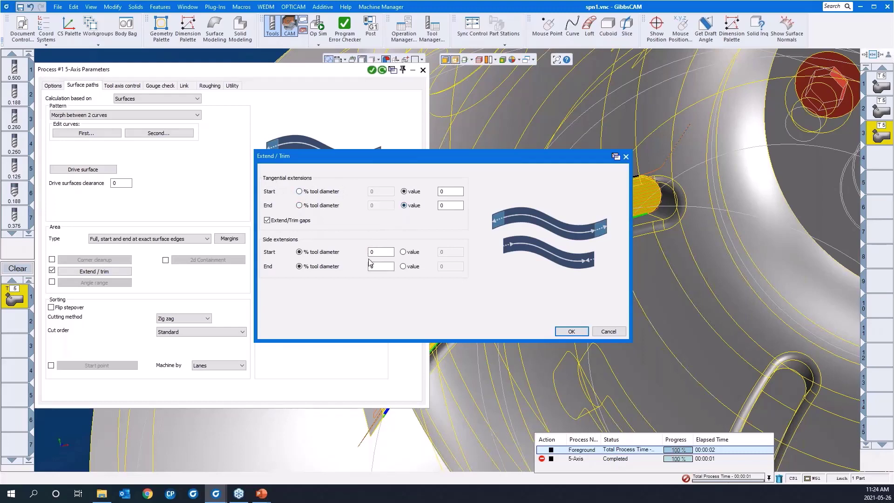
{"action": "double_click", "coordinate": [446, 192]}
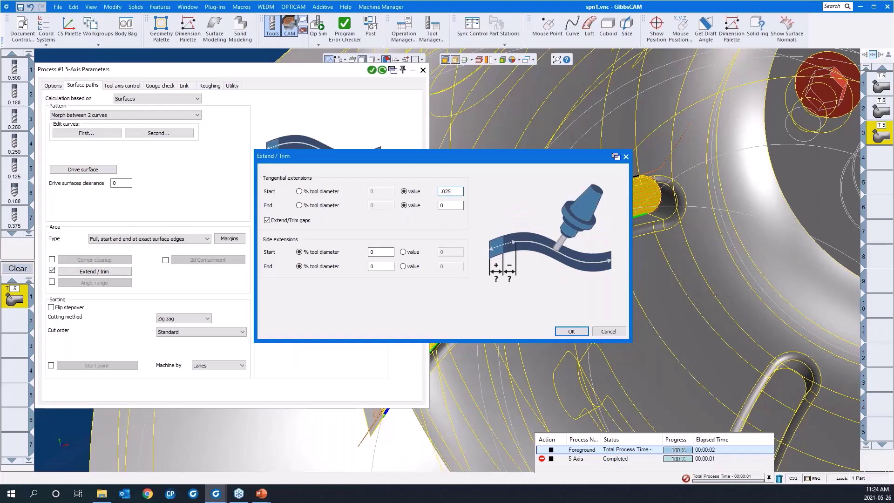
{"action": "double_click", "coordinate": [449, 206]}
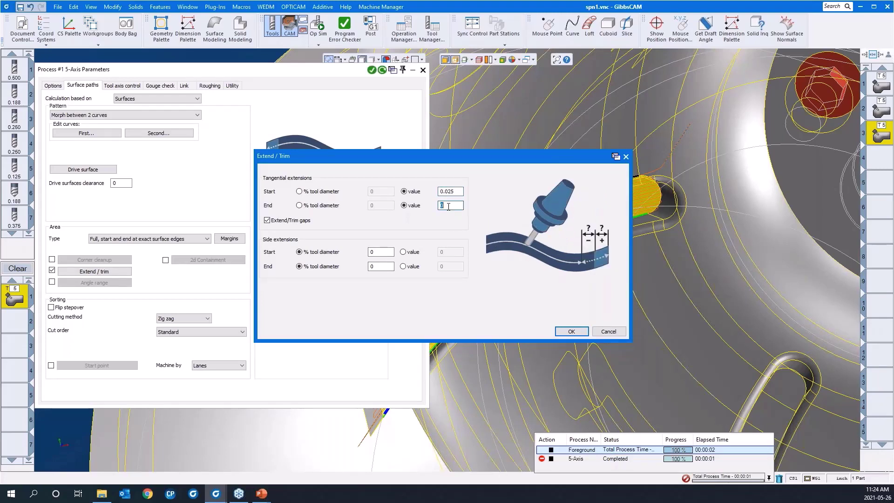
{"action": "type", "text": ".025"}
{"action": "left_click", "coordinate": [569, 331]}
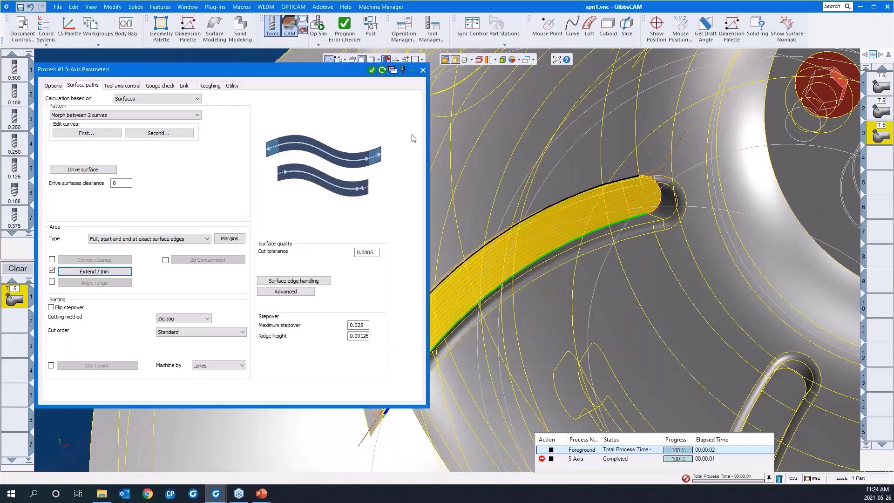
- Recalculate the operation with the tangential extensions and check the pass ends beyond the blade's rounded tip
{"action": "left_click", "coordinate": [382, 70]}
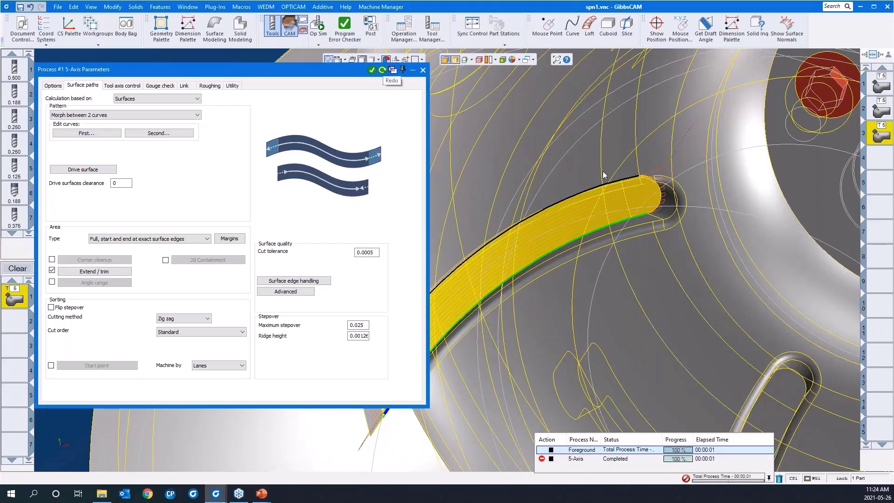
{"action": "mouse_move", "coordinate": [591, 140]}
{"action": "left_mouse_down"}
{"action": "mouse_move", "coordinate": [669, 244]}
{"action": "mouse_move", "coordinate": [688, 245]}
{"action": "left_mouse_up"}
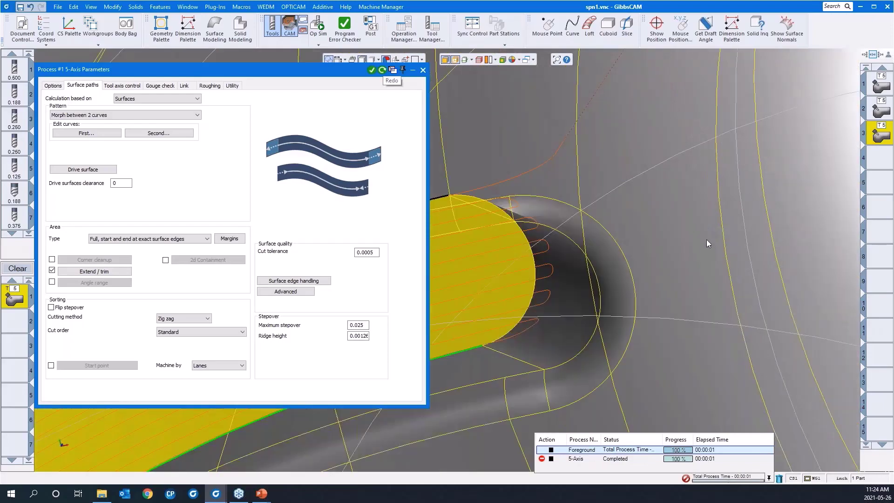
{"action": "scroll", "coordinate": [703, 233], "scroll_direction": "down", "scroll_amount": 3}
{"action": "scroll", "coordinate": [674, 217], "scroll_direction": "down", "scroll_amount": 3}
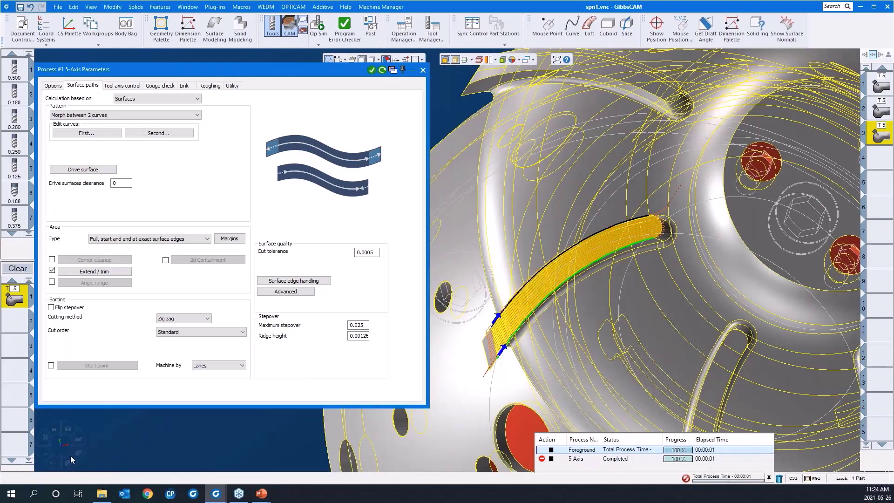
- Set Rotary Duplicate to 7 times with C 45, recalculate the operation and collapse the process parameters to view all blades
{"action": "left_click", "coordinate": [71, 464]}
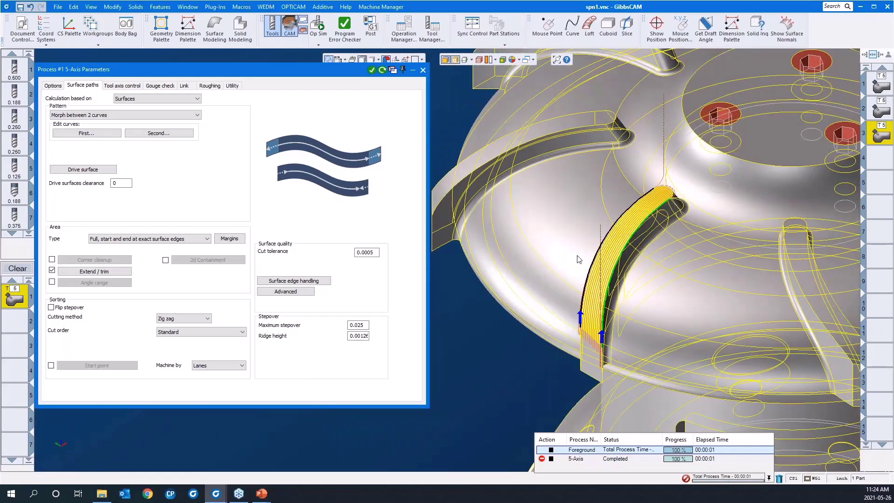
{"action": "scroll", "coordinate": [577, 258], "scroll_direction": "down", "scroll_amount": 4}
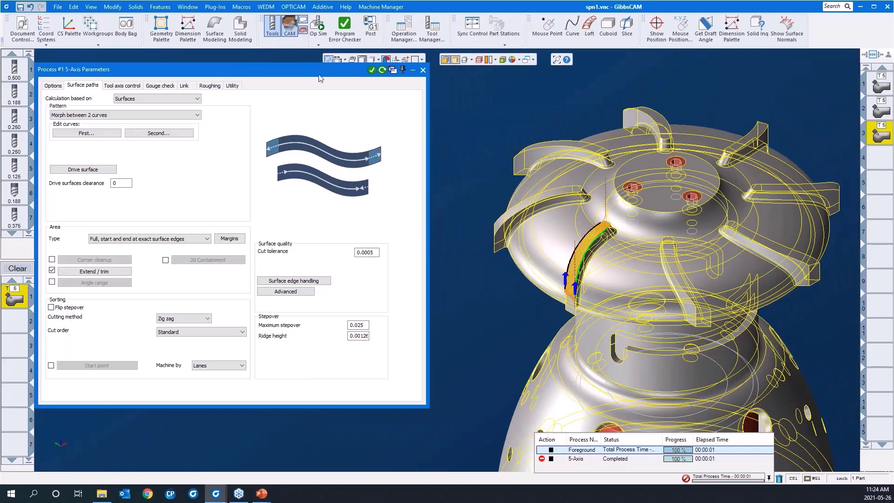
{"action": "left_click", "coordinate": [53, 85]}
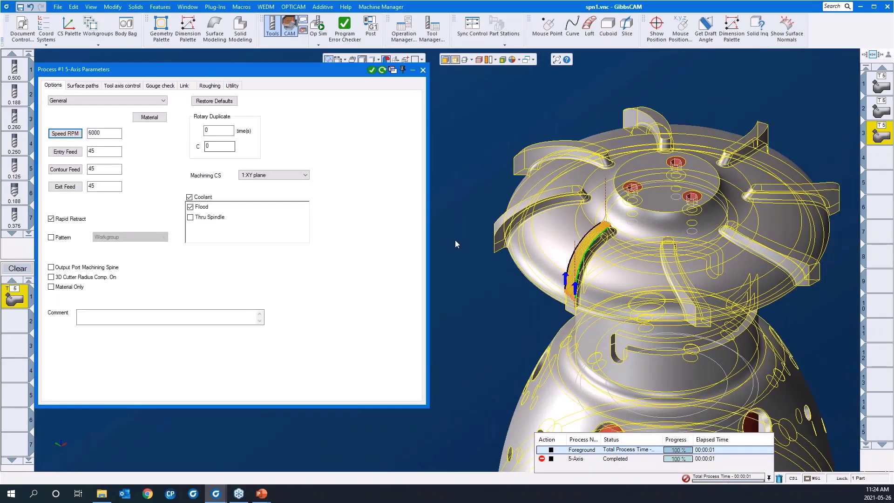
{"action": "double_click", "coordinate": [224, 134]}
{"action": "type", "text": "7"}
{"action": "double_click", "coordinate": [221, 147]}
{"action": "type", "text": "45"}
{"action": "left_click", "coordinate": [382, 71]}
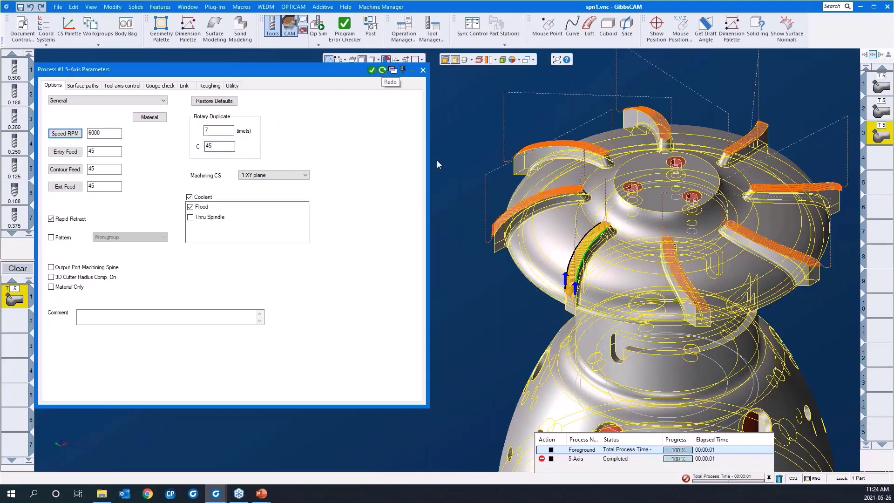
{"action": "double_click", "coordinate": [322, 69]}
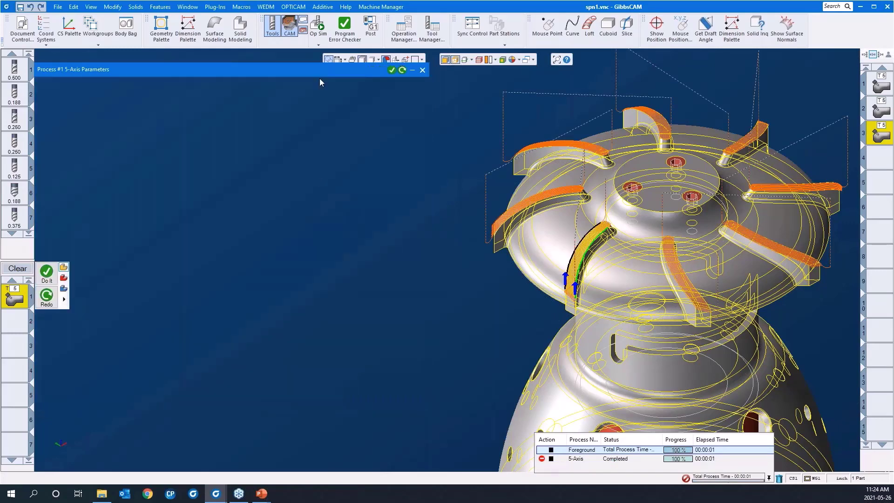
{"action": "scroll", "coordinate": [222, 230], "scroll_direction": "down", "scroll_amount": 3}
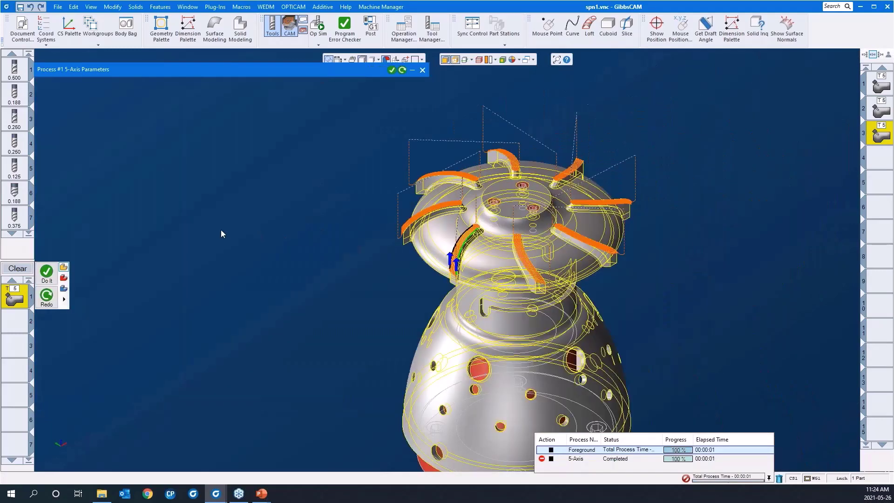
- Simulate the 5-axis blade toolpath from the start at maximum speed, observe it across the rotated blades, and close the simulation
{"action": "left_click", "coordinate": [318, 24]}
{"action": "middle_click_drag", "start_coordinate": [411, 264], "coordinate": [304, 390]}
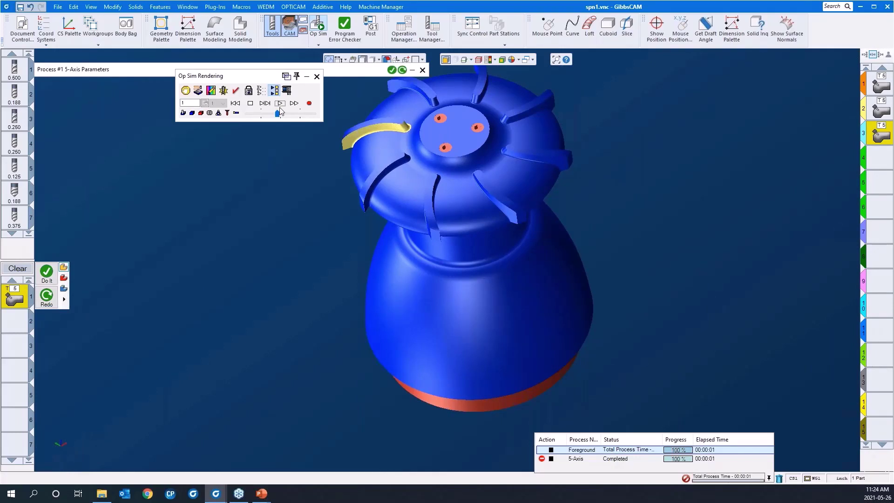
{"action": "left_click", "coordinate": [236, 103]}
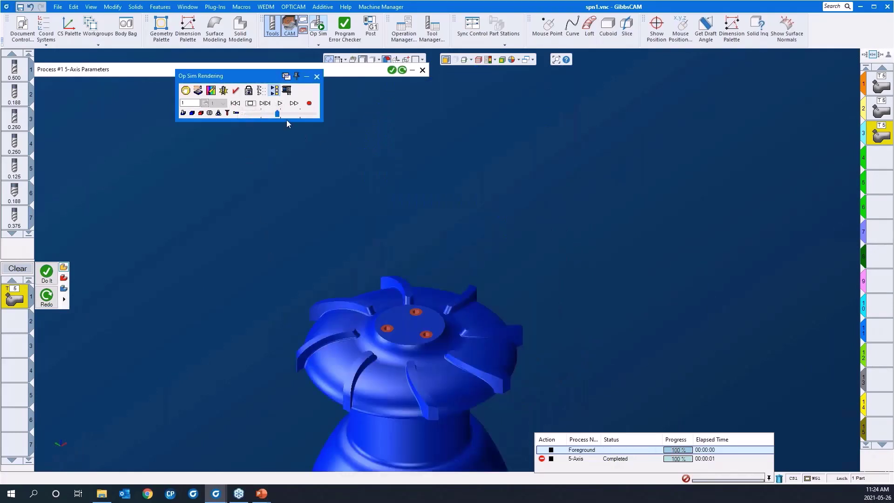
{"action": "left_click", "coordinate": [281, 105]}
{"action": "left_click", "coordinate": [297, 114]}
{"action": "left_click", "coordinate": [313, 115]}
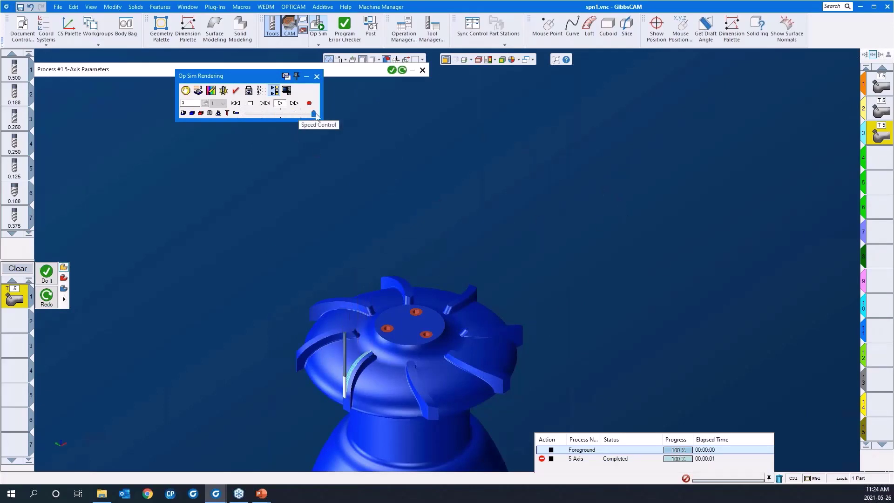
{"action": "scroll", "coordinate": [509, 150], "scroll_direction": "down", "scroll_amount": 3}
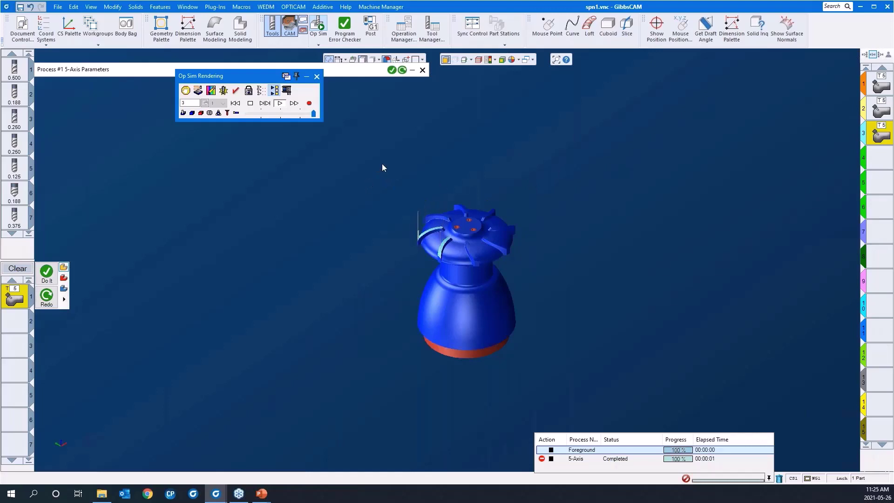
{"action": "left_click_drag", "start_coordinate": [382, 164], "coordinate": [540, 310]}
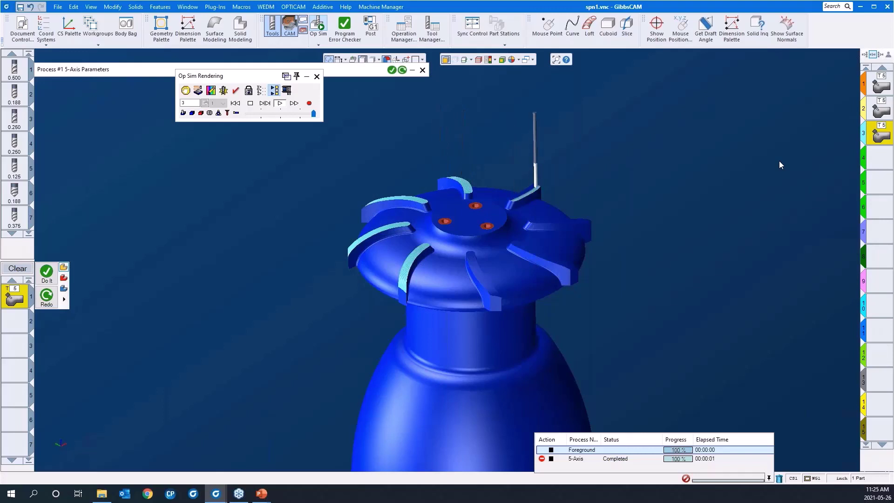
{"action": "left_click", "coordinate": [317, 76]}
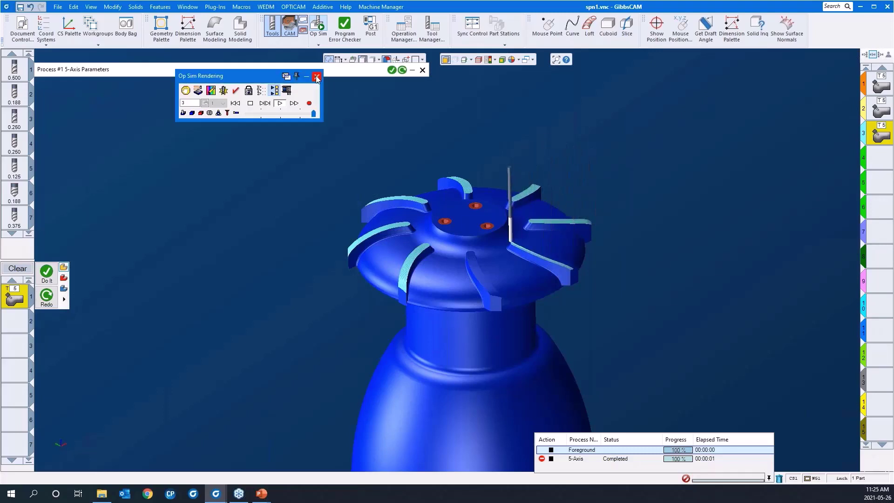
{"action": "scroll", "coordinate": [306, 171], "scroll_direction": "down", "scroll_amount": 3}
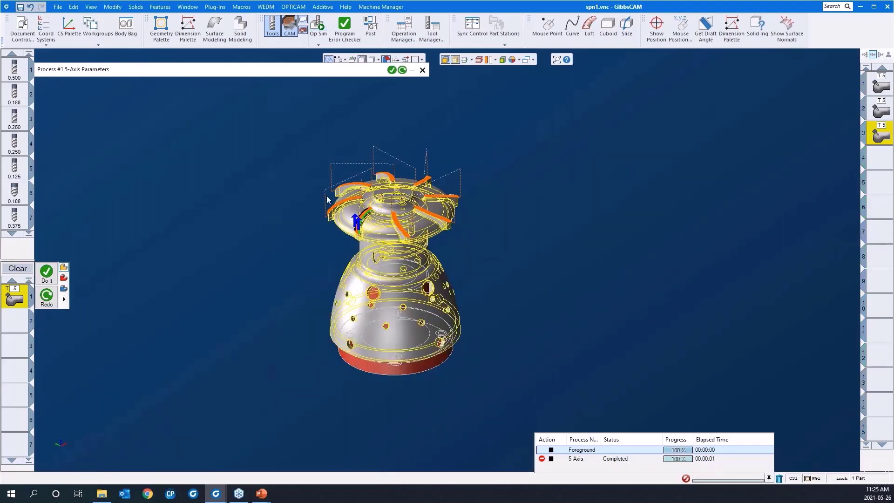
- Hide the model's edge lines, activate the empty fourth operation position, and close the 5-axis process parameters
{"action": "left_click_drag", "start_coordinate": [360, 75], "coordinate": [361, 82]}
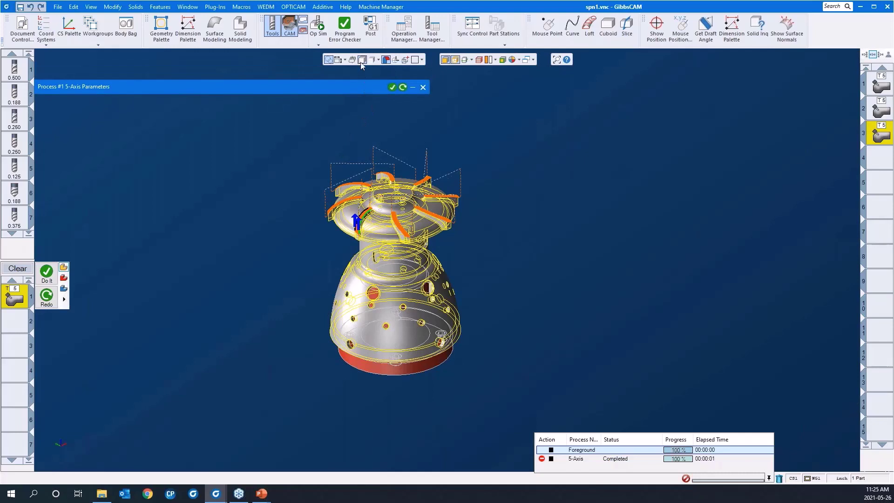
{"action": "left_click", "coordinate": [455, 60]}
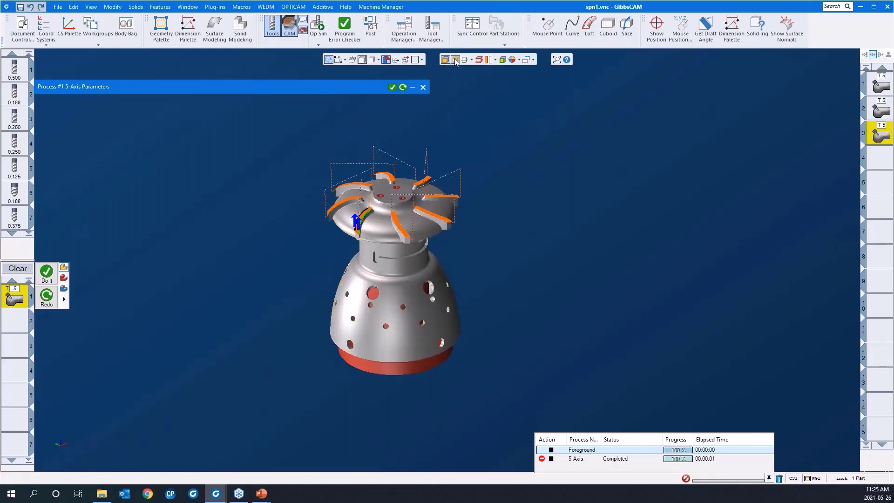
{"action": "left_click", "coordinate": [882, 157]}
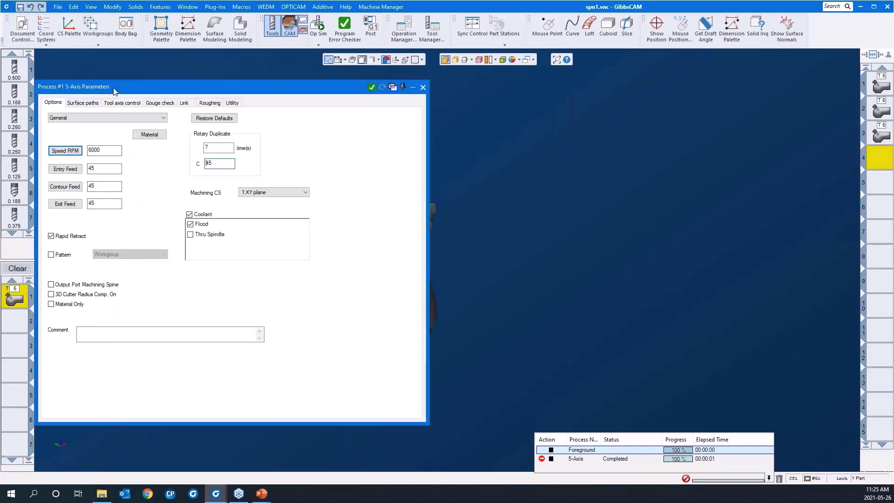
{"action": "left_click_drag", "start_coordinate": [112, 88], "coordinate": [508, 83]}
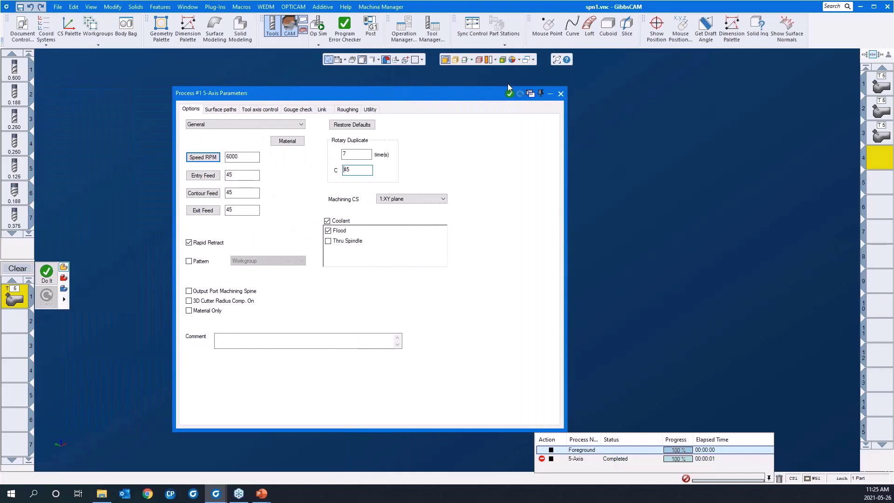
{"action": "left_click", "coordinate": [562, 94]}
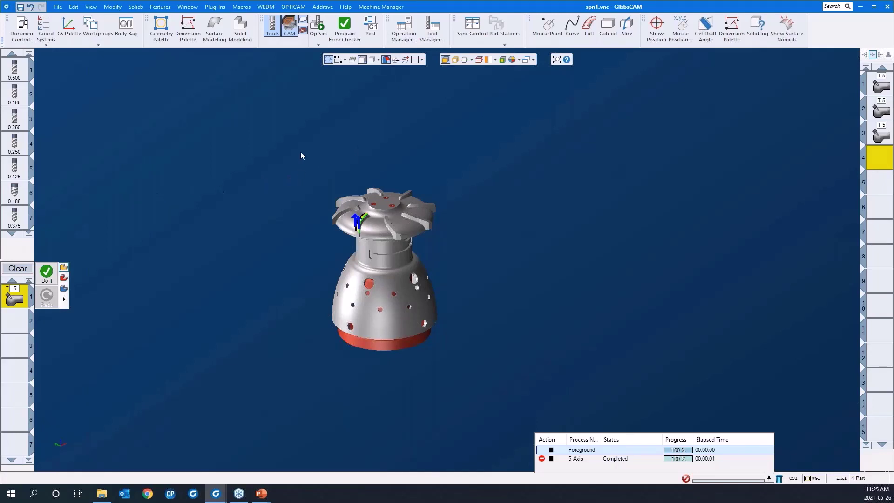
{"action": "right_click", "coordinate": [13, 303]}
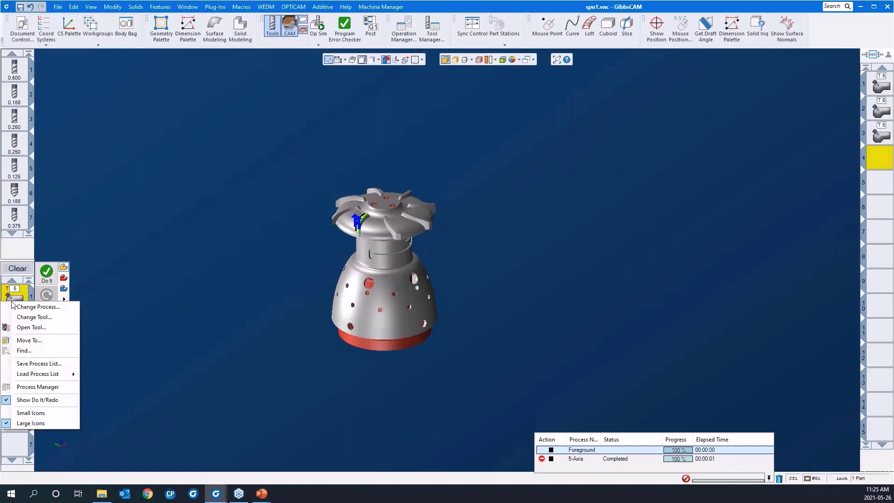
{"action": "mouse_move", "coordinate": [27, 374]}
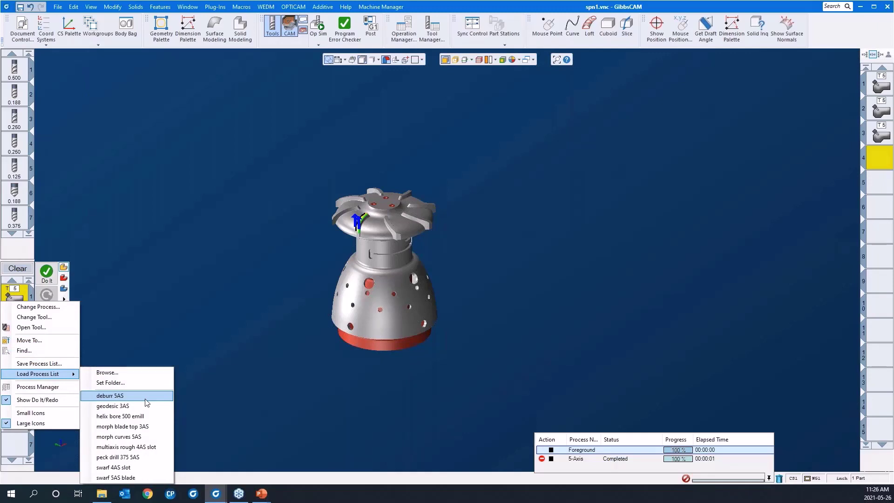
{"action": "left_click", "coordinate": [211, 317]}
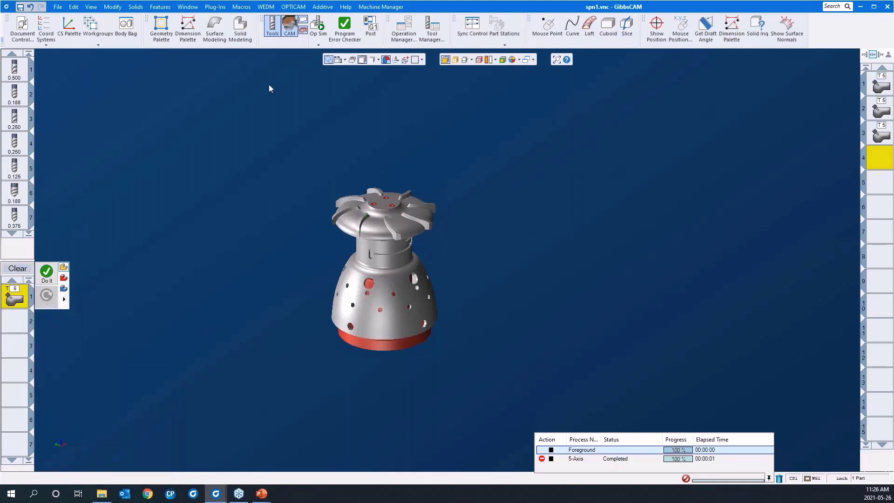
- Examine the wrap-around slot in the part's neck from several angles, highlighting its floor face, and return to an isometric view
{"action": "left_click_drag", "start_coordinate": [280, 144], "coordinate": [502, 367]}
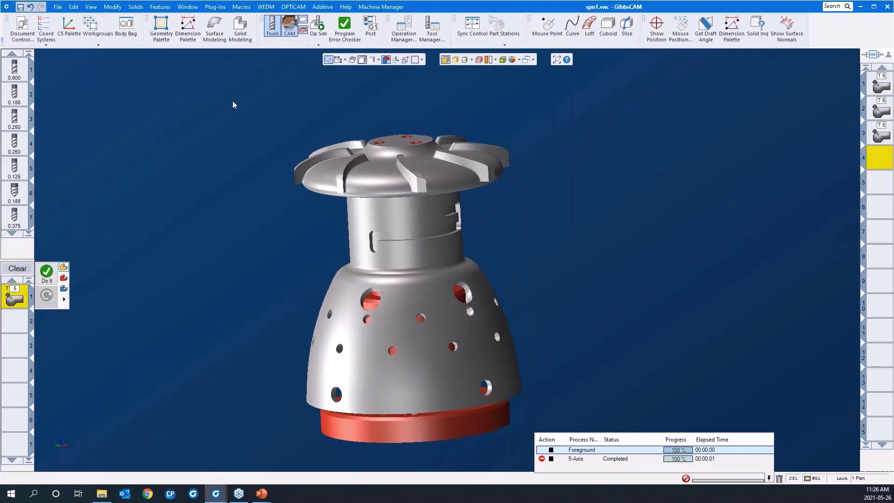
{"action": "left_click_drag", "start_coordinate": [233, 101], "coordinate": [606, 354]}
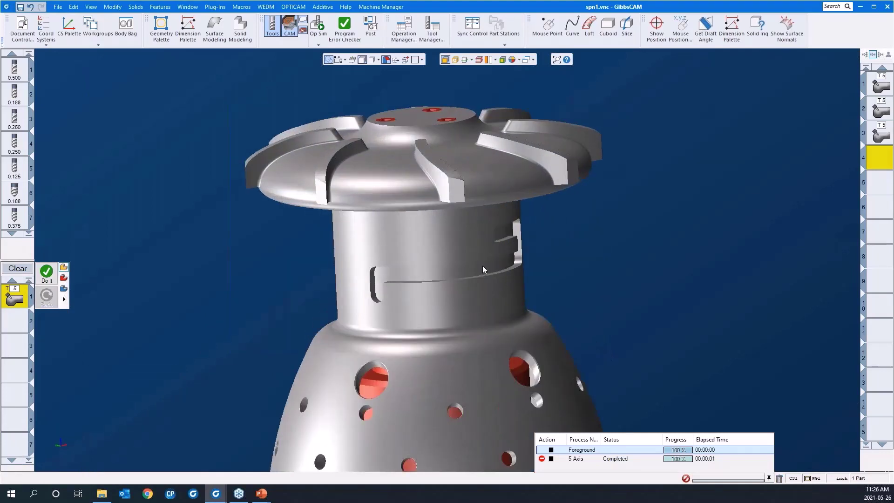
{"action": "left_click", "coordinate": [481, 267]}
{"action": "middle_click_drag", "start_coordinate": [468, 224], "coordinate": [442, 314]}
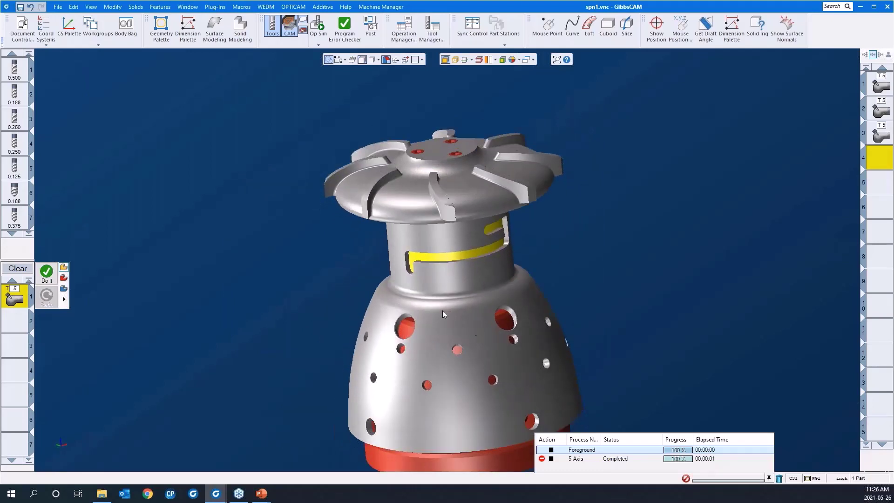
{"action": "scroll", "coordinate": [390, 181], "scroll_direction": "down", "scroll_amount": 3}
{"action": "middle_click_drag", "start_coordinate": [389, 175], "coordinate": [503, 168]}
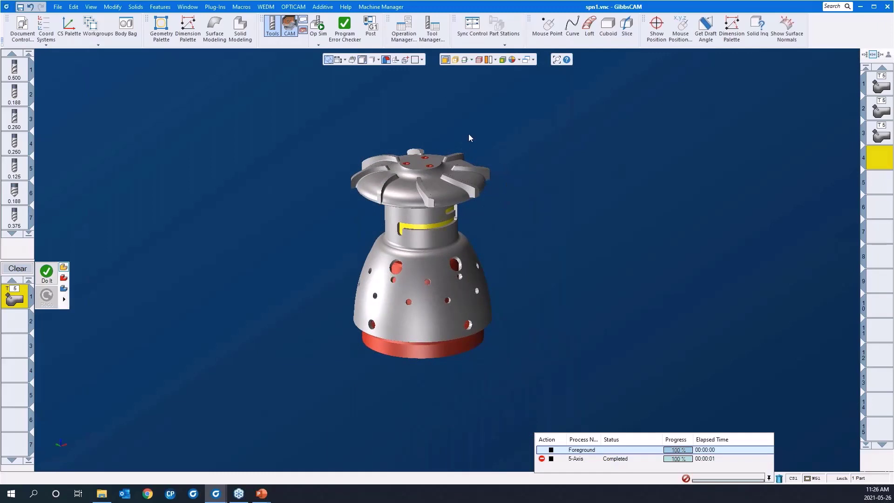
{"action": "middle_click_drag", "start_coordinate": [470, 115], "coordinate": [508, 251]}
{"action": "middle_click_drag", "start_coordinate": [418, 114], "coordinate": [343, 258]}
{"action": "middle_click_drag", "start_coordinate": [241, 203], "coordinate": [775, 275]}
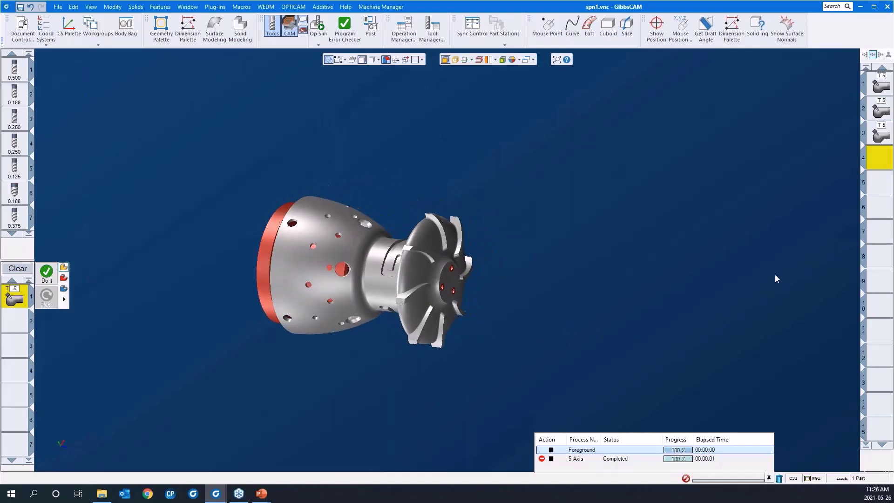
{"action": "left_click", "coordinate": [385, 270]}
{"action": "left_click_drag", "start_coordinate": [308, 183], "coordinate": [518, 320]}
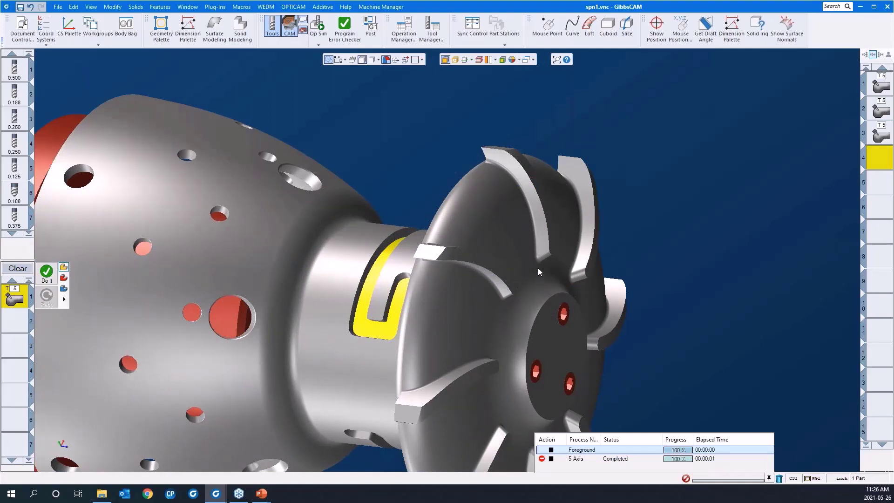
{"action": "scroll", "coordinate": [535, 256], "scroll_direction": "down", "scroll_amount": 2}
{"action": "scroll", "coordinate": [425, 273], "scroll_direction": "down", "scroll_amount": 2}
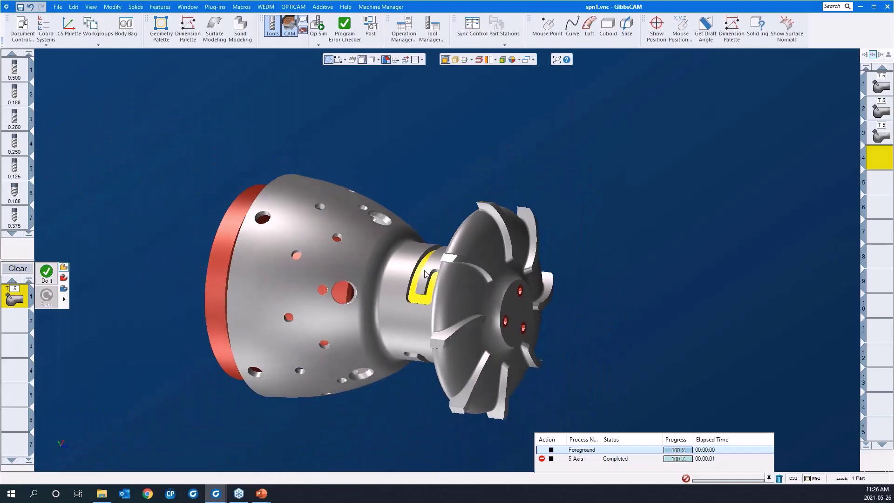
{"action": "key", "text": "ctrl+i"}
{"action": "key", "text": "ctrl+u"}
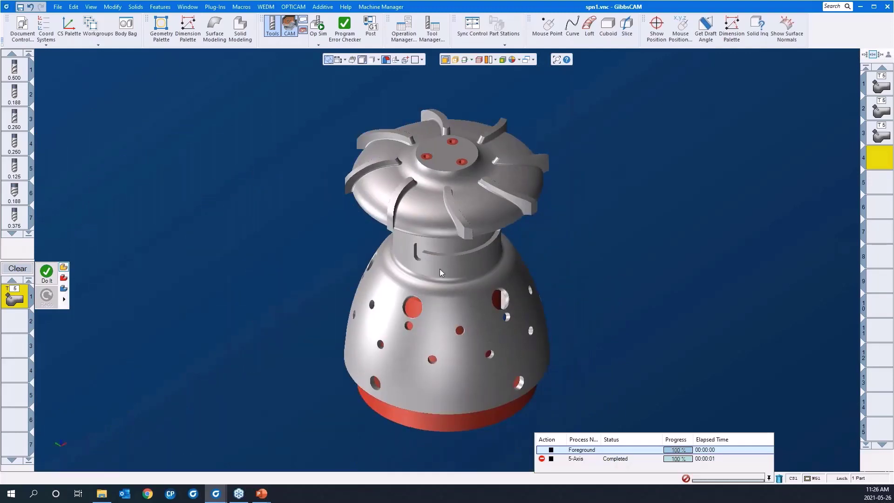
- Load the saved process list "multiaxis rough 4AS slot" in place of the current blade process
{"action": "middle_click_drag", "start_coordinate": [476, 247], "coordinate": [445, 128]}
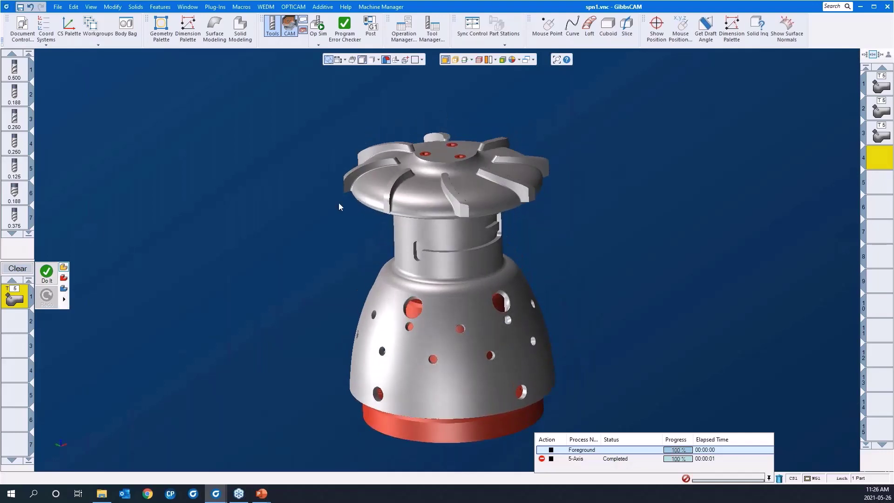
{"action": "right_click", "coordinate": [15, 299]}
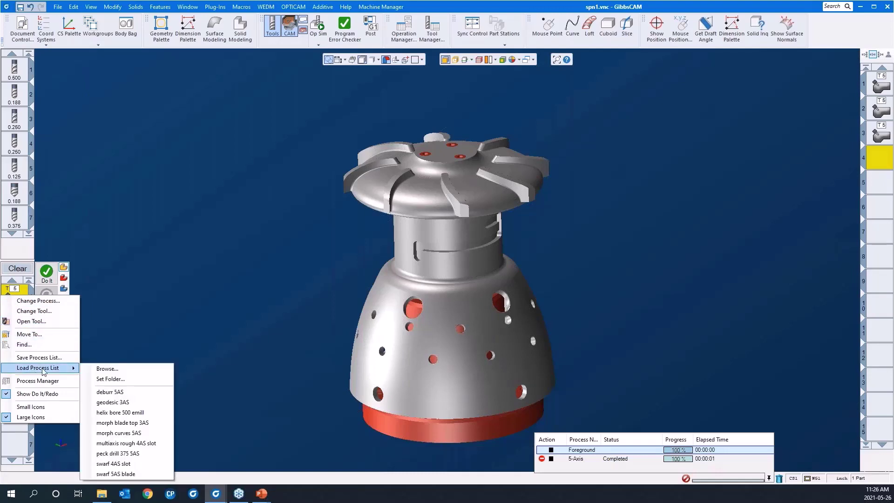
{"action": "left_click", "coordinate": [132, 443]}
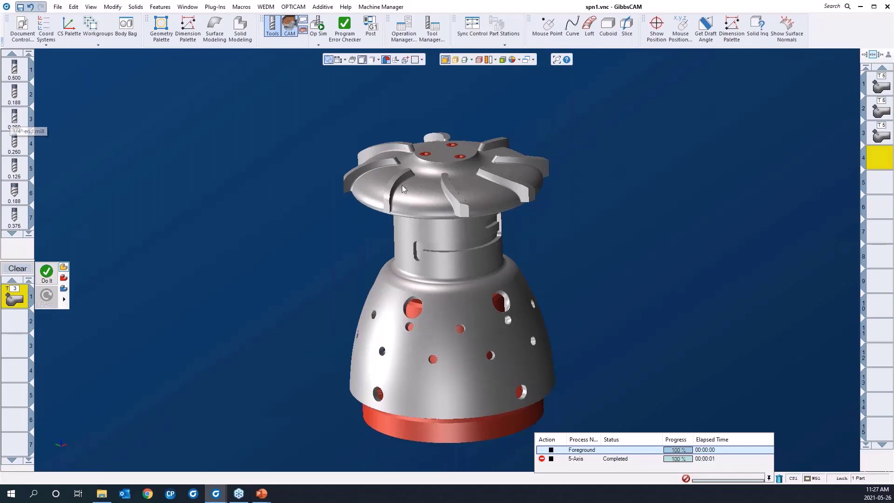
- Measure the thickness at the neck slot's long wall with Show Position and close the measurement
{"action": "scroll", "coordinate": [448, 302], "scroll_direction": "up", "scroll_amount": 5}
{"action": "middle_click_drag", "start_coordinate": [448, 306], "coordinate": [525, 69]}
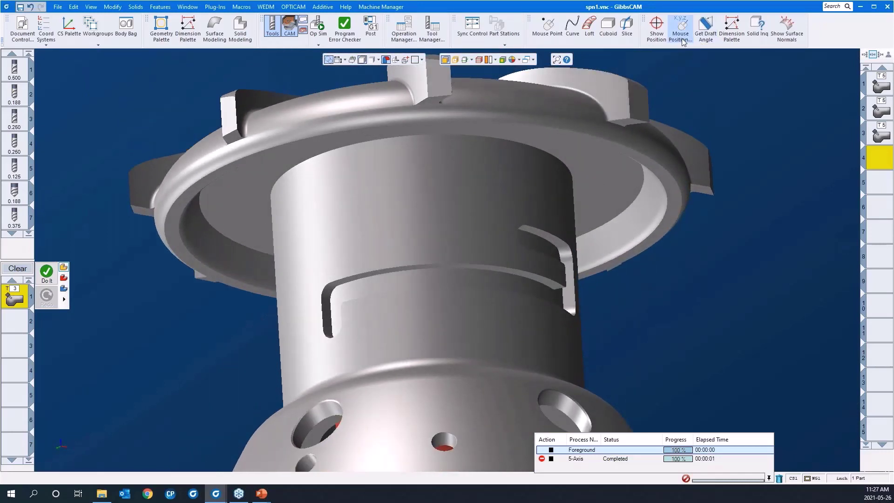
{"action": "left_click", "coordinate": [656, 25]}
{"action": "left_click", "coordinate": [598, 87]}
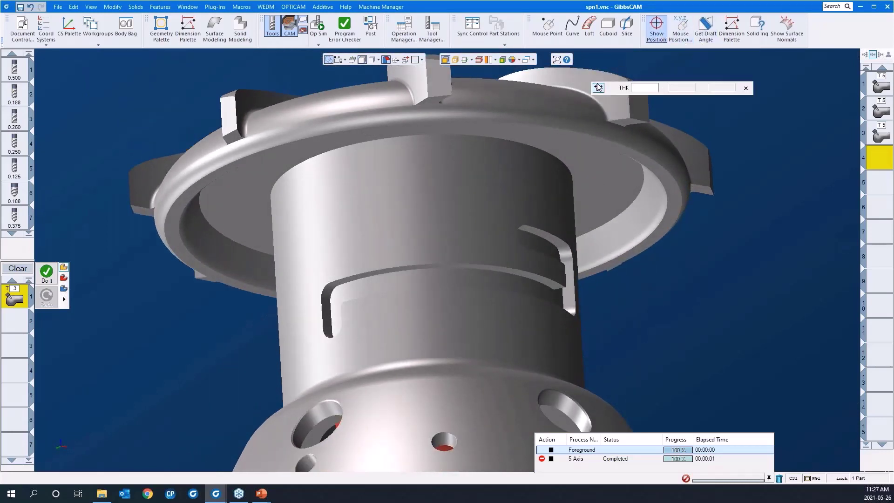
{"action": "left_click", "coordinate": [530, 275]}
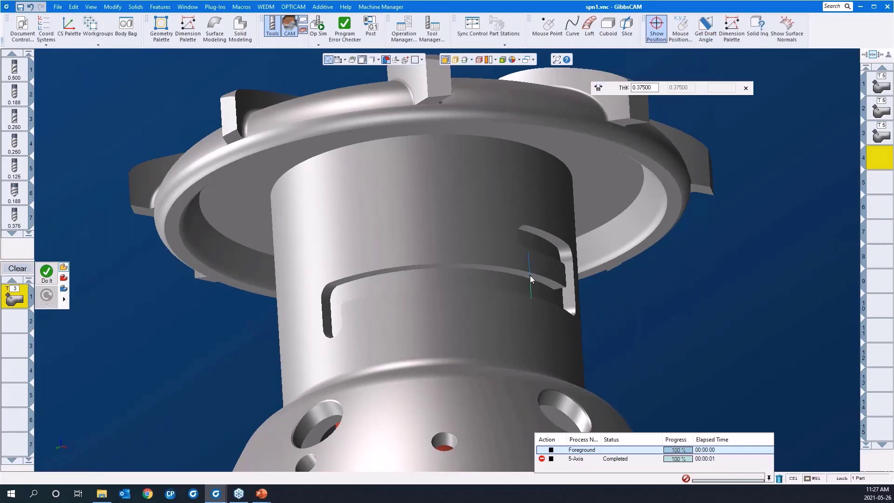
{"action": "left_click", "coordinate": [746, 88]}
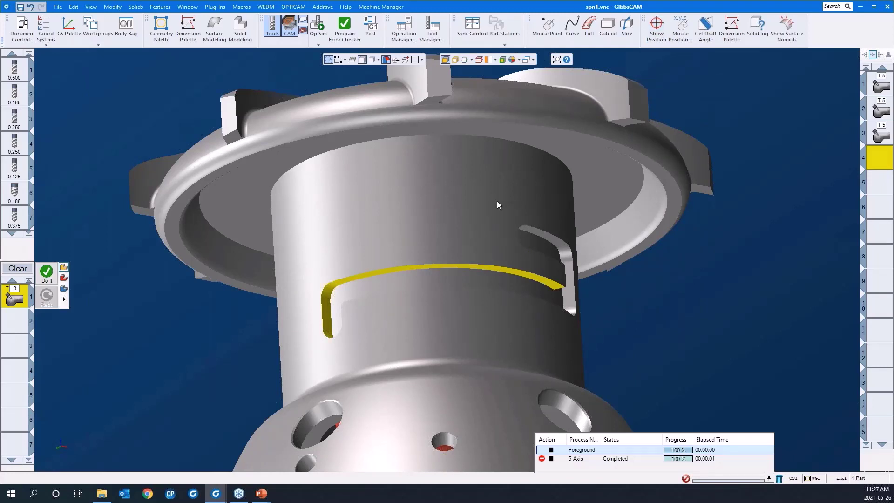
- Open the loaded slot roughing process and review its surface path settings beside the model
{"action": "scroll", "coordinate": [496, 201], "scroll_direction": "down", "scroll_amount": 2}
{"action": "middle_click_drag", "start_coordinate": [470, 151], "coordinate": [507, 366]}
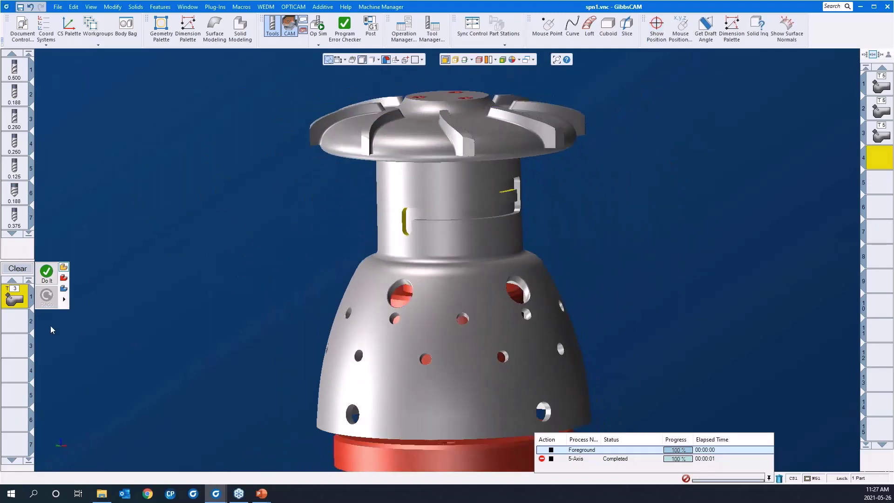
{"action": "double_click", "coordinate": [11, 300]}
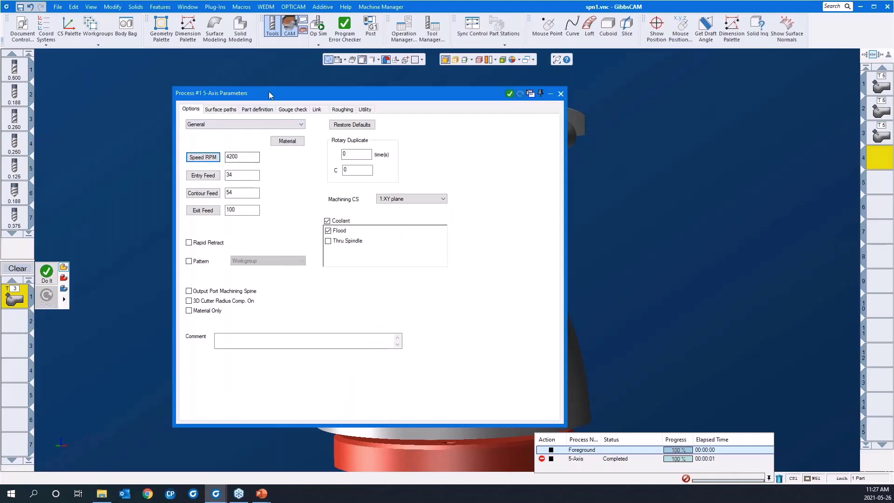
{"action": "left_click_drag", "start_coordinate": [269, 91], "coordinate": [156, 80]}
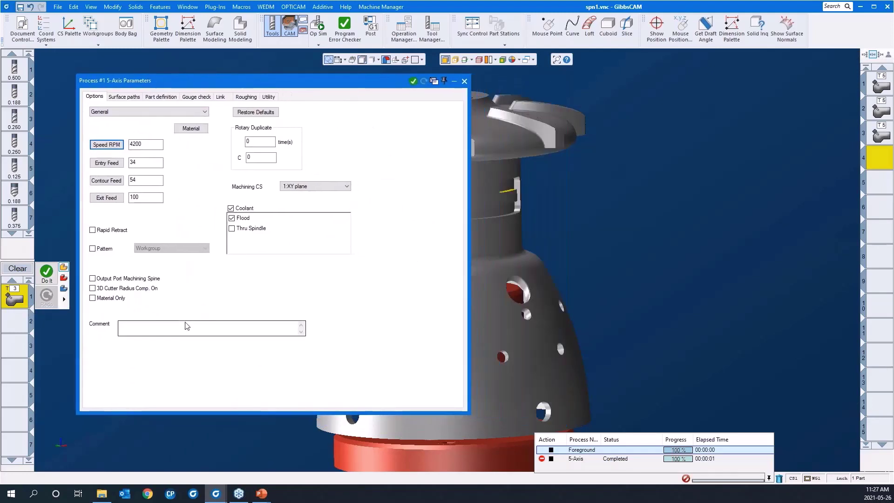
{"action": "left_click", "coordinate": [132, 97]}
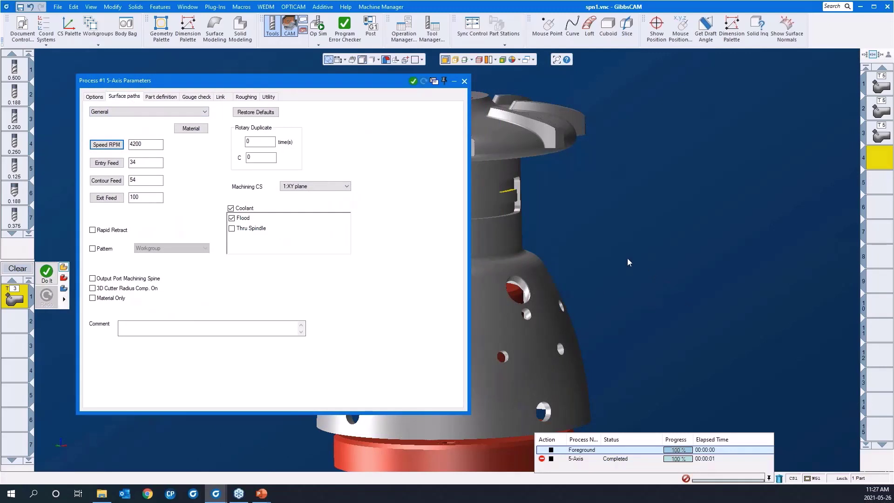
{"action": "middle_click_drag", "start_coordinate": [627, 259], "coordinate": [801, 269]}
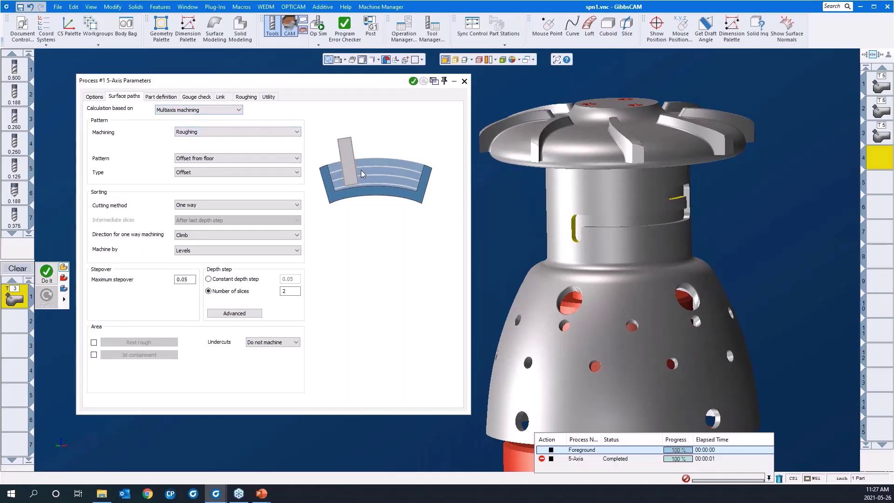
- Try the Adaptive type for the roughing pattern and set it back to Offset
{"action": "left_click", "coordinate": [281, 173]}
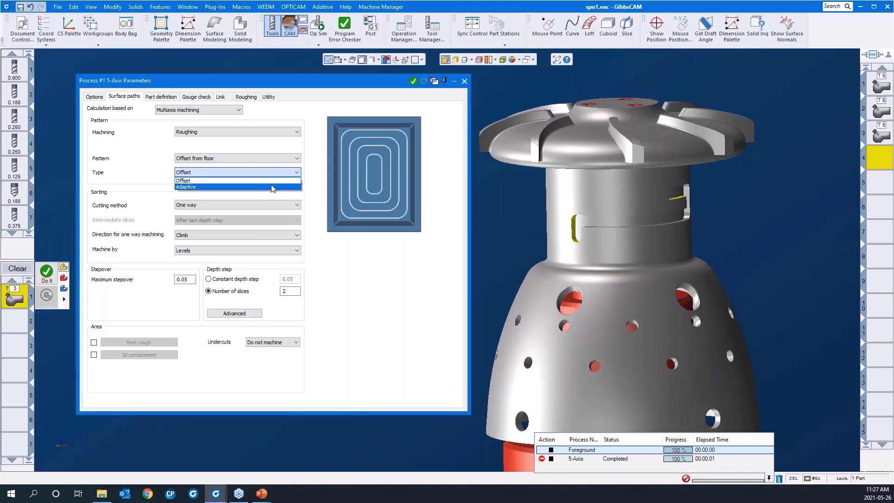
{"action": "left_click", "coordinate": [273, 187]}
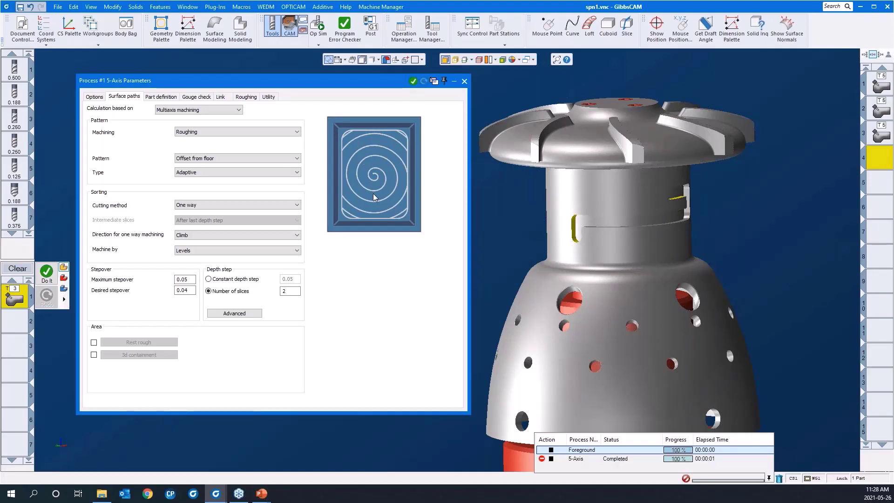
{"action": "left_click", "coordinate": [231, 177]}
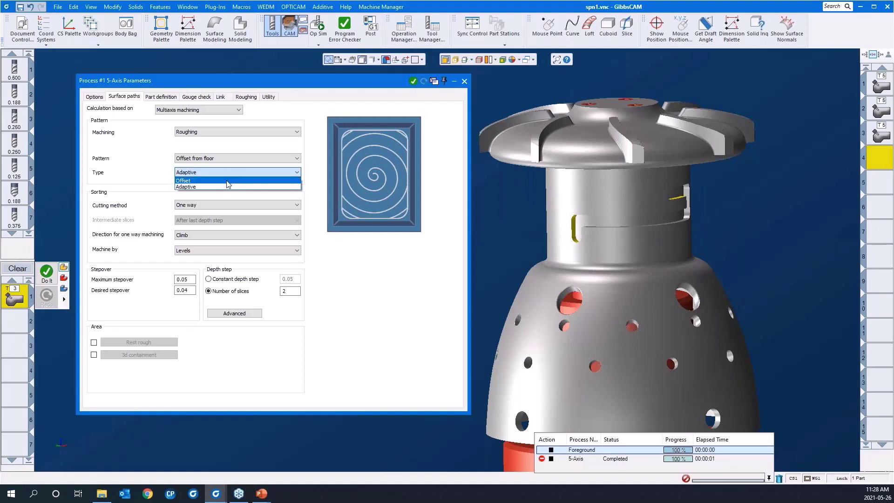
{"action": "left_click", "coordinate": [228, 184]}
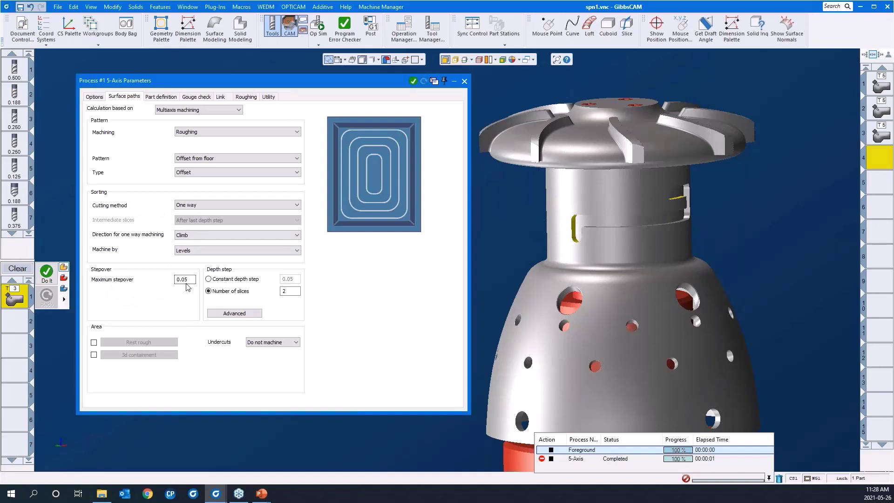
- Assign the neck's cylindrical outer face as the part surface of the slot roughing process, with 0.01 stock to leave
{"action": "scroll", "coordinate": [663, 255], "scroll_direction": "down", "scroll_amount": 3}
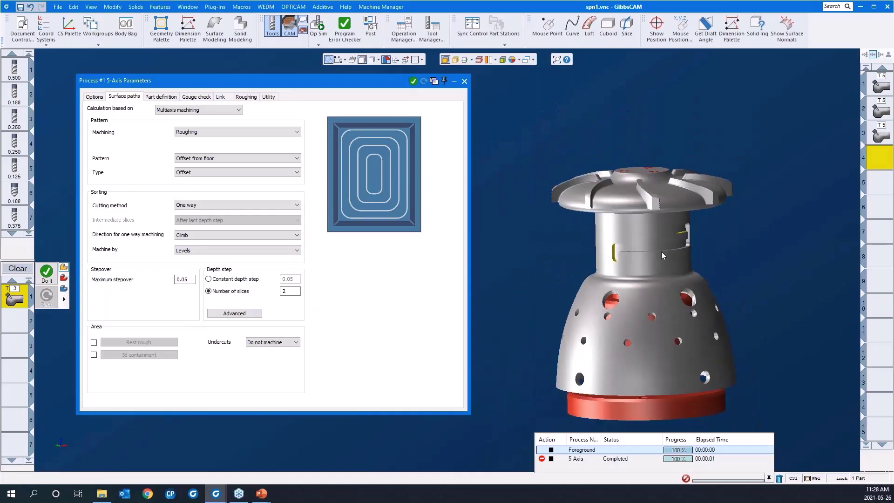
{"action": "middle_click_drag", "start_coordinate": [661, 252], "coordinate": [669, 254]}
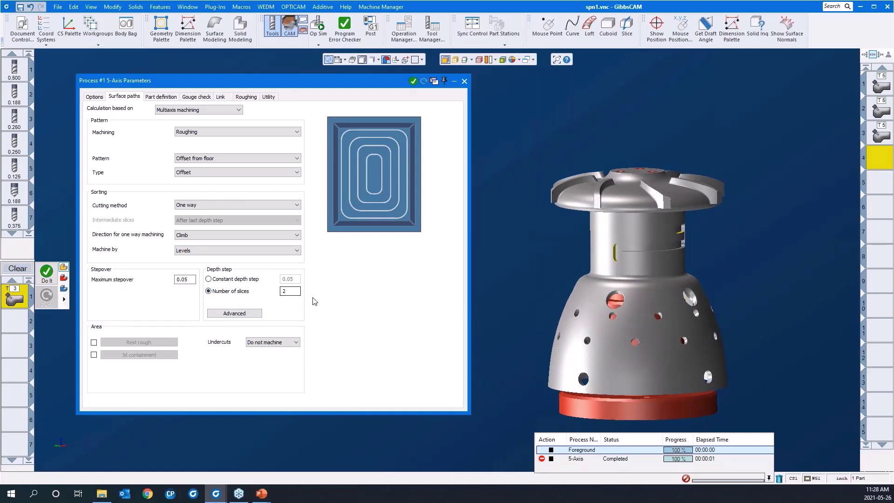
{"action": "left_click", "coordinate": [523, 276]}
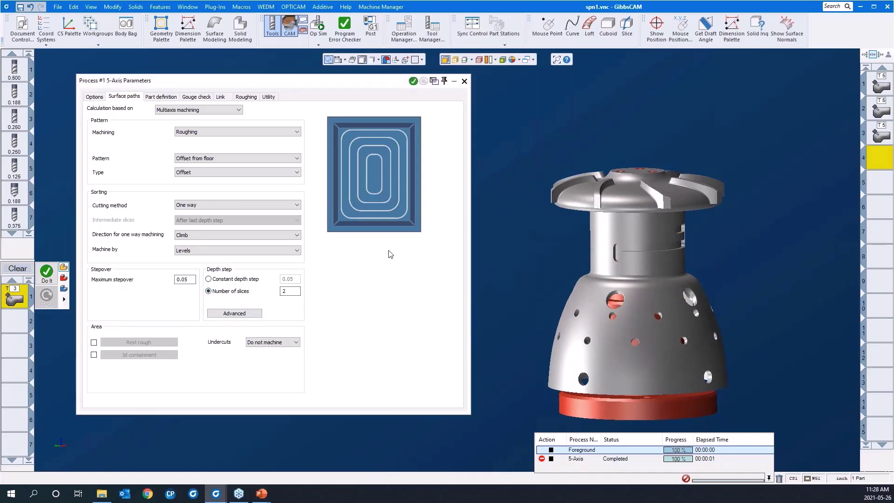
{"action": "left_click", "coordinate": [160, 97]}
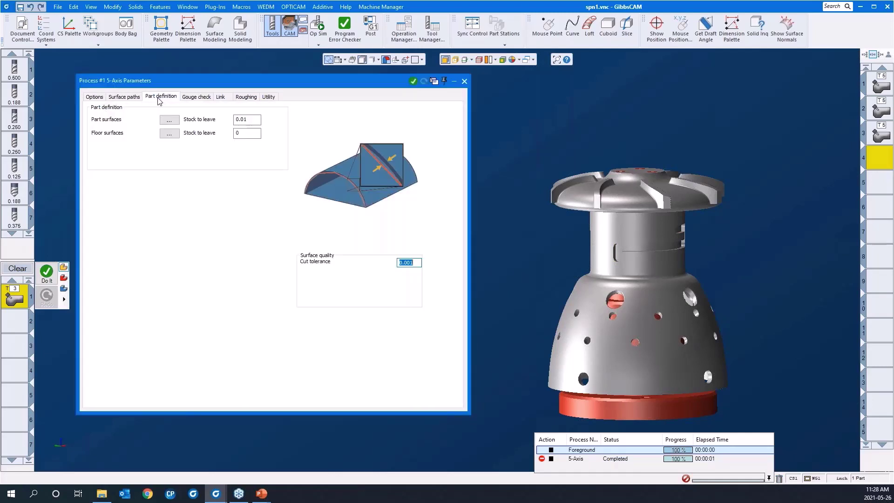
{"action": "left_click", "coordinate": [169, 120]}
{"action": "left_click", "coordinate": [601, 266]}
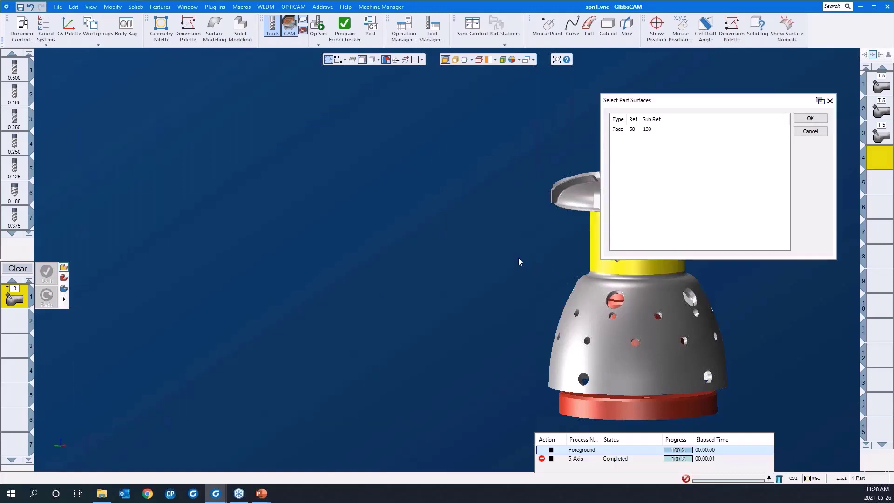
{"action": "middle_click_drag", "start_coordinate": [493, 247], "coordinate": [324, 245]}
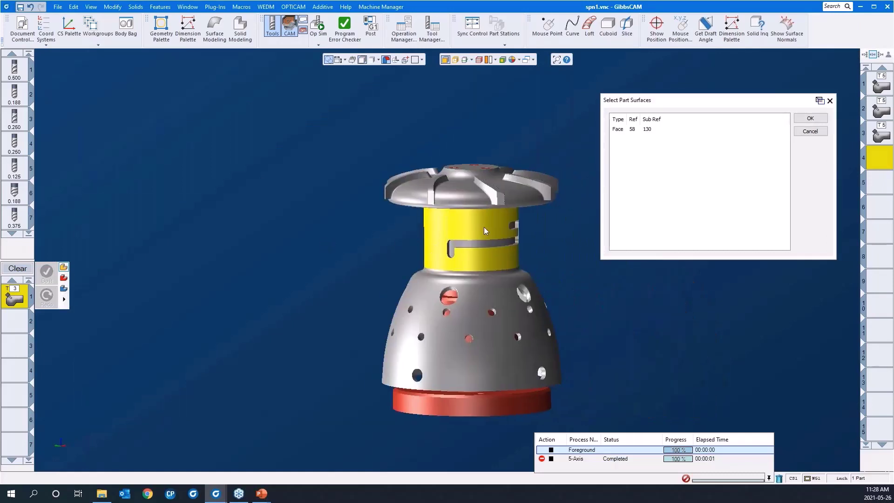
{"action": "left_click", "coordinate": [810, 119]}
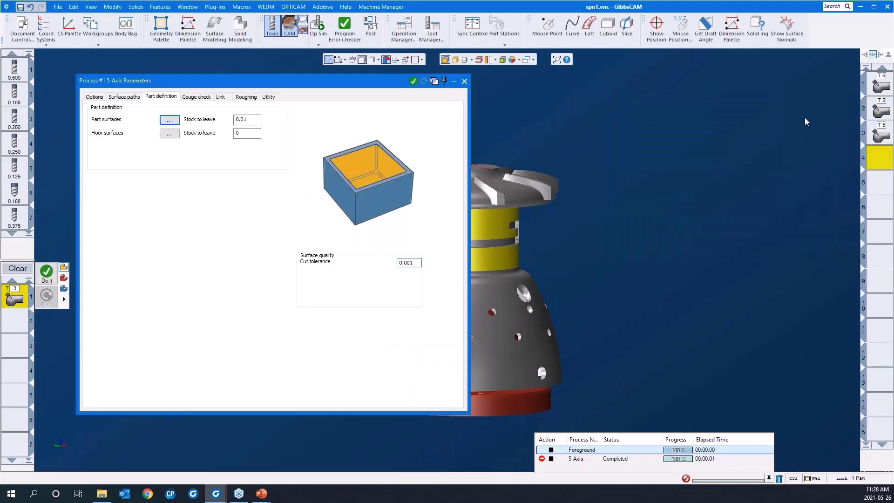
{"action": "double_click", "coordinate": [250, 120]}
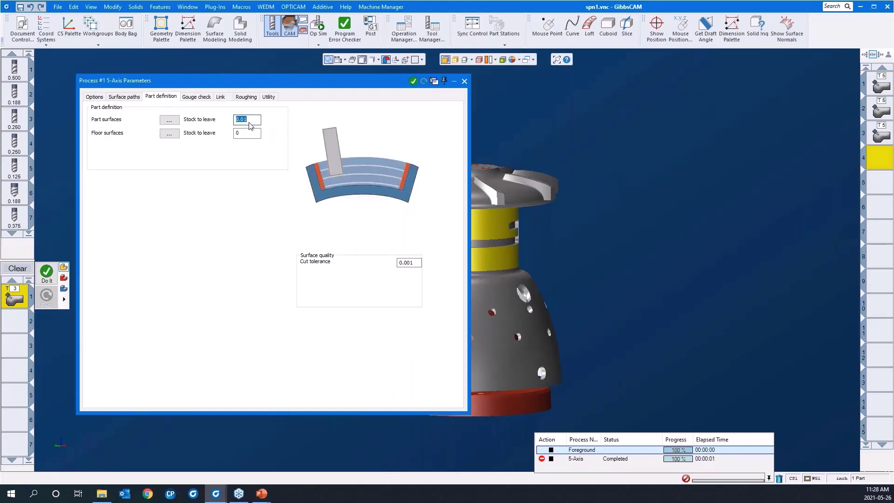
- Assign the bottom face of the wrap-around neck slot as the floor surface of the roughing process
{"action": "middle_click_drag", "start_coordinate": [618, 247], "coordinate": [744, 223]}
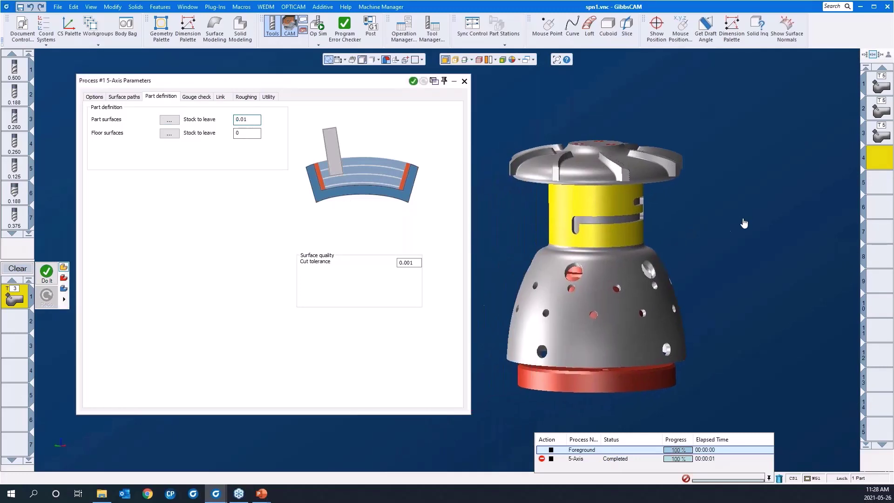
{"action": "left_click", "coordinate": [169, 133]}
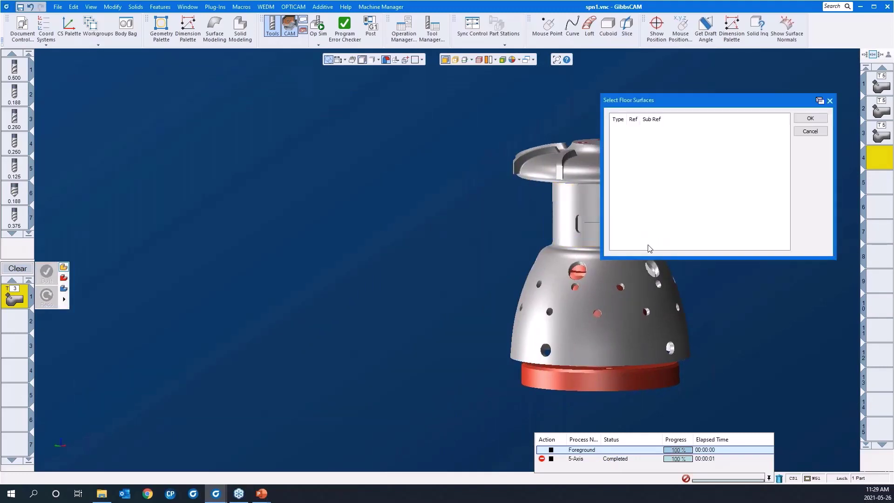
{"action": "scroll", "coordinate": [526, 272], "scroll_direction": "up", "scroll_amount": 10}
{"action": "left_click", "coordinate": [449, 266]}
{"action": "scroll", "coordinate": [305, 189], "scroll_direction": "down", "scroll_amount": 8}
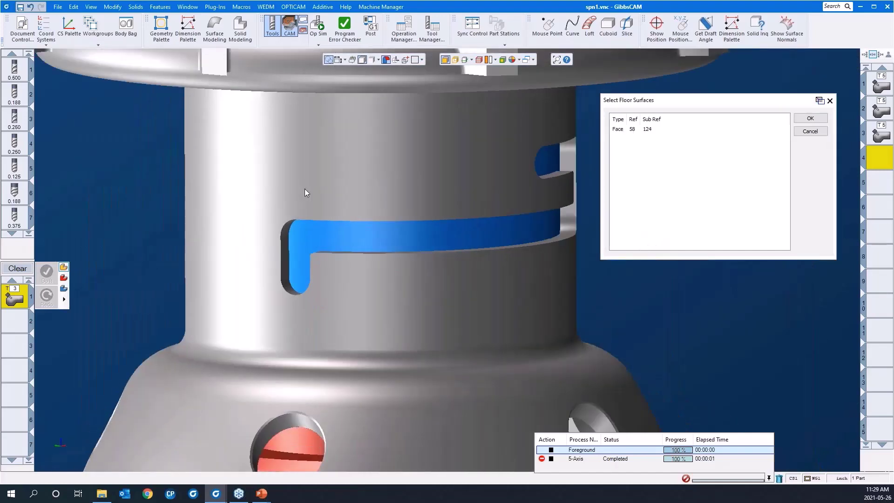
{"action": "middle_click_drag", "start_coordinate": [474, 235], "coordinate": [423, 256]}
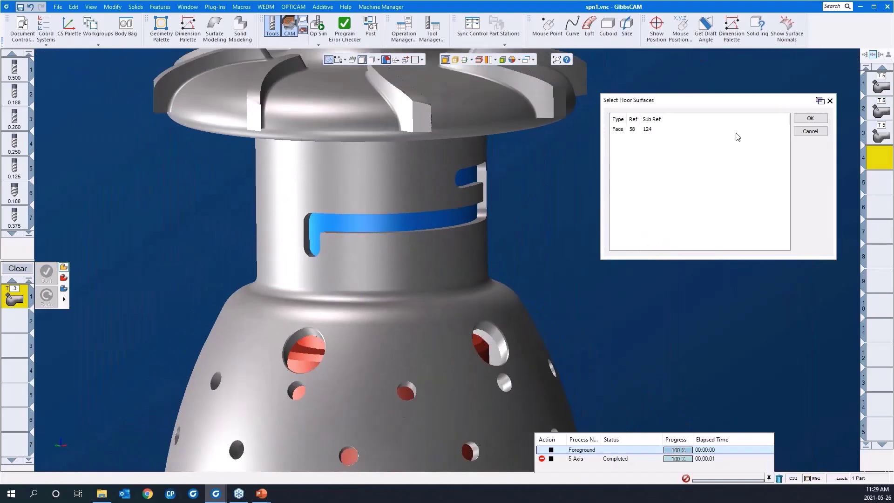
{"action": "left_click", "coordinate": [810, 118]}
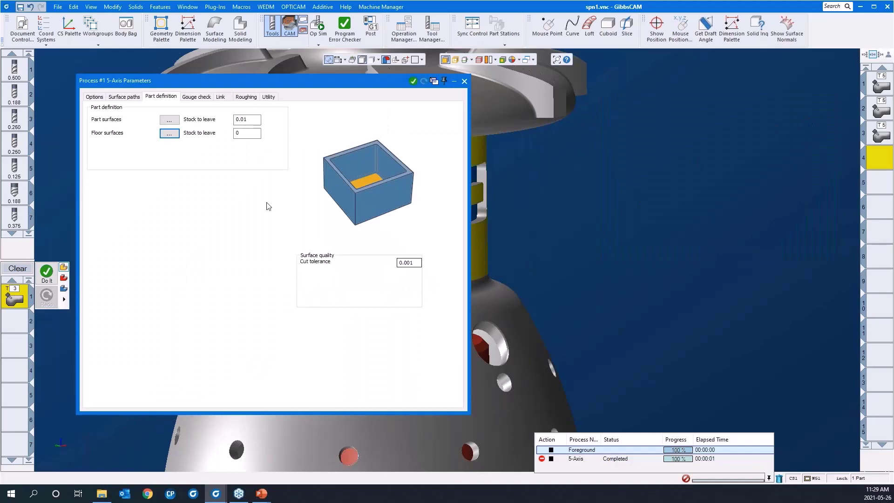
- Review the process's gouge check, link and helical ramp settings against the selected slot faces on the model
{"action": "left_click", "coordinate": [186, 100]}
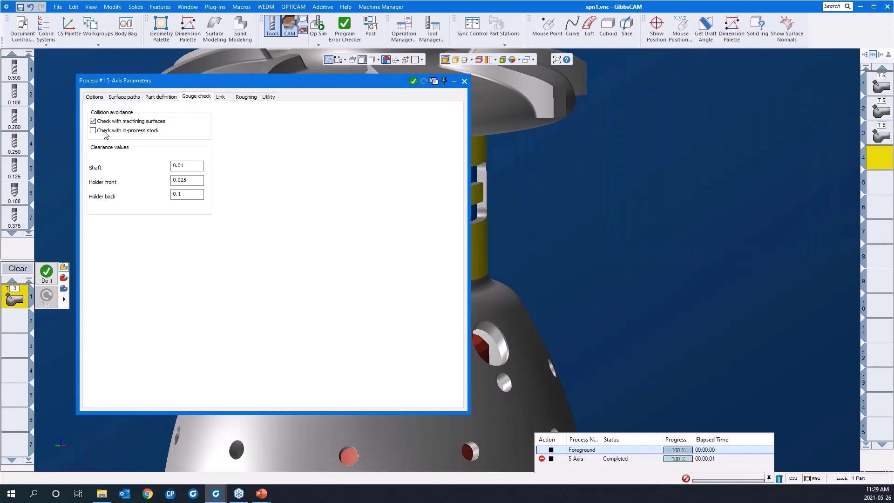
{"action": "left_click", "coordinate": [221, 99]}
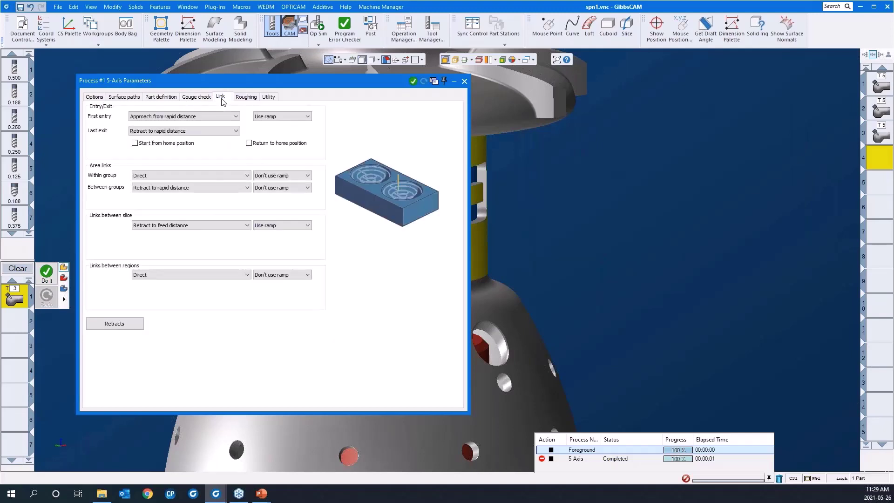
{"action": "left_click", "coordinate": [605, 242]}
{"action": "middle_click_drag", "start_coordinate": [606, 242], "coordinate": [838, 236]}
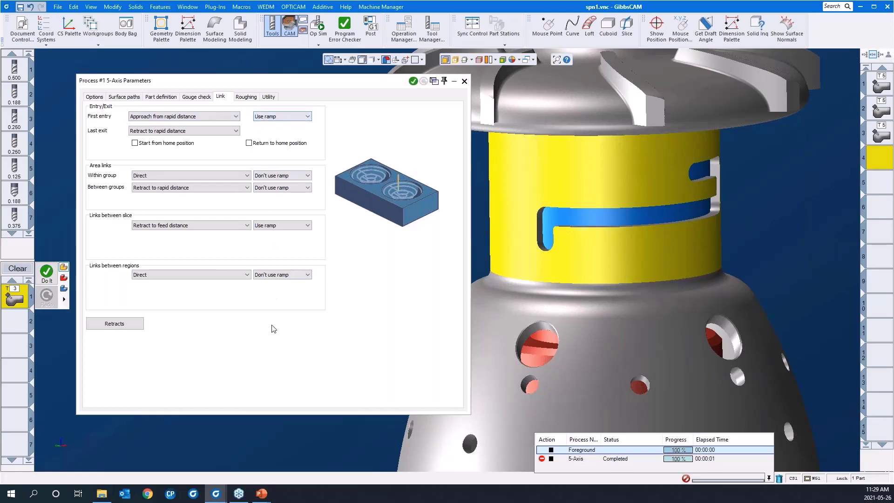
{"action": "left_click", "coordinate": [244, 97]}
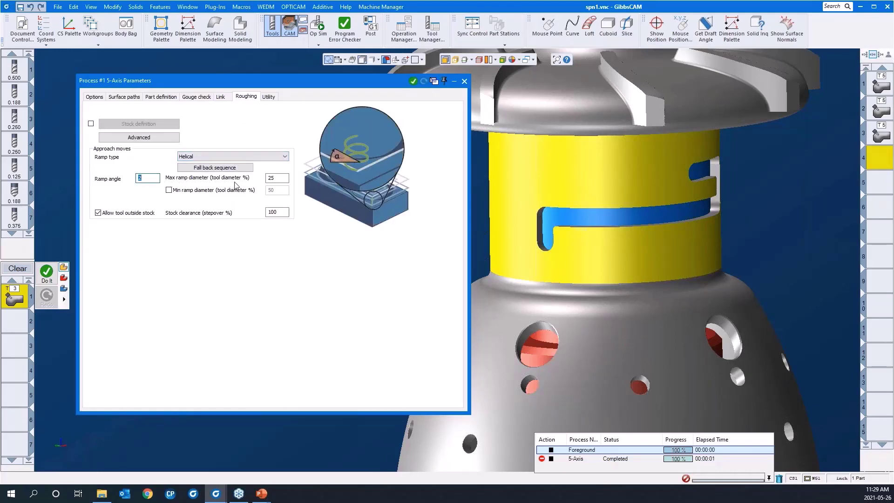
{"action": "left_click", "coordinate": [285, 181]}
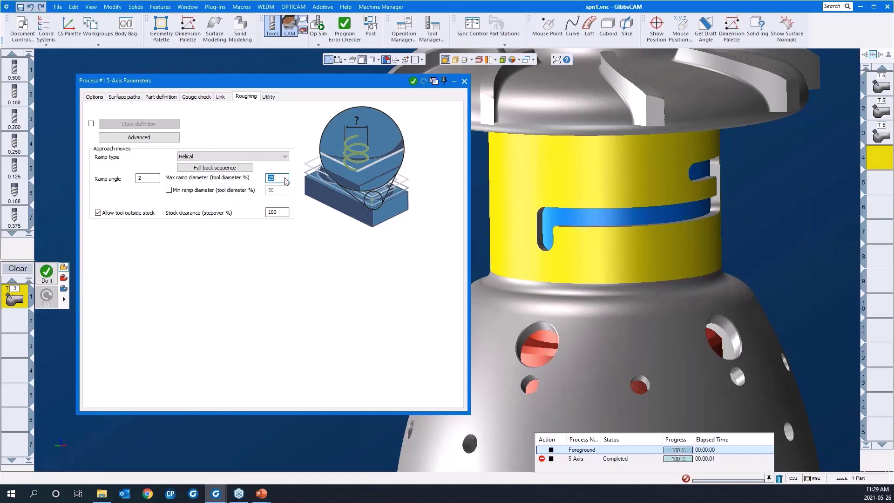
{"action": "left_click", "coordinate": [221, 100]}
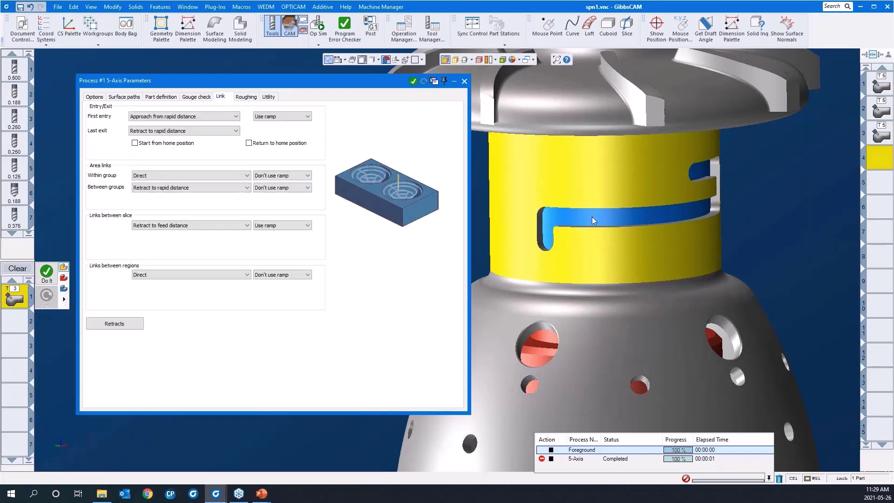
{"action": "middle_click_drag", "start_coordinate": [556, 284], "coordinate": [672, 221]}
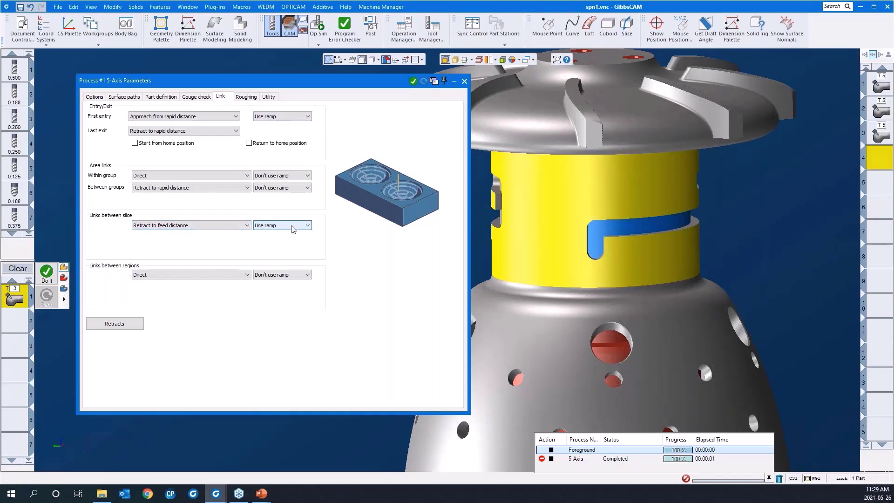
- Collapse the process parameters and generate the multiaxis roughing toolpath for the neck slot
{"action": "double_click", "coordinate": [219, 79]}
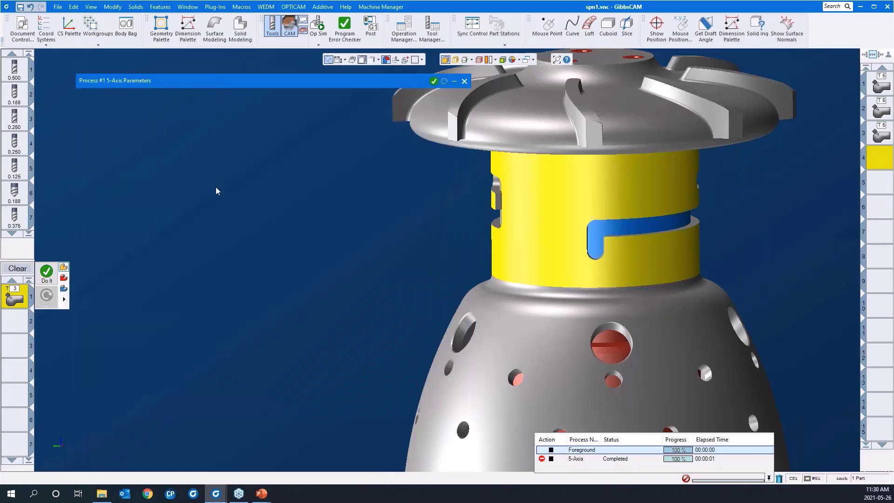
{"action": "right_click", "coordinate": [216, 191]}
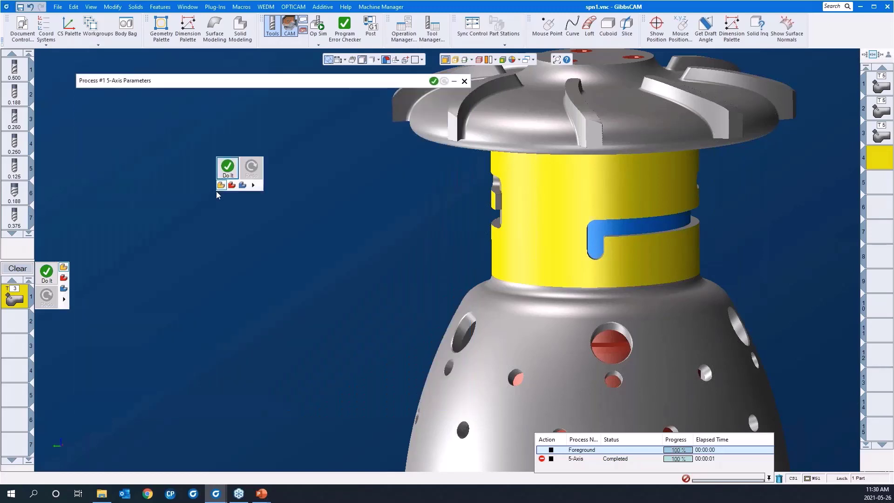
{"action": "left_click", "coordinate": [228, 170]}
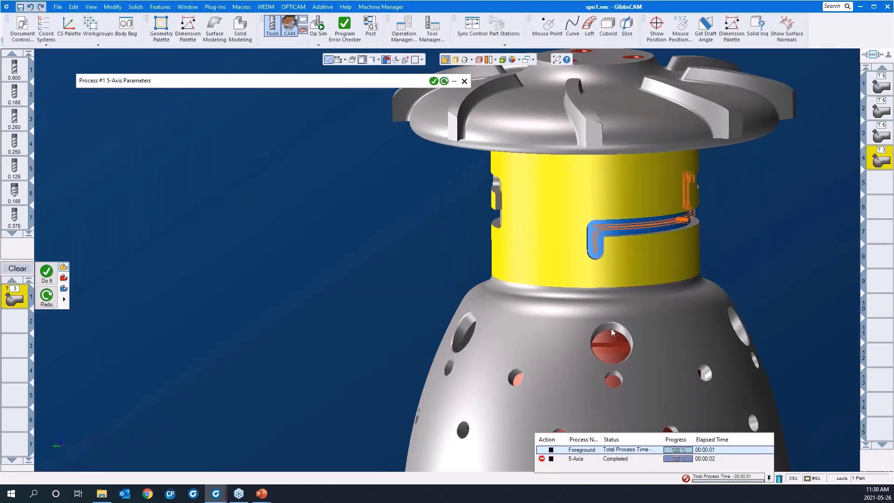
- Inspect the ramp entry moves of the slot toolpath up close and review the process's retract distances
{"action": "scroll", "coordinate": [713, 252], "scroll_direction": "up", "scroll_amount": 5}
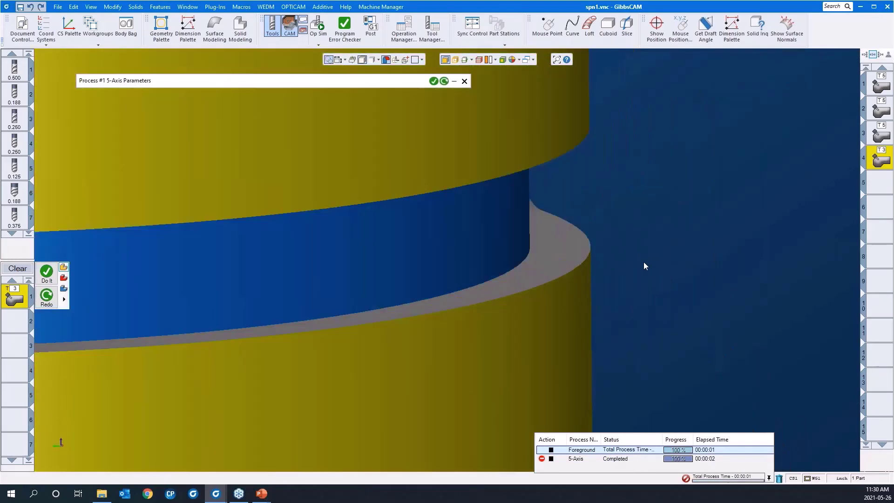
{"action": "middle_click_drag", "start_coordinate": [767, 220], "coordinate": [519, 231]}
{"action": "left_click", "coordinate": [375, 83]}
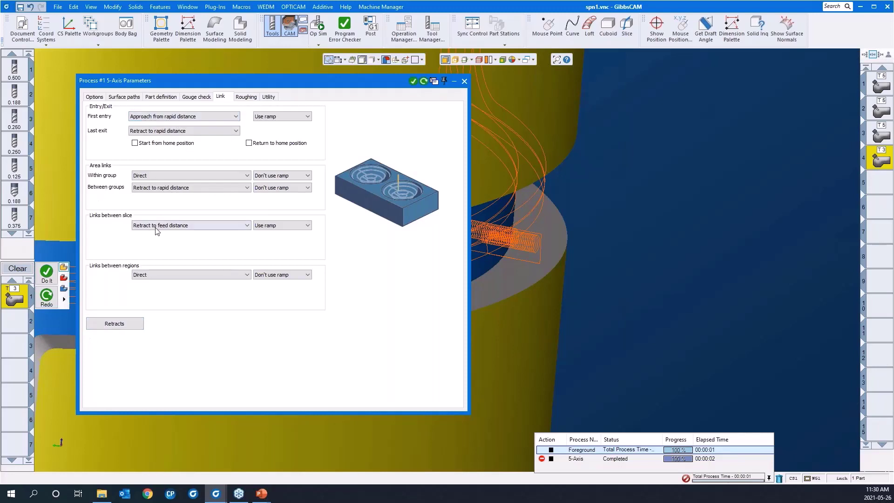
{"action": "left_click", "coordinate": [121, 326]}
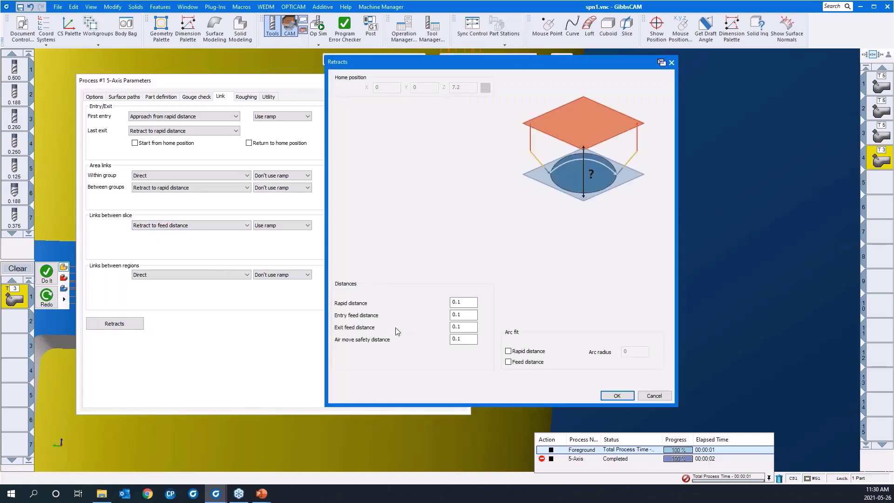
{"action": "left_click", "coordinate": [463, 314]}
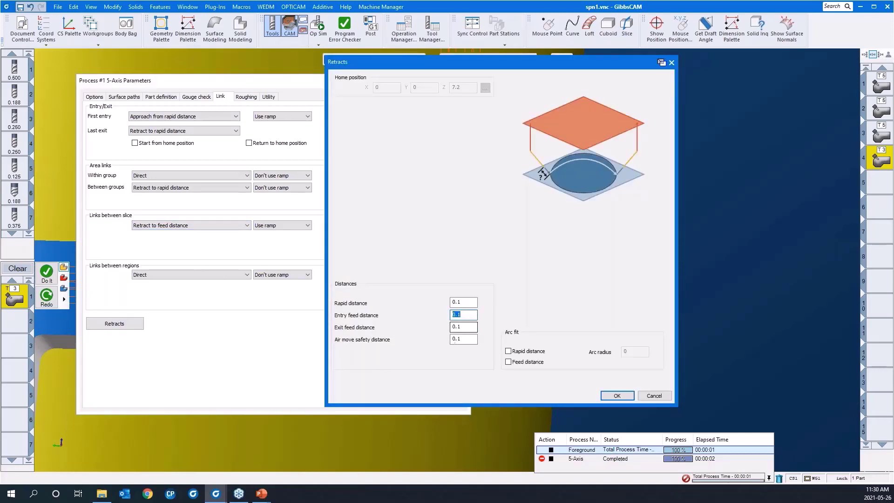
{"action": "left_click", "coordinate": [621, 397]}
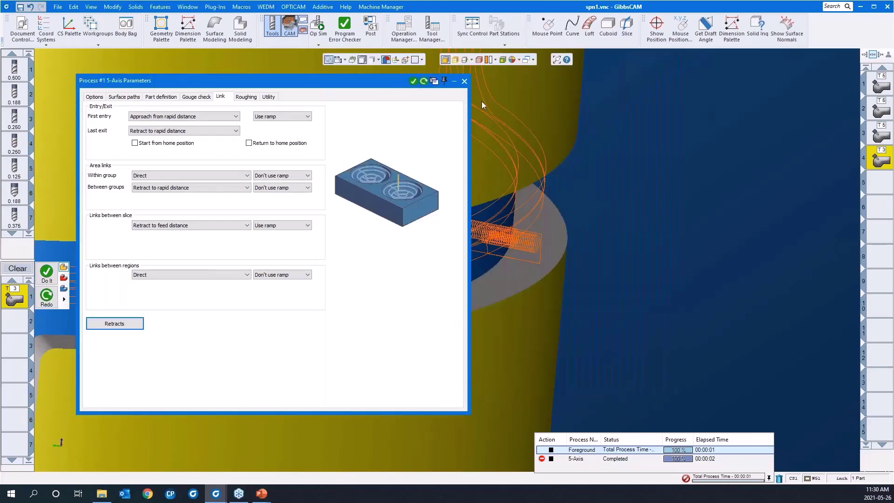
- Close the slot roughing process, make the next empty operation position active, and clear the process list
{"action": "left_click", "coordinate": [464, 82]}
{"action": "middle_click_drag", "start_coordinate": [535, 154], "coordinate": [488, 140]}
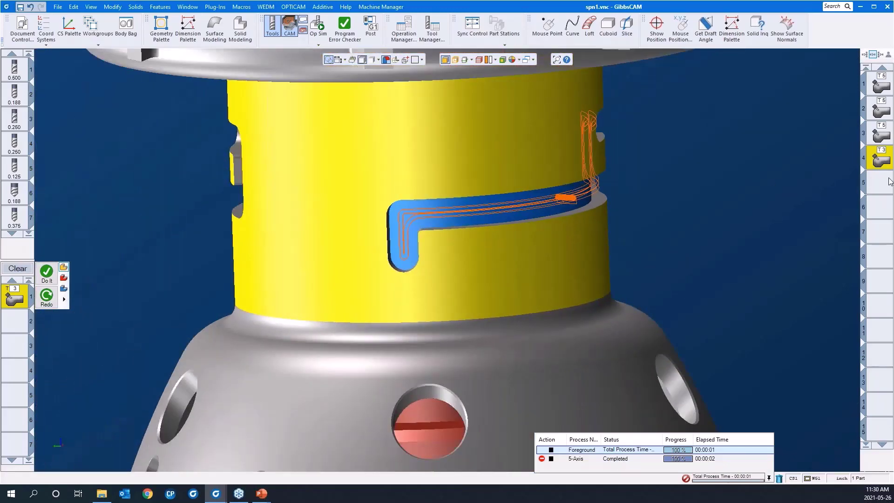
{"action": "left_click", "coordinate": [883, 182]}
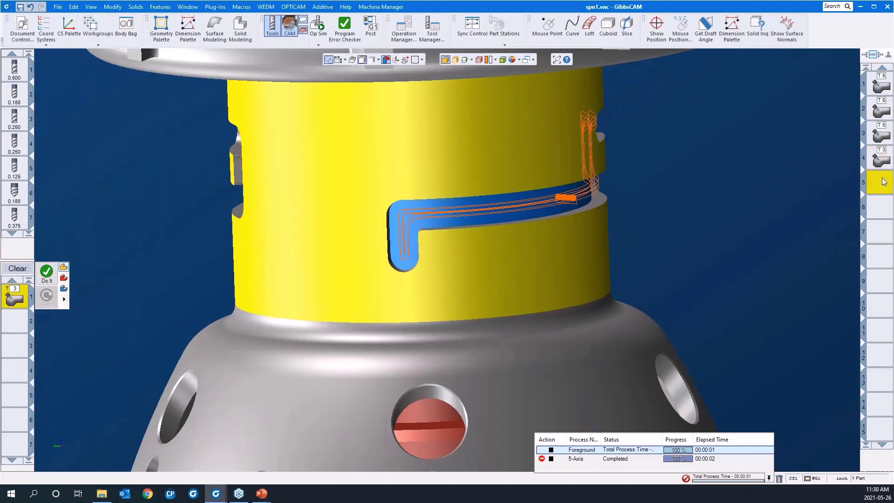
{"action": "left_click", "coordinate": [21, 273]}
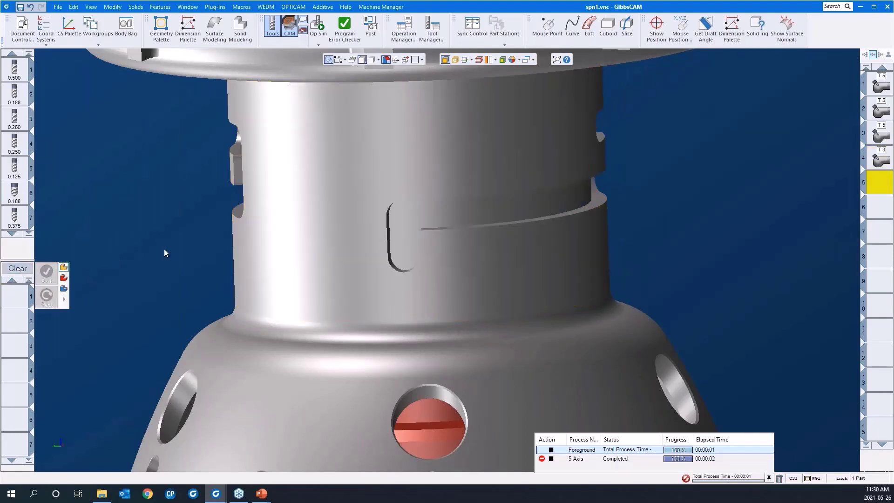
- Load the saved "swarf 4AS slot" process list and open the process at its surface path settings
{"action": "right_click", "coordinate": [9, 298]}
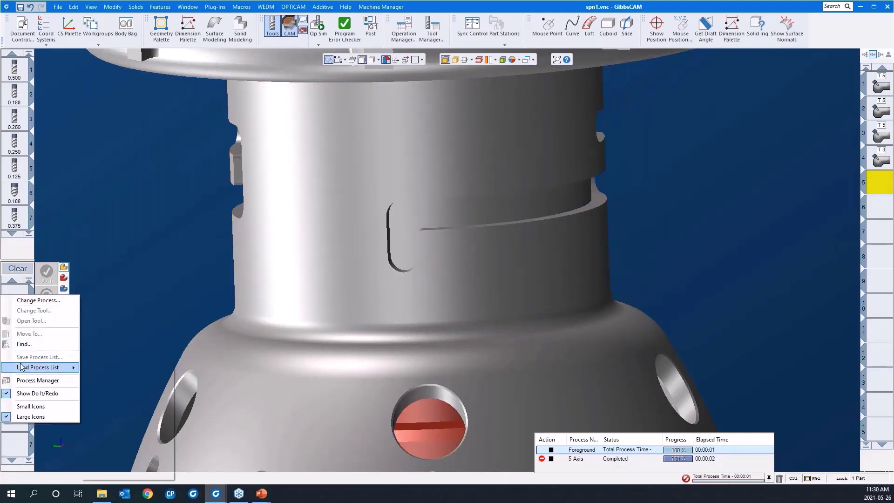
{"action": "mouse_move", "coordinate": [23, 367]}
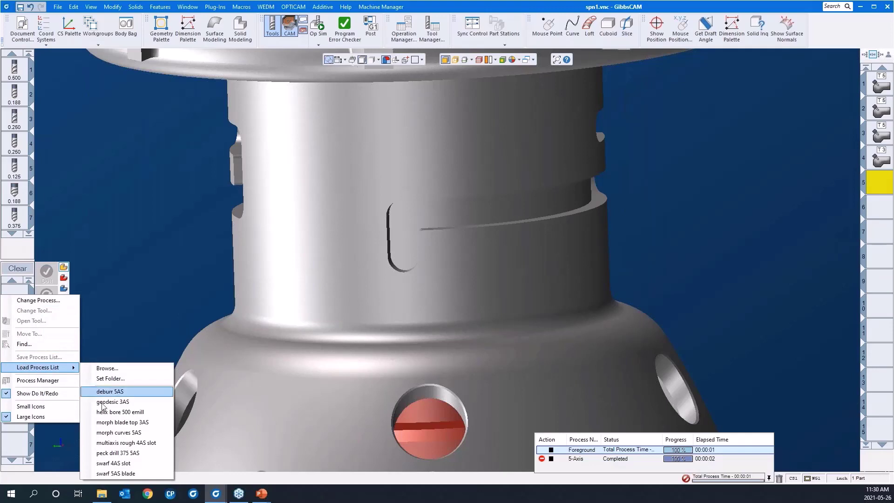
{"action": "left_click", "coordinate": [132, 463]}
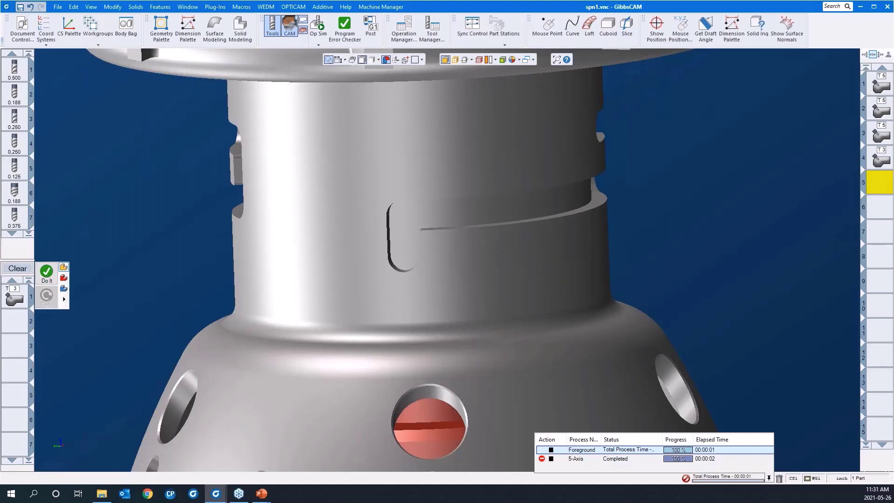
{"action": "left_click", "coordinate": [14, 299]}
{"action": "double_click", "coordinate": [14, 298]}
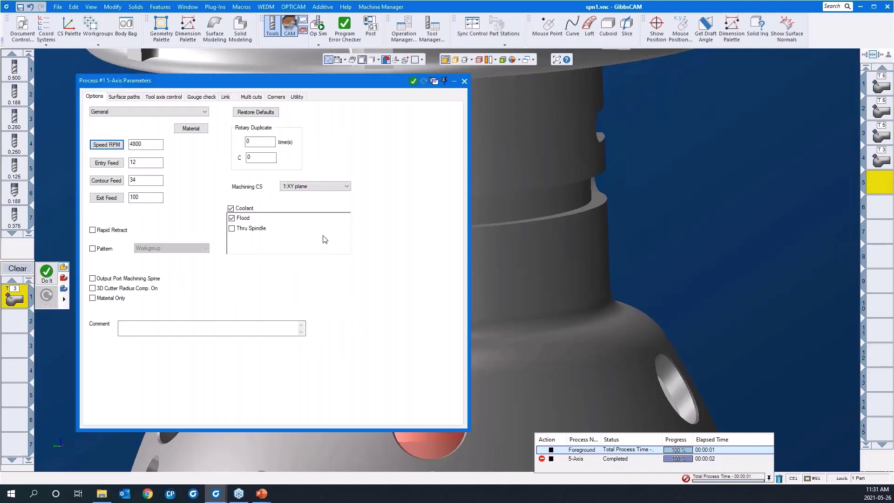
{"action": "left_click", "coordinate": [135, 97]}
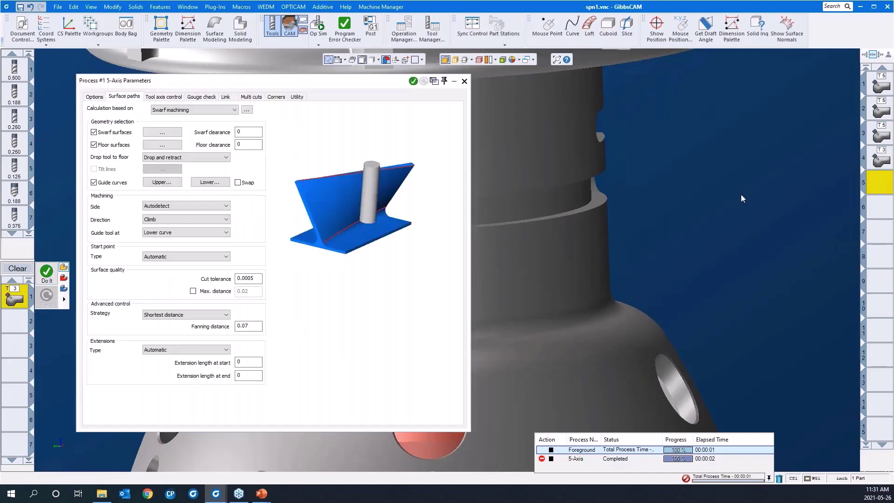
- Assign the neck slot's side wall faces as the swarf surfaces, extending the selection from one picked wall face
{"action": "scroll", "coordinate": [741, 195], "scroll_direction": "up", "scroll_amount": 3}
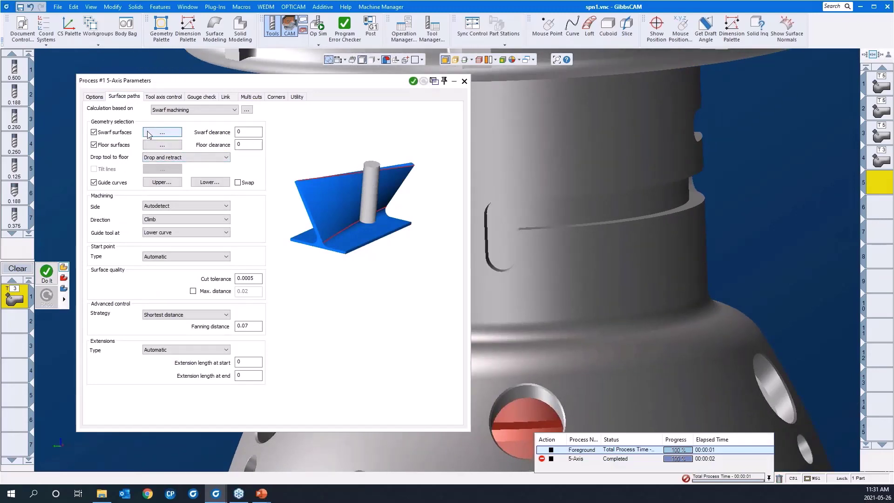
{"action": "left_click", "coordinate": [148, 134]}
{"action": "scroll", "coordinate": [517, 311], "scroll_direction": "up", "scroll_amount": 2}
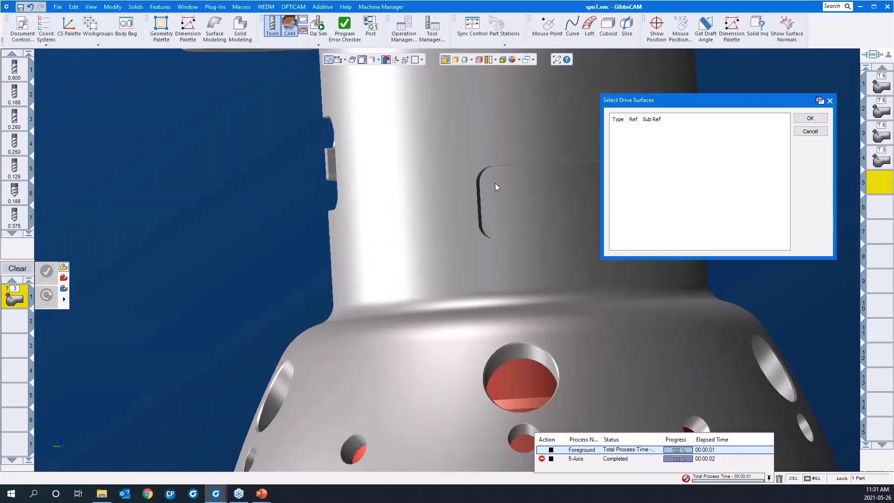
{"action": "middle_click_drag", "start_coordinate": [495, 186], "coordinate": [475, 119]}
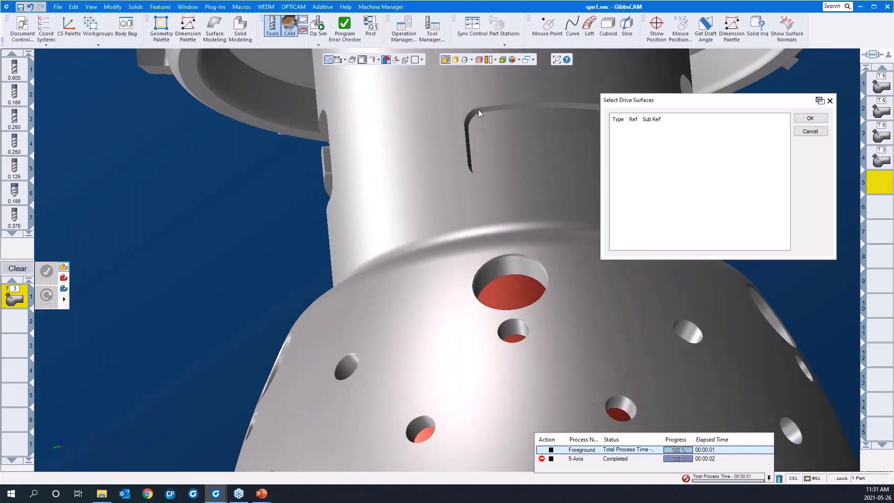
{"action": "left_click", "coordinate": [479, 110]}
{"action": "right_click", "coordinate": [479, 110]}
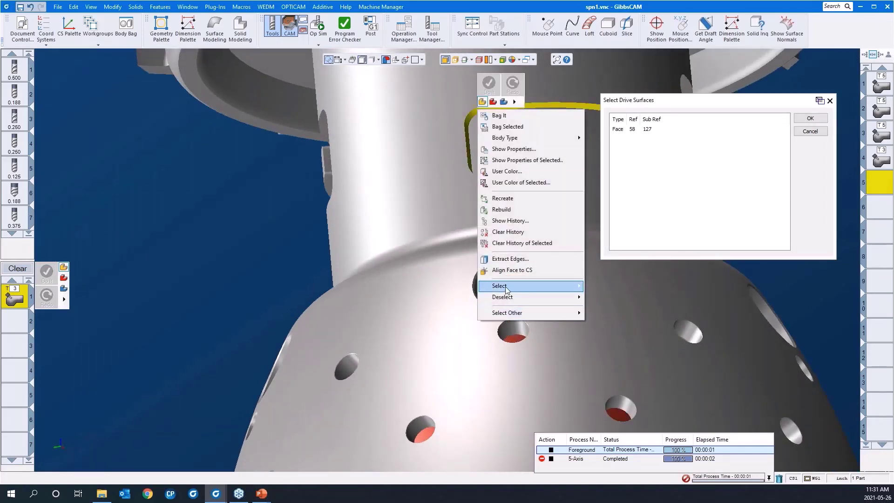
{"action": "mouse_move", "coordinate": [539, 289]}
{"action": "left_click", "coordinate": [604, 288]}
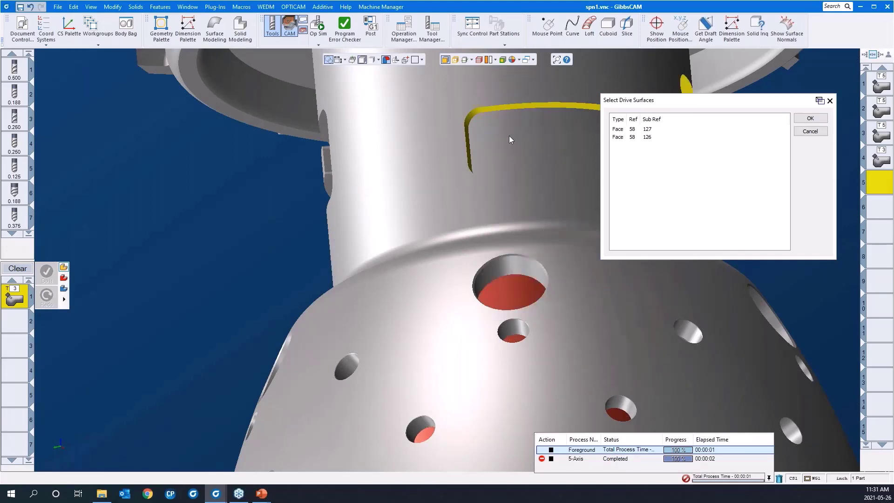
{"action": "middle_click_drag", "start_coordinate": [509, 136], "coordinate": [401, 419]}
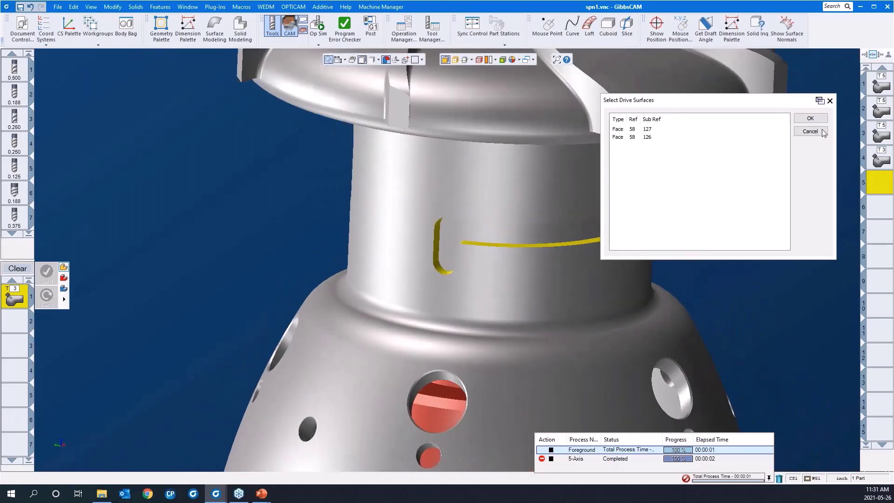
{"action": "left_click", "coordinate": [810, 118]}
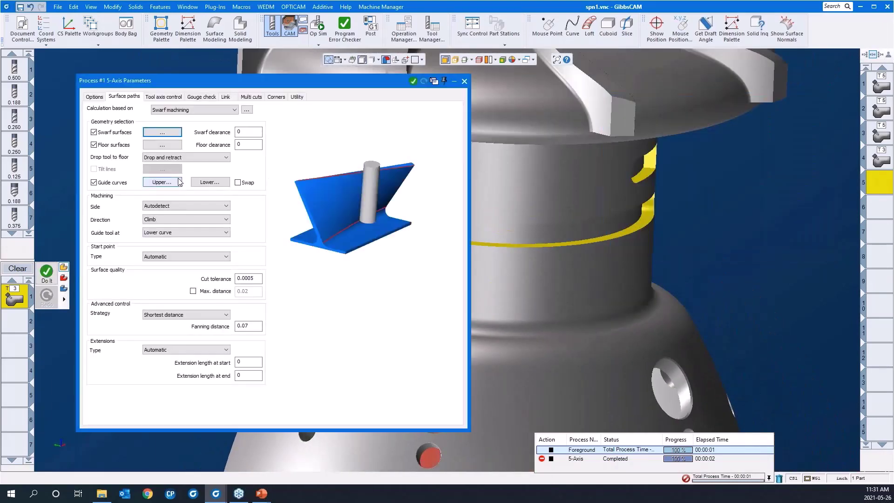
- Assign the neck slot's floor face as the floor surface of the swarf process
{"action": "left_click", "coordinate": [155, 147]}
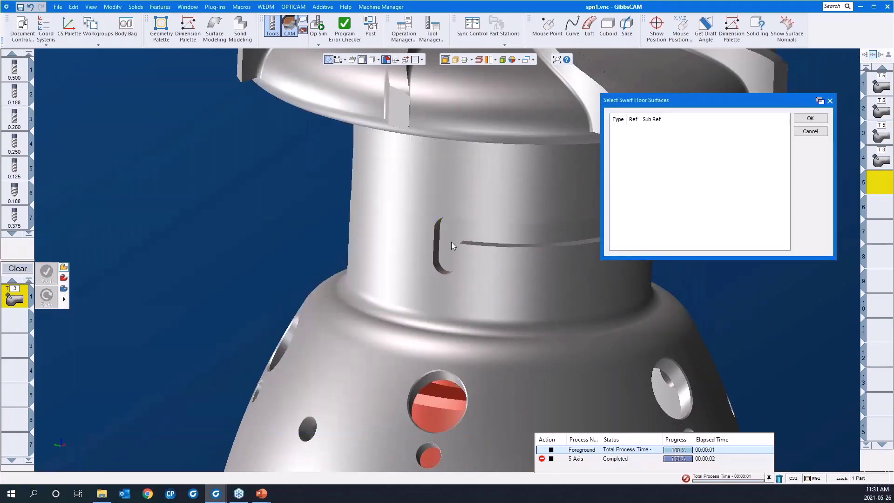
{"action": "left_click", "coordinate": [451, 242]}
{"action": "left_click", "coordinate": [810, 118]}
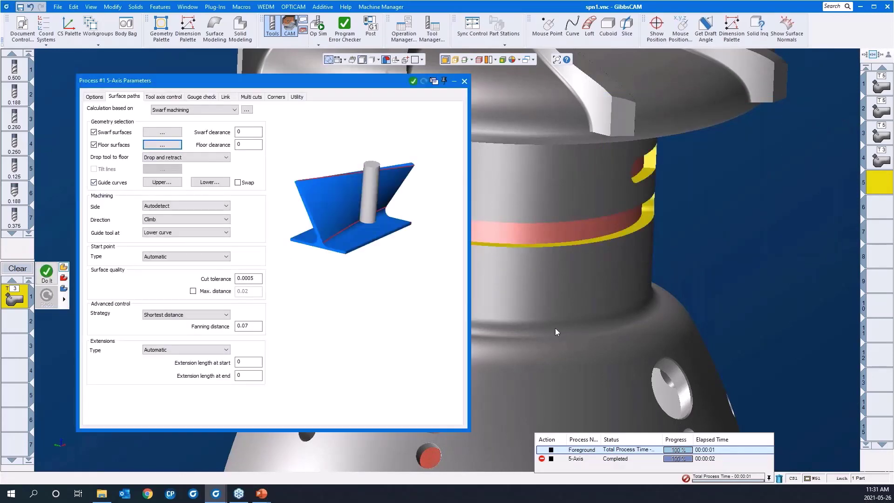
- Display the model's edges and assign the slot's outer edge loop as the upper guide curve
{"action": "middle_click_drag", "start_coordinate": [555, 328], "coordinate": [577, 330]}
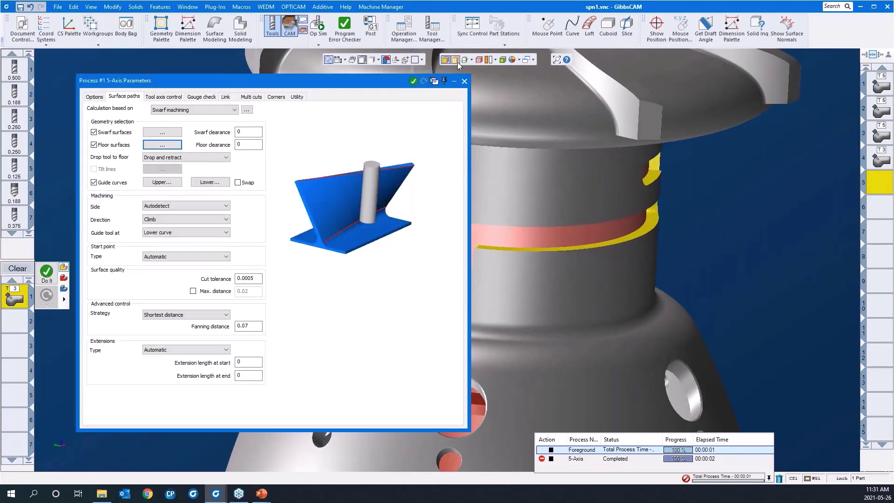
{"action": "left_click", "coordinate": [456, 61]}
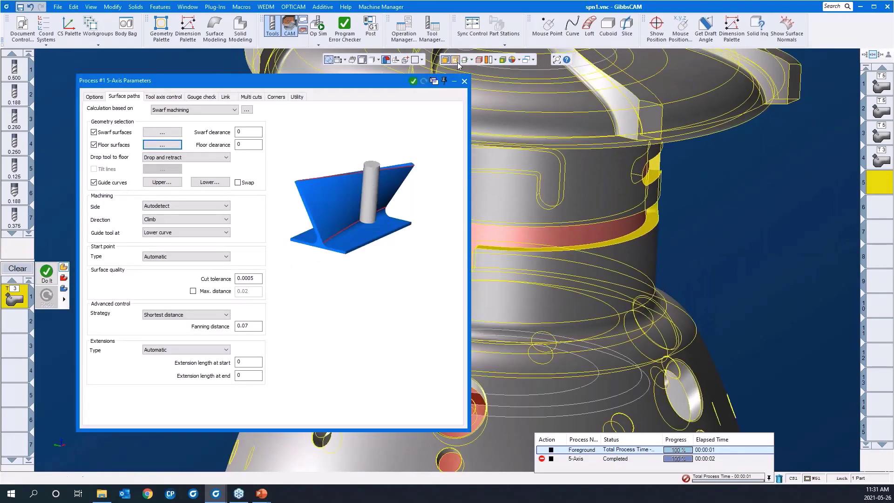
{"action": "left_click", "coordinate": [162, 182]}
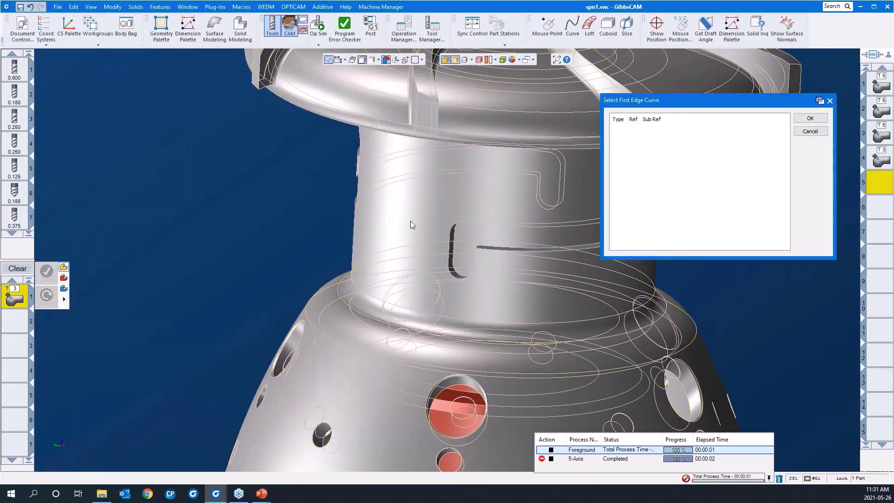
{"action": "left_click", "coordinate": [537, 250]}
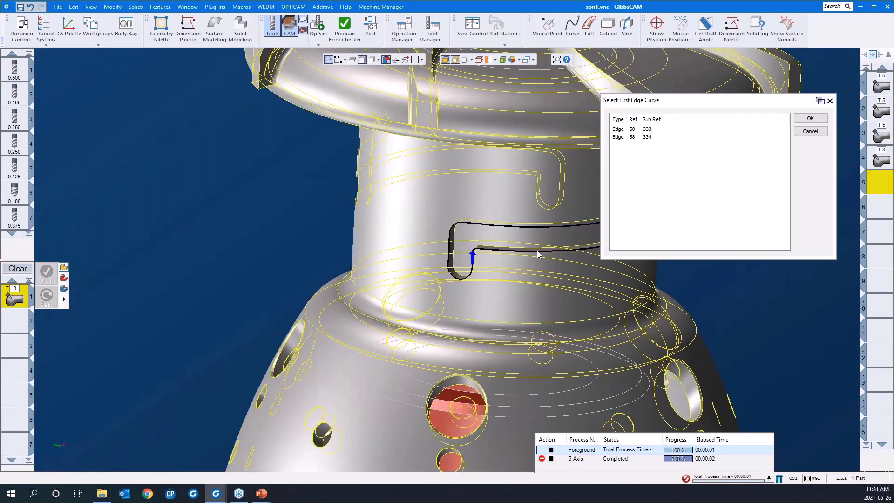
{"action": "scroll", "coordinate": [180, 323], "scroll_direction": "down", "scroll_amount": 3}
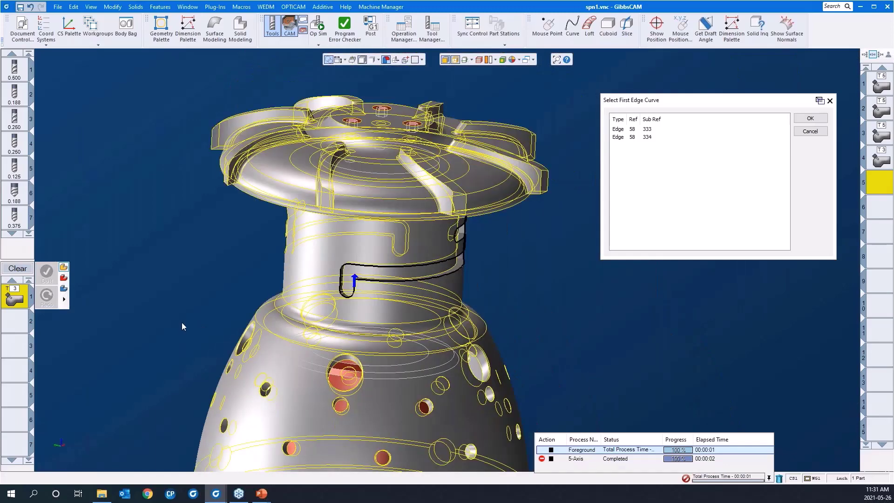
{"action": "left_click", "coordinate": [811, 121]}
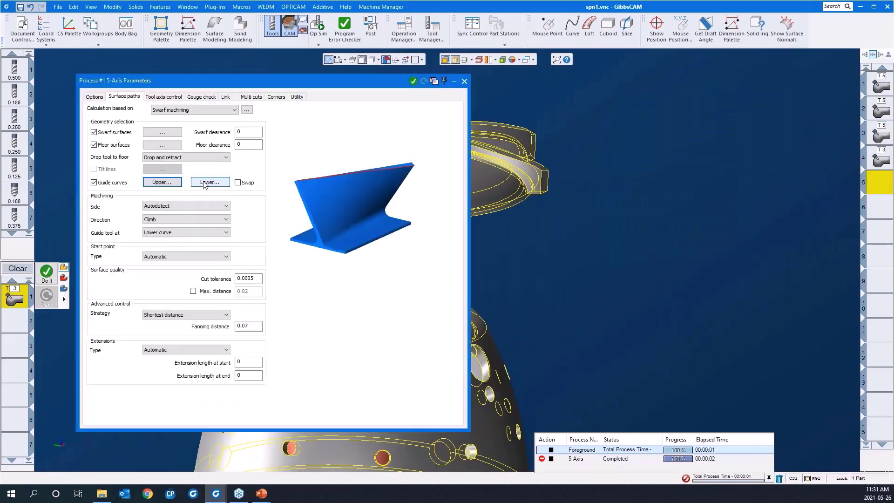
- Assign the edge loop around the slot's floor as the lower guide curve
{"action": "left_click", "coordinate": [205, 182]}
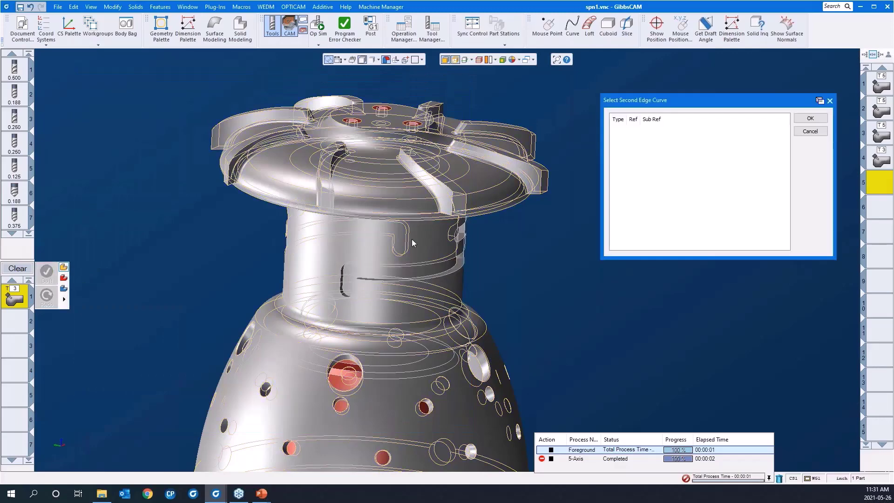
{"action": "scroll", "coordinate": [488, 297], "scroll_direction": "up", "scroll_amount": 5}
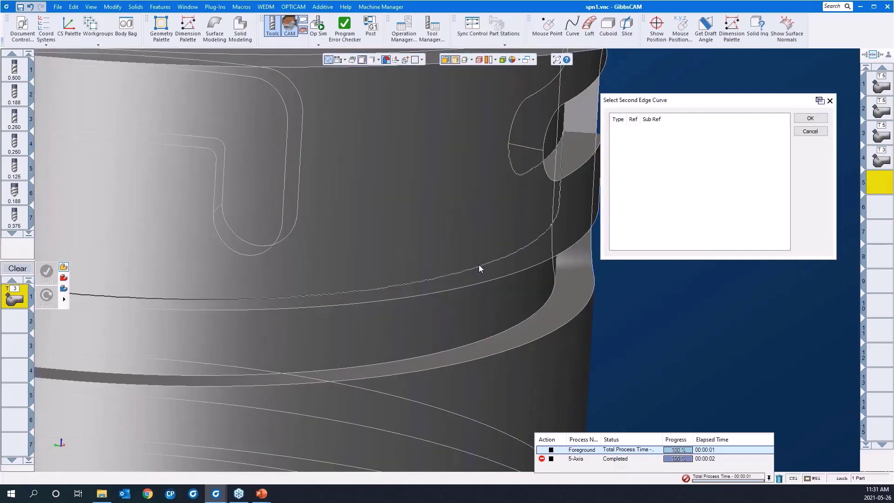
{"action": "left_click", "coordinate": [478, 264]}
{"action": "scroll", "coordinate": [444, 256], "scroll_direction": "down", "scroll_amount": 2}
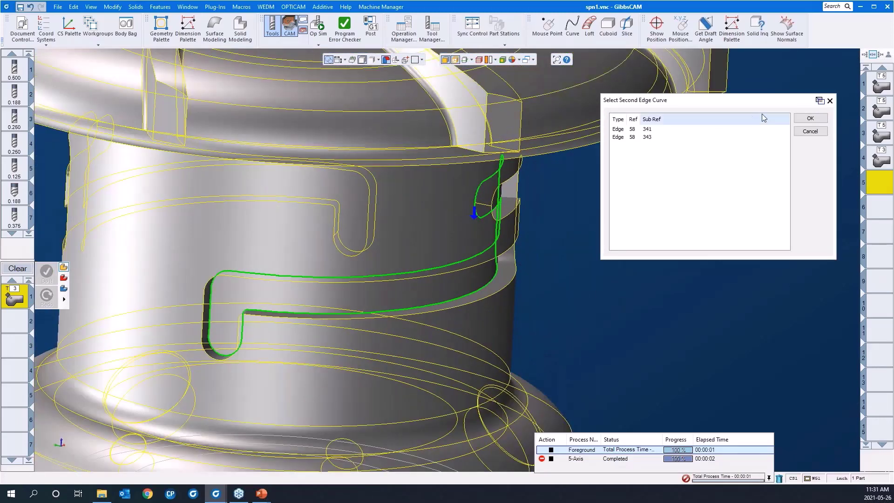
{"action": "left_click", "coordinate": [810, 119]}
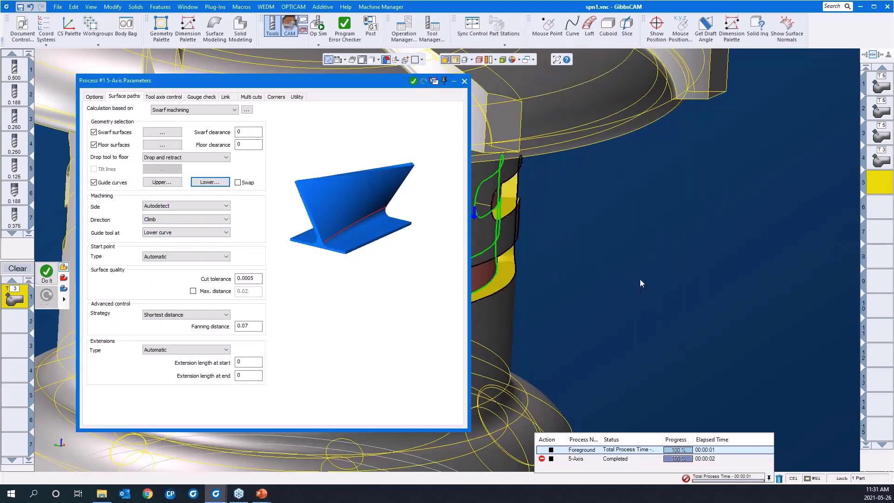
- Review the swarf process's advanced strategy choices and the output formats available for tool axis control
{"action": "scroll", "coordinate": [639, 283], "scroll_direction": "down", "scroll_amount": 5}
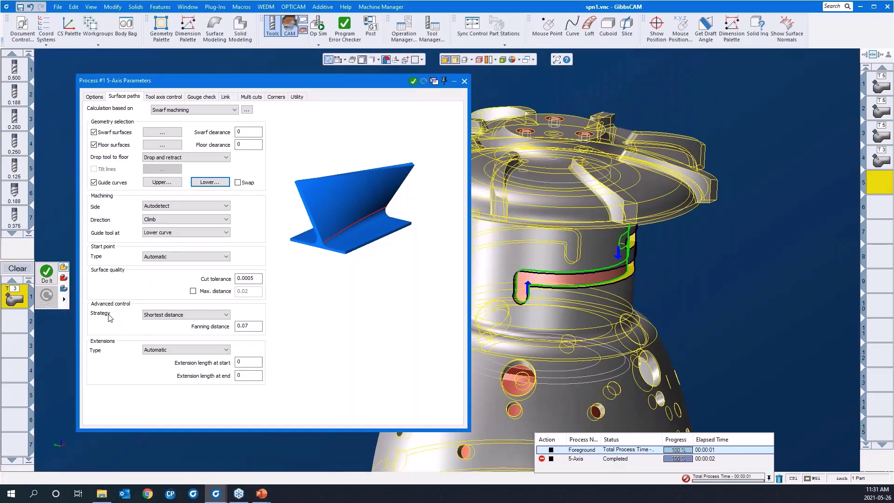
{"action": "left_click", "coordinate": [145, 315]}
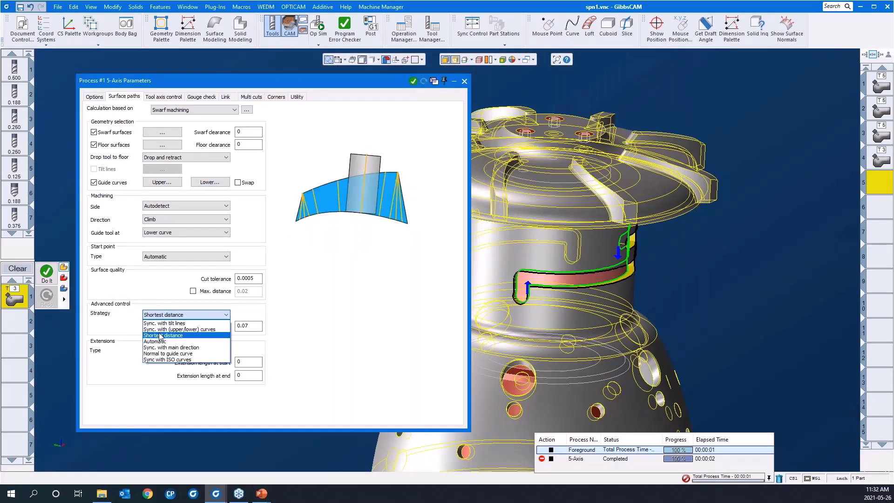
{"action": "left_click", "coordinate": [164, 316]}
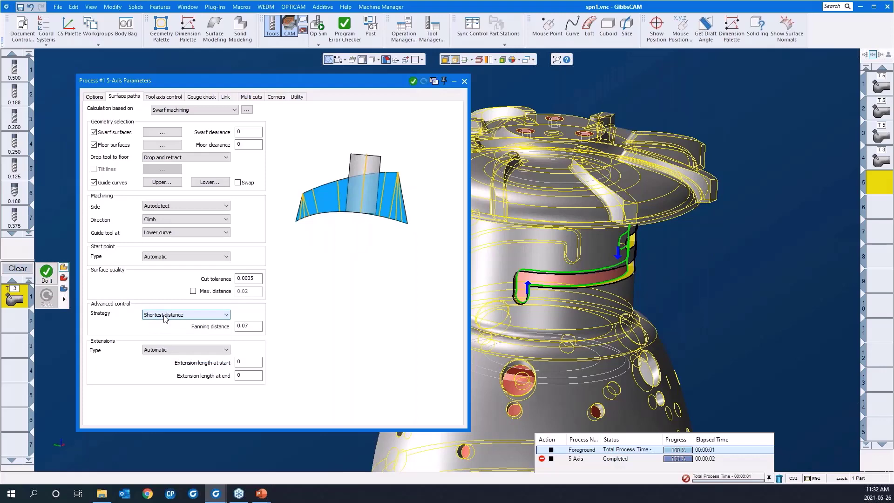
{"action": "left_click", "coordinate": [164, 97]}
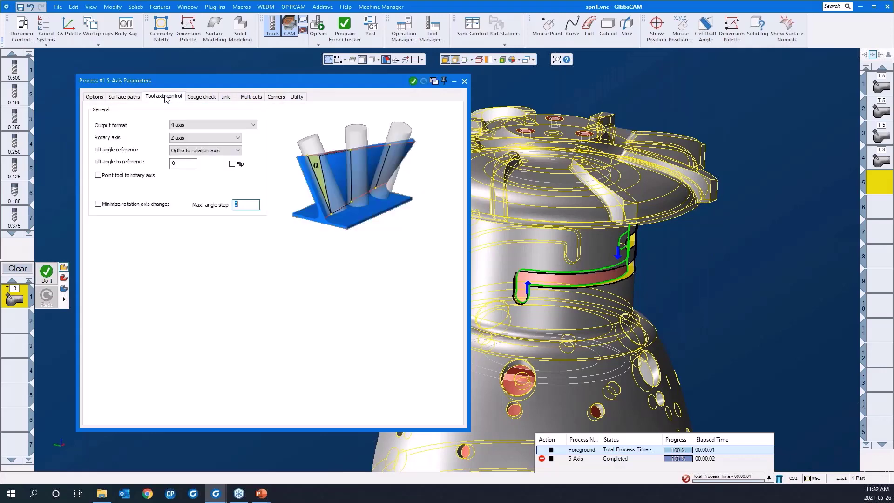
{"action": "left_click", "coordinate": [183, 129]}
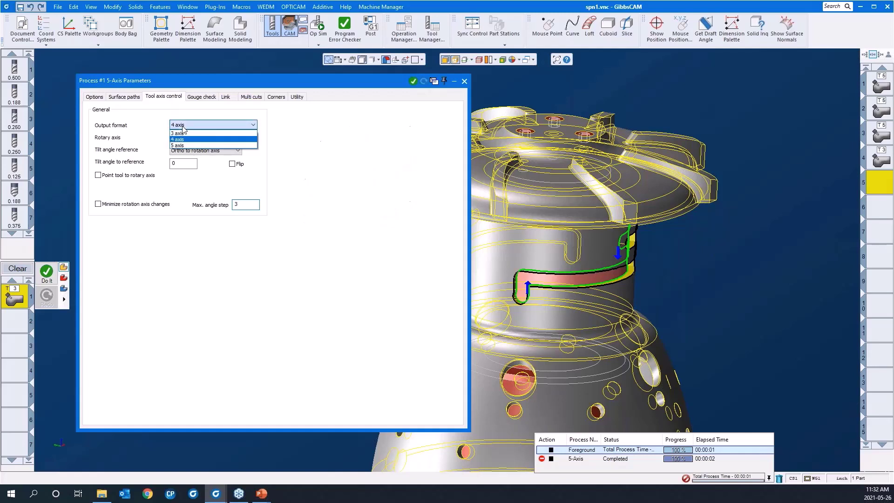
{"action": "left_click", "coordinate": [182, 139]}
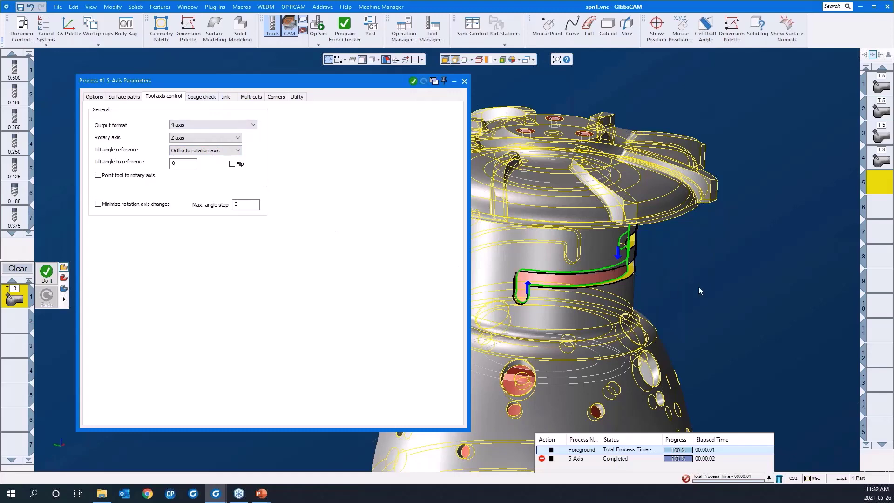
{"action": "scroll", "coordinate": [729, 238], "scroll_direction": "down", "scroll_amount": 3}
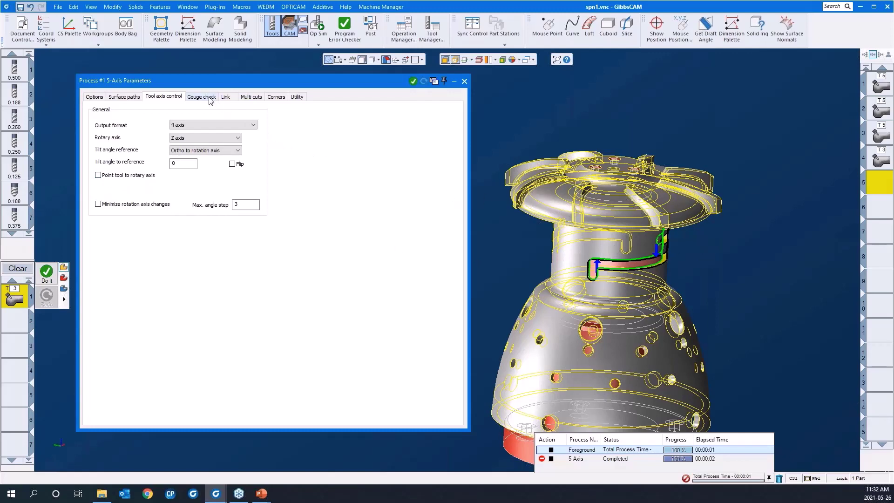
- Set the swarf process's default lead-in to Horizontal tangent arc and copy the lead-in settings to the lead-out
{"action": "left_click", "coordinate": [245, 97]}
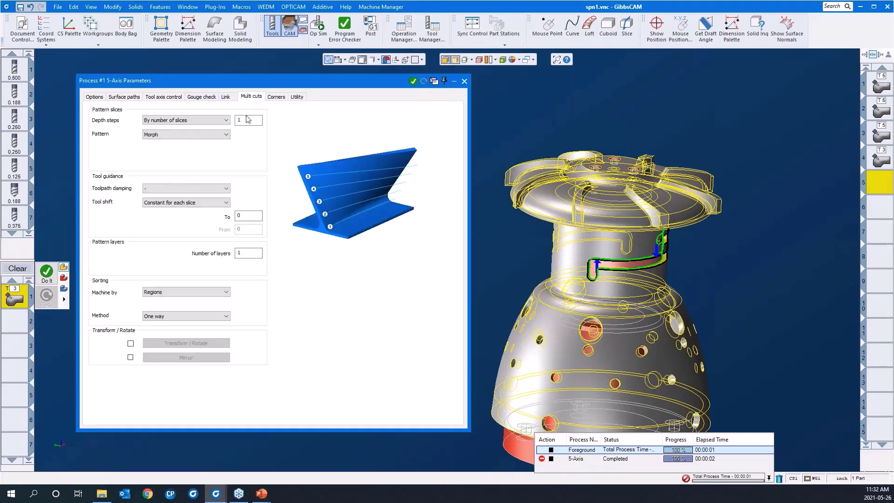
{"action": "left_click", "coordinate": [225, 97]}
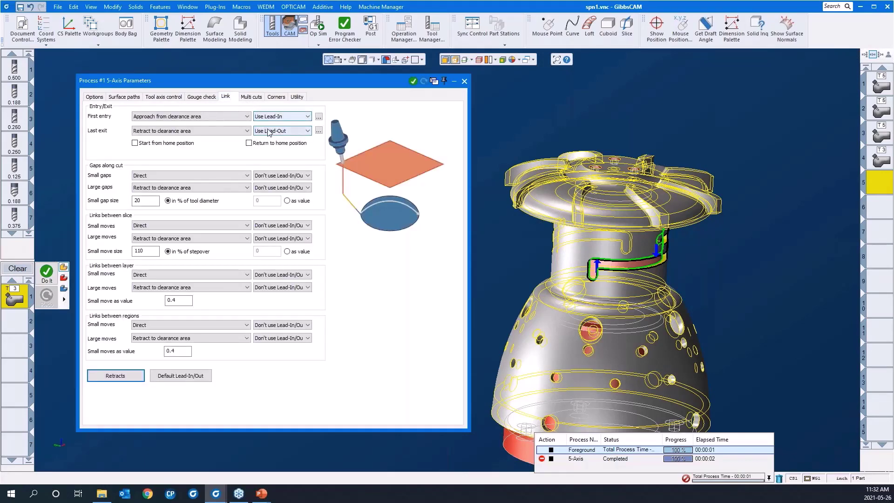
{"action": "left_click", "coordinate": [187, 377]}
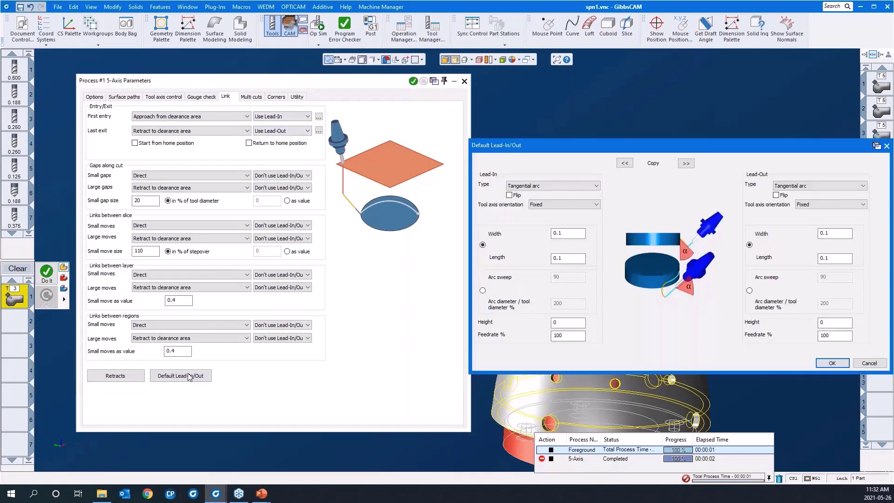
{"action": "left_click", "coordinate": [534, 187]}
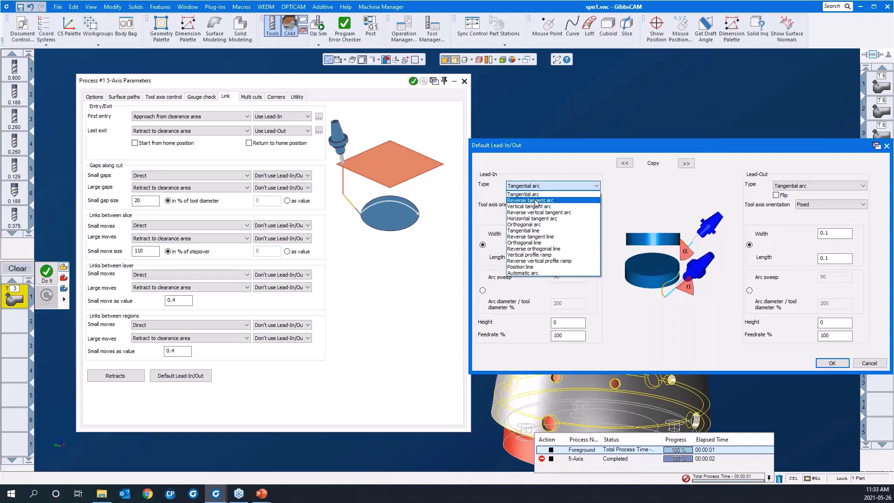
{"action": "left_click", "coordinate": [535, 219]}
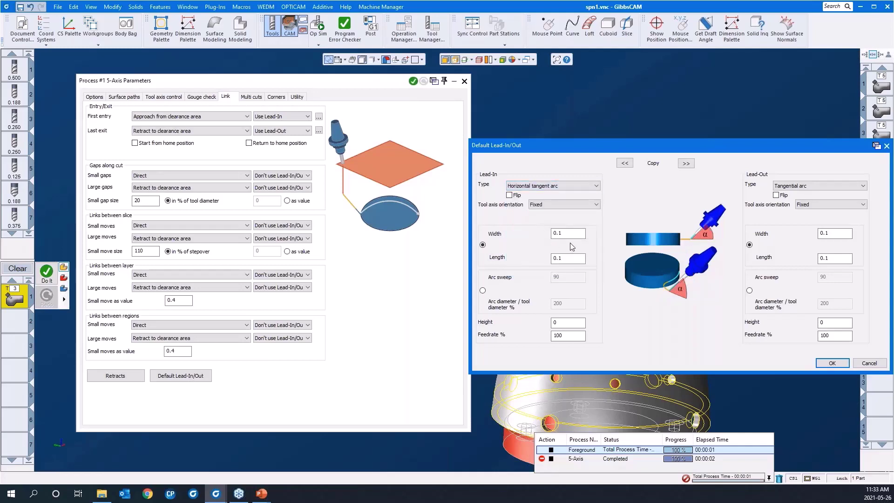
{"action": "left_click", "coordinate": [687, 164]}
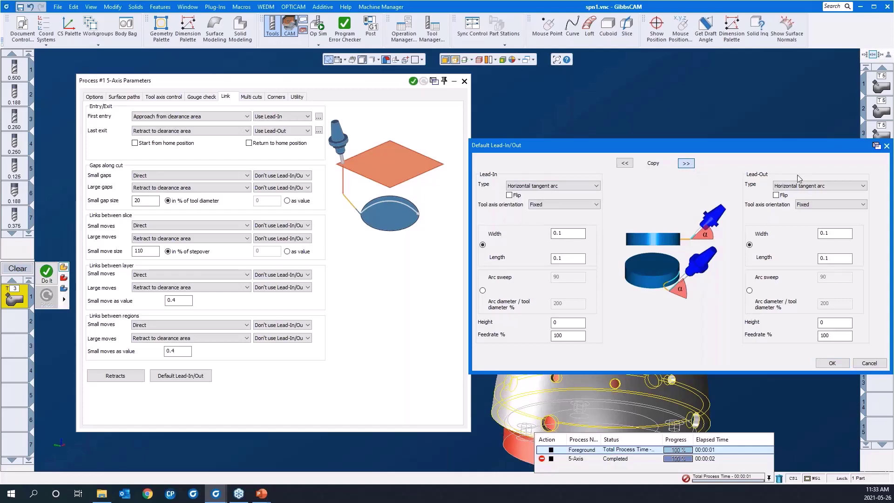
{"action": "left_click", "coordinate": [831, 364]}
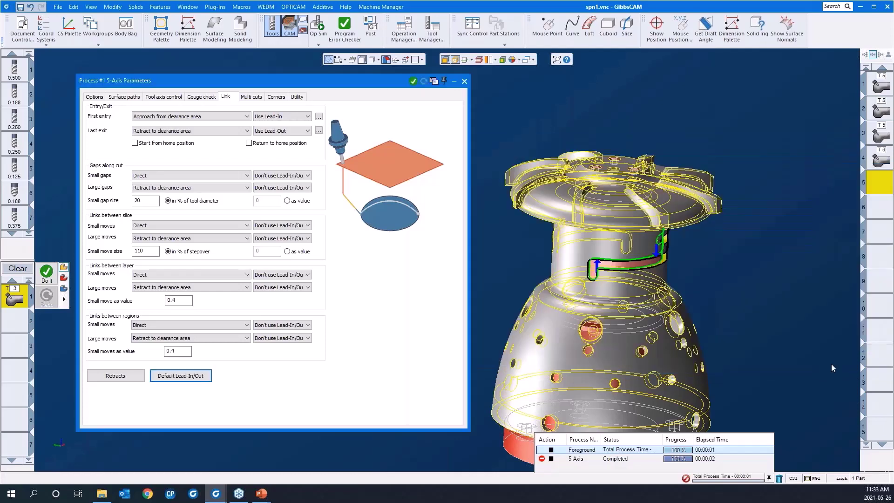
- Generate the swarf finishing operation's toolpath and inspect it along the neck slot
{"action": "double_click", "coordinate": [378, 82]}
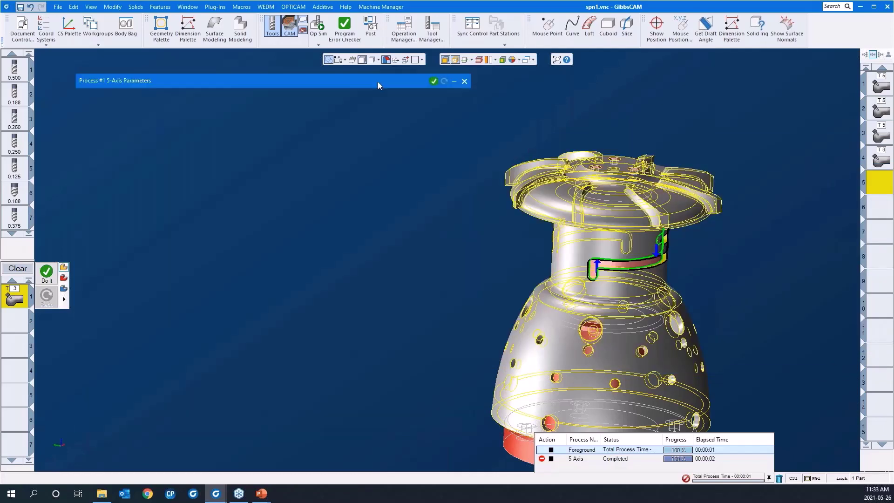
{"action": "right_click", "coordinate": [348, 170]}
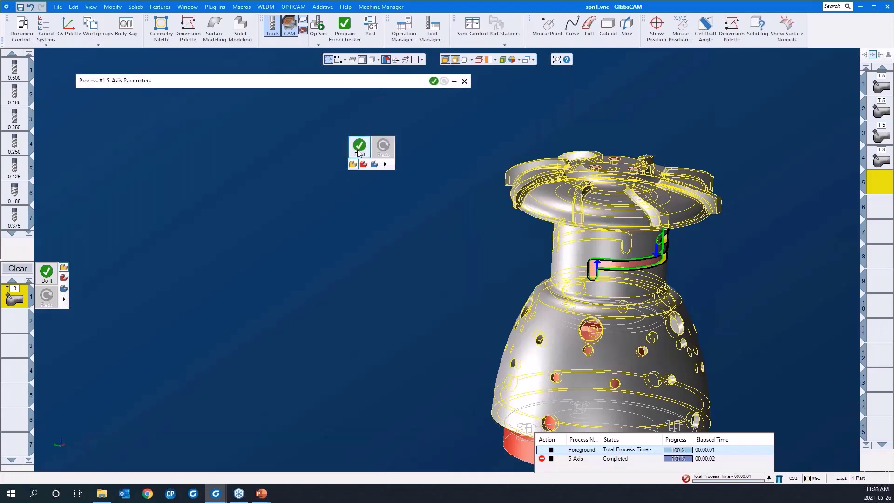
{"action": "left_click", "coordinate": [358, 149]}
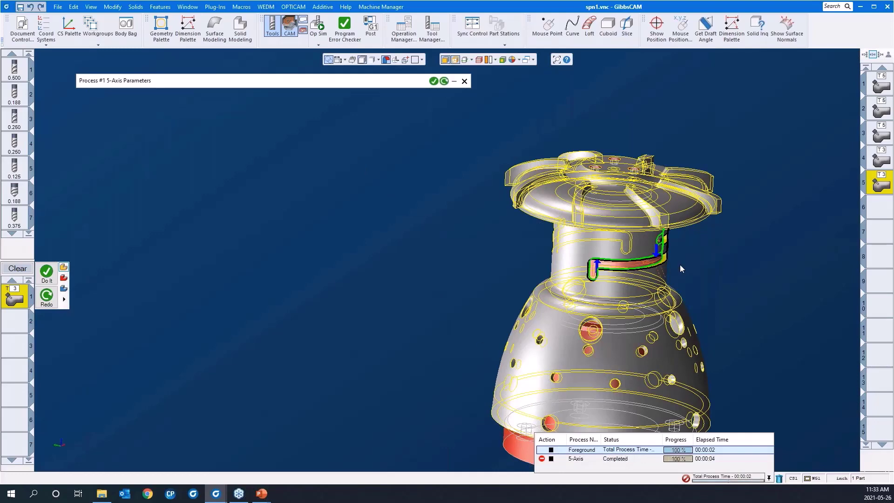
{"action": "middle_click_drag", "start_coordinate": [680, 266], "coordinate": [557, 219]}
{"action": "left_click_drag", "start_coordinate": [551, 242], "coordinate": [718, 333]}
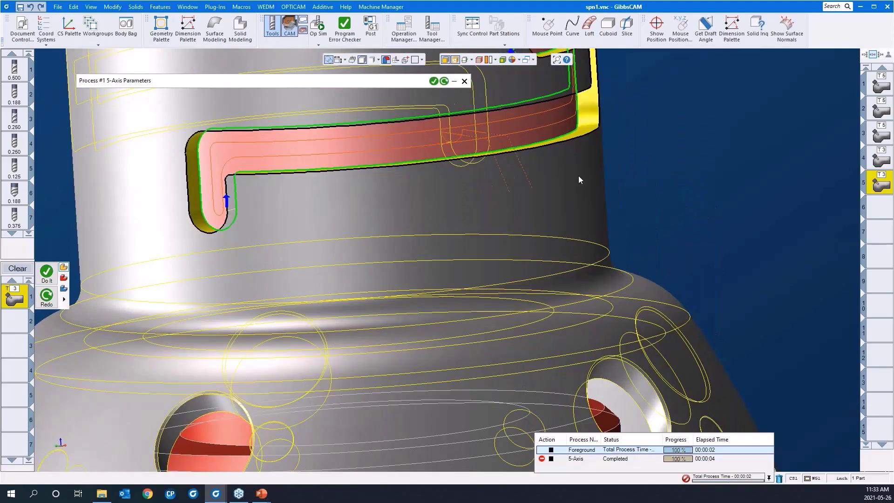
{"action": "middle_click_drag", "start_coordinate": [578, 175], "coordinate": [647, 213]}
{"action": "scroll", "coordinate": [647, 213], "scroll_direction": "down", "scroll_amount": 3}
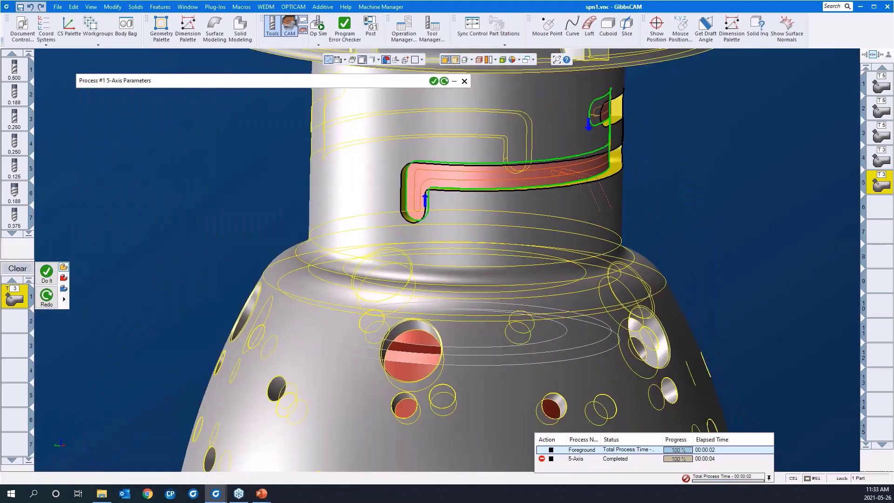
{"action": "scroll", "coordinate": [783, 212], "scroll_direction": "down", "scroll_amount": 2}
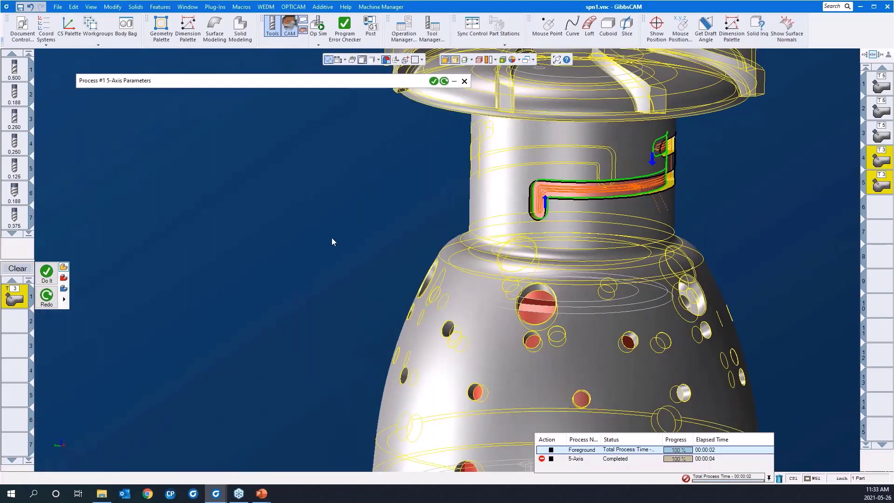
{"action": "scroll", "coordinate": [322, 235], "scroll_direction": "down", "scroll_amount": 1}
- Simulate both neck slot operations in Op Sim with the tool holder displayed, slowing the playback during the cut
{"action": "left_click", "coordinate": [320, 25]}
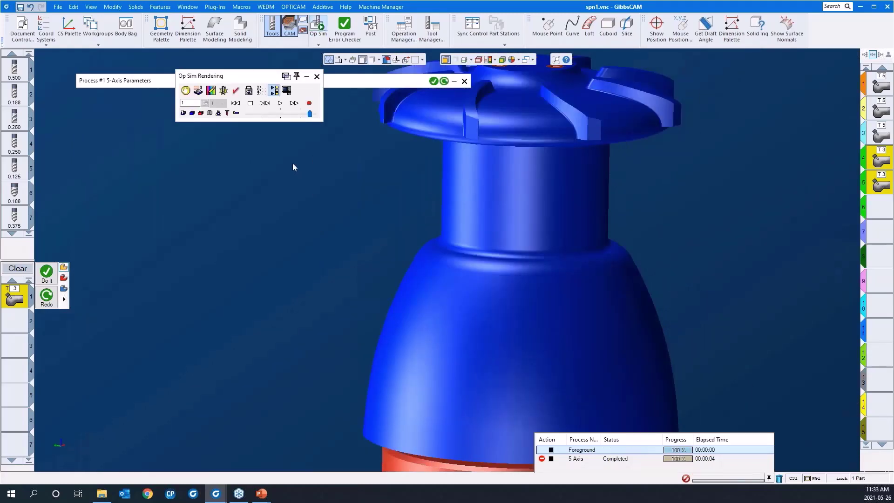
{"action": "left_click", "coordinate": [236, 104]}
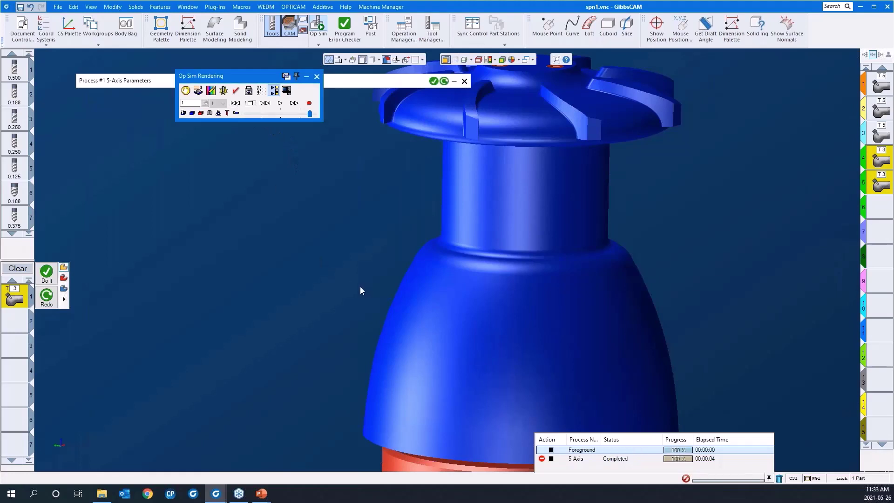
{"action": "scroll", "coordinate": [359, 286], "scroll_direction": "down", "scroll_amount": 2}
{"action": "left_click", "coordinate": [279, 103]}
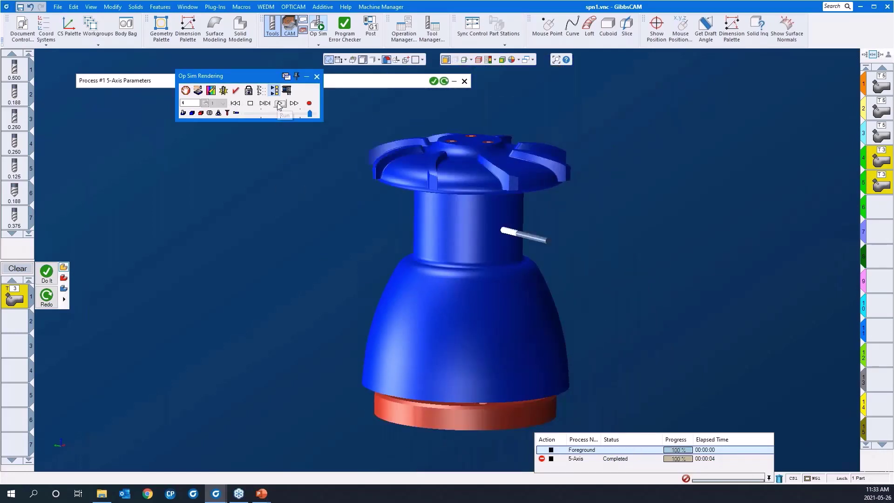
{"action": "left_click", "coordinate": [236, 114]}
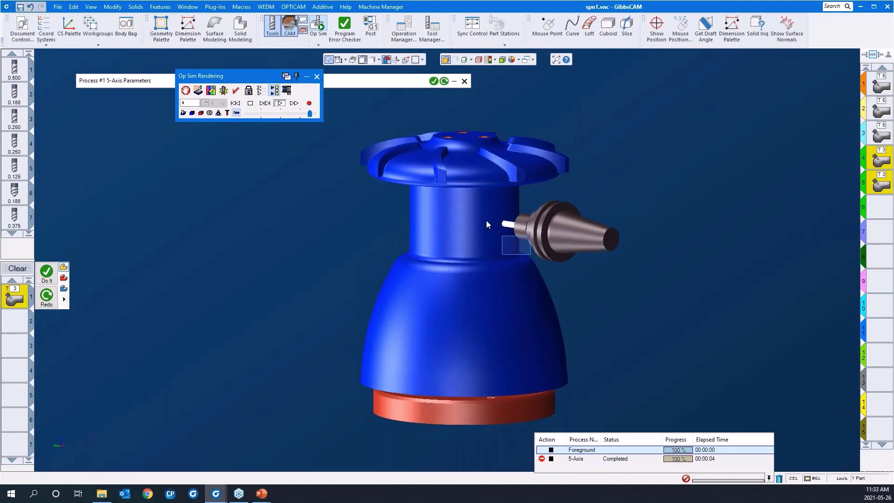
{"action": "scroll", "coordinate": [459, 203], "scroll_direction": "up", "scroll_amount": 6}
{"action": "scroll", "coordinate": [459, 231], "scroll_direction": "down", "scroll_amount": 5}
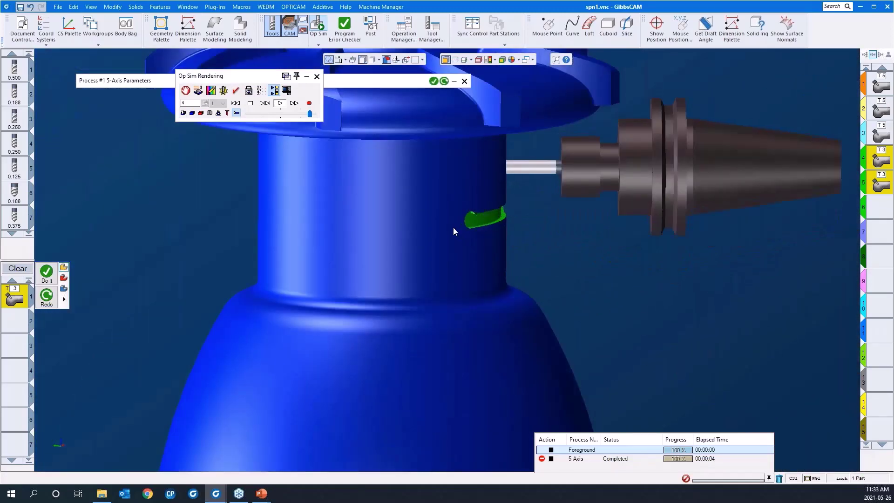
{"action": "left_click", "coordinate": [285, 114]}
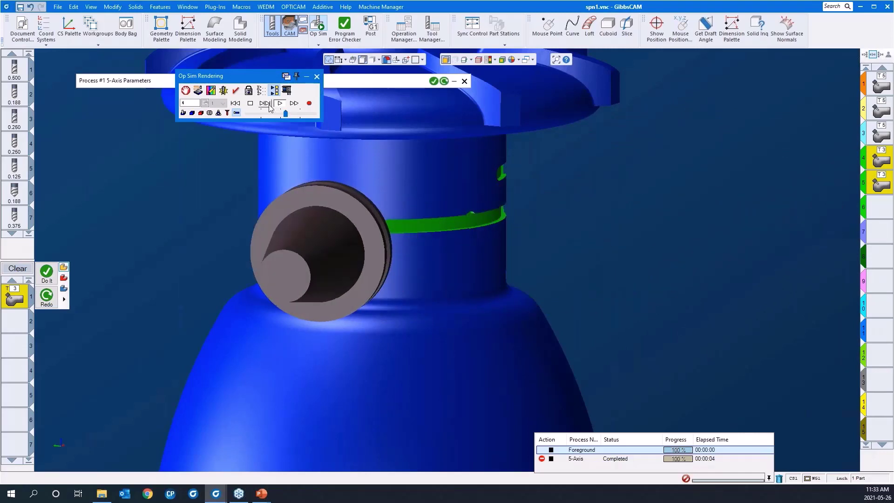
{"action": "scroll", "coordinate": [539, 243], "scroll_direction": "down", "scroll_amount": 3}
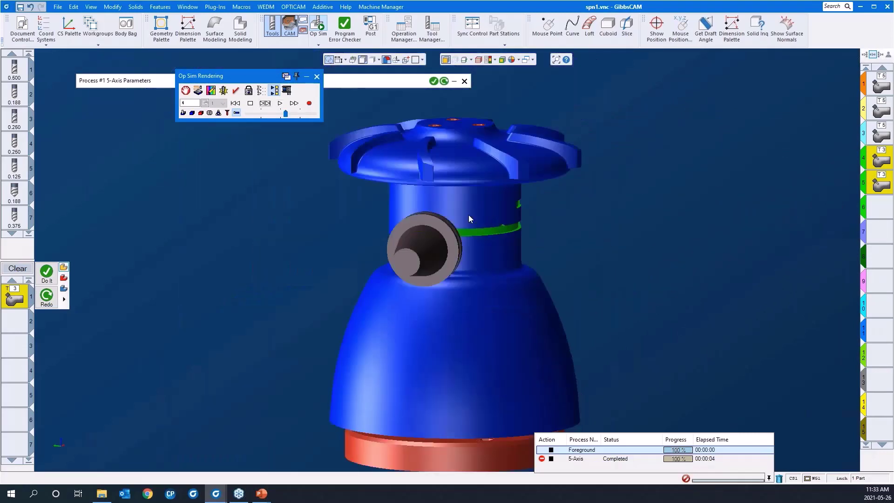
- Reset the simulation and lock its point of view to Machine
{"action": "left_click", "coordinate": [250, 102]}
{"action": "left_click", "coordinate": [250, 91]}
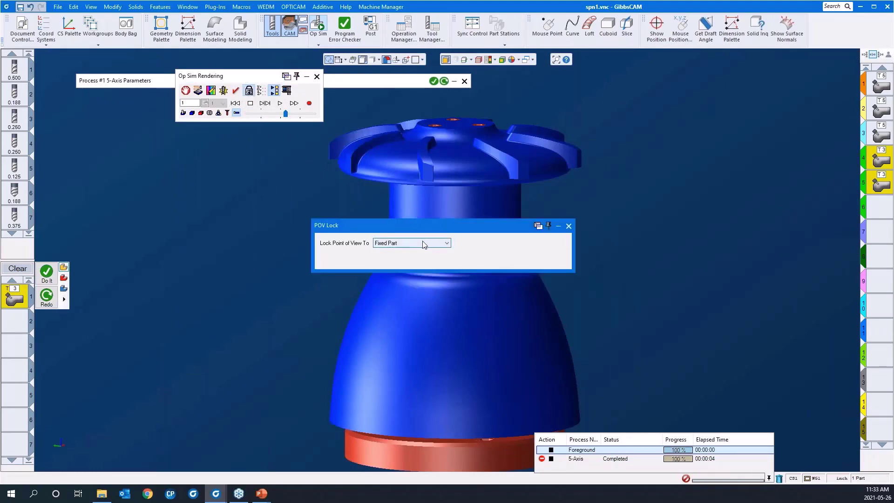
{"action": "left_click", "coordinate": [421, 242]}
{"action": "left_click", "coordinate": [415, 276]}
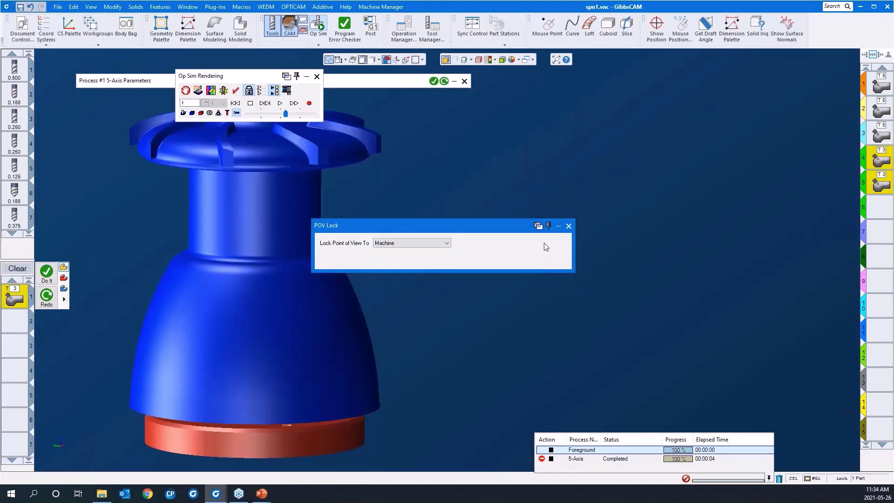
{"action": "left_click", "coordinate": [570, 224]}
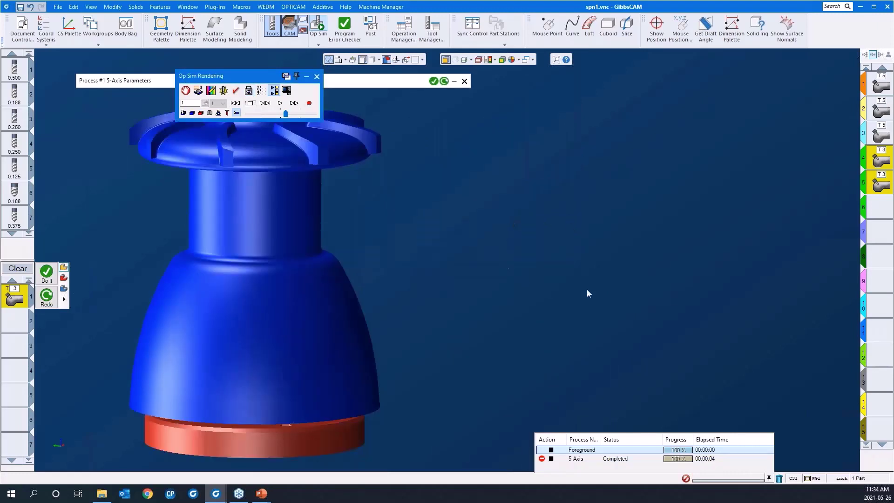
- Replay the neck slot machining from the machine's point of view at a slightly faster playback speed, pausing mid-cut
{"action": "scroll", "coordinate": [586, 290], "scroll_direction": "down", "scroll_amount": 4}
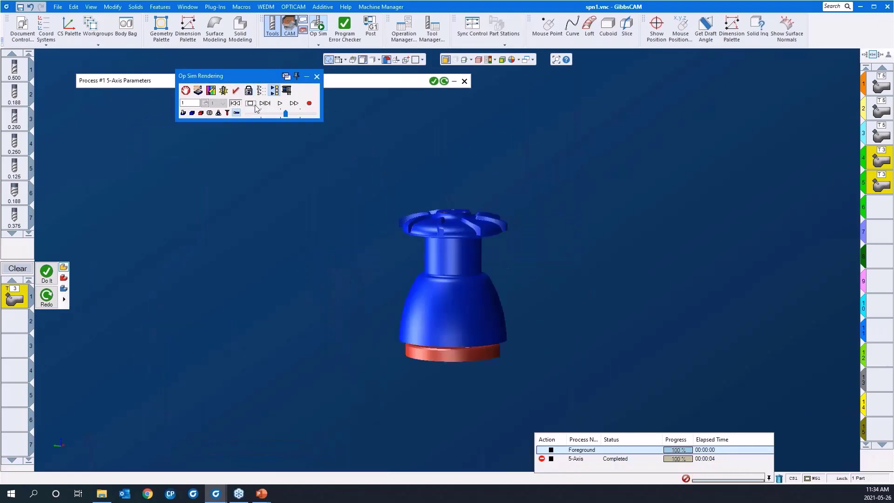
{"action": "left_click", "coordinate": [280, 104]}
{"action": "left_click", "coordinate": [280, 104]}
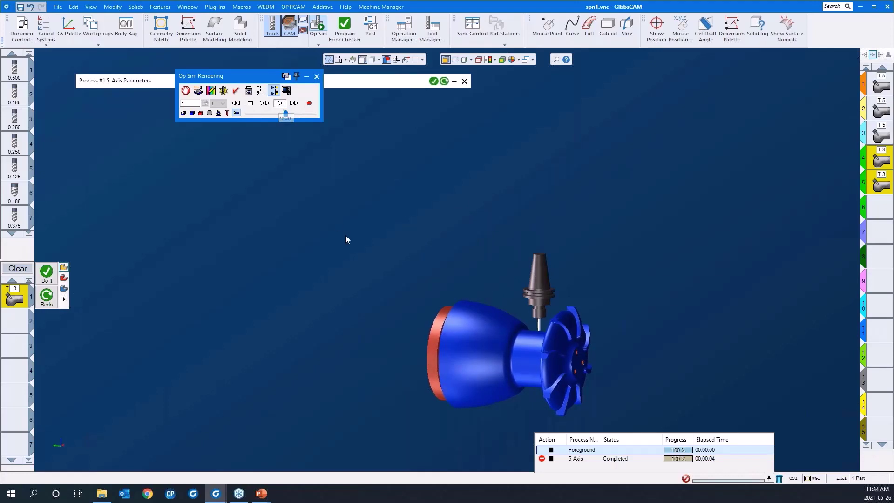
{"action": "left_click_drag", "start_coordinate": [344, 296], "coordinate": [299, 238]}
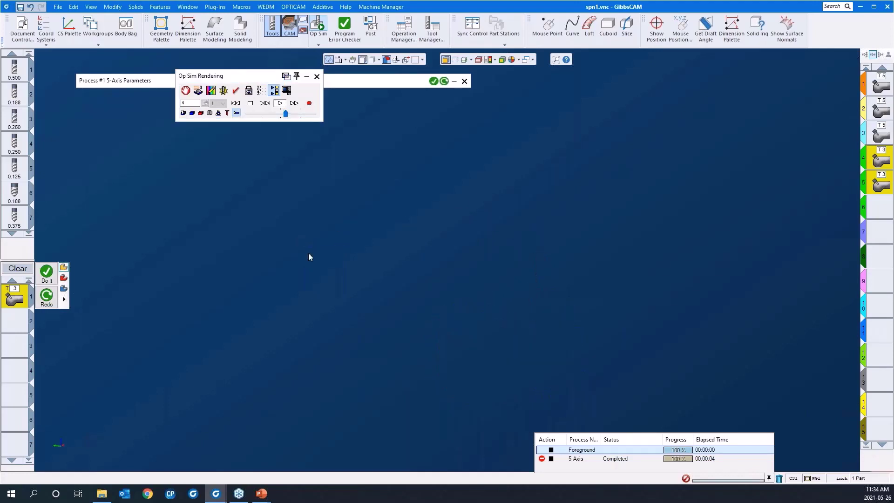
{"action": "scroll", "coordinate": [195, 228], "scroll_direction": "down", "scroll_amount": 10}
{"action": "left_click_drag", "start_coordinate": [300, 201], "coordinate": [703, 436]}
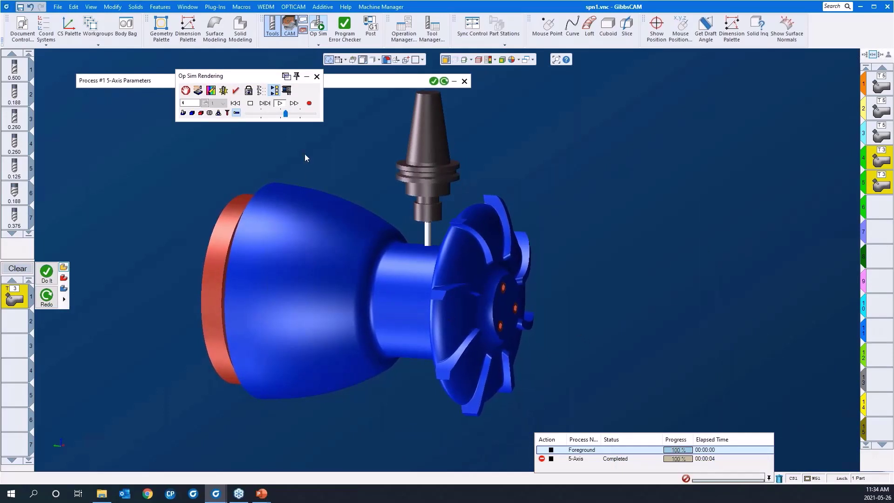
{"action": "left_click_drag", "start_coordinate": [285, 114], "coordinate": [293, 114]}
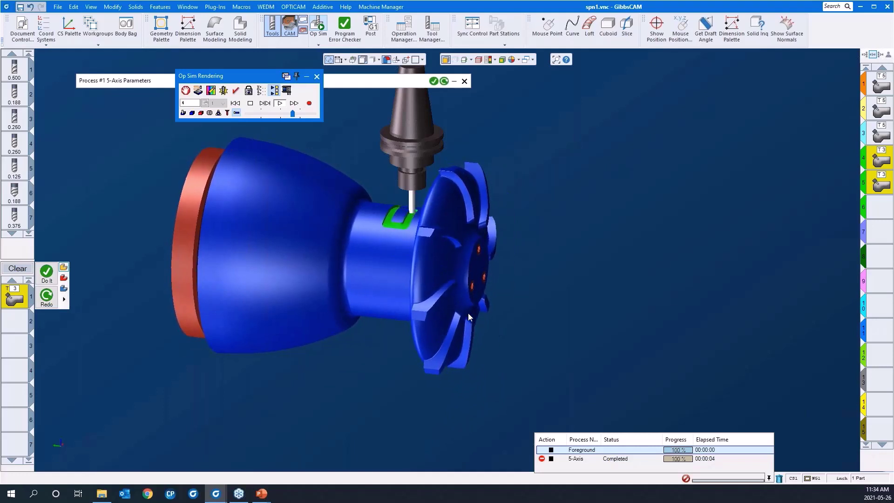
{"action": "left_click", "coordinate": [250, 103]}
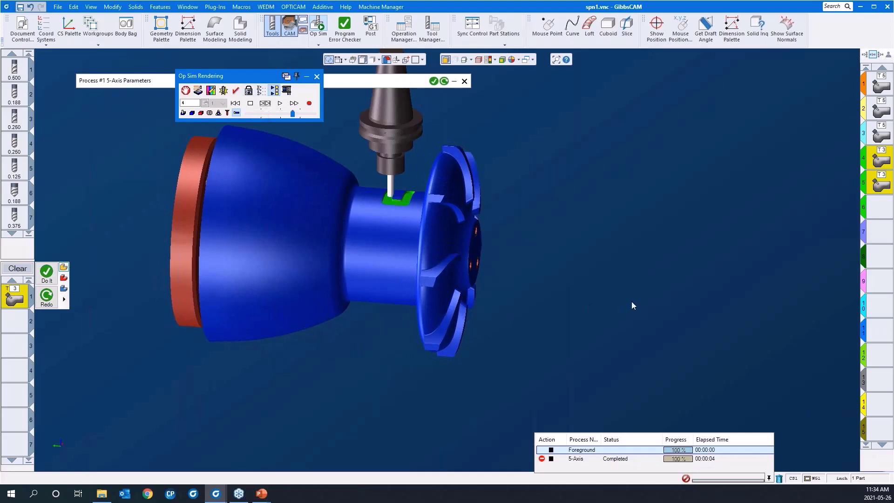
- Show the simulation's axis positions and retract the tool from the slot by moving axis Z1 to -2.8269
{"action": "middle_click_drag", "start_coordinate": [632, 301], "coordinate": [748, 314]}
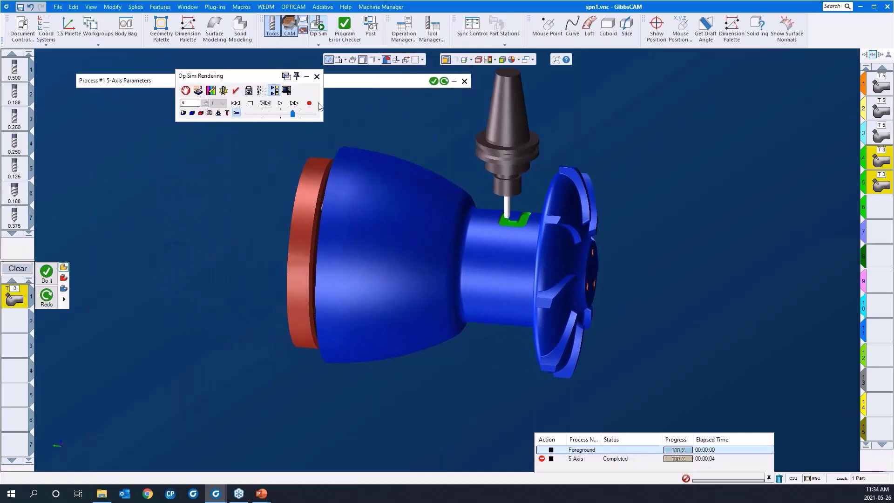
{"action": "left_click", "coordinate": [261, 90]}
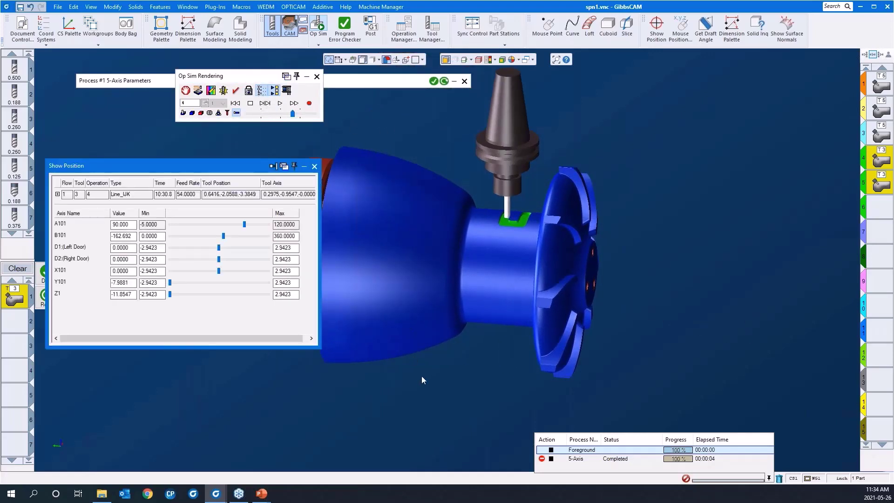
{"action": "middle_click_drag", "start_coordinate": [421, 376], "coordinate": [530, 372]}
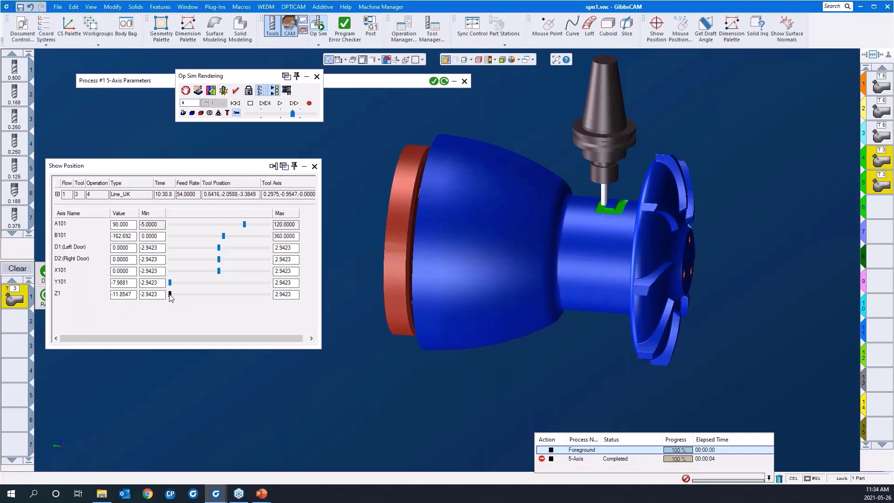
{"action": "left_click_drag", "start_coordinate": [170, 295], "coordinate": [172, 293]}
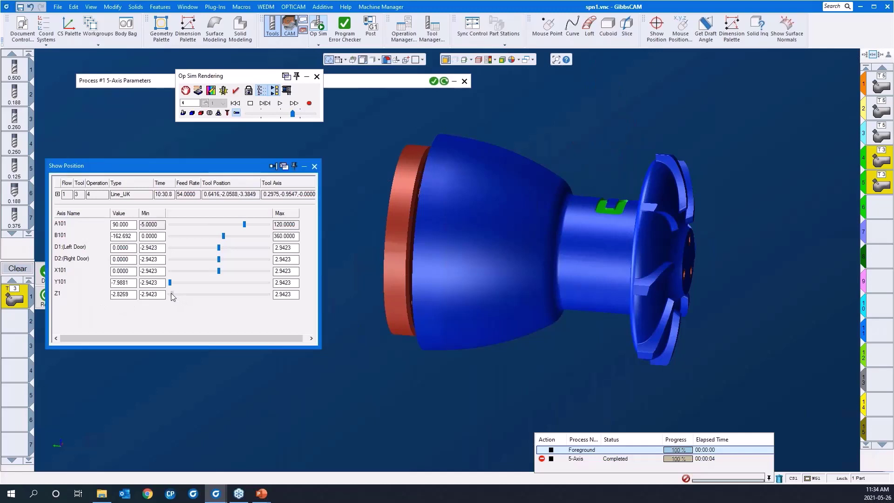
{"action": "scroll", "coordinate": [414, 355], "scroll_direction": "down", "scroll_amount": 3}
{"action": "middle_click_drag", "start_coordinate": [474, 339], "coordinate": [418, 311]}
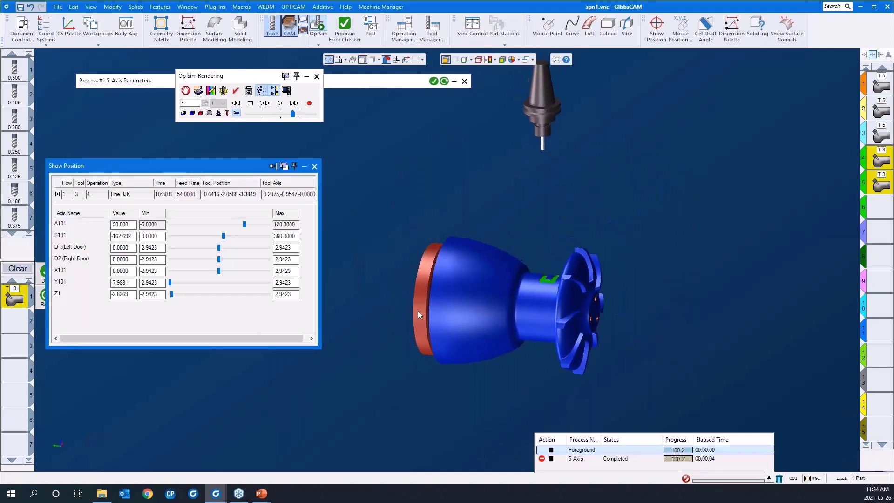
{"action": "scroll", "coordinate": [418, 311], "scroll_direction": "down", "scroll_amount": 1}
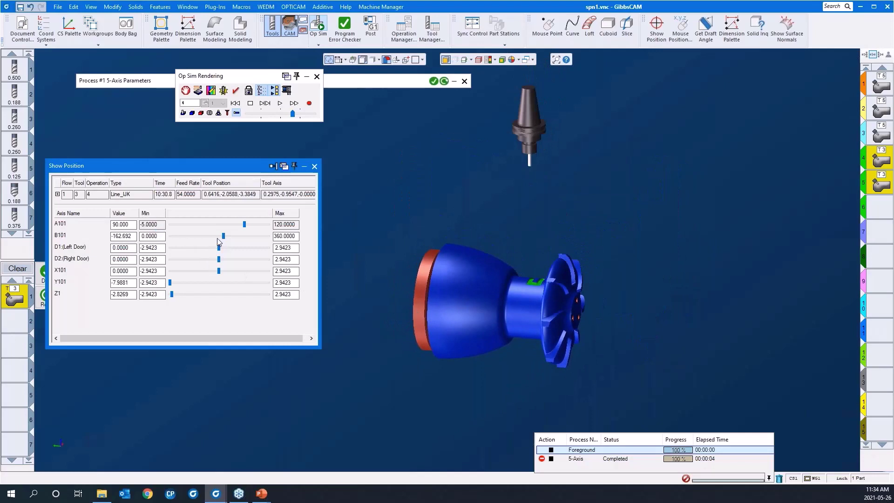
- Rotate the part in the simulation by moving axis A101 to 59.706 and B101 to 124.235, and close the axis positions
{"action": "mouse_move", "coordinate": [223, 234]}
{"action": "left_mouse_down"}
{"action": "mouse_move", "coordinate": [258, 236]}
{"action": "mouse_move", "coordinate": [203, 235]}
{"action": "mouse_move", "coordinate": [227, 226]}
{"action": "mouse_move", "coordinate": [200, 232]}
{"action": "mouse_move", "coordinate": [221, 230]}
{"action": "left_mouse_up"}
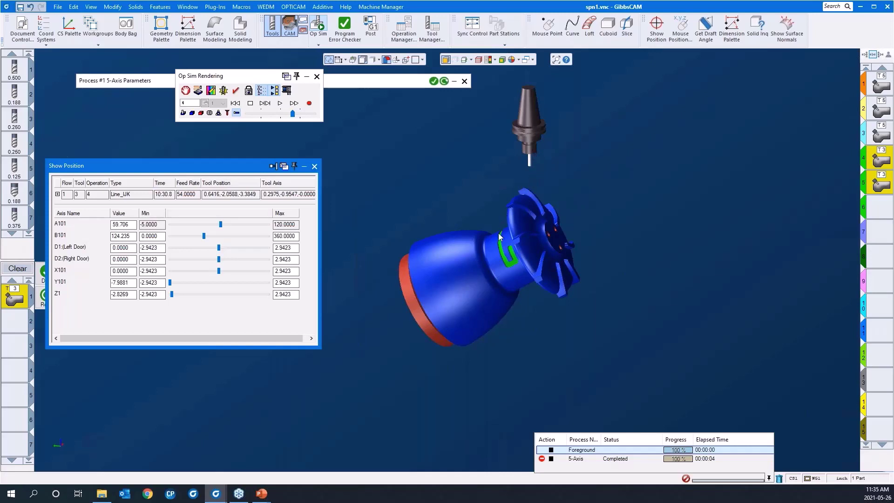
{"action": "left_click", "coordinate": [314, 167]}
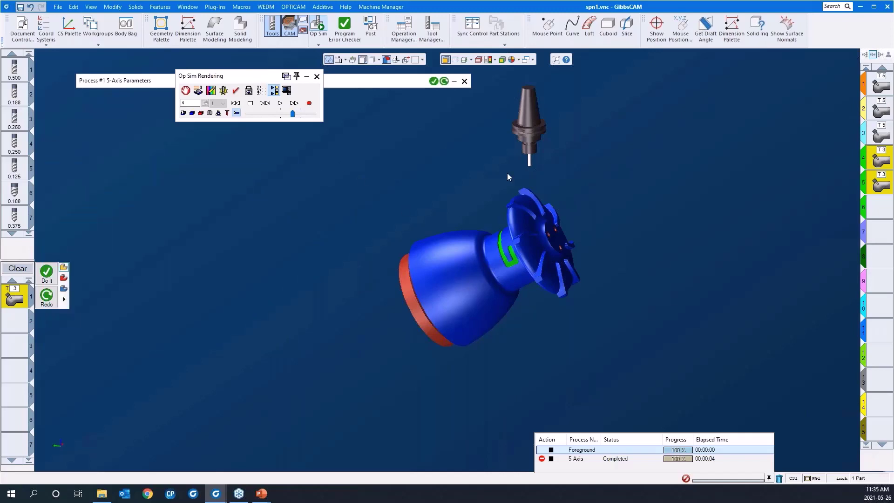
- Lock the simulation's point of view back to Fixed Part and exit Op Sim
{"action": "left_click", "coordinate": [249, 92]}
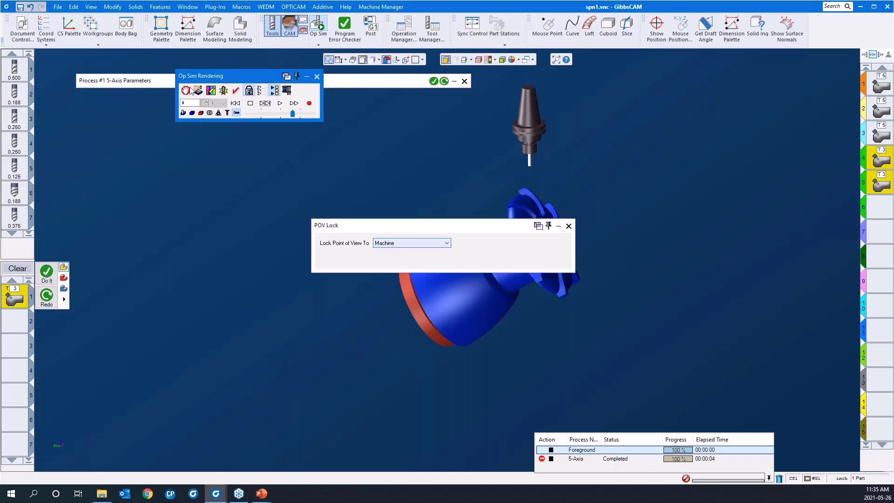
{"action": "left_click", "coordinate": [390, 246]}
{"action": "left_click", "coordinate": [390, 244]}
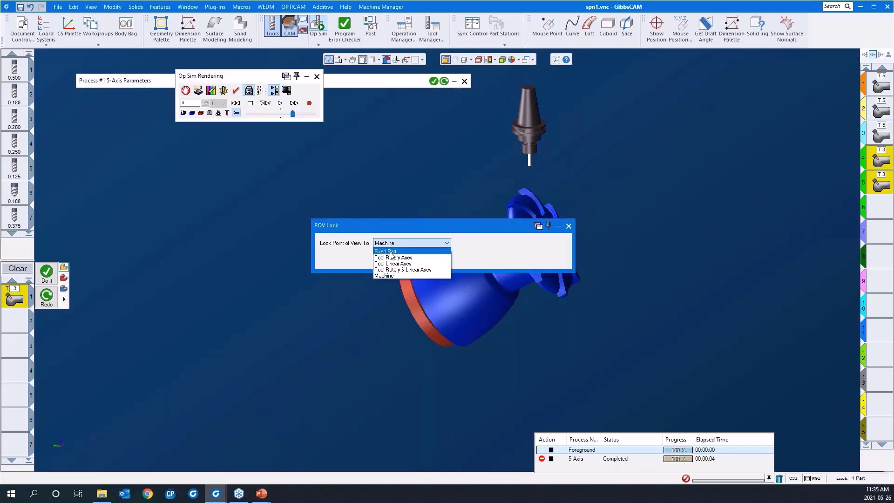
{"action": "left_click", "coordinate": [391, 252]}
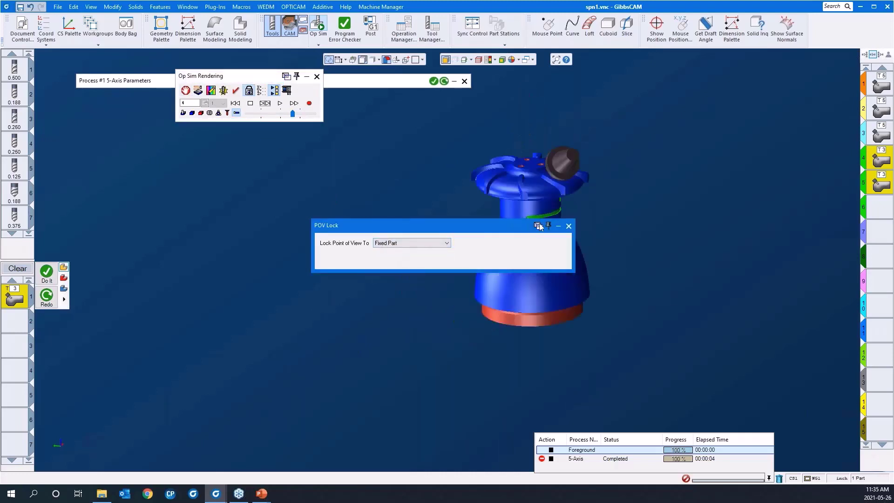
{"action": "left_click", "coordinate": [569, 226]}
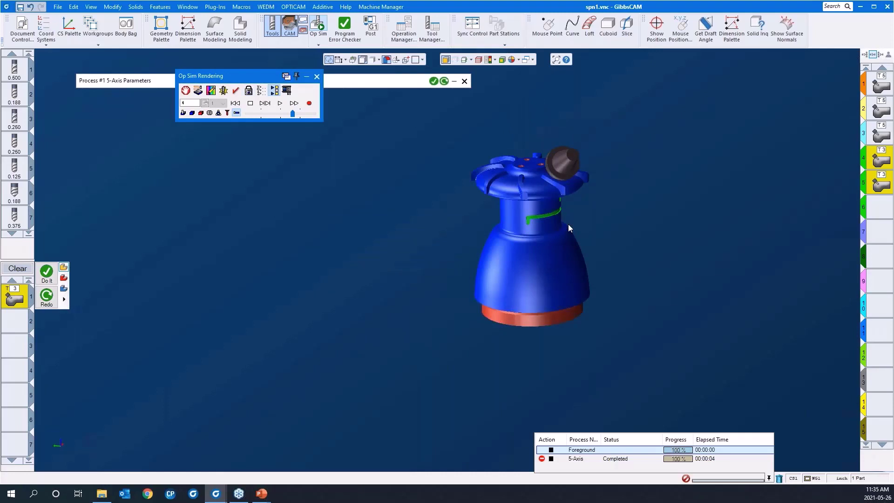
{"action": "left_click", "coordinate": [317, 77]}
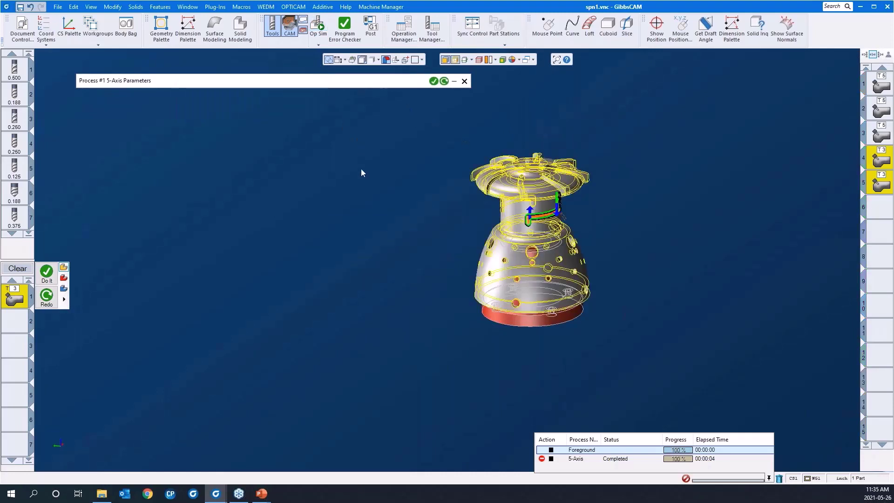
- Deselect the finished operations and clear the neck slot process, hiding the wireframe lines on the part
{"action": "left_click", "coordinate": [879, 207]}
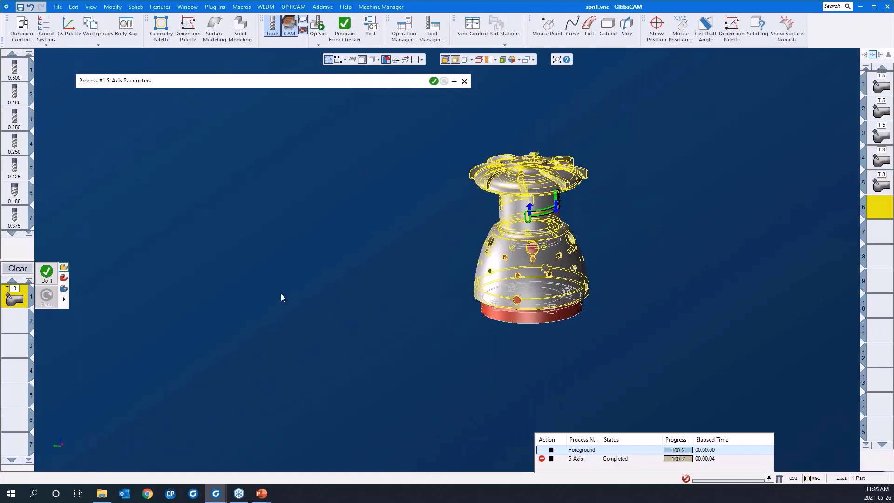
{"action": "left_click", "coordinate": [17, 269]}
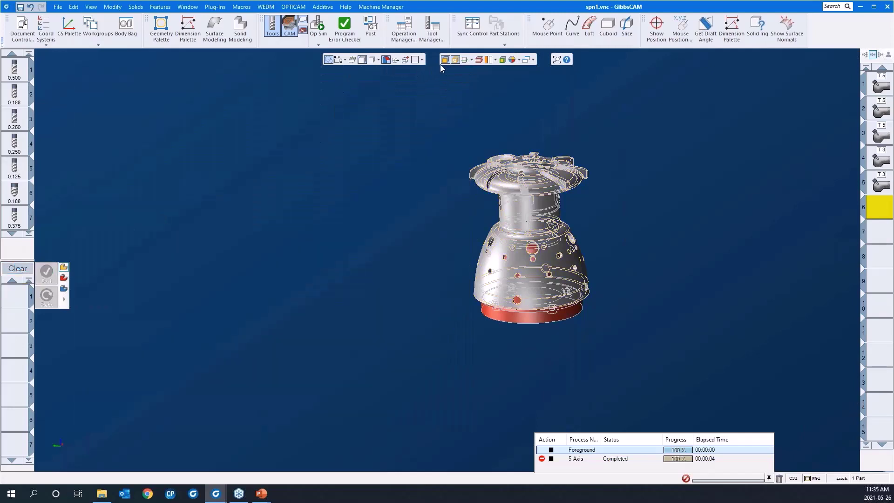
{"action": "left_click", "coordinate": [455, 60]}
{"action": "mouse_move", "coordinate": [393, 115]}
{"action": "left_mouse_down"}
{"action": "mouse_move", "coordinate": [673, 311]}
{"action": "mouse_move", "coordinate": [704, 402]}
{"action": "left_mouse_up"}
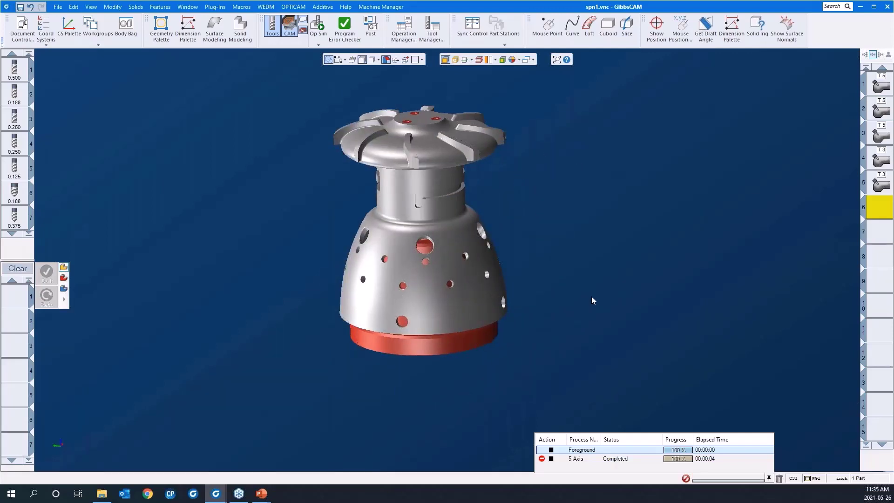
{"action": "middle_click_drag", "start_coordinate": [562, 311], "coordinate": [529, 281]}
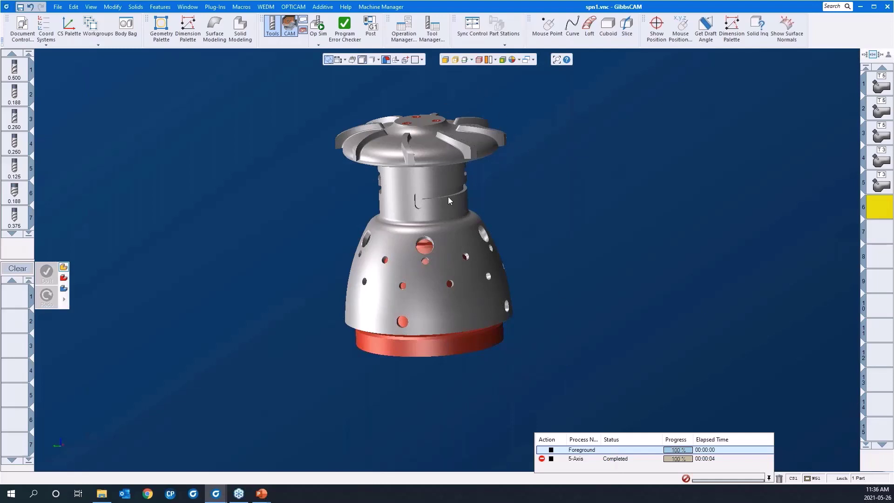
- Select the part body and run automatic feature recognition (AFR) on it in the Hole Manager
{"action": "left_click", "coordinate": [451, 264]}
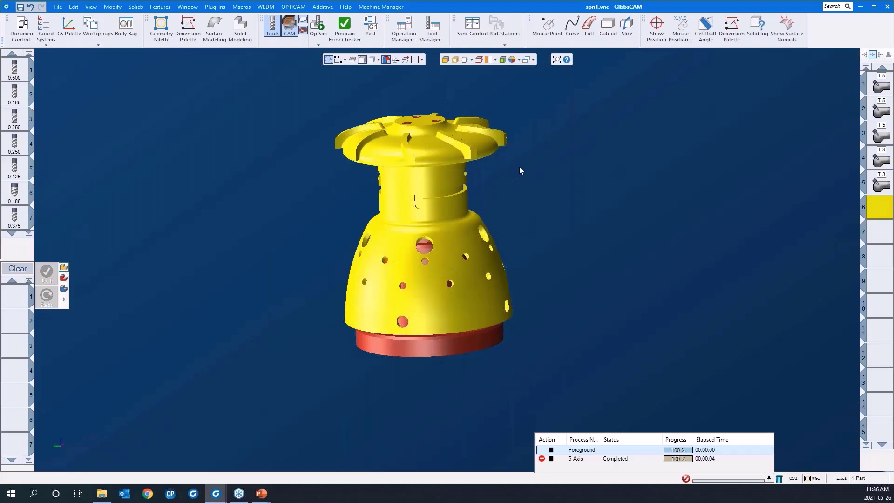
{"action": "middle_click_drag", "start_coordinate": [518, 166], "coordinate": [532, 191]}
{"action": "scroll", "coordinate": [336, 113], "scroll_direction": "down", "scroll_amount": 1}
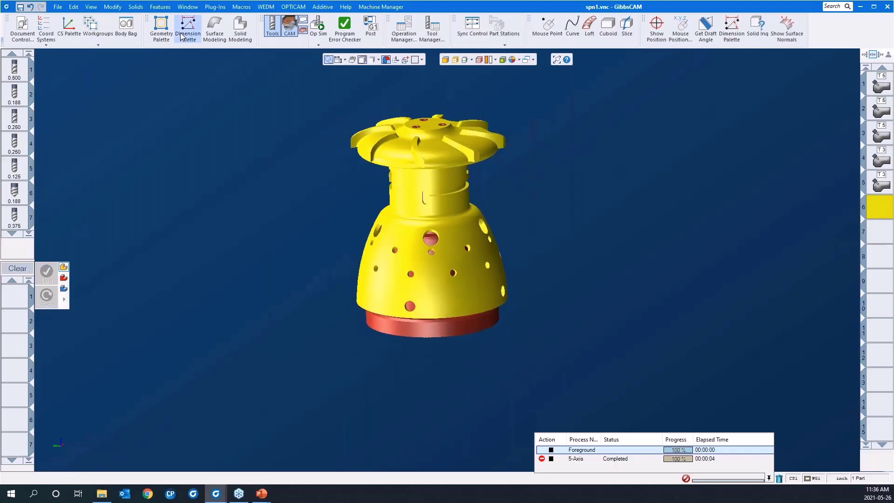
{"action": "left_click", "coordinate": [159, 7]}
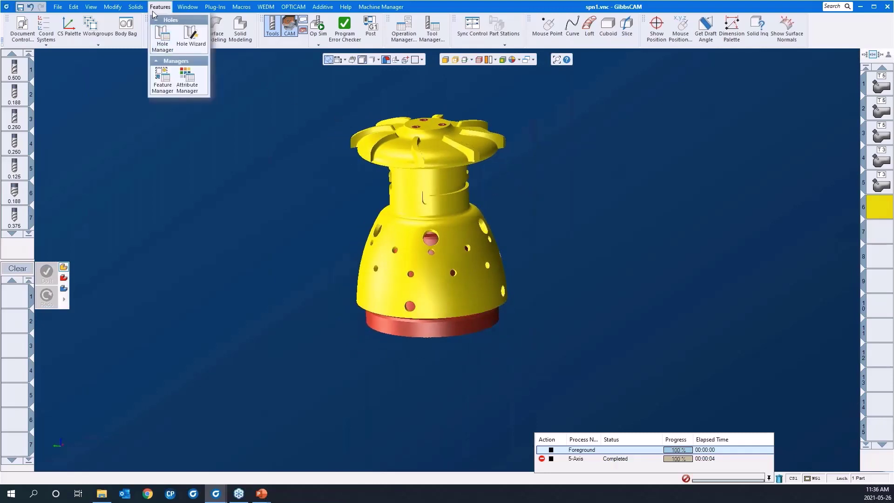
{"action": "left_click", "coordinate": [162, 43]}
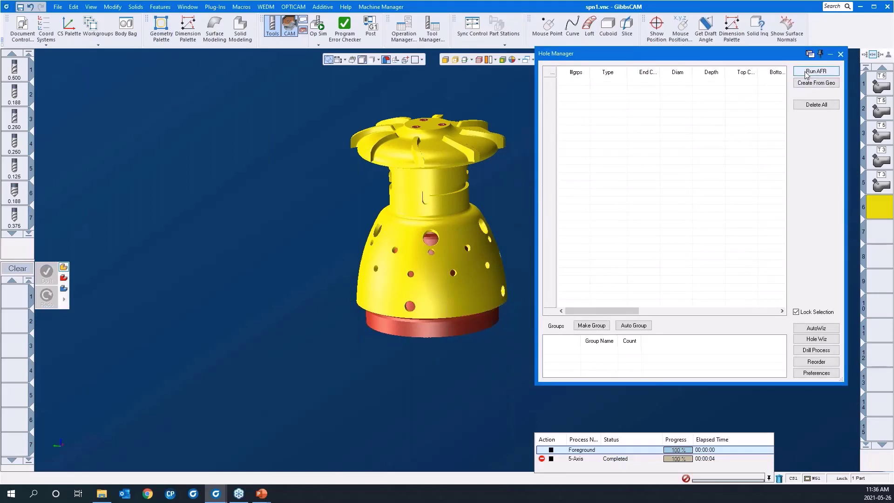
{"action": "left_click", "coordinate": [804, 71]}
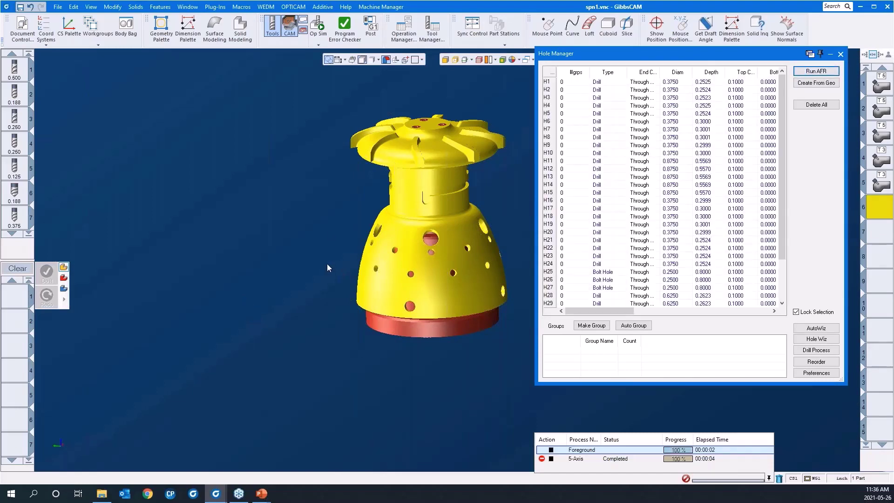
- Deselect the part body and display the recognized hole features' markers on the model
{"action": "middle_click_drag", "start_coordinate": [303, 242], "coordinate": [222, 258]}
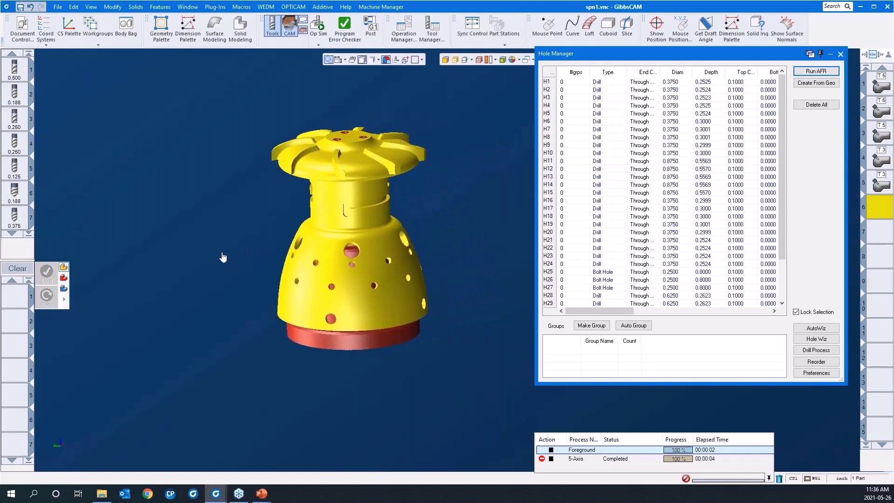
{"action": "left_click", "coordinate": [353, 61]}
{"action": "left_click", "coordinate": [236, 214]}
{"action": "left_click_drag", "start_coordinate": [221, 194], "coordinate": [406, 316]}
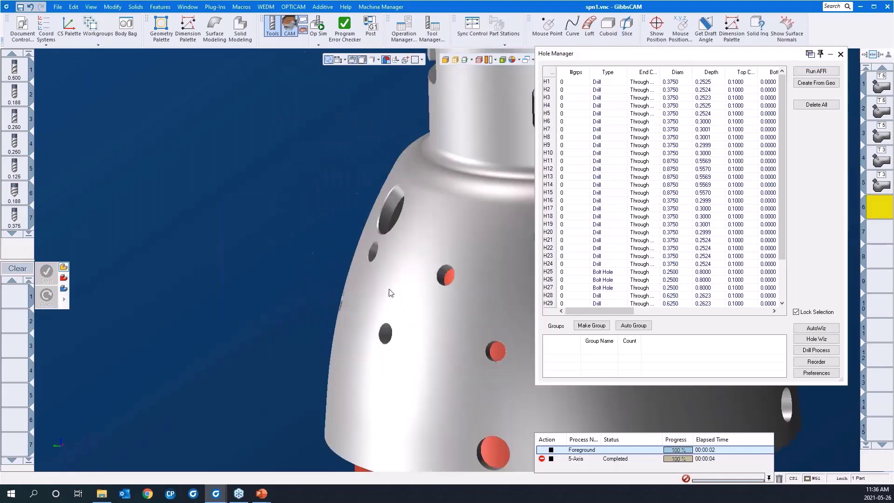
{"action": "scroll", "coordinate": [364, 325], "scroll_direction": "down", "scroll_amount": 2}
{"action": "middle_click_drag", "start_coordinate": [371, 306], "coordinate": [135, 288]}
{"action": "scroll", "coordinate": [265, 341], "scroll_direction": "down", "scroll_amount": 2}
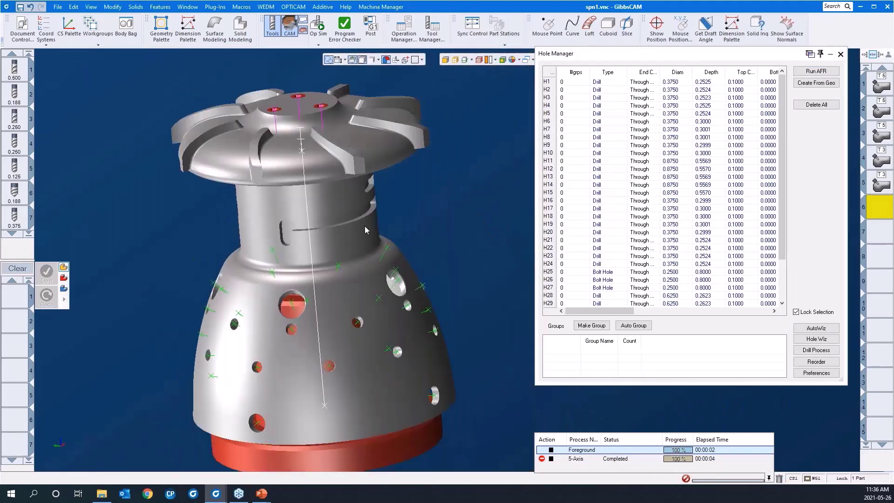
{"action": "middle_click_drag", "start_coordinate": [436, 217], "coordinate": [476, 261]}
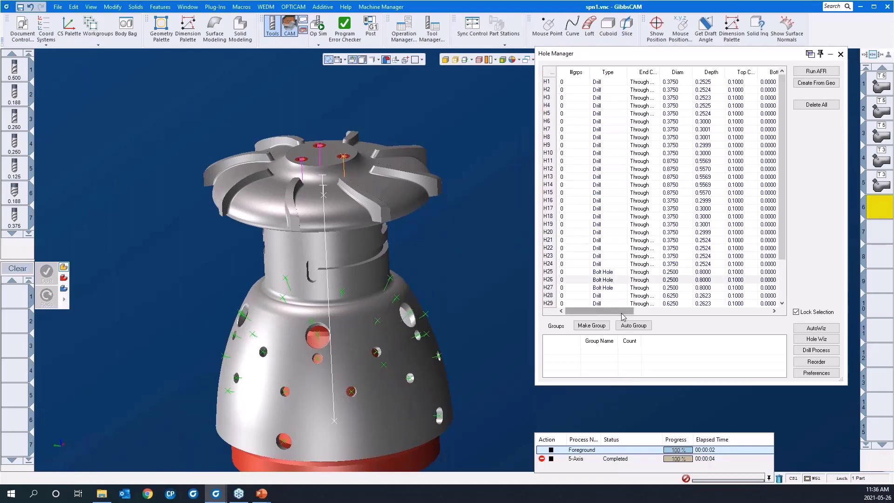
- Select bolt hole H26 on the top face and review its segment definition in Edit Hole
{"action": "left_click_drag", "start_coordinate": [622, 316], "coordinate": [597, 284]}
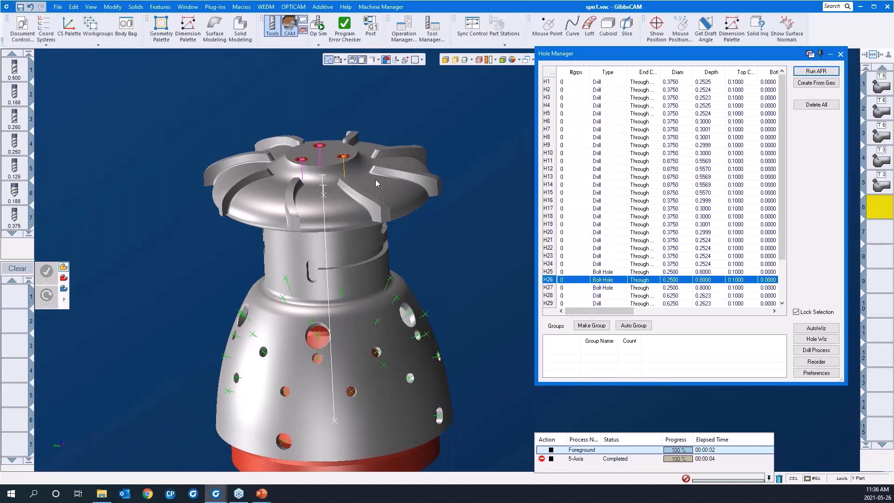
{"action": "right_click", "coordinate": [344, 158]}
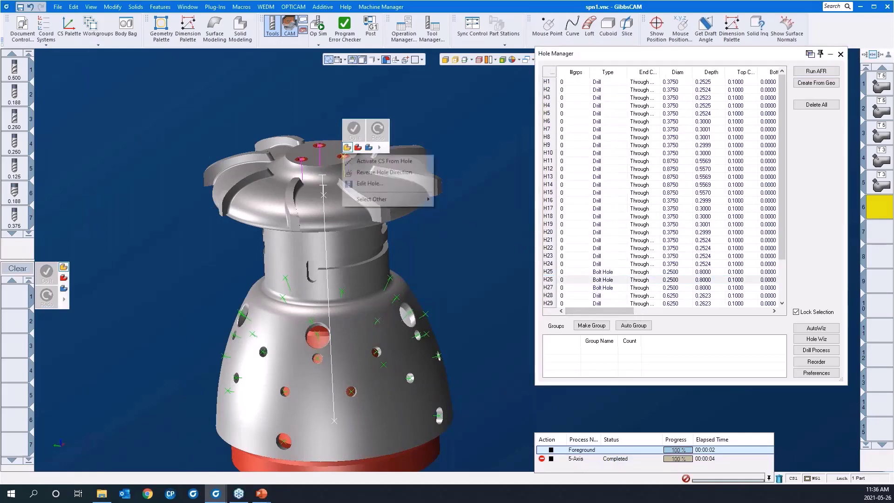
{"action": "left_click", "coordinate": [364, 184]}
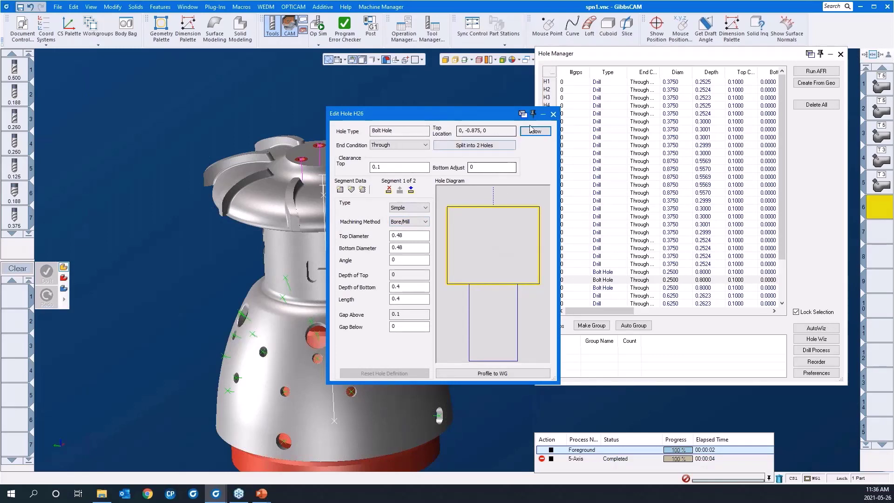
{"action": "left_click", "coordinate": [553, 115]}
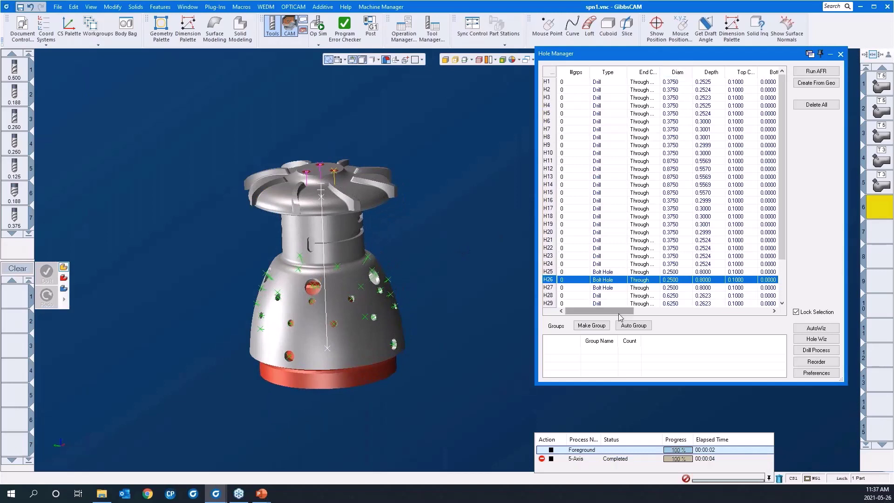
- Sort the holes by diameter and make a group of all the 0.3750 diameter holes, named 3/8" holes
{"action": "left_click", "coordinate": [674, 76]}
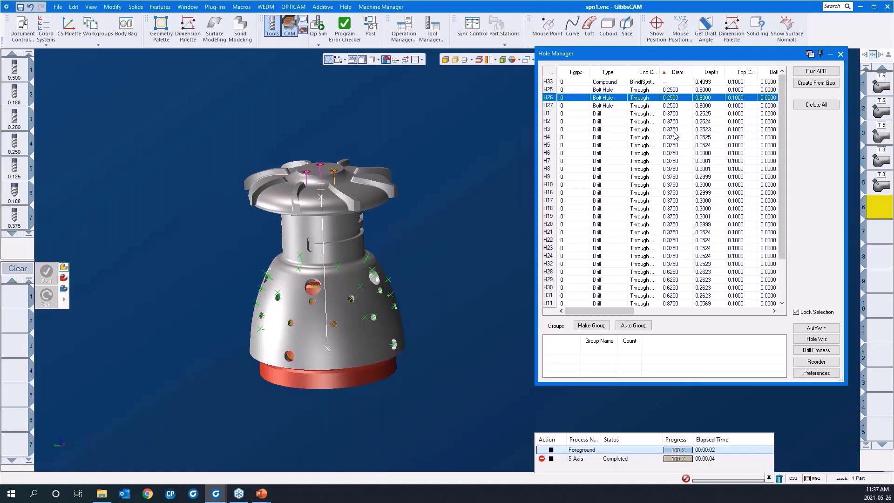
{"action": "left_click", "coordinate": [667, 117]}
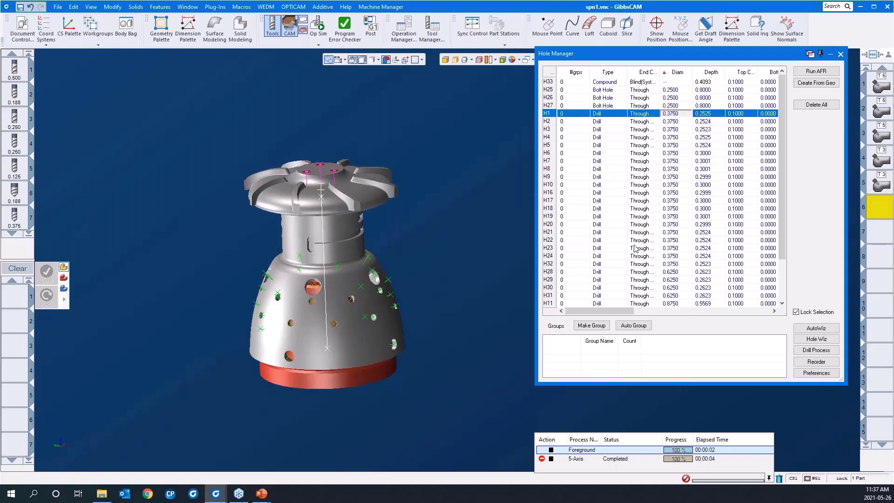
{"action": "left_click", "coordinate": [646, 264], "text": "shift"}
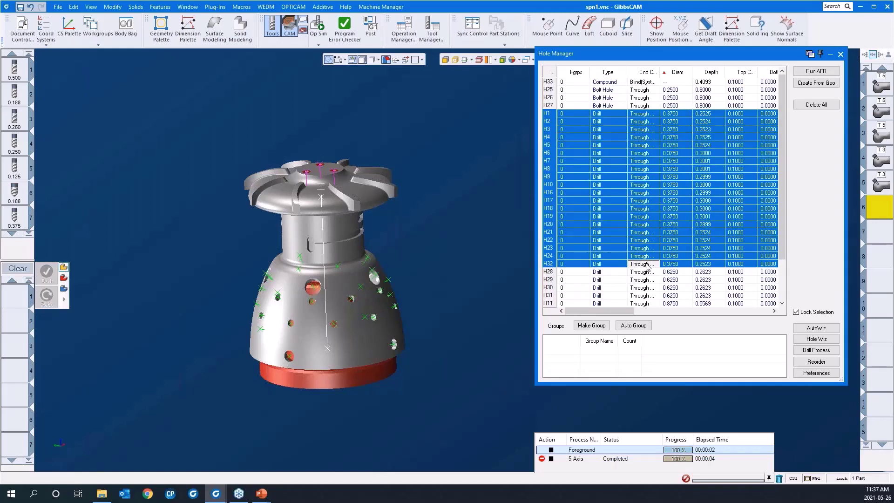
{"action": "left_click", "coordinate": [592, 325]}
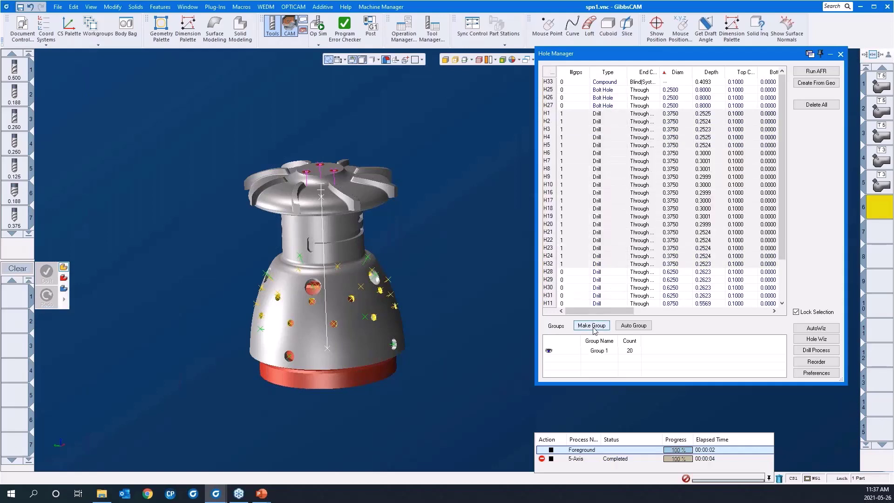
{"action": "double_click", "coordinate": [597, 352]}
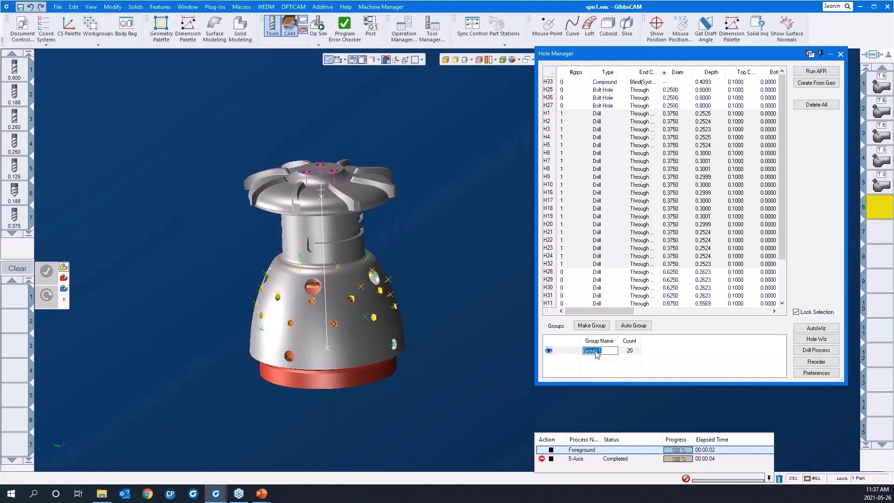
{"action": "type", "text": "3/8\" holes"}
{"action": "left_click", "coordinate": [596, 370]}
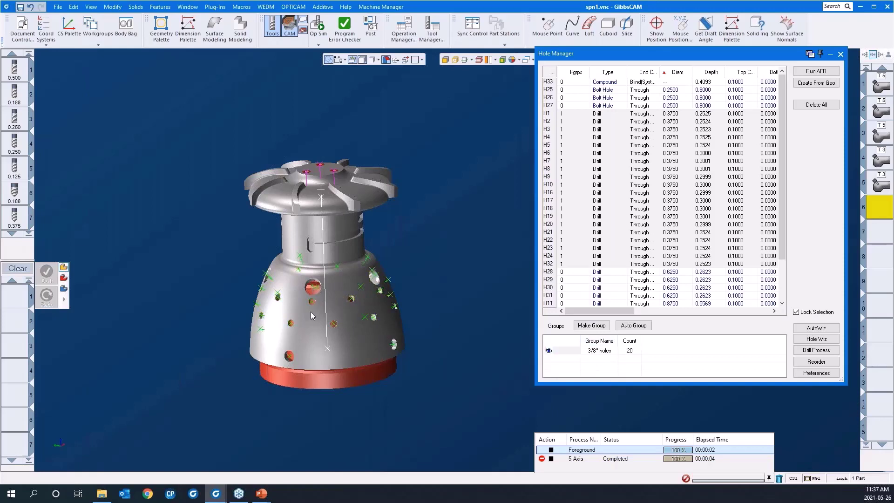
- Make a second hole group from the 0.8750 diameter holes H11 to H15 around the body
{"action": "middle_click_drag", "start_coordinate": [311, 311], "coordinate": [369, 301]}
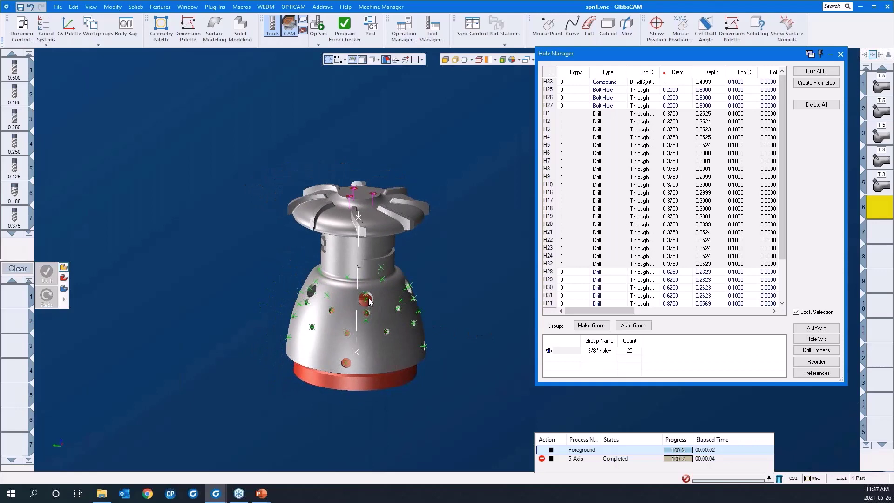
{"action": "left_click", "coordinate": [367, 301]}
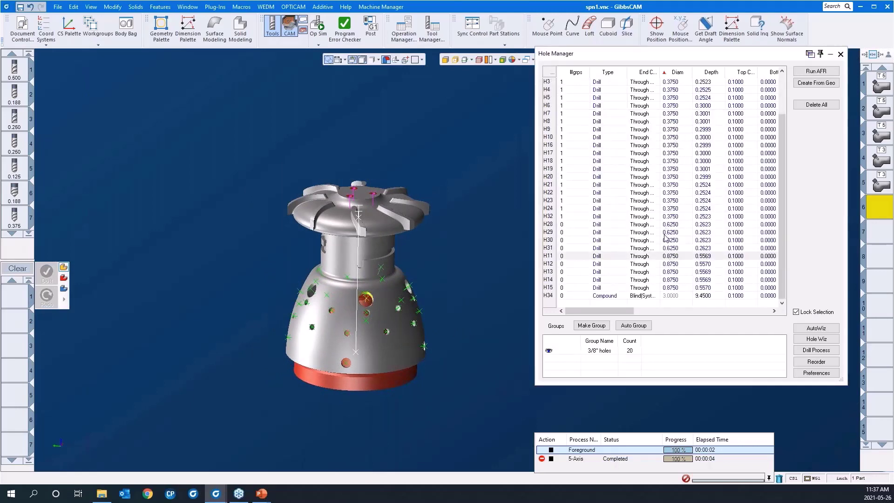
{"action": "left_click", "coordinate": [646, 256]}
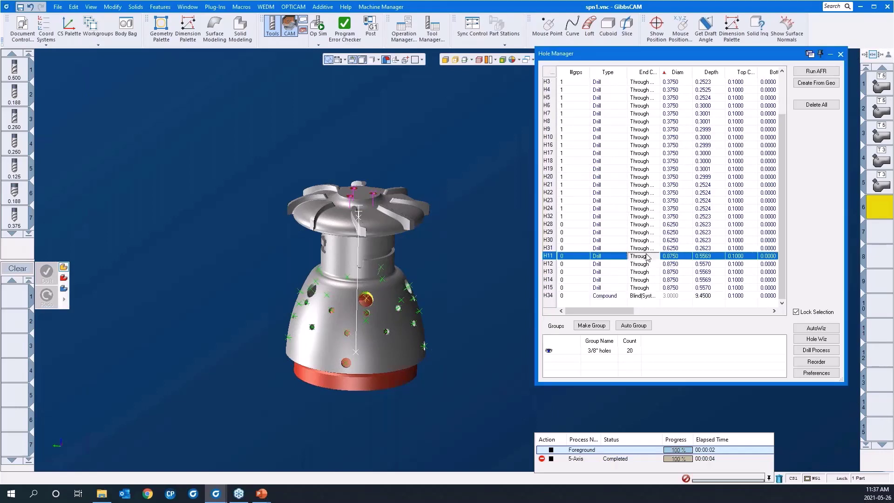
{"action": "left_click", "coordinate": [647, 288], "text": "shift"}
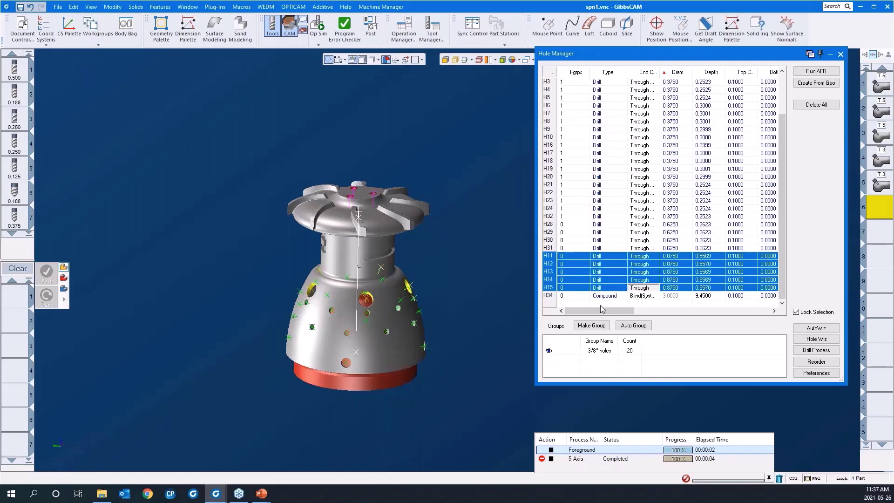
{"action": "left_click", "coordinate": [592, 326]}
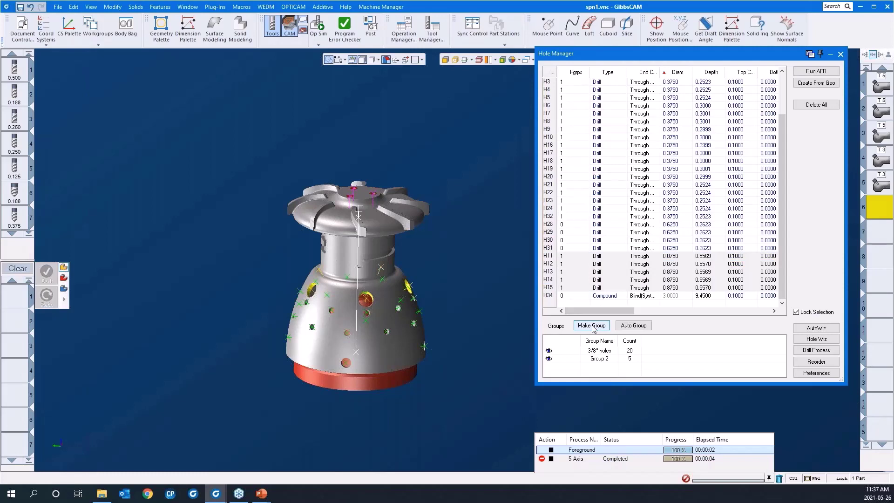
- Rename the second hole group as 7/8" bores
{"action": "left_click", "coordinate": [599, 359]}
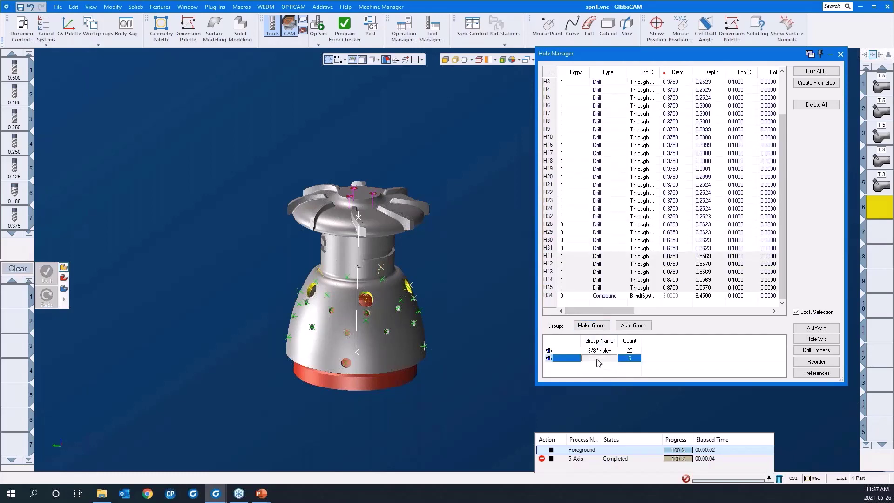
{"action": "type", "text": "7/"}
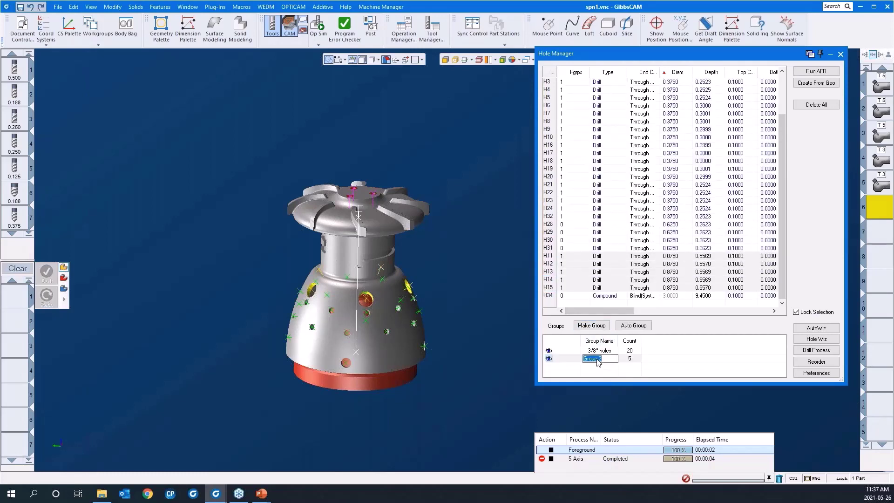
{"action": "type", "text": "8\" bores"}
{"action": "key", "text": "Return"}
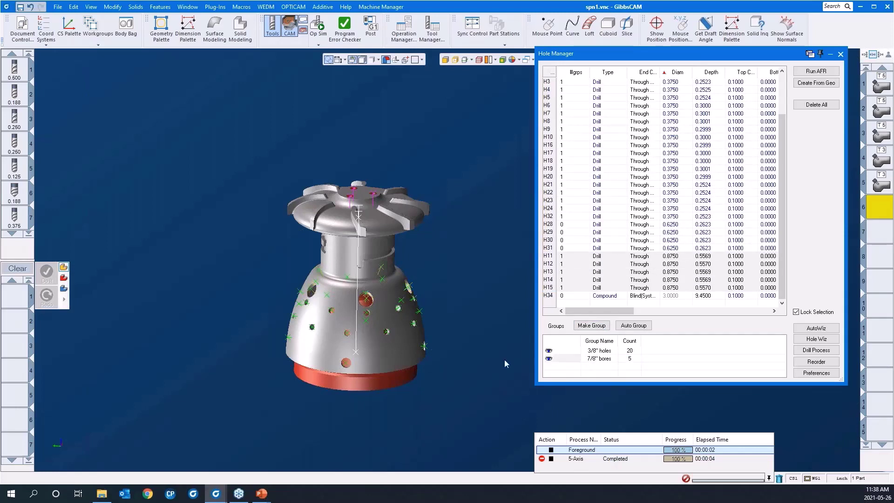
- Highlight the 3/8" holes group on the model to check its members, and clear the selection
{"action": "scroll", "coordinate": [199, 236], "scroll_direction": "down", "scroll_amount": 2}
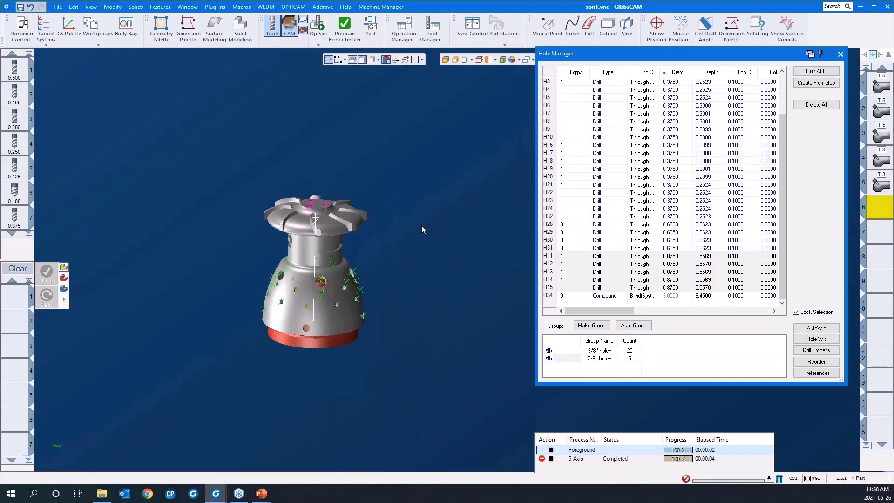
{"action": "middle_click_drag", "start_coordinate": [451, 334], "coordinate": [222, 302]}
{"action": "scroll", "coordinate": [222, 303], "scroll_direction": "down", "scroll_amount": 1}
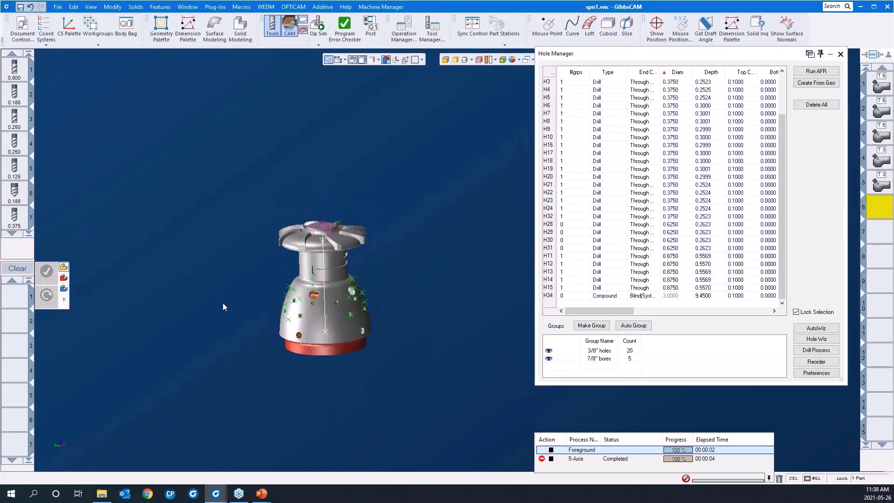
{"action": "left_click", "coordinate": [588, 353]}
{"action": "left_click", "coordinate": [588, 353]}
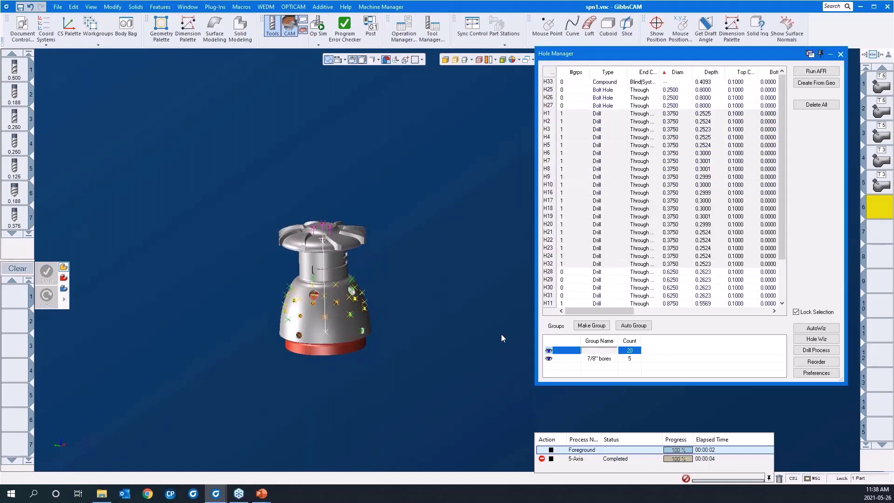
{"action": "left_click", "coordinate": [459, 314]}
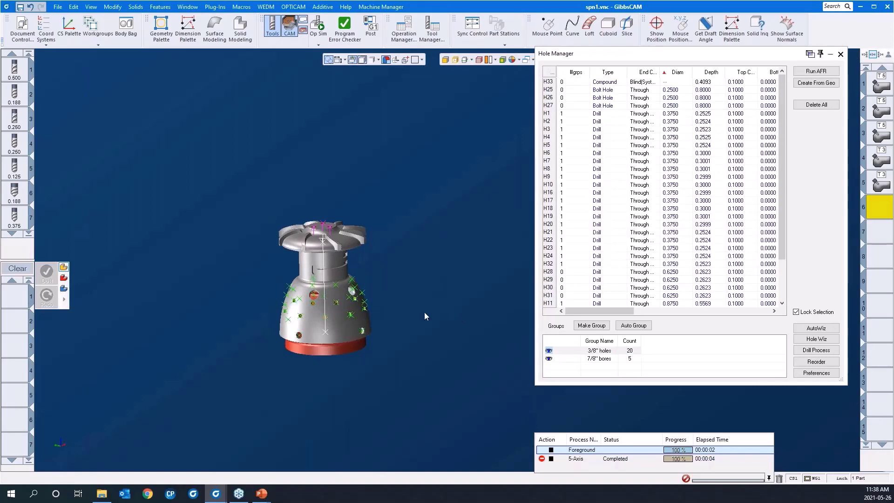
- Load the saved helix bore 500 emill process into the process list
{"action": "right_click", "coordinate": [15, 302]}
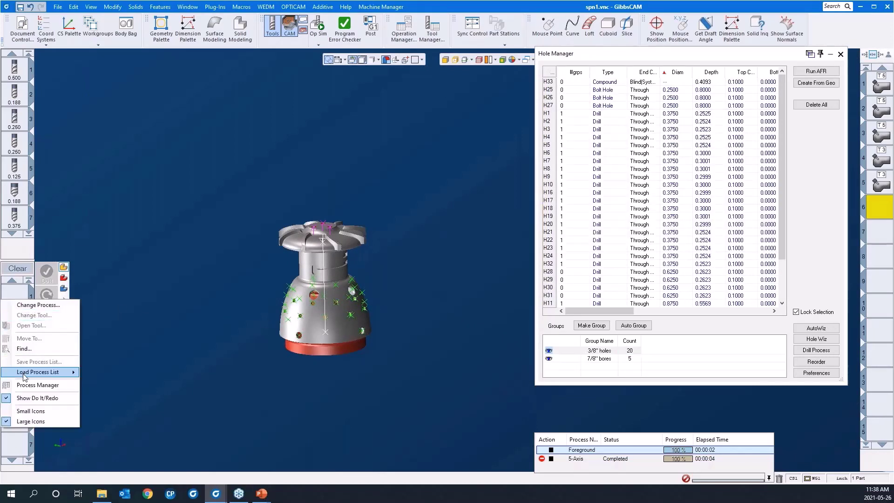
{"action": "mouse_move", "coordinate": [70, 371]}
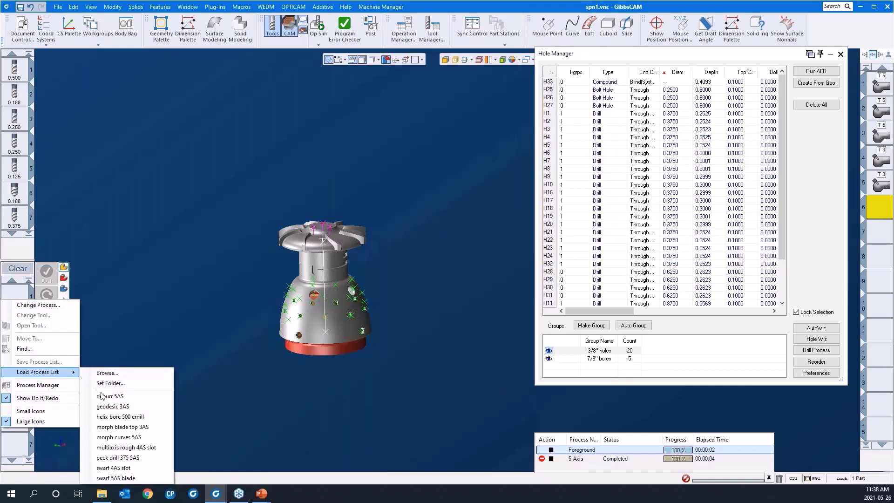
{"action": "left_click", "coordinate": [121, 419]}
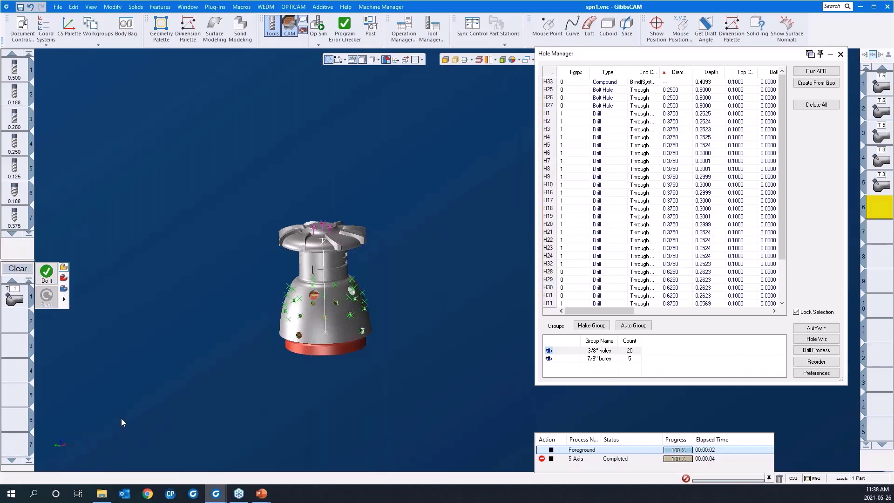
- Set the Adjust End value of the helix bore process to -.05 in its drilling options and collapse the parameters dialog
{"action": "left_click", "coordinate": [18, 298]}
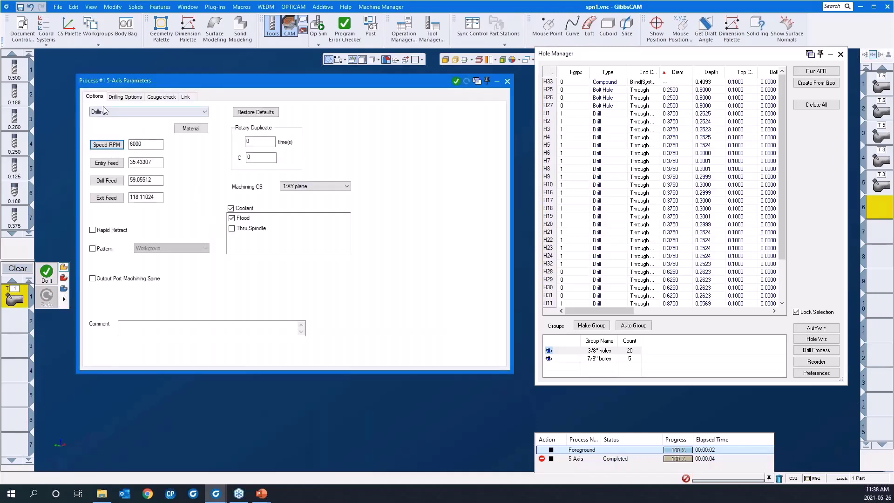
{"action": "left_click", "coordinate": [125, 97]}
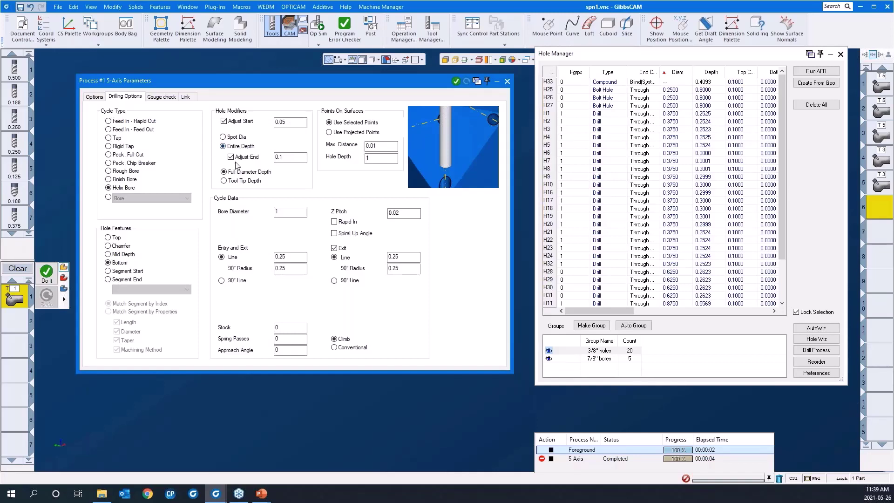
{"action": "double_click", "coordinate": [288, 160]}
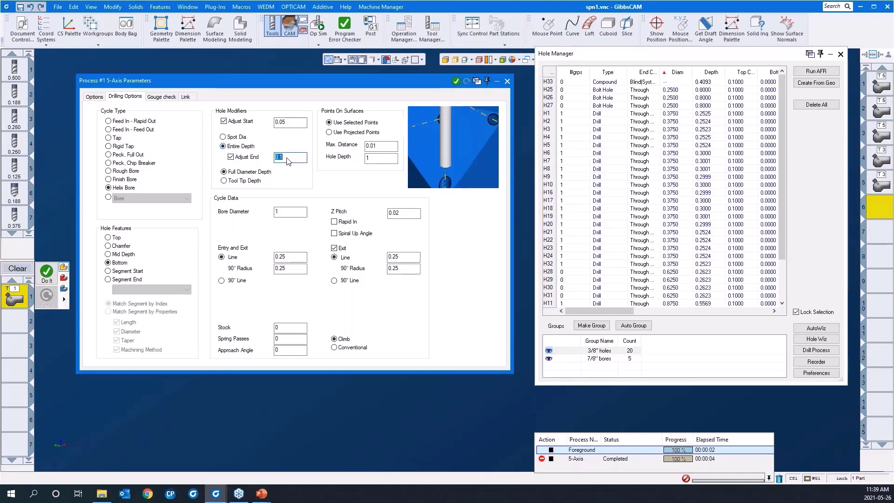
{"action": "type", "text": "-.05"}
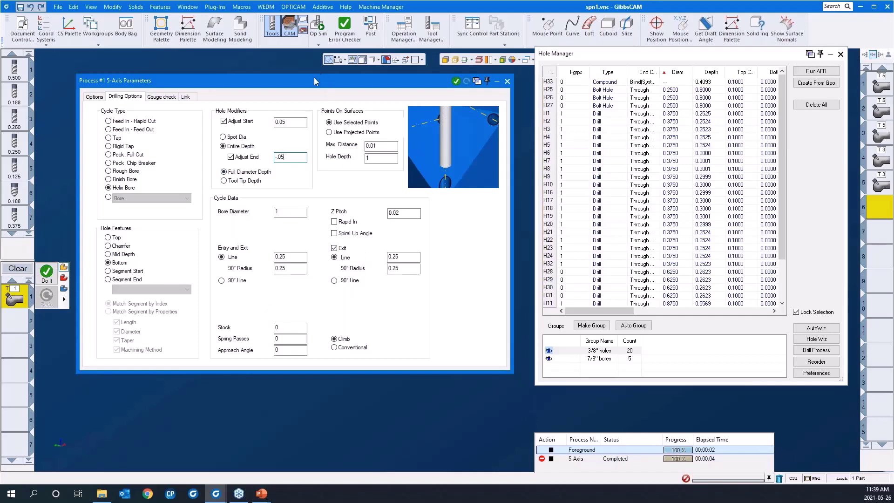
{"action": "left_click", "coordinate": [163, 97]}
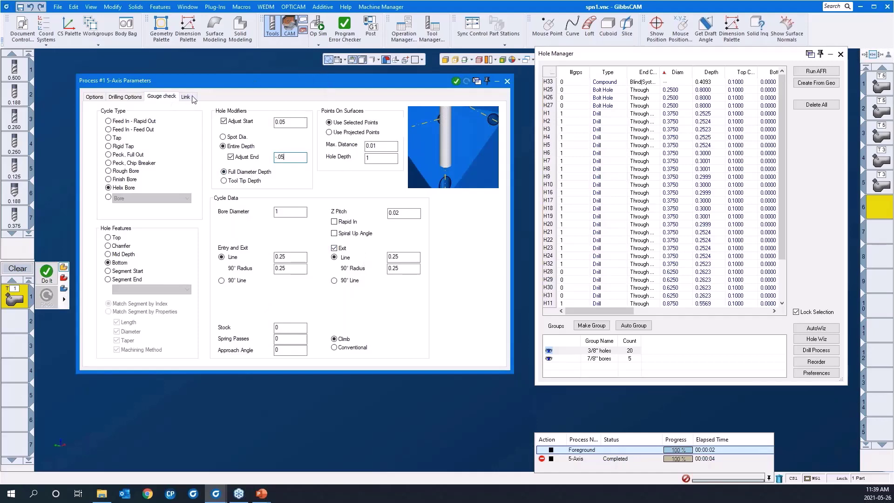
{"action": "double_click", "coordinate": [242, 85]}
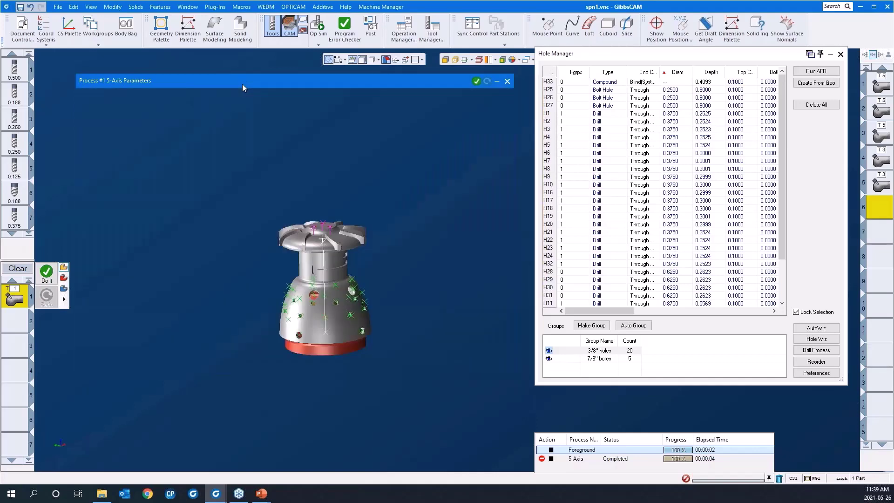
- Select the holes of the 7/8" bores group and generate the 5-axis helix bore toolpath on them
{"action": "double_click", "coordinate": [592, 360]}
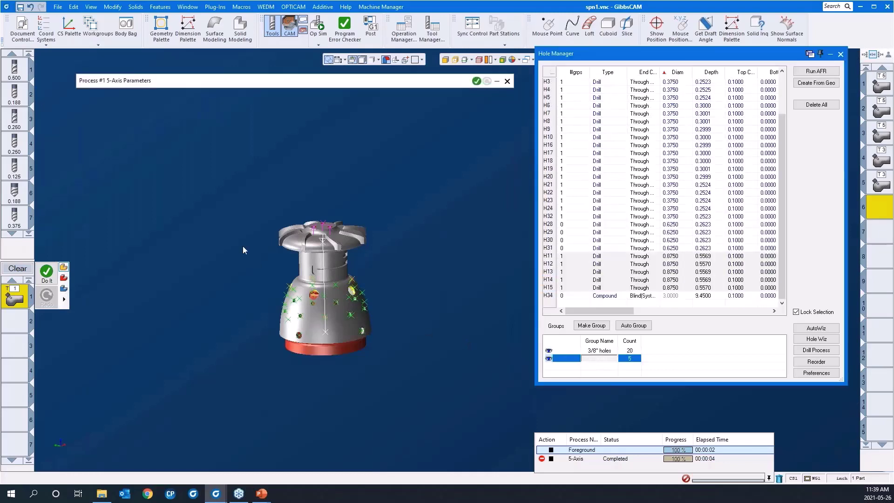
{"action": "left_click_drag", "start_coordinate": [222, 195], "coordinate": [447, 387]}
{"action": "right_click", "coordinate": [216, 278]}
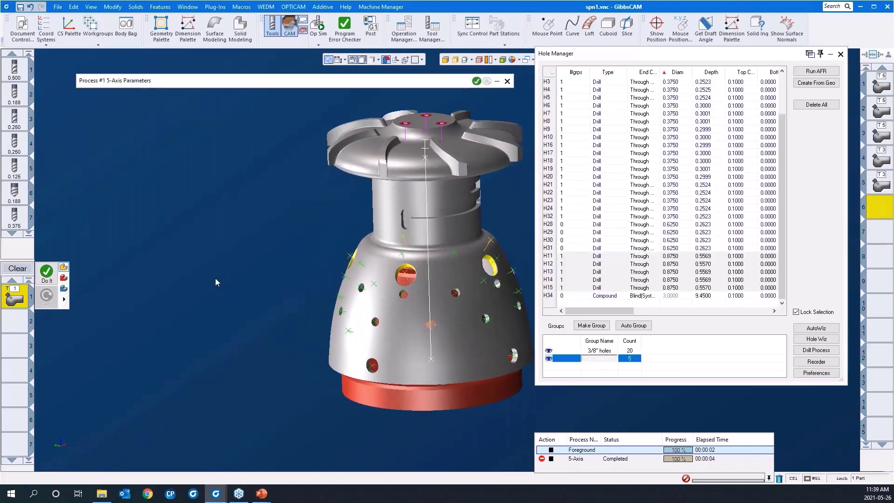
{"action": "left_click", "coordinate": [226, 254]}
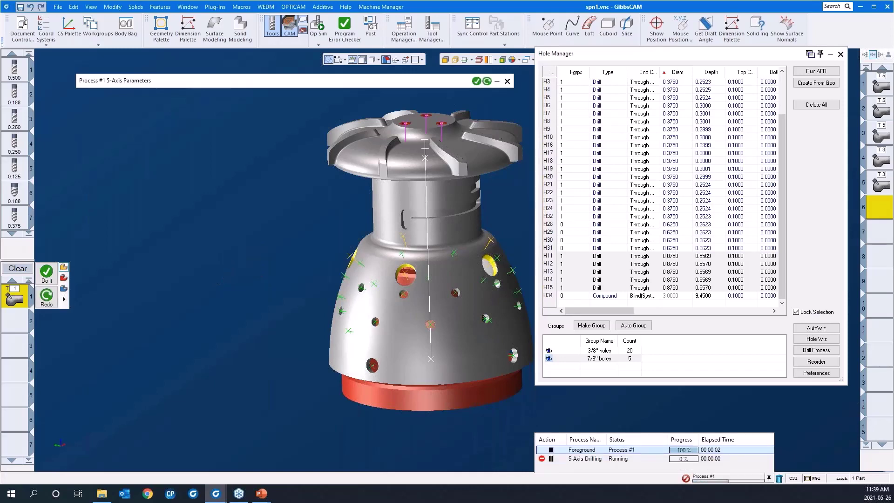
{"action": "scroll", "coordinate": [188, 257], "scroll_direction": "down", "scroll_amount": 3}
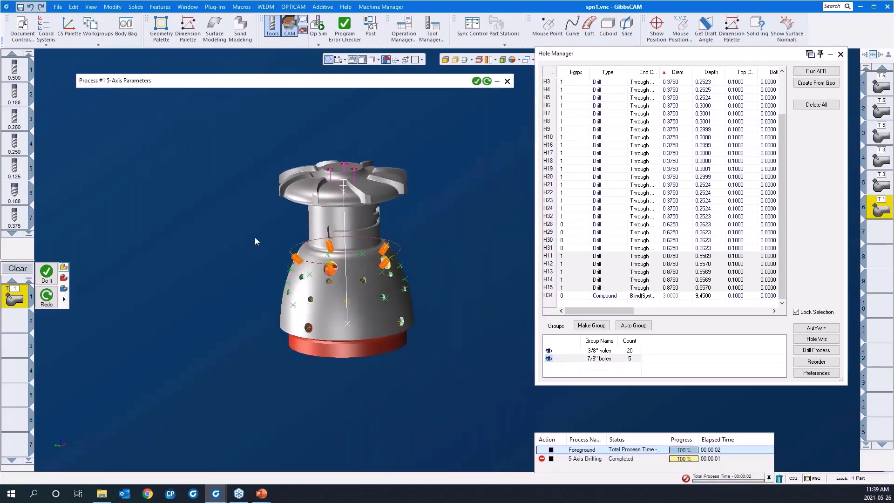
{"action": "left_click_drag", "start_coordinate": [253, 229], "coordinate": [368, 309]}
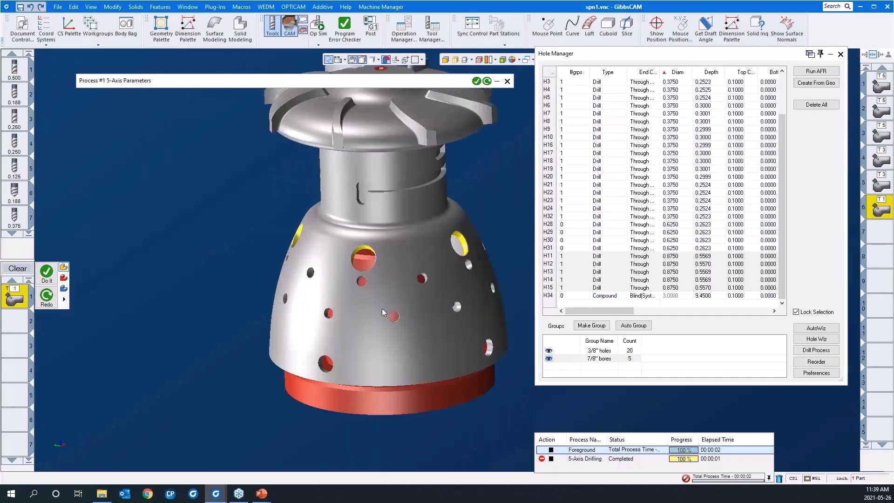
{"action": "scroll", "coordinate": [188, 258], "scroll_direction": "down", "scroll_amount": 3}
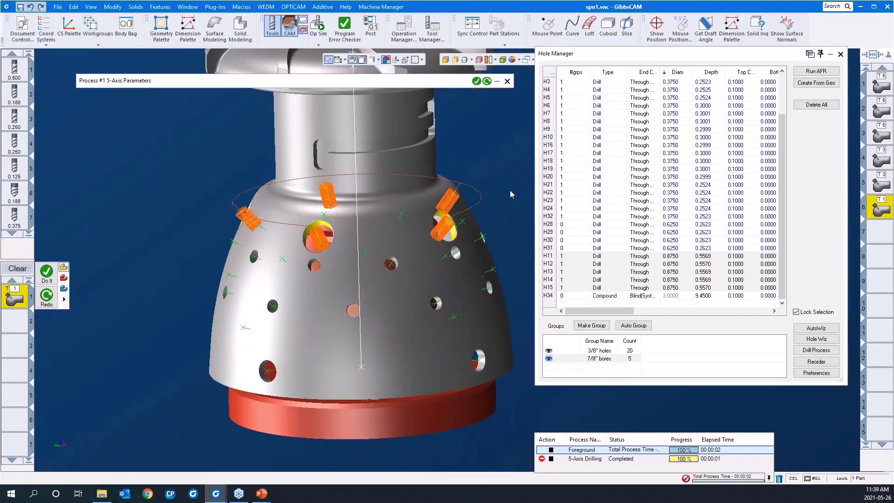
{"action": "middle_click_drag", "start_coordinate": [510, 191], "coordinate": [510, 207]}
{"action": "scroll", "coordinate": [195, 223], "scroll_direction": "down", "scroll_amount": 1}
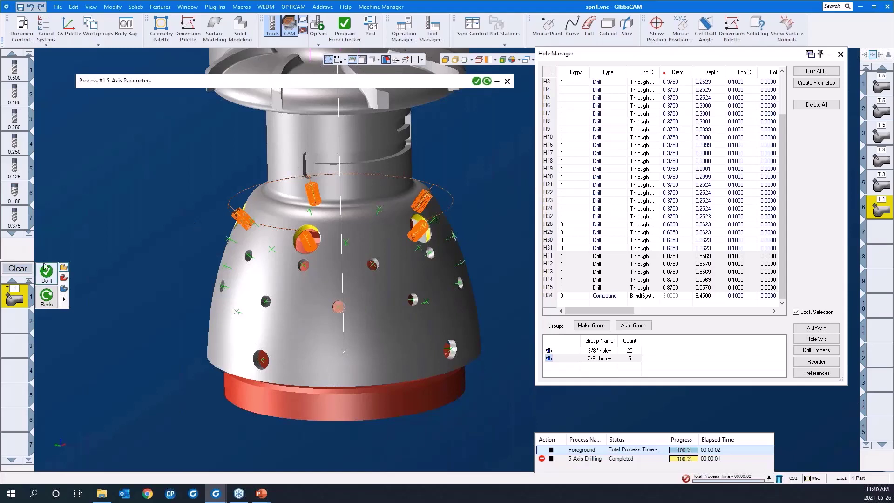
- Clear the process list and load the saved peck drill 375 5AS process
{"action": "left_click", "coordinate": [18, 268]}
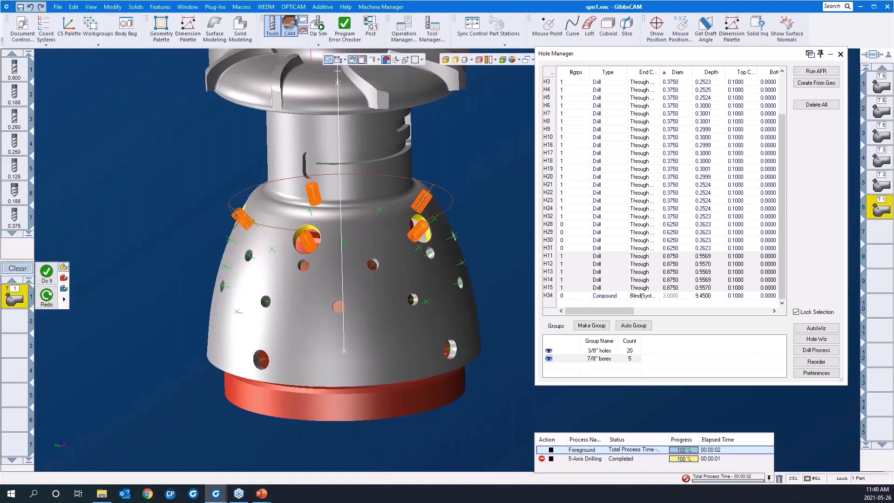
{"action": "right_click", "coordinate": [20, 300]}
{"action": "mouse_move", "coordinate": [25, 369]}
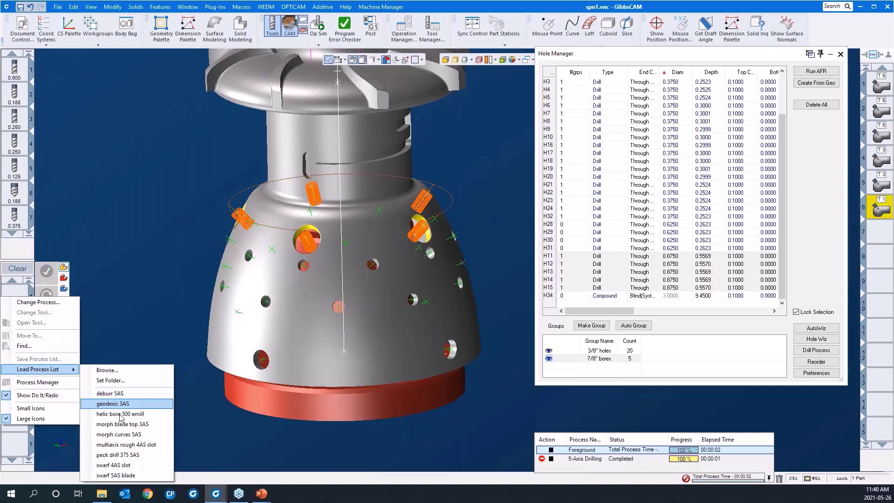
{"action": "left_click", "coordinate": [133, 454]}
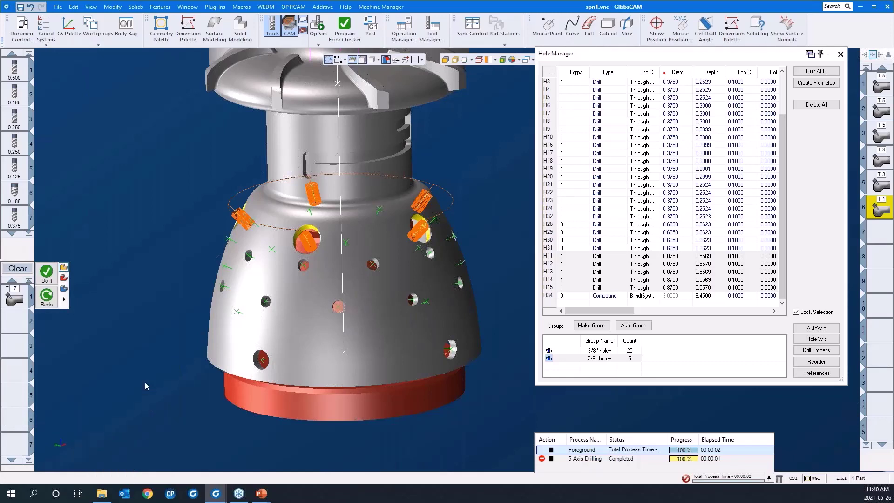
- Review the peck drill process's speeds, feeds and drilling options, and close its parameters
{"action": "left_click", "coordinate": [14, 298]}
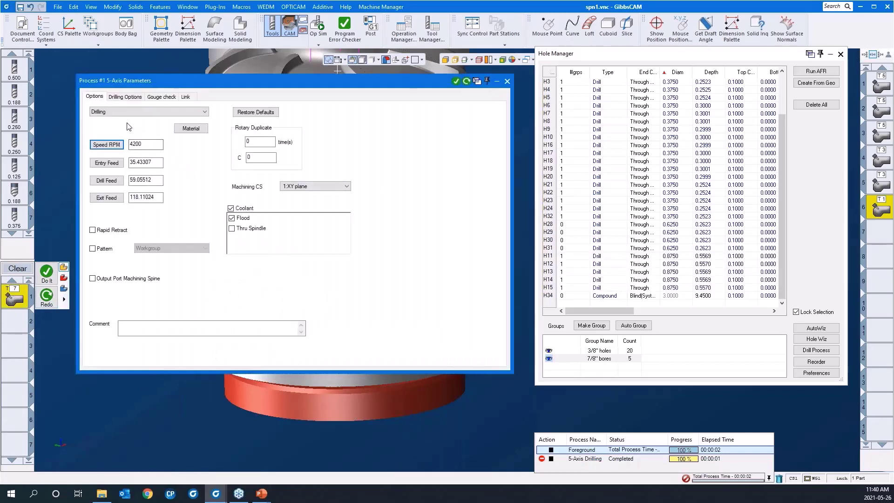
{"action": "left_click", "coordinate": [128, 98]}
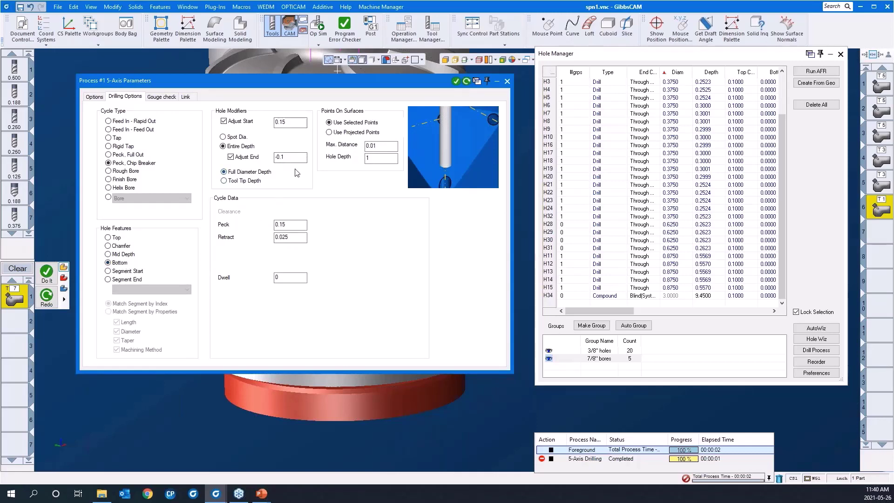
{"action": "left_click", "coordinate": [506, 82]}
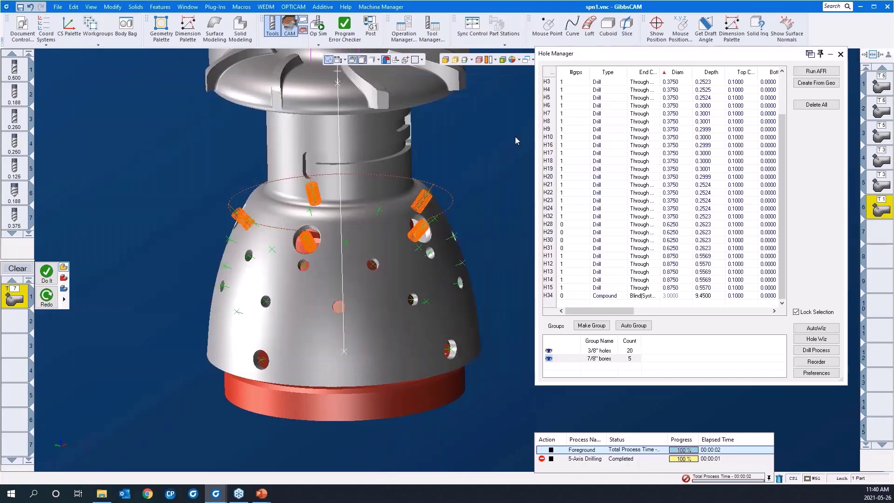
- Select the 3/8" holes group, generate the 5-axis peck drilling toolpath on it, and inspect the linking moves around the body
{"action": "left_click", "coordinate": [589, 352]}
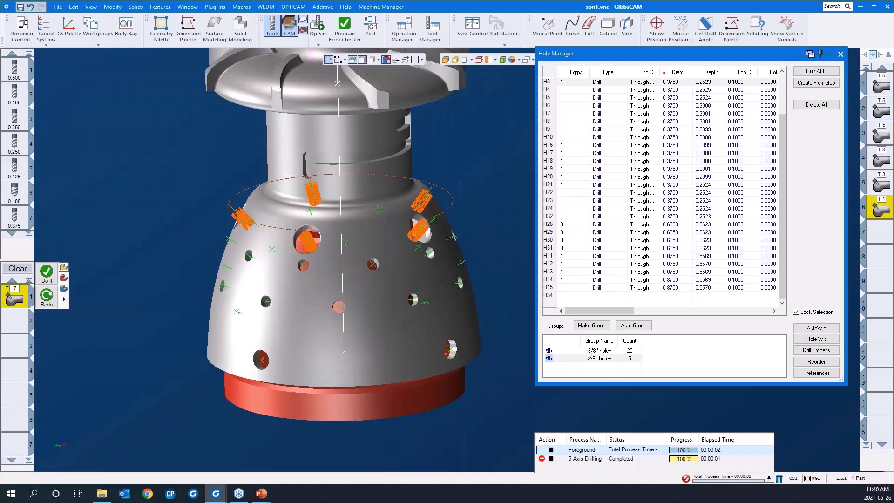
{"action": "right_click", "coordinate": [108, 189]}
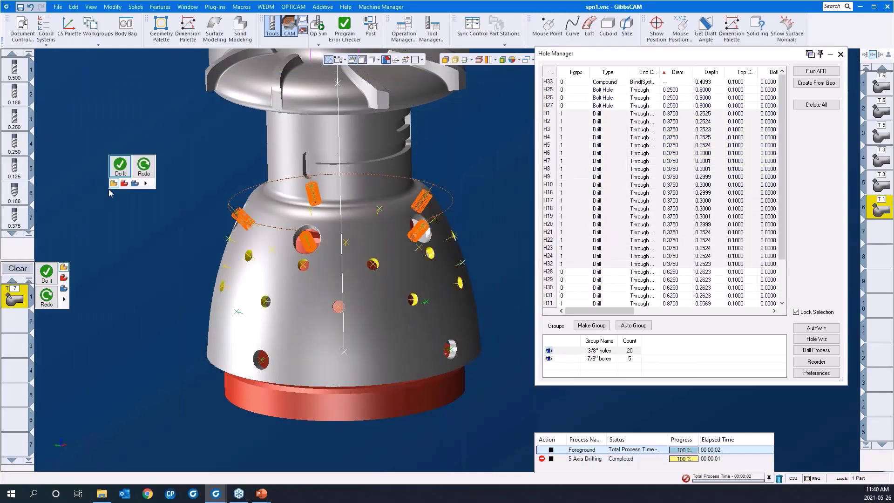
{"action": "left_click", "coordinate": [120, 165]}
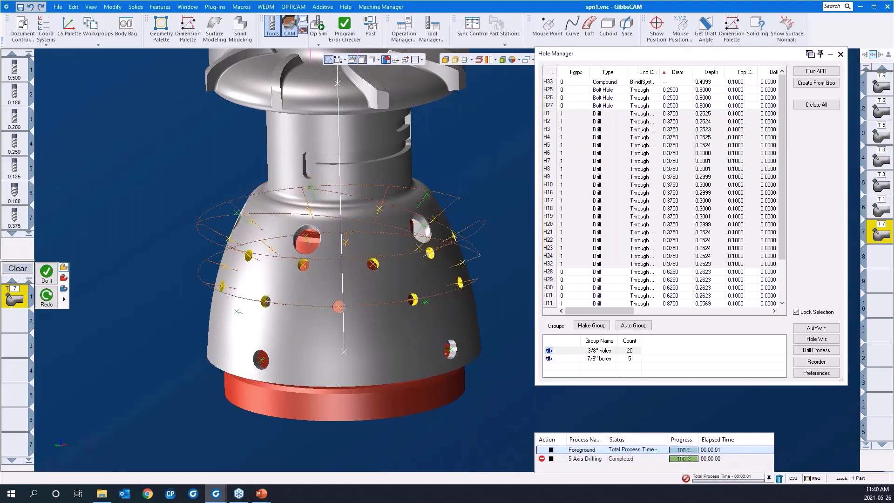
{"action": "scroll", "coordinate": [198, 213], "scroll_direction": "down", "scroll_amount": 1}
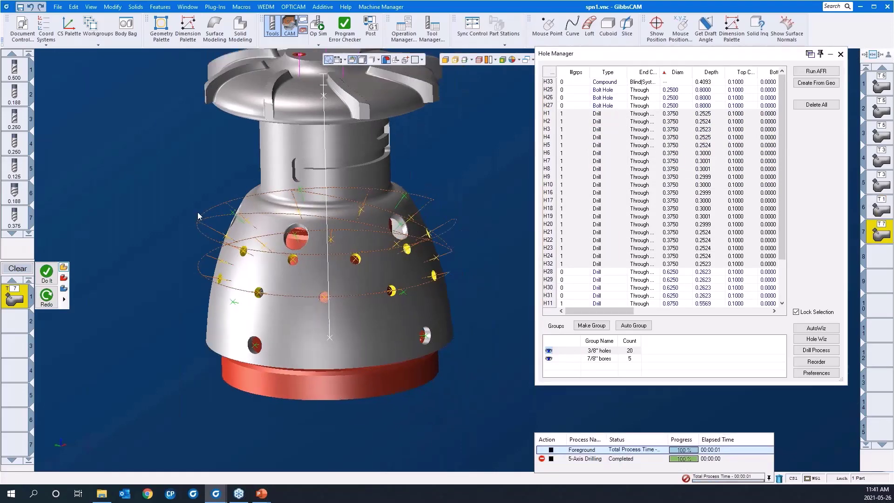
{"action": "scroll", "coordinate": [198, 213], "scroll_direction": "down", "scroll_amount": 3}
{"action": "middle_click_drag", "start_coordinate": [198, 213], "coordinate": [147, 176]}
{"action": "left_click_drag", "start_coordinate": [147, 174], "coordinate": [540, 330]}
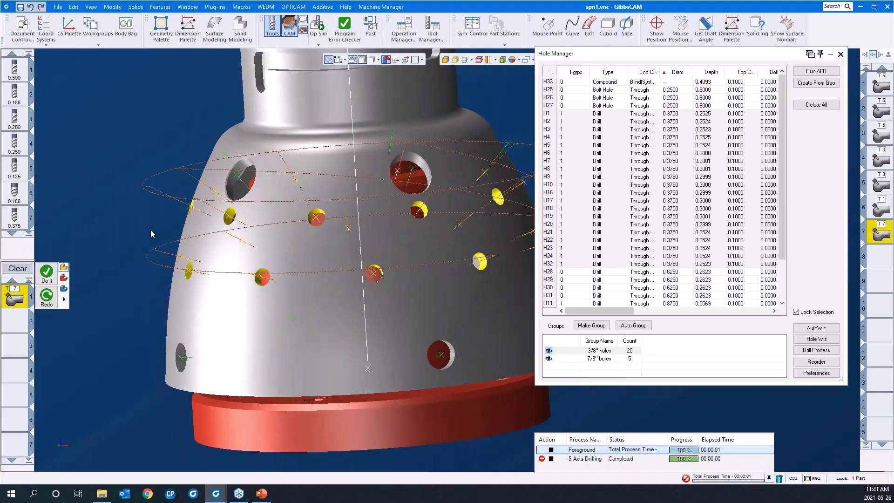
{"action": "scroll", "coordinate": [150, 230], "scroll_direction": "down", "scroll_amount": 4}
{"action": "middle_click_drag", "start_coordinate": [411, 264], "coordinate": [331, 279]}
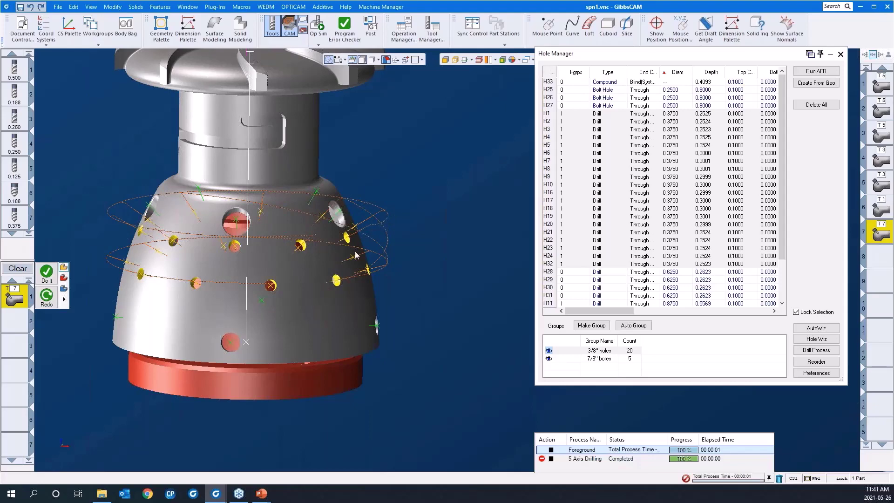
- Open the reordering of the 3/8" holes group, show the hole order on the part to review it, and hide the order again
{"action": "middle_click_drag", "start_coordinate": [301, 313], "coordinate": [337, 306]}
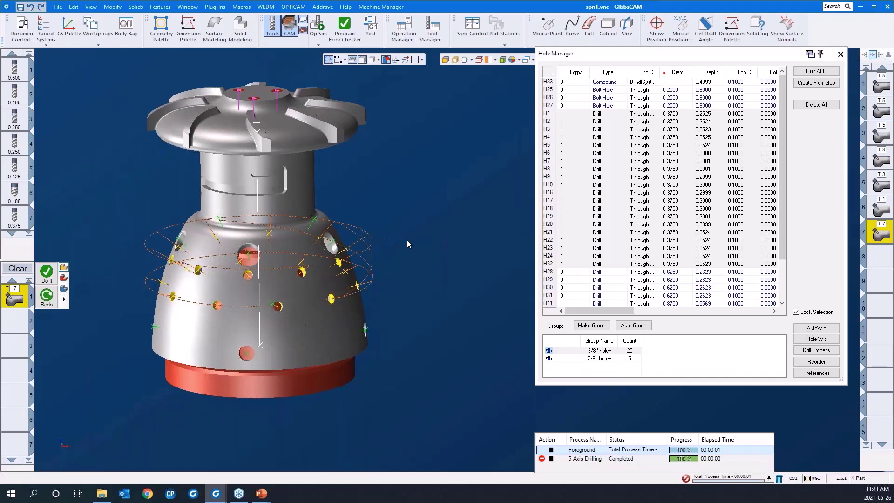
{"action": "left_click", "coordinate": [813, 363]}
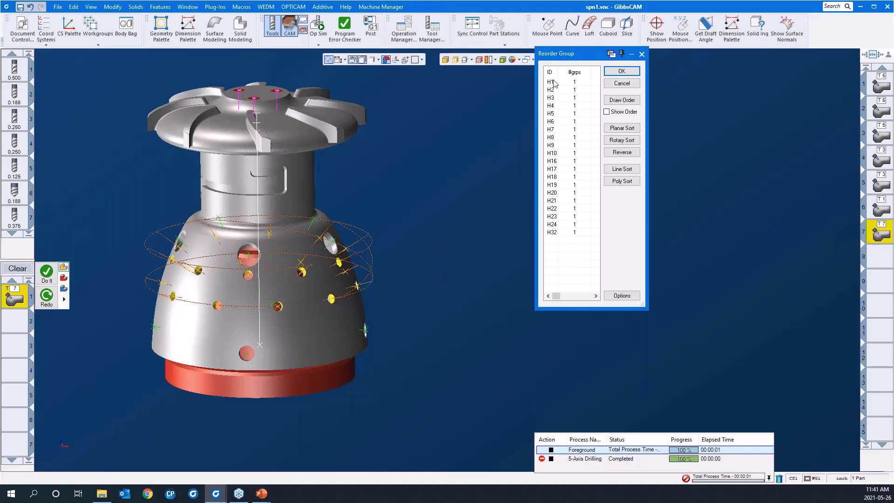
{"action": "left_click", "coordinate": [607, 112]}
{"action": "middle_click_drag", "start_coordinate": [311, 321], "coordinate": [317, 343]}
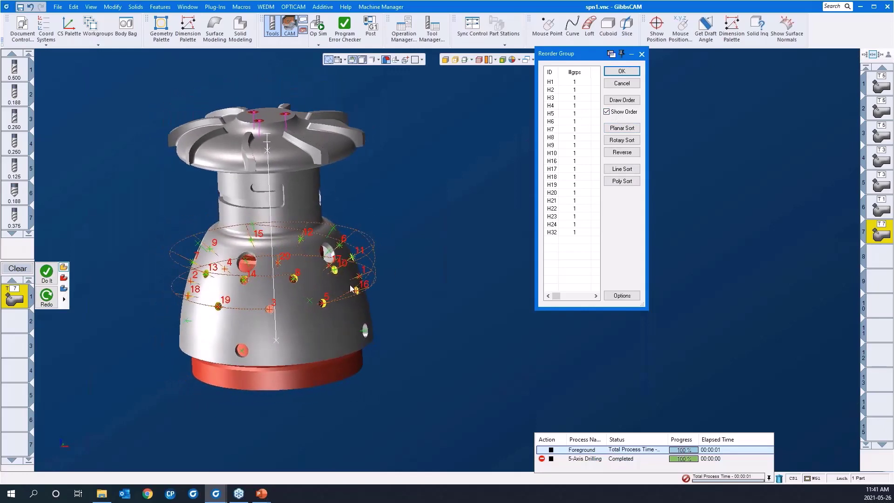
{"action": "middle_click_drag", "start_coordinate": [376, 381], "coordinate": [210, 386]}
{"action": "scroll", "coordinate": [304, 330], "scroll_direction": "down", "scroll_amount": 2}
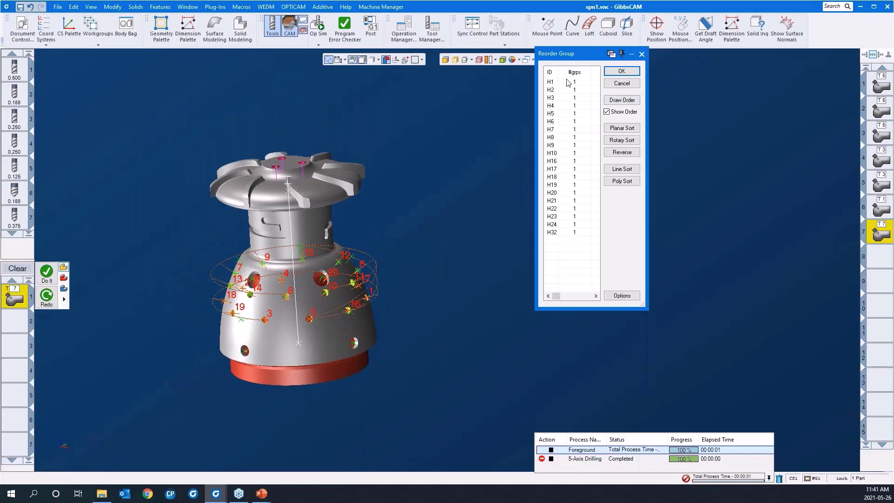
{"action": "left_click", "coordinate": [607, 113]}
- Rotary-sort the 3/8" holes group clockwise around D, preferring rotary direction with start angle 0, and accept the new order
{"action": "left_click", "coordinate": [614, 141]}
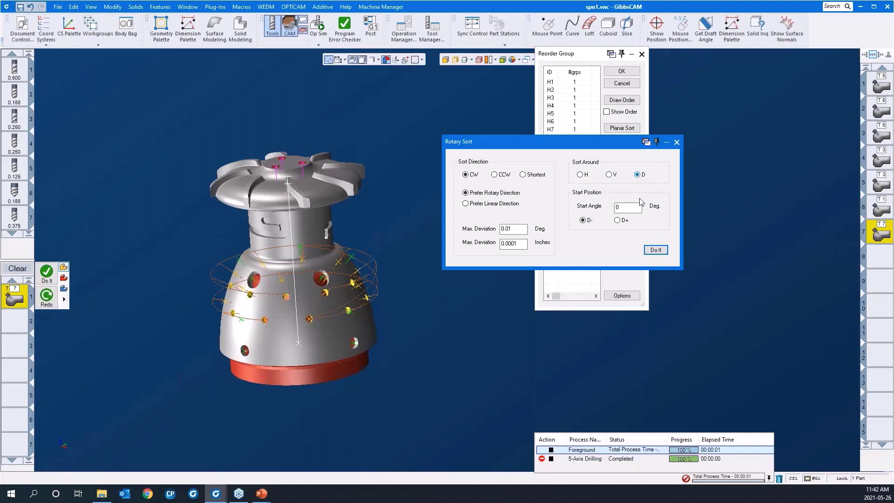
{"action": "left_click", "coordinate": [650, 250]}
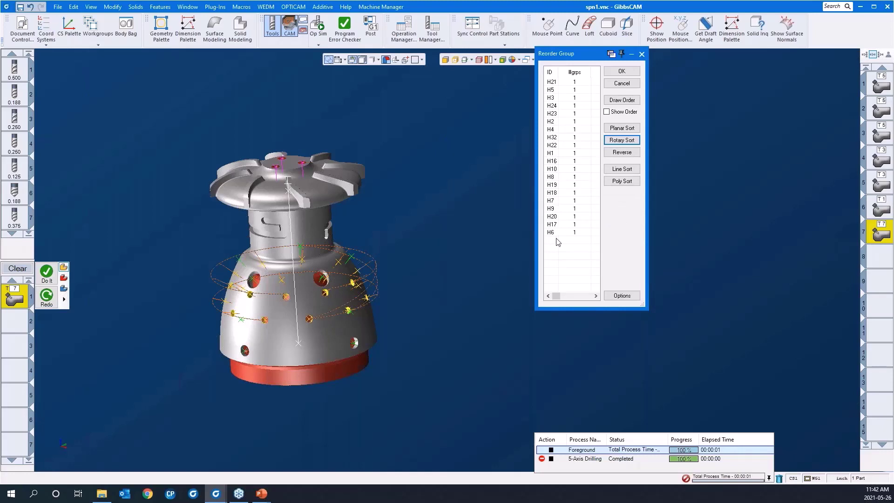
{"action": "left_click", "coordinate": [621, 70]}
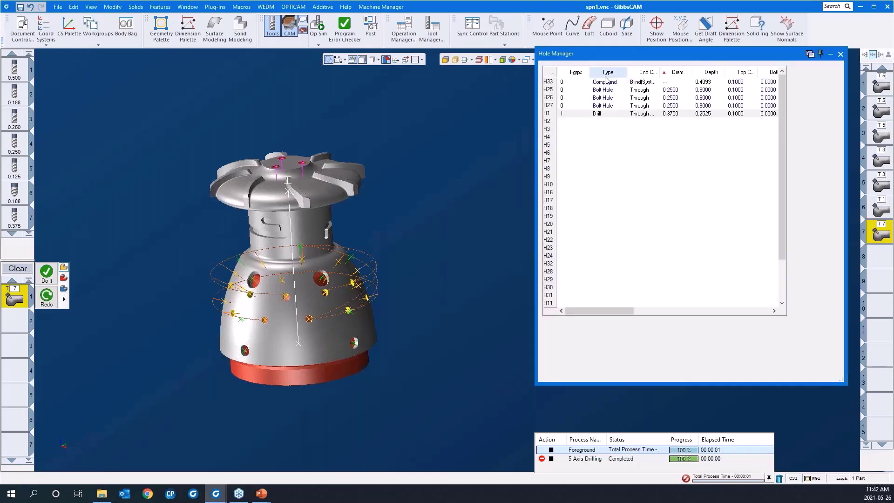
- Redo the 5-axis drilling operation with the sorted hole order and inspect the regenerated toolpath around the body
{"action": "right_click", "coordinate": [426, 236]}
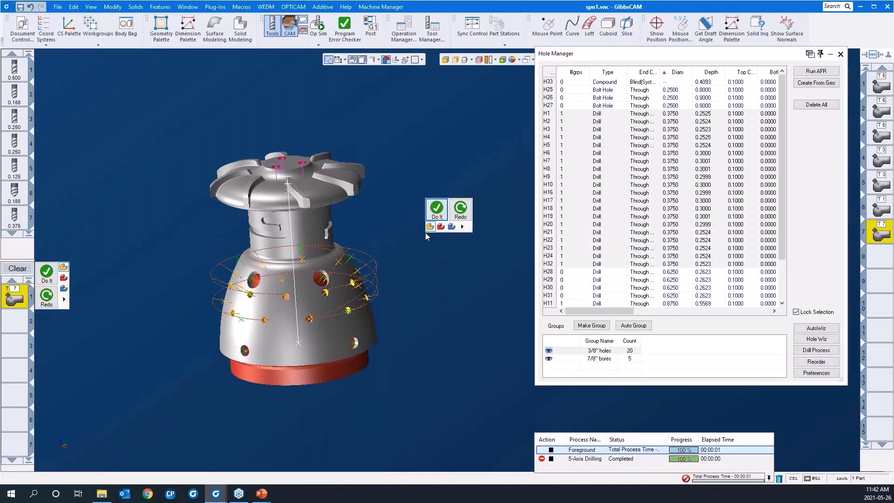
{"action": "left_click", "coordinate": [459, 215]}
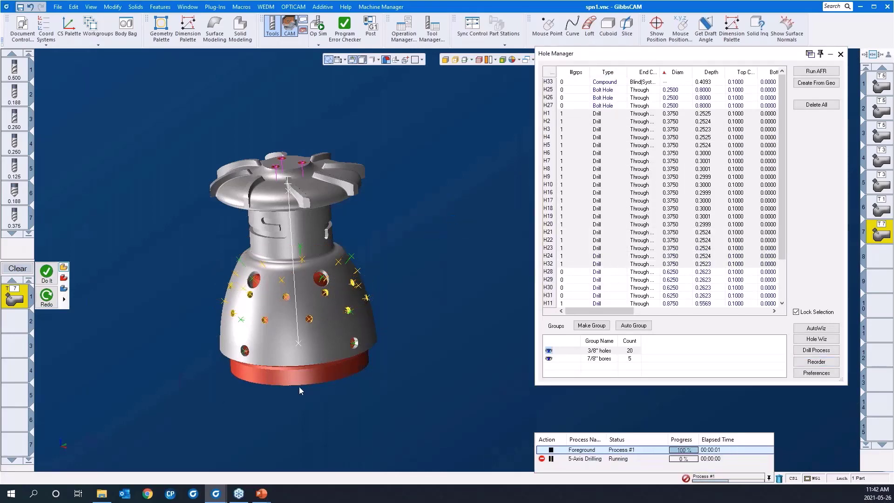
{"action": "middle_click_drag", "start_coordinate": [306, 409], "coordinate": [306, 322]}
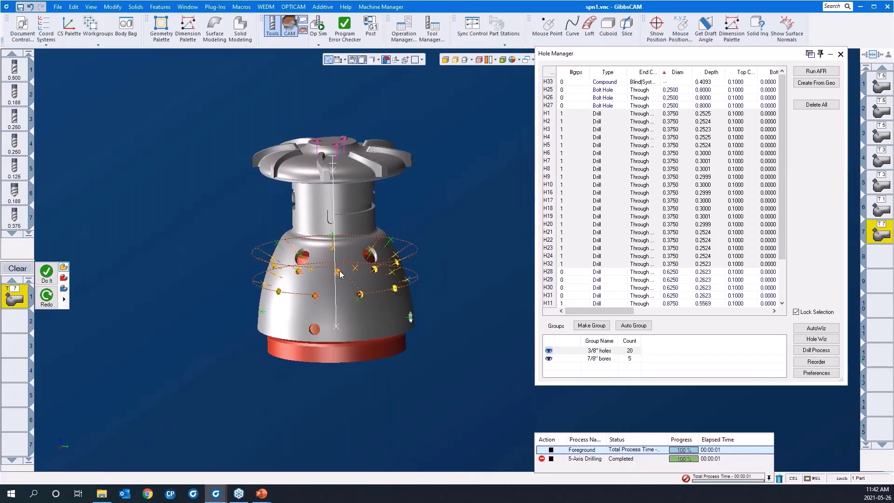
{"action": "middle_click_drag", "start_coordinate": [381, 321], "coordinate": [438, 363]}
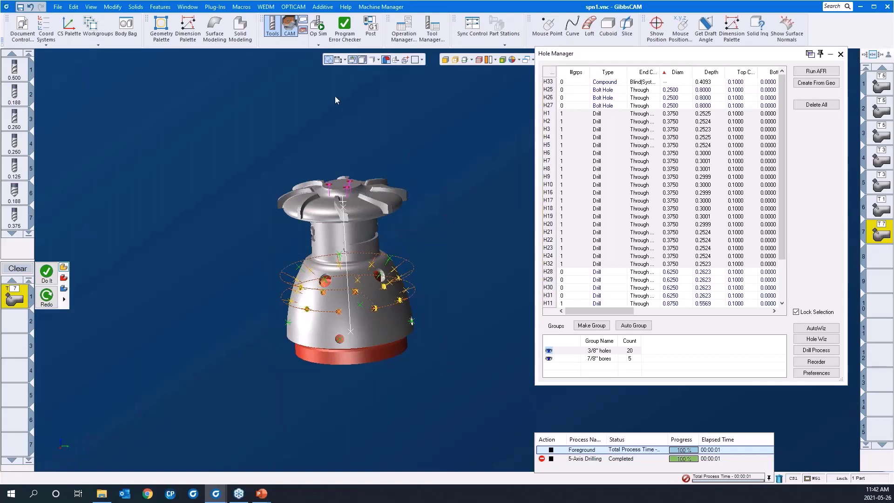
- Close the hole manager, start Machine Sim, and rewind it to the beginning with the whole machine in view
{"action": "left_click", "coordinate": [841, 54]}
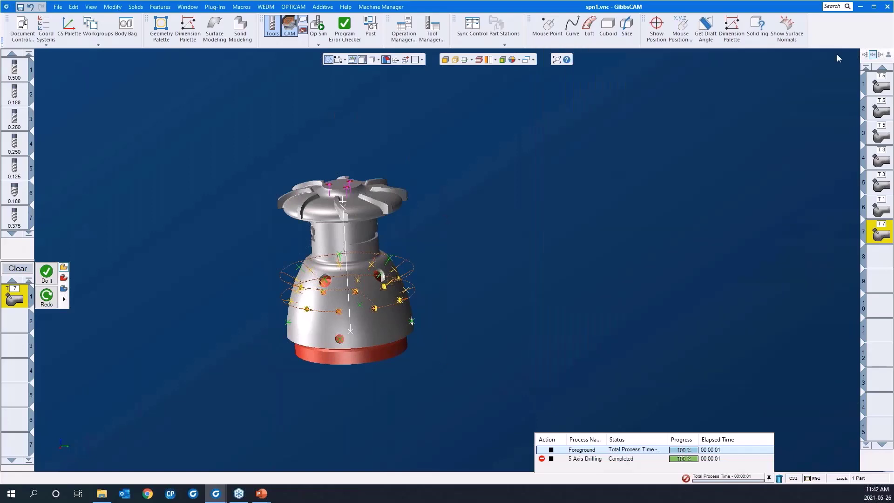
{"action": "left_click", "coordinate": [314, 46]}
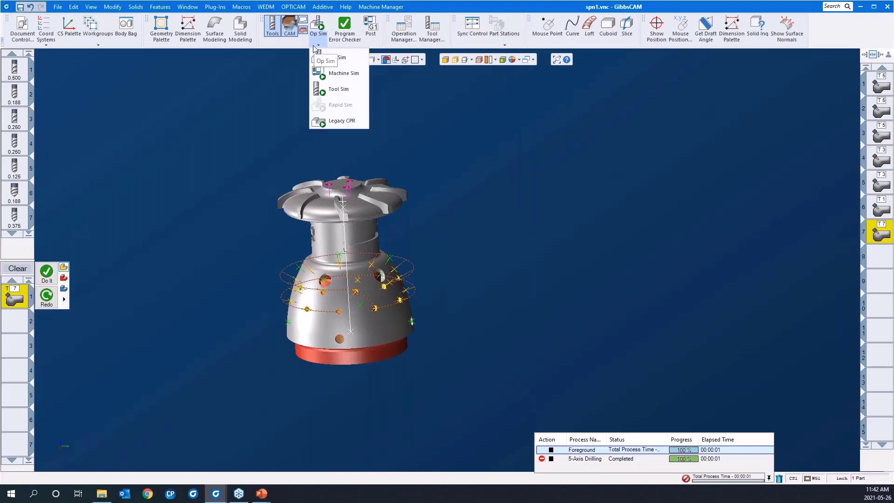
{"action": "left_click", "coordinate": [337, 73]}
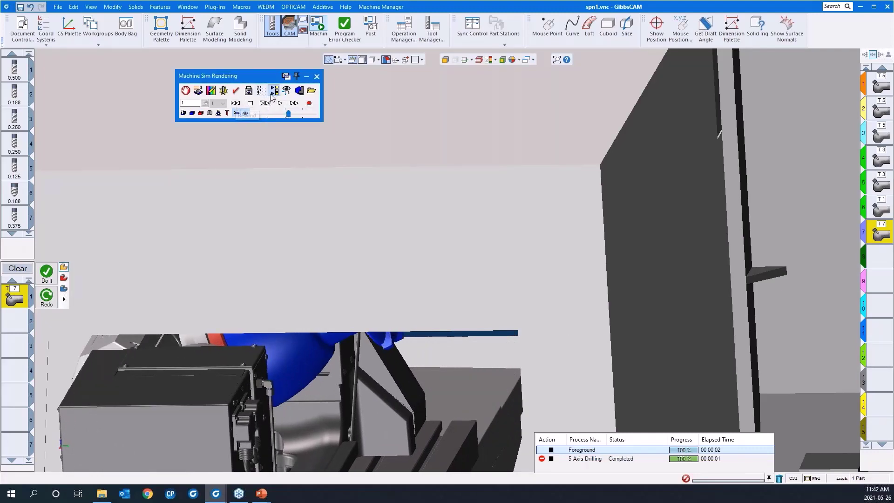
{"action": "left_click", "coordinate": [235, 104]}
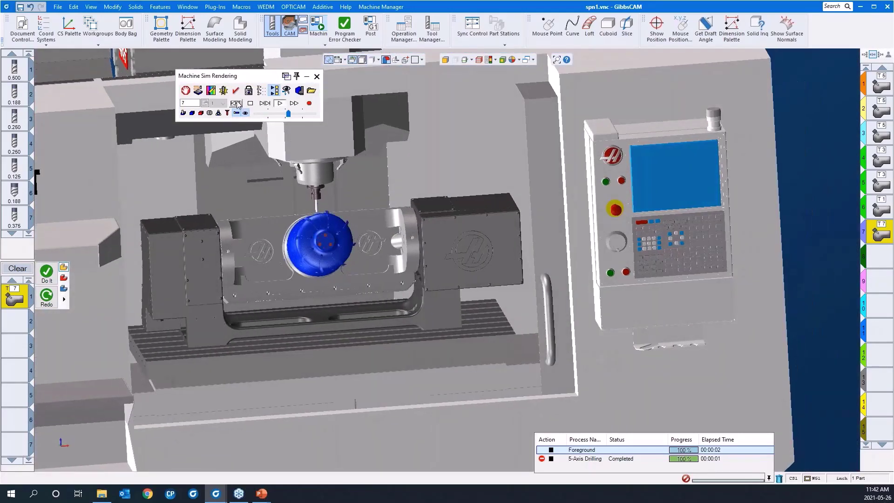
{"action": "left_click", "coordinate": [236, 103]}
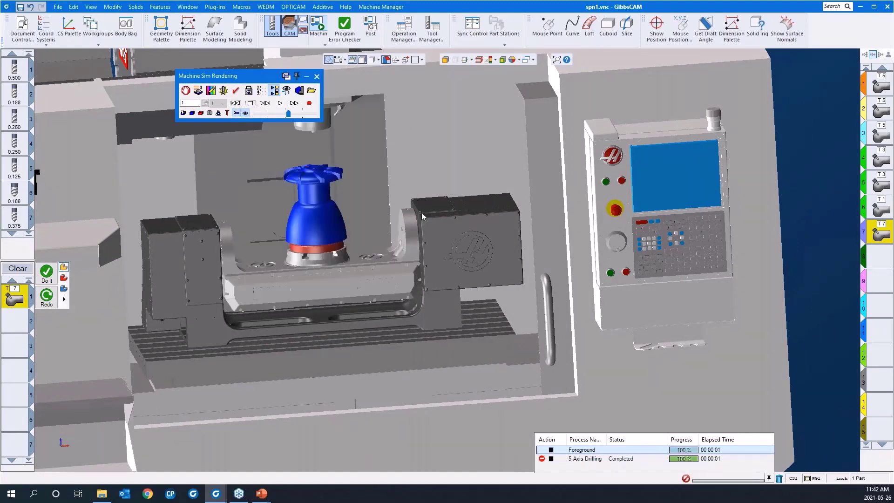
{"action": "scroll", "coordinate": [510, 221], "scroll_direction": "down", "scroll_amount": 5}
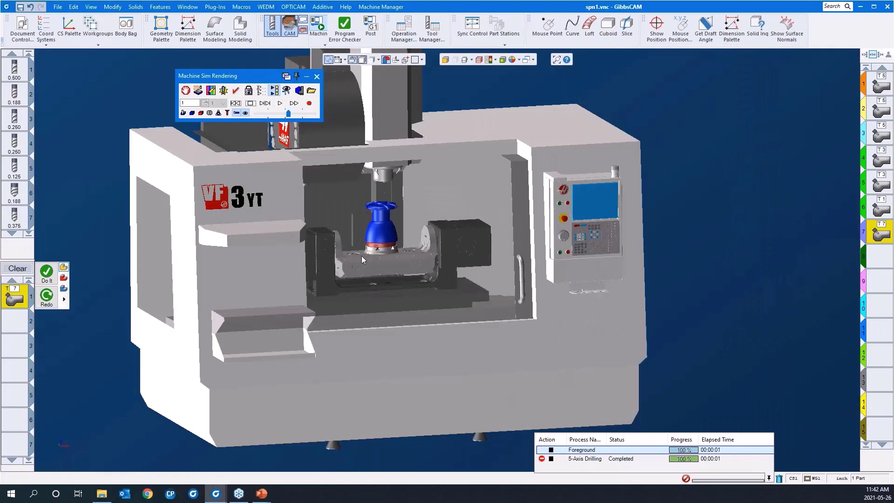
{"action": "middle_click_drag", "start_coordinate": [93, 185], "coordinate": [330, 193]}
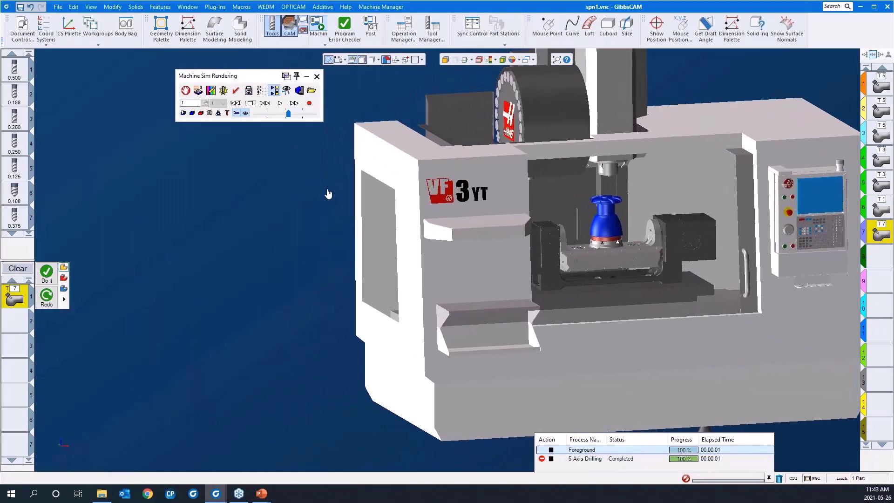
- Slow down the machine simulation, skip ahead to the 3/8" hole drilling, and watch the run close to the part
{"action": "left_click", "coordinate": [271, 115]}
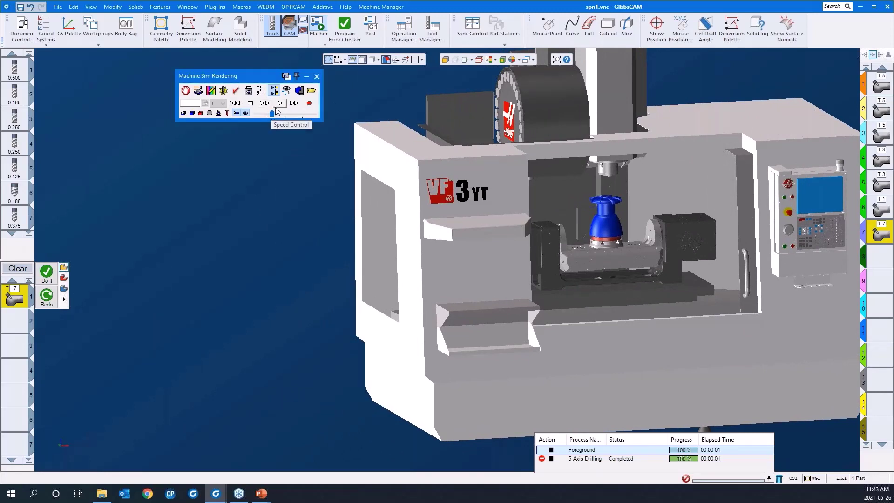
{"action": "left_click", "coordinate": [265, 104]}
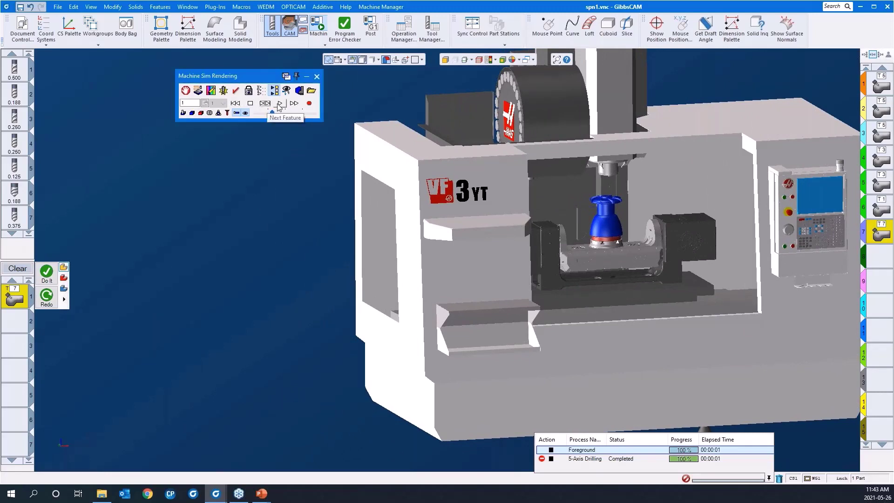
{"action": "left_click", "coordinate": [279, 103]}
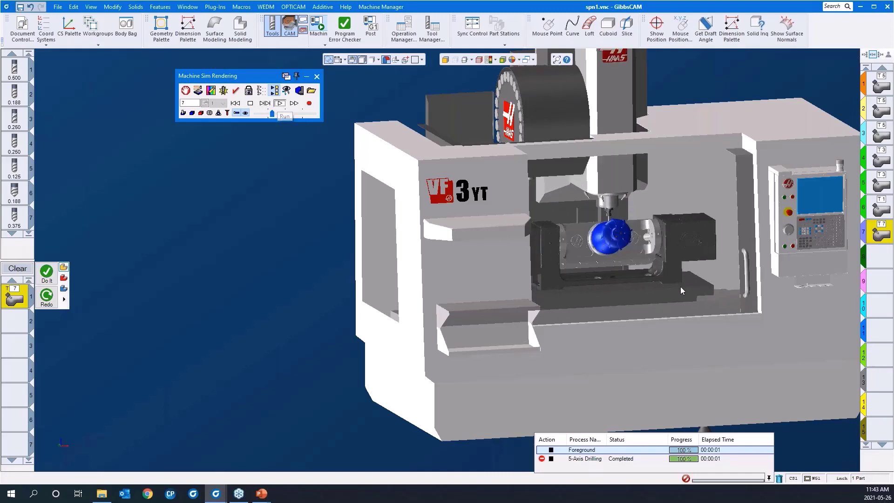
{"action": "left_click_drag", "start_coordinate": [682, 284], "coordinate": [543, 125]}
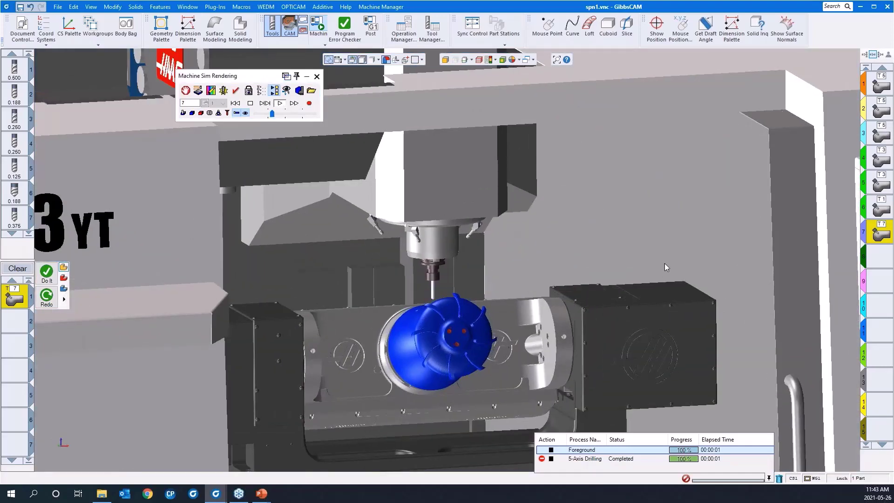
{"action": "scroll", "coordinate": [664, 263], "scroll_direction": "up", "scroll_amount": 2}
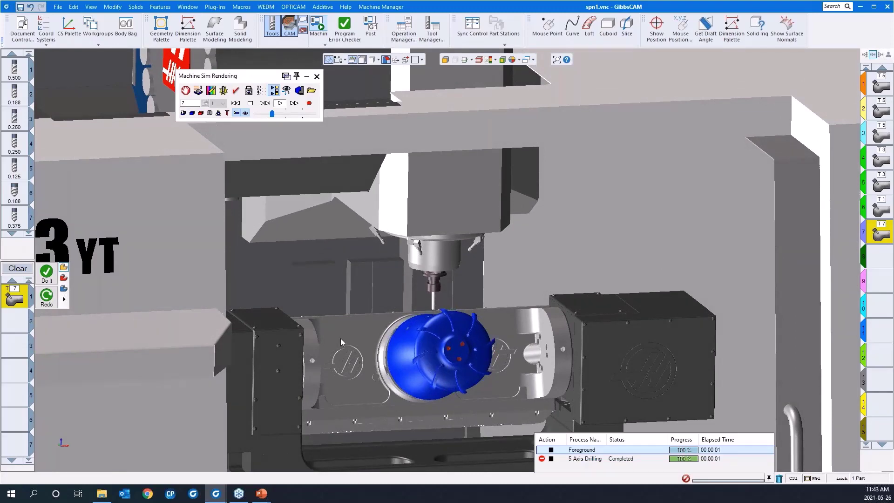
{"action": "scroll", "coordinate": [353, 384], "scroll_direction": "up", "scroll_amount": 2}
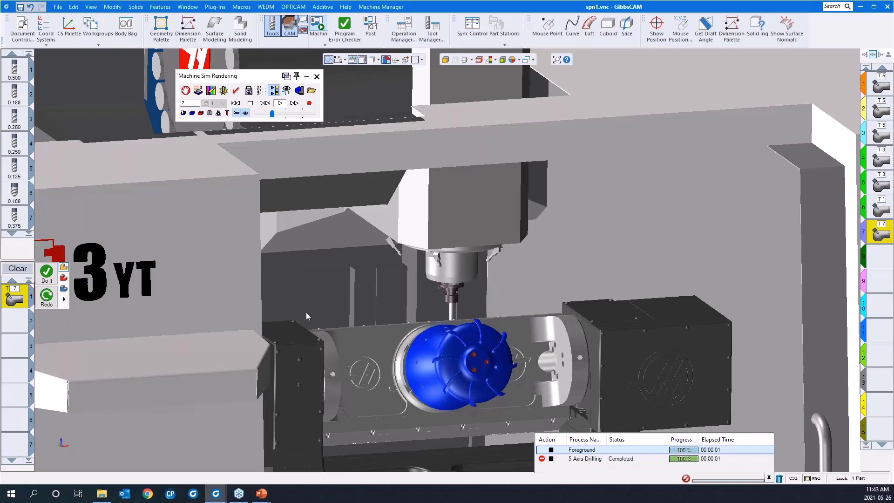
- Raise the simulation speed, rewind to the first operation, and replay the machining on the full machine
{"action": "left_click", "coordinate": [282, 114]}
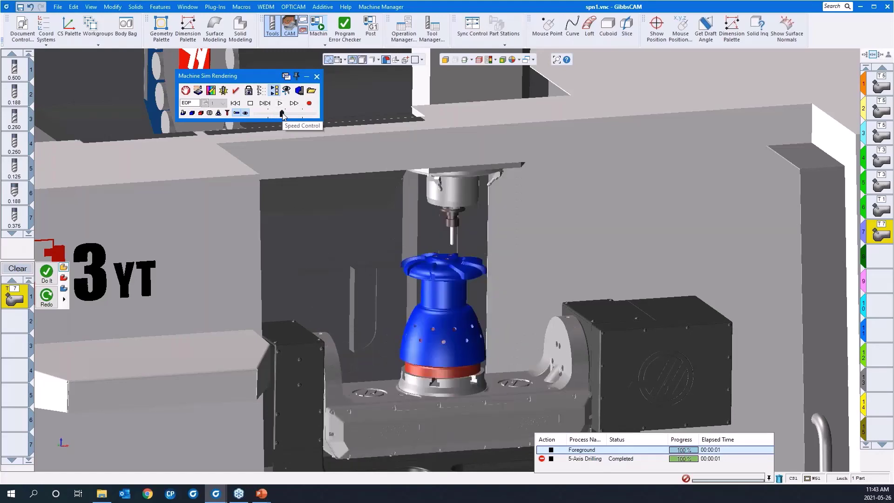
{"action": "scroll", "coordinate": [385, 305], "scroll_direction": "down", "scroll_amount": 2}
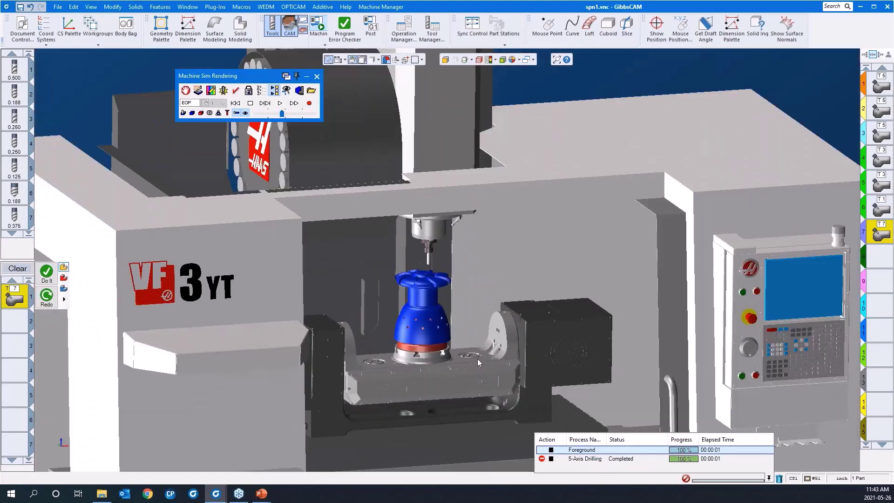
{"action": "scroll", "coordinate": [475, 363], "scroll_direction": "down", "scroll_amount": 3}
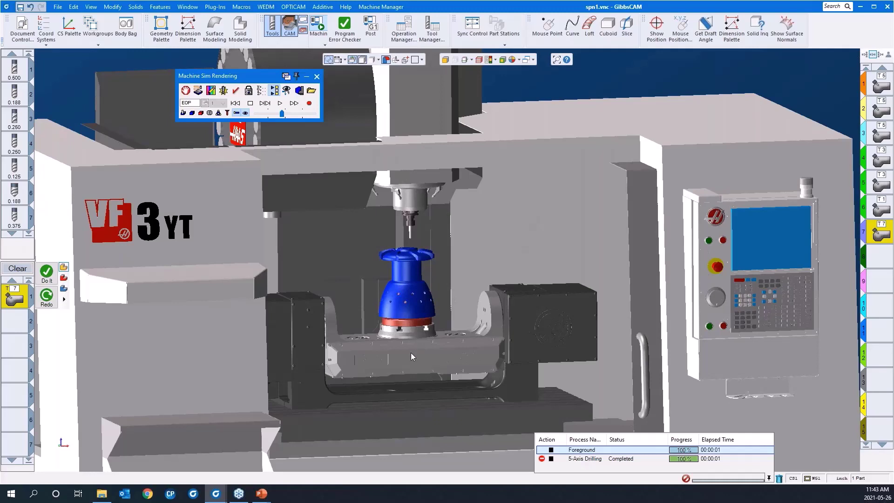
{"action": "left_click", "coordinate": [233, 105]}
{"action": "left_click", "coordinate": [280, 104]}
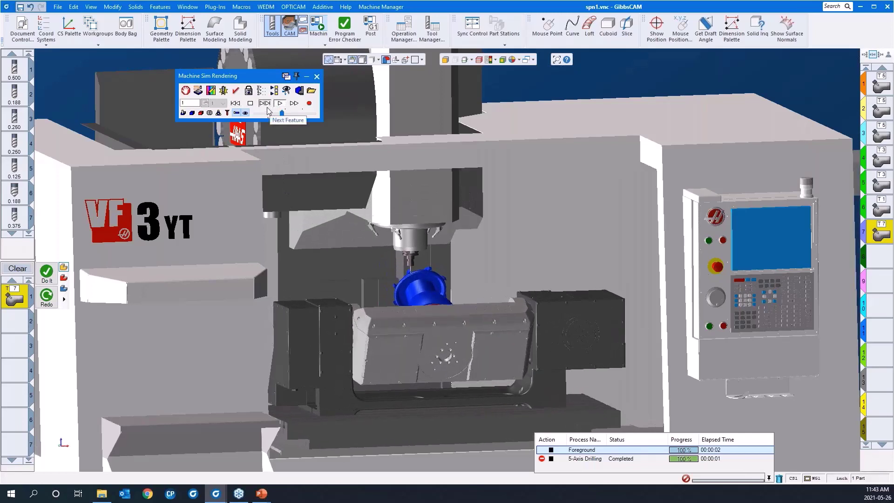
{"action": "scroll", "coordinate": [393, 346], "scroll_direction": "down", "scroll_amount": 3}
{"action": "middle_click_drag", "start_coordinate": [344, 120], "coordinate": [344, 132]}
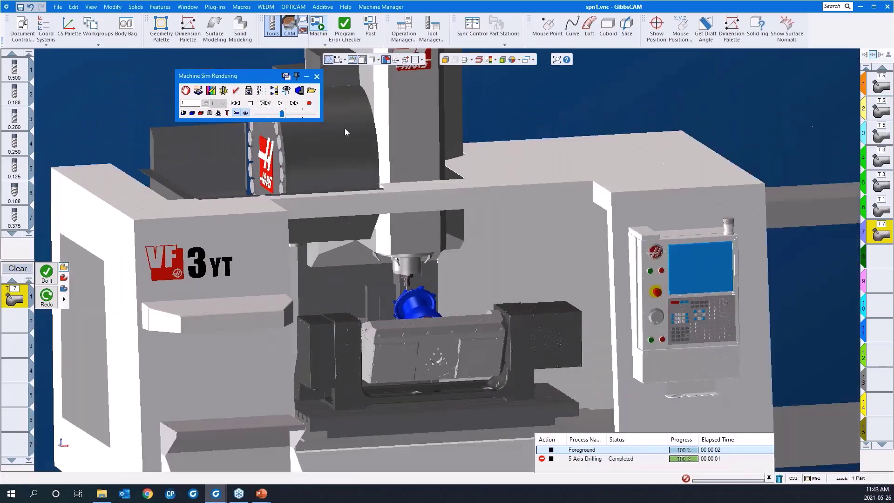
- Close the machine simulation and deselect the drilling operation by making the empty eighth operation position current
{"action": "left_click", "coordinate": [317, 76]}
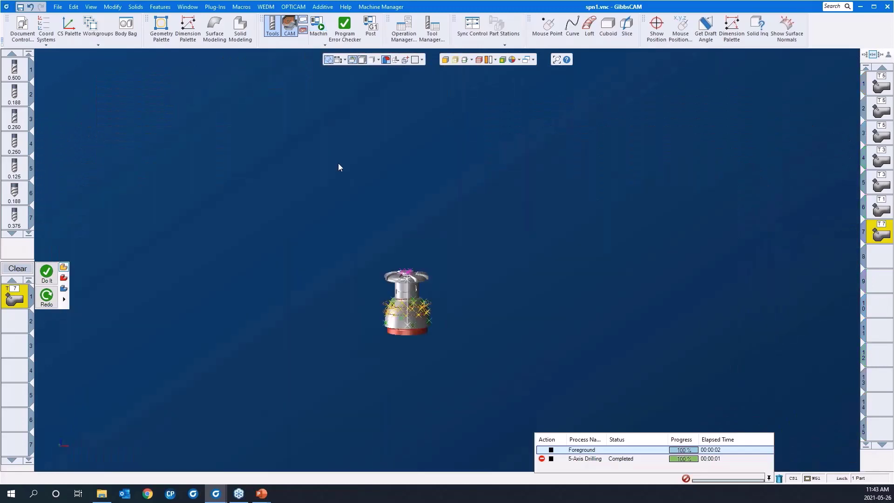
{"action": "left_click_drag", "start_coordinate": [343, 246], "coordinate": [505, 382]}
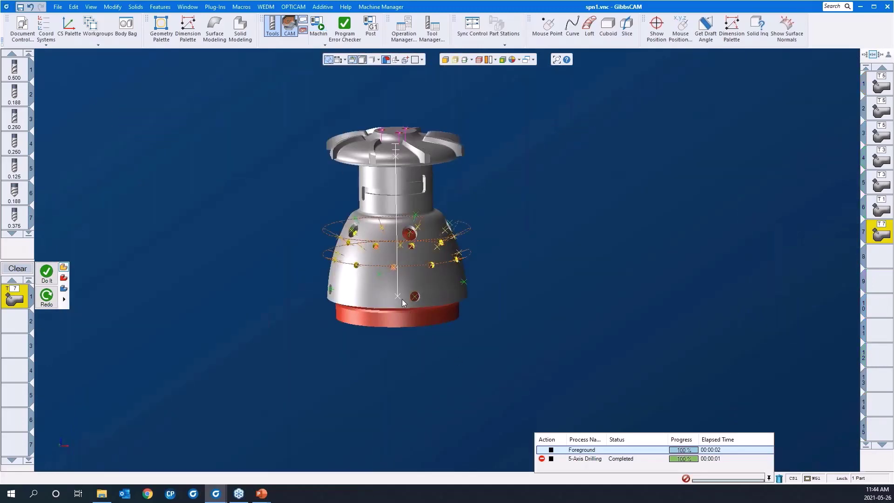
{"action": "left_click", "coordinate": [867, 264]}
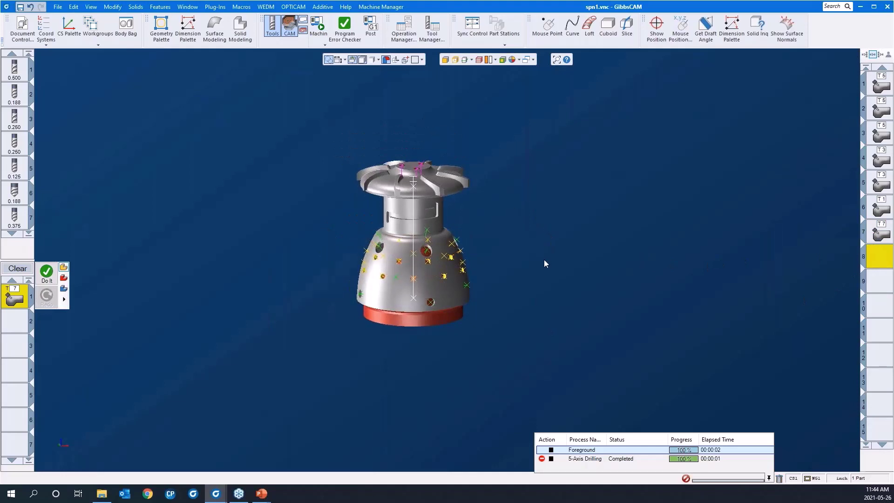
{"action": "scroll", "coordinate": [494, 264], "scroll_direction": "down", "scroll_amount": 1}
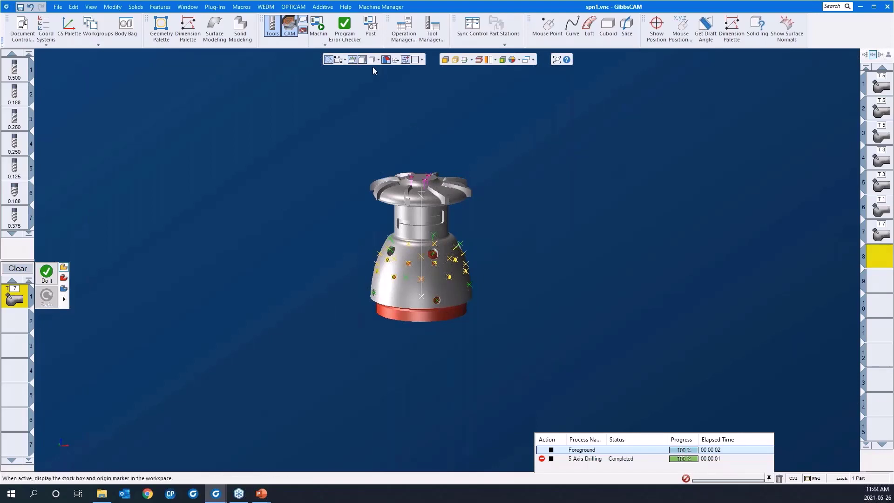
- Hide the hole markers and geometry displayed over the part so that only the solid body shows
{"action": "left_click", "coordinate": [352, 61]}
{"action": "left_click_drag", "start_coordinate": [334, 123], "coordinate": [493, 337]}
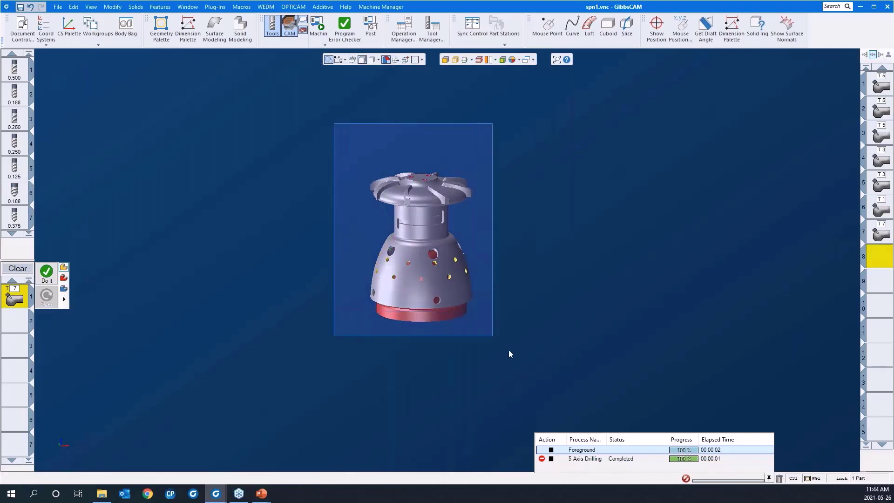
{"action": "scroll", "coordinate": [540, 246], "scroll_direction": "down", "scroll_amount": 4}
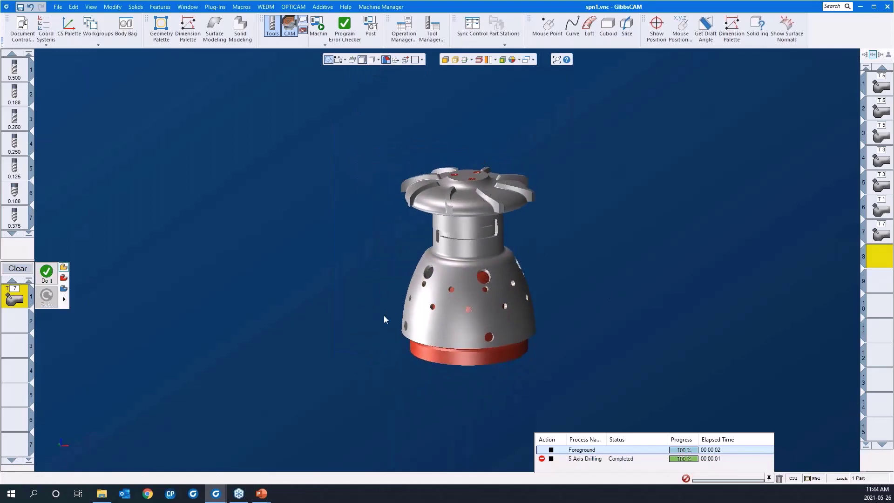
- Clear the current process list and load the saved "deburr 5AS" process in its place
{"action": "left_click", "coordinate": [14, 270]}
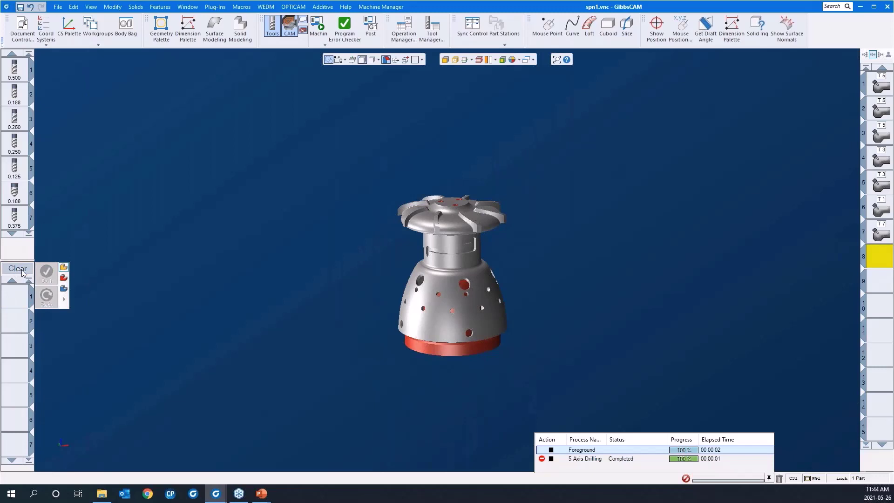
{"action": "right_click", "coordinate": [14, 297]}
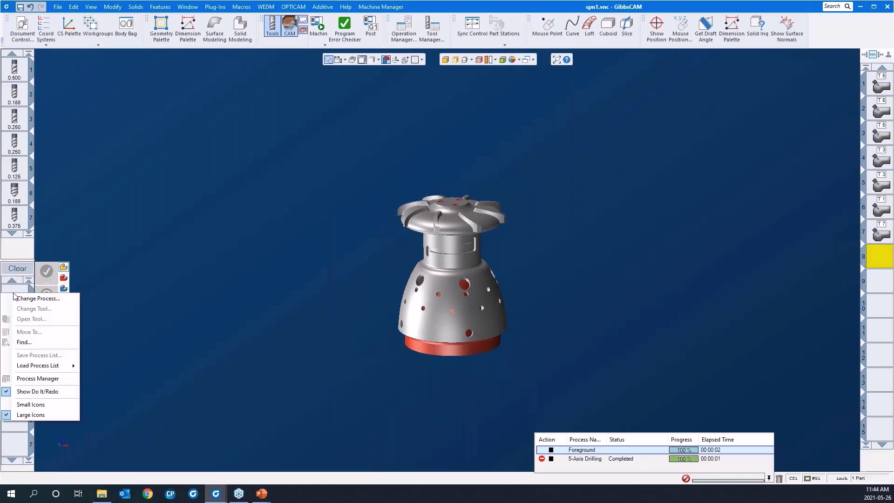
{"action": "mouse_move", "coordinate": [23, 368]}
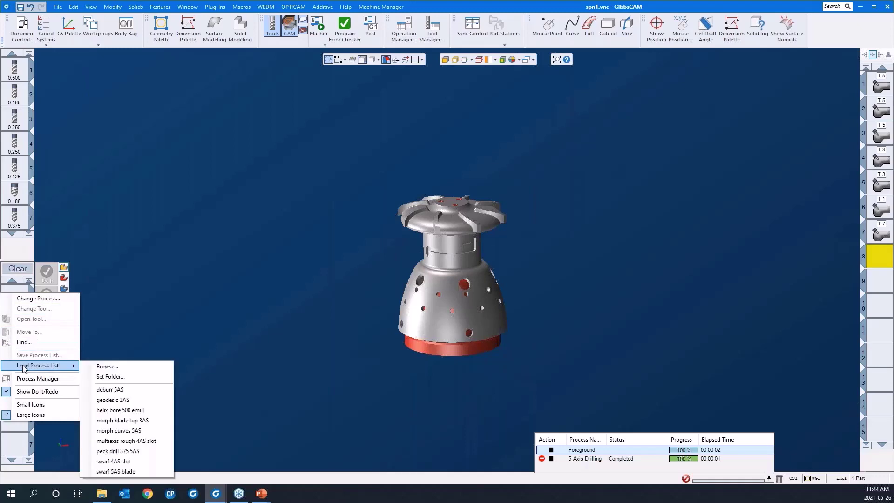
{"action": "left_click", "coordinate": [128, 391]}
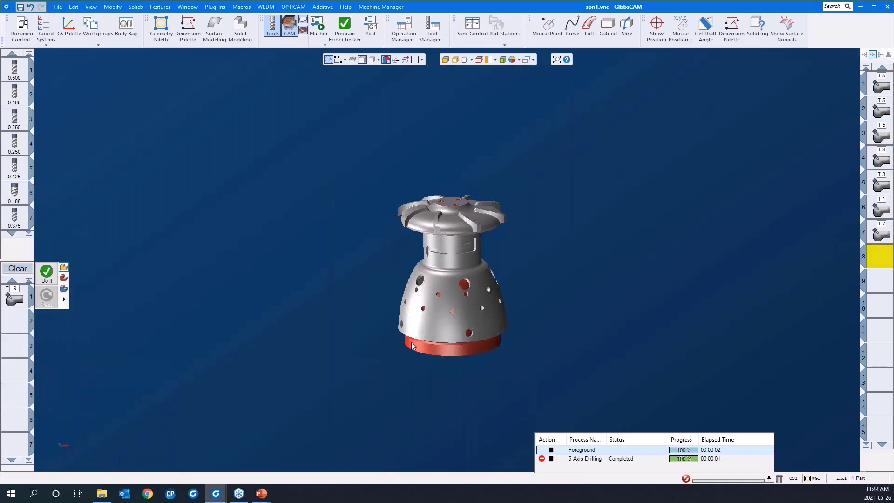
- Switch to face selection on the part and open the surface path settings of the loaded deburring process
{"action": "left_click", "coordinate": [457, 231]}
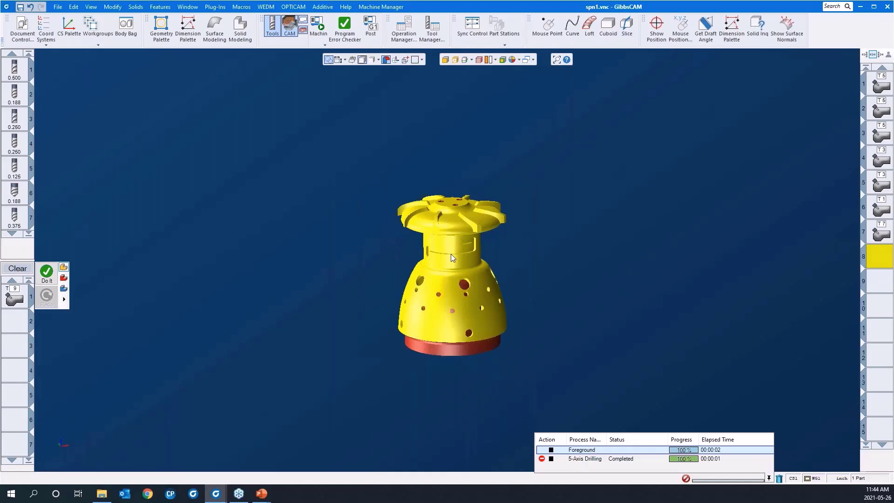
{"action": "left_click", "coordinate": [375, 205]}
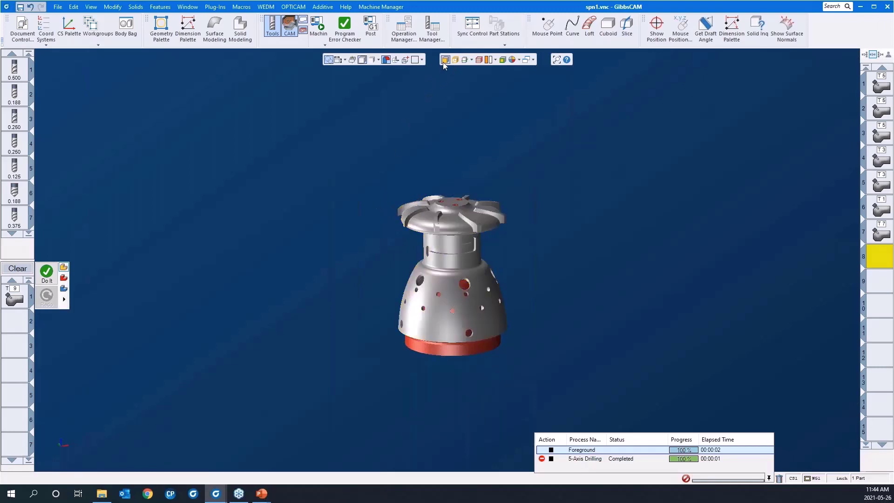
{"action": "left_click_drag", "start_coordinate": [352, 155], "coordinate": [552, 265]}
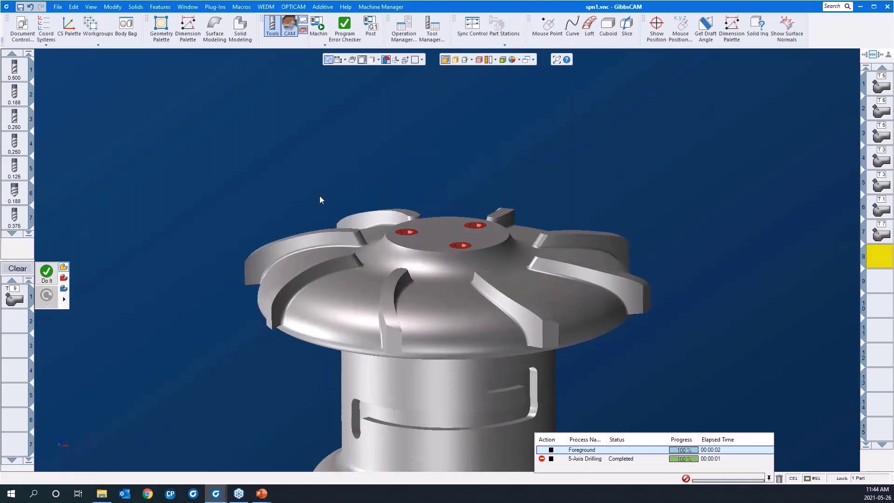
{"action": "left_click", "coordinate": [17, 302]}
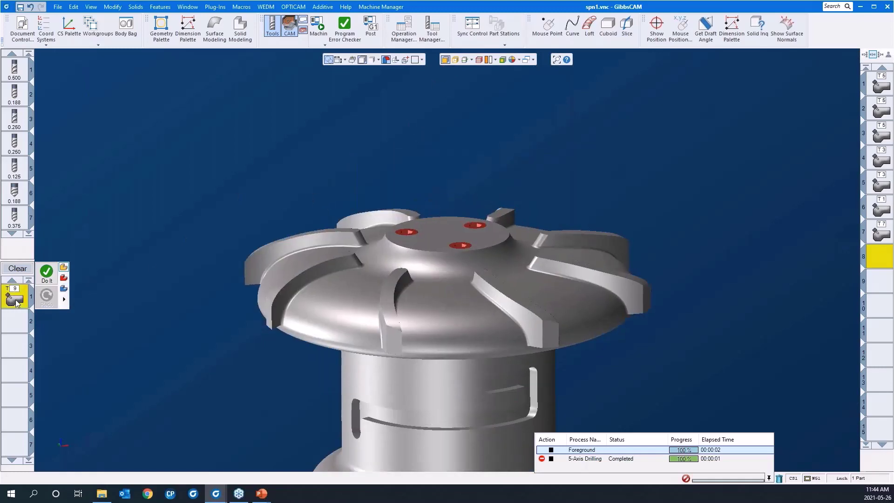
{"action": "double_click", "coordinate": [16, 302]}
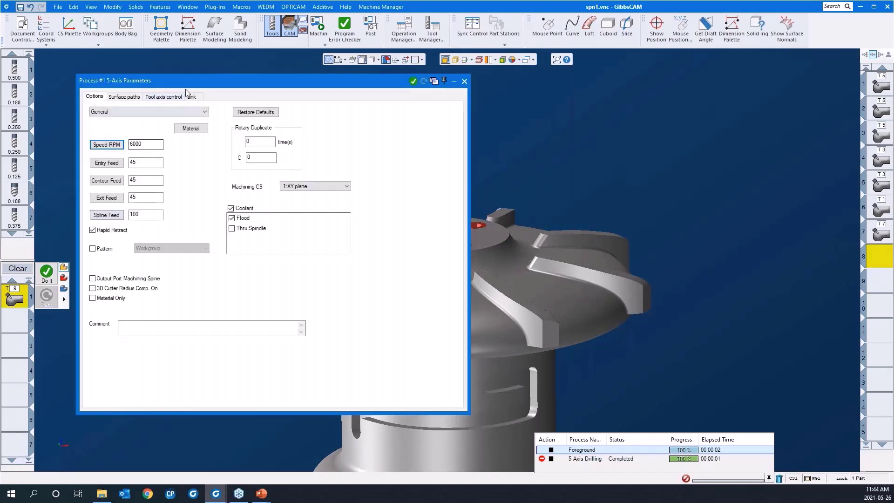
{"action": "left_click_drag", "start_coordinate": [299, 85], "coordinate": [708, 86]}
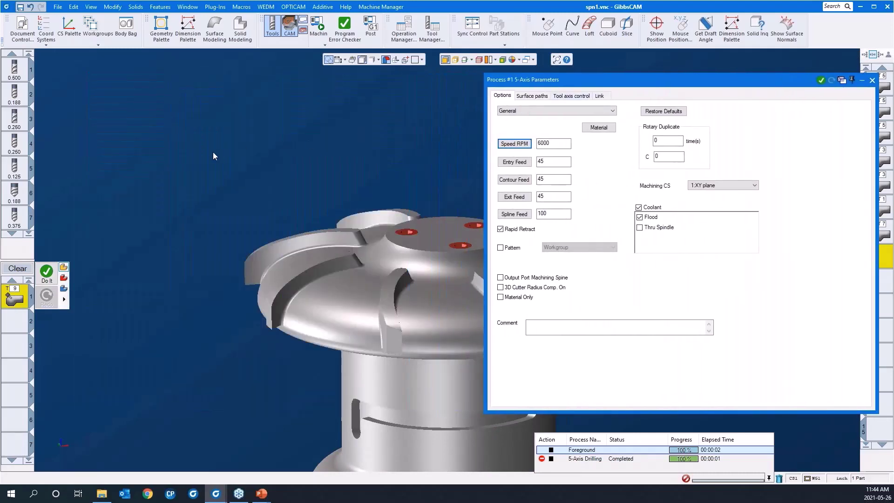
{"action": "left_click", "coordinate": [532, 95]}
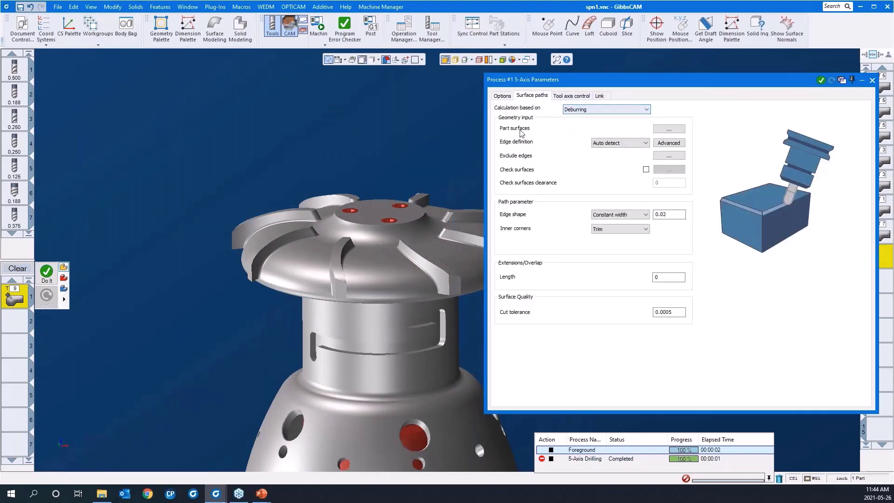
- Assign the faces of the saved "blades" feature as the part surfaces of the deburring process
{"action": "left_click", "coordinate": [669, 130]}
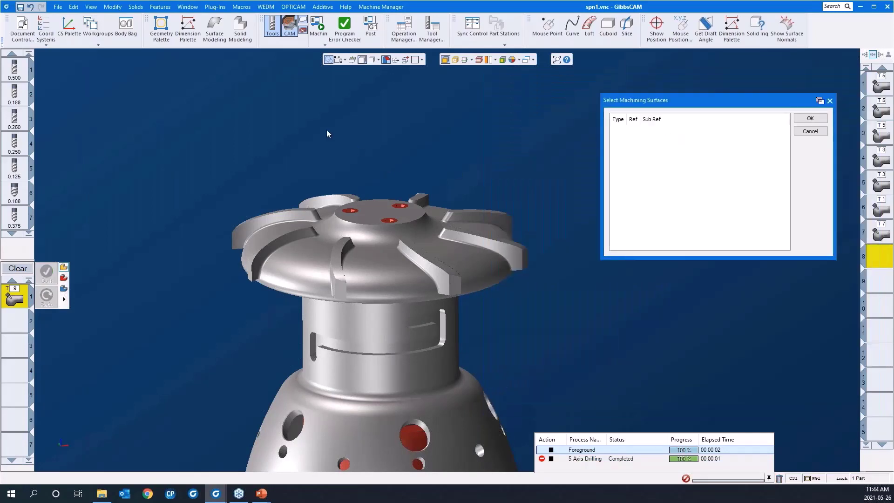
{"action": "left_click", "coordinate": [160, 7]}
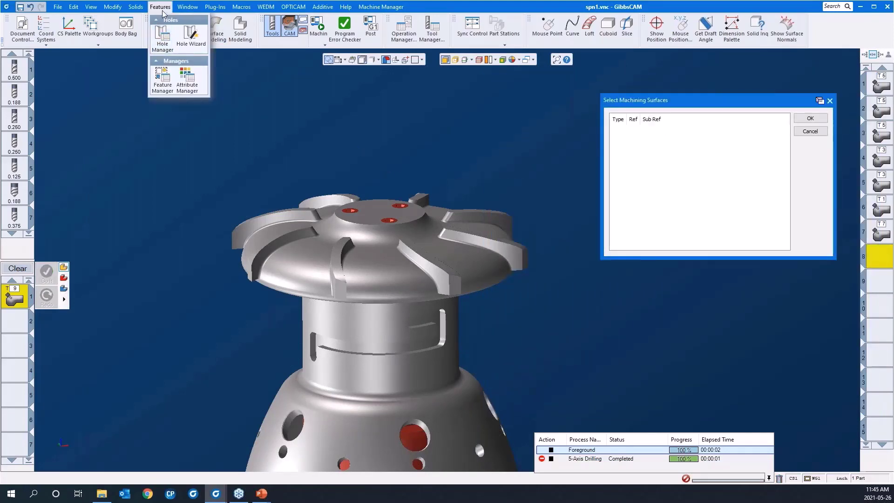
{"action": "left_click", "coordinate": [159, 81]}
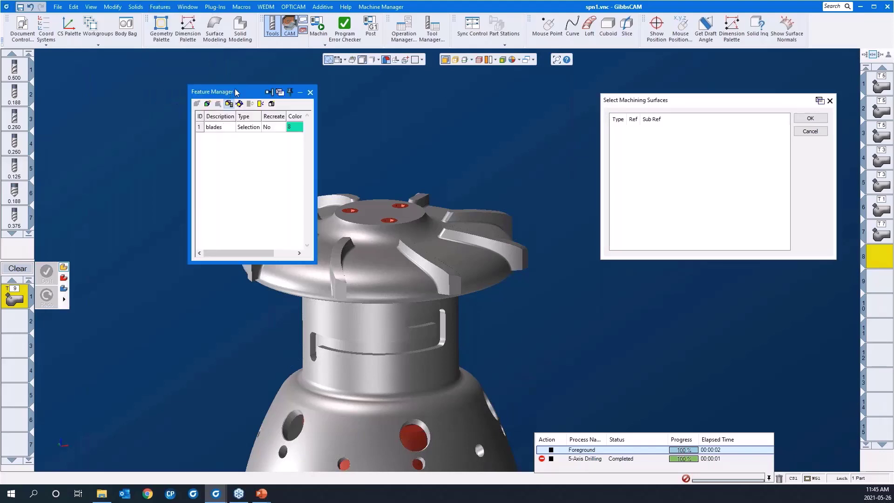
{"action": "left_click_drag", "start_coordinate": [236, 92], "coordinate": [168, 67]}
{"action": "left_click", "coordinate": [152, 102]}
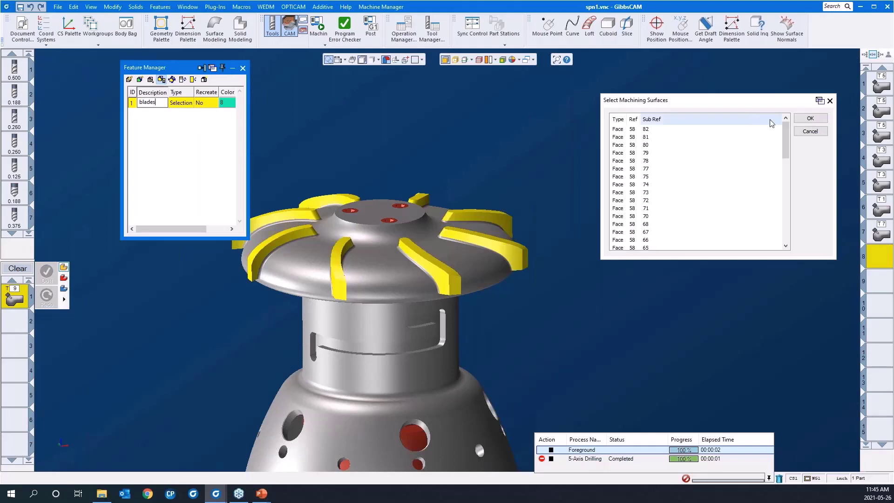
{"action": "left_click", "coordinate": [809, 119]}
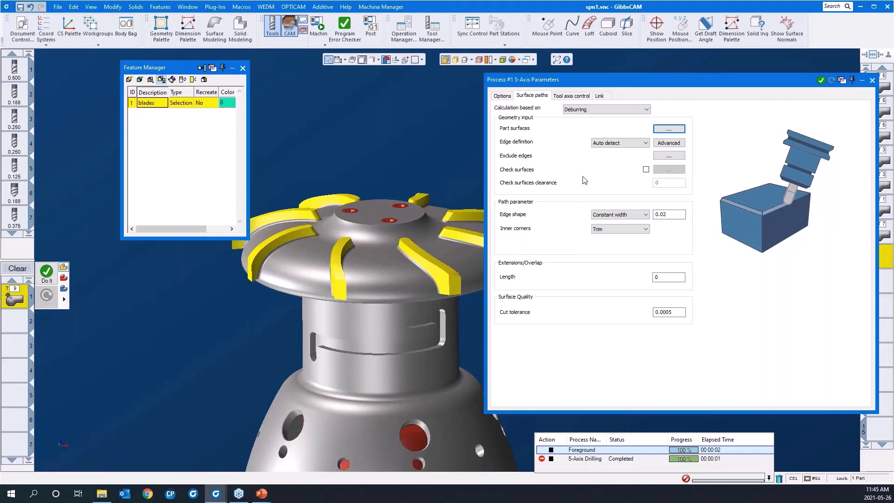
- Set the constant-width edge shape to 0.01 and review the 5 axis (simultaneous) tool axis and link settings
{"action": "left_click", "coordinate": [664, 215]}
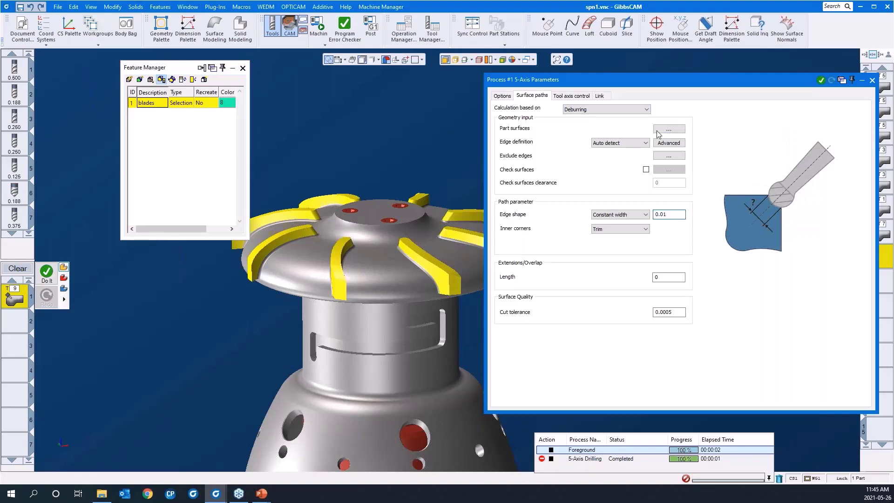
{"action": "left_click", "coordinate": [567, 96]}
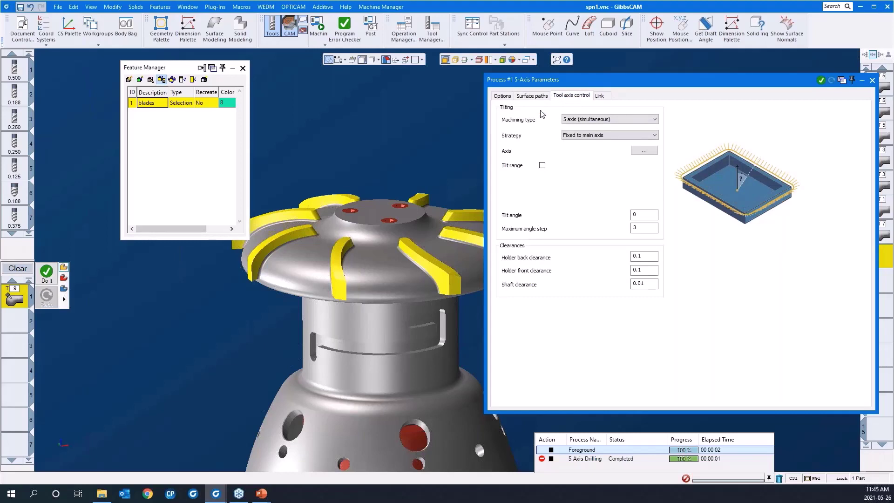
{"action": "left_click_drag", "start_coordinate": [575, 83], "coordinate": [560, 82]}
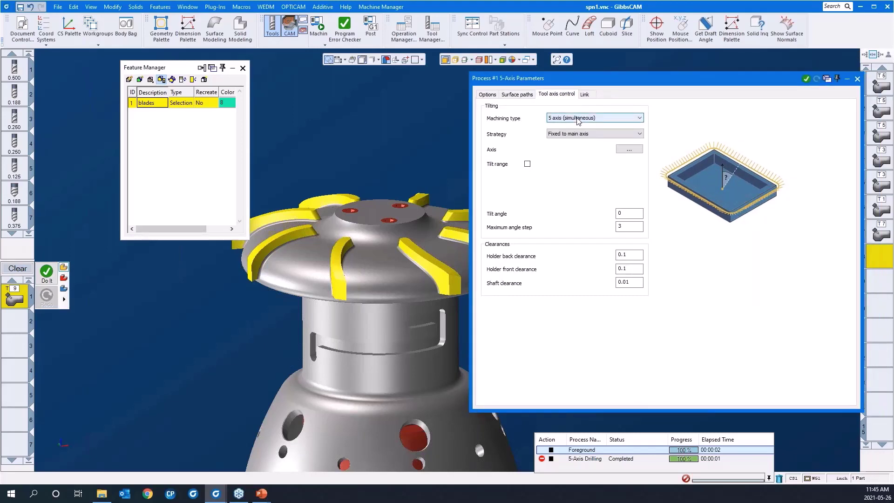
{"action": "left_click", "coordinate": [578, 121]}
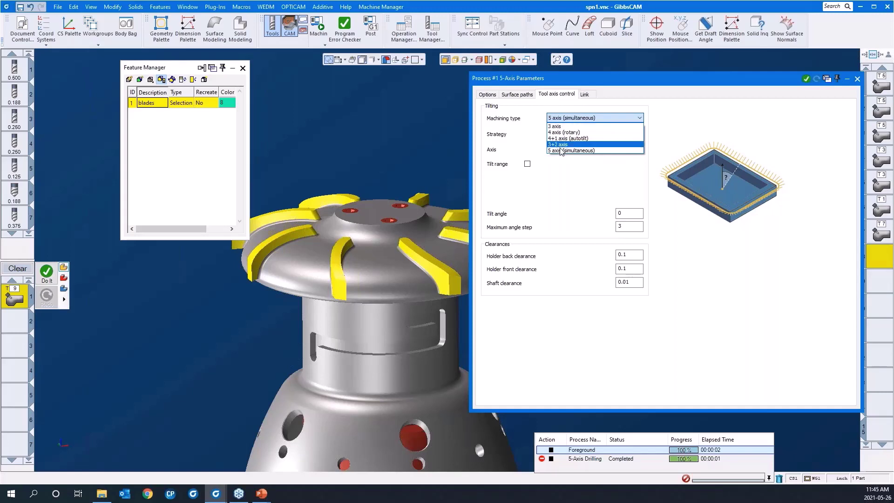
{"action": "left_click", "coordinate": [561, 150]}
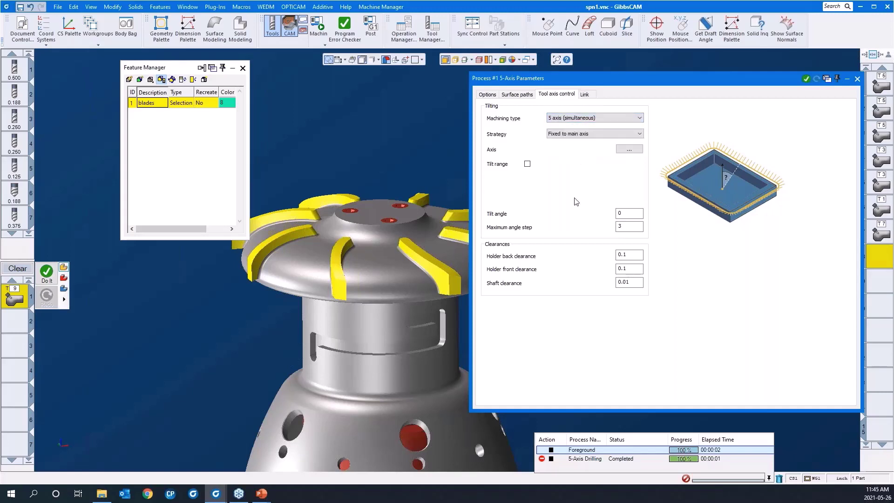
{"action": "left_click", "coordinate": [585, 95]}
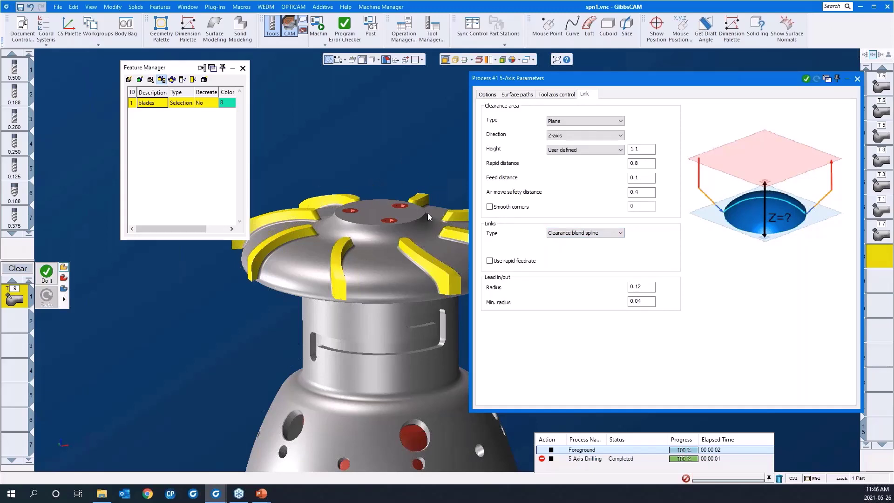
- Collapse the process parameters and calculate the 5-axis deburring toolpath along the blade edges as the eighth operation
{"action": "double_click", "coordinate": [621, 77]}
{"action": "right_click", "coordinate": [610, 155]}
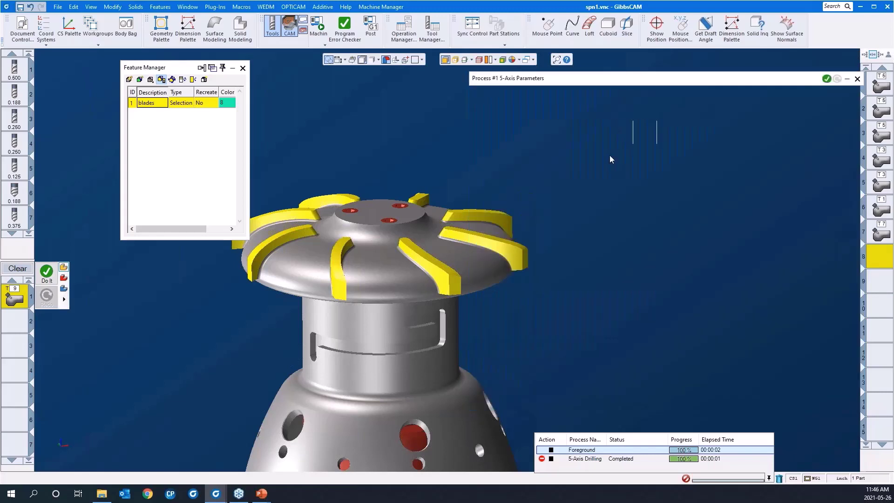
{"action": "left_click", "coordinate": [620, 133]}
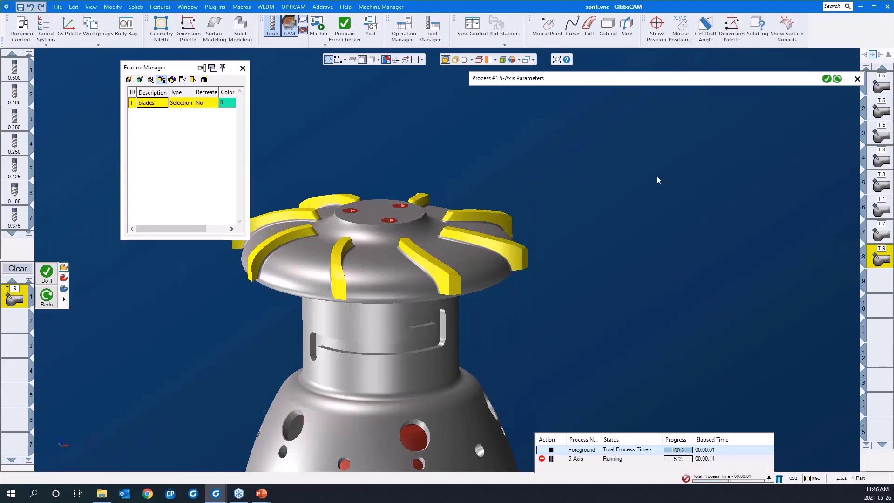
{"action": "middle_click_drag", "start_coordinate": [656, 175], "coordinate": [537, 396]}
{"action": "left_click_drag", "start_coordinate": [582, 373], "coordinate": [272, 148]}
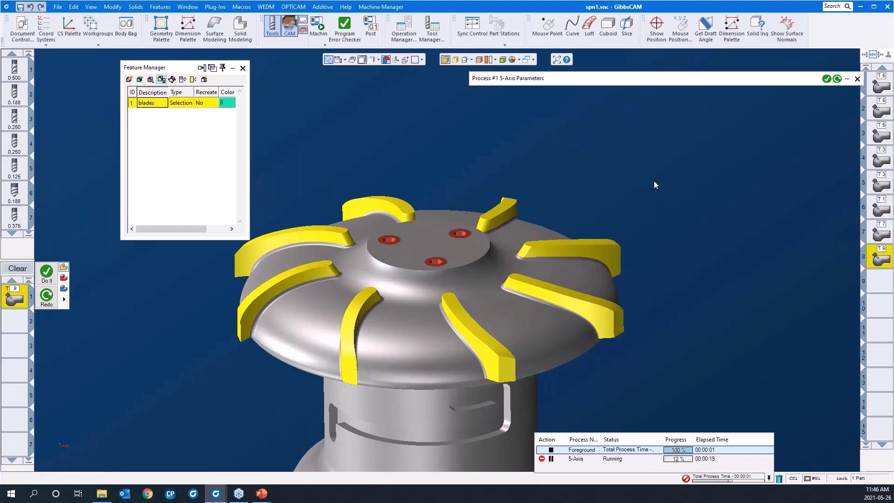
{"action": "scroll", "coordinate": [654, 180], "scroll_direction": "down", "scroll_amount": 2}
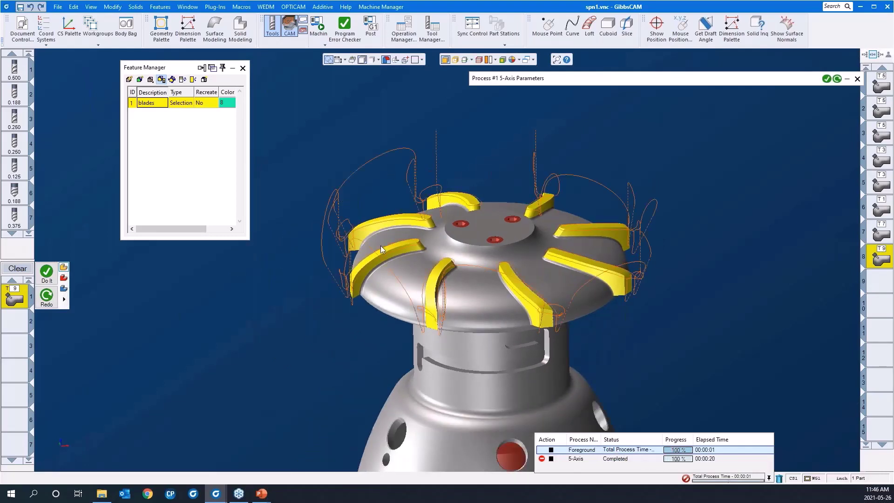
{"action": "middle_click_drag", "start_coordinate": [421, 311], "coordinate": [327, 89]}
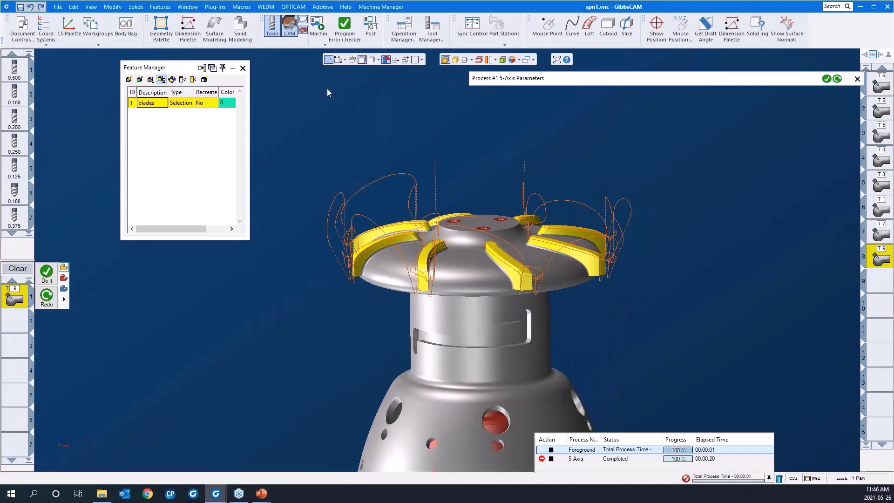
- Start an Op Sim rendering of the deburring operation with the point of view locked to Fixed Part
{"action": "left_click", "coordinate": [325, 47]}
{"action": "left_click", "coordinate": [334, 59]}
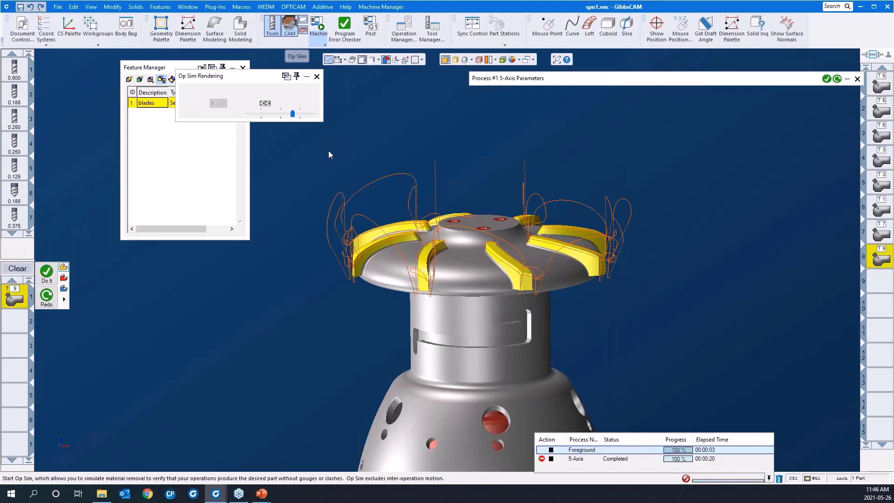
{"action": "left_click", "coordinate": [280, 103]}
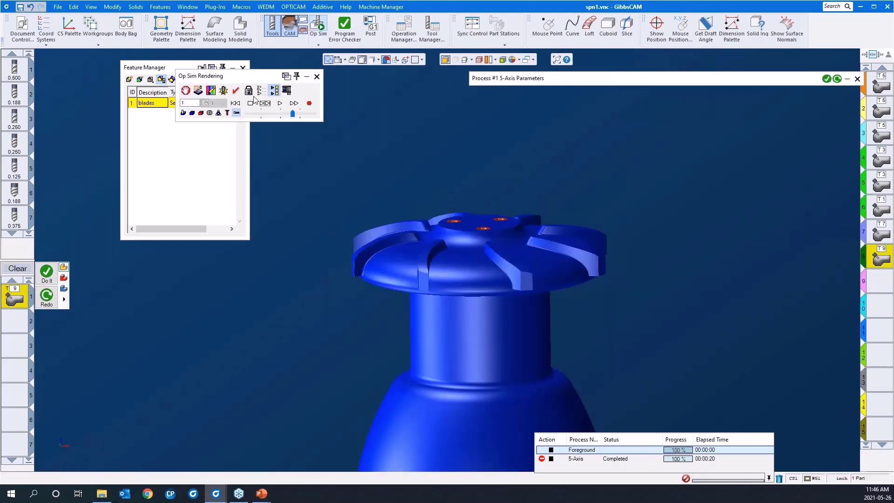
{"action": "left_click", "coordinate": [250, 92]}
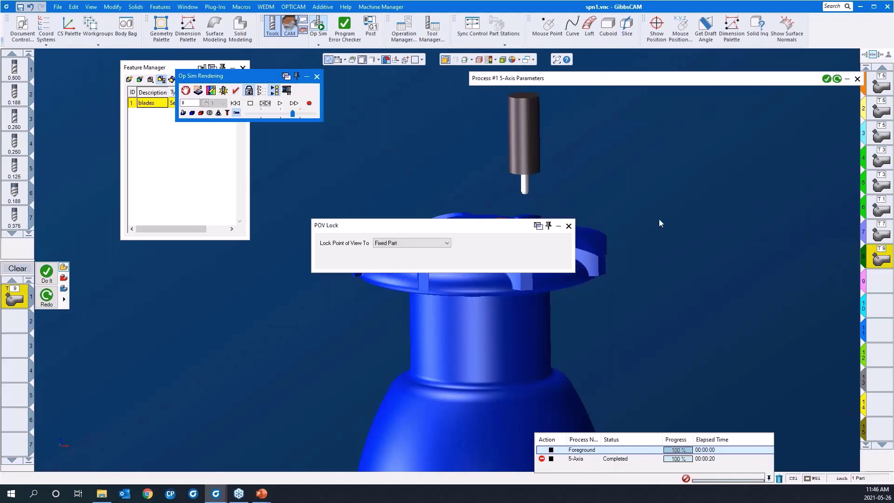
{"action": "left_click", "coordinate": [567, 226]}
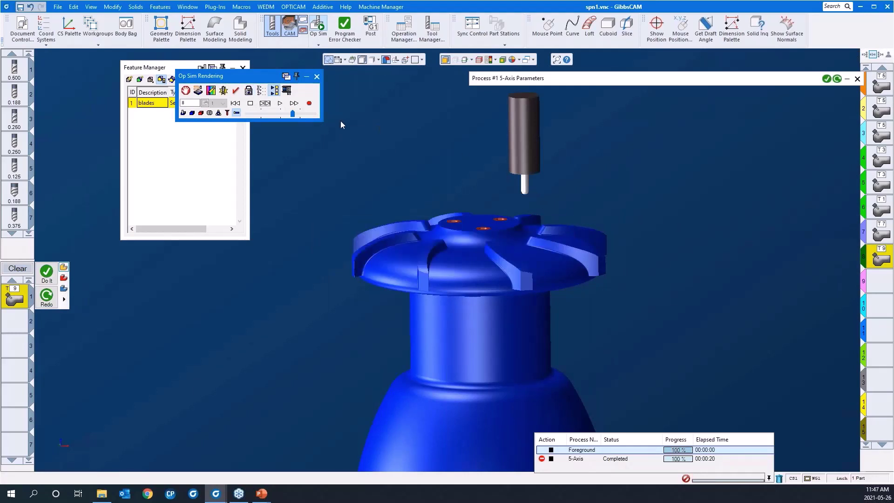
- Play the simulated deburring, watch the tool follow the blade edges from several angles, and close the simulation
{"action": "left_click", "coordinate": [279, 103]}
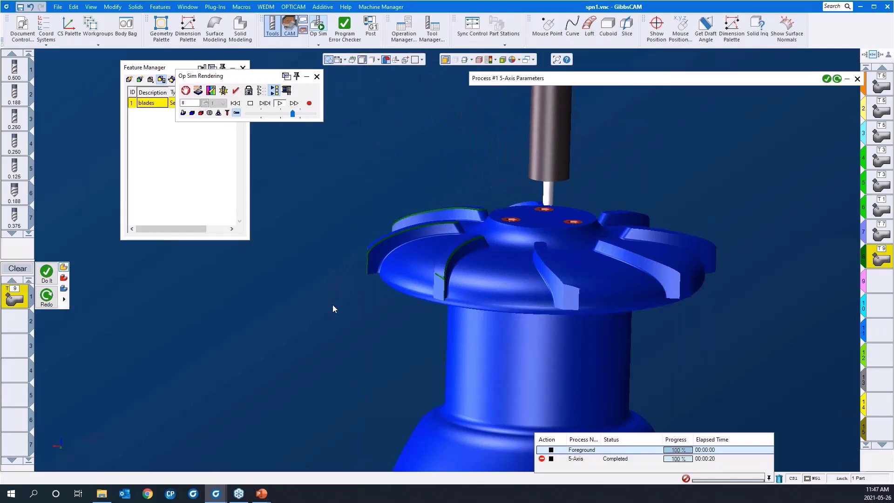
{"action": "middle_click_drag", "start_coordinate": [317, 307], "coordinate": [563, 382]}
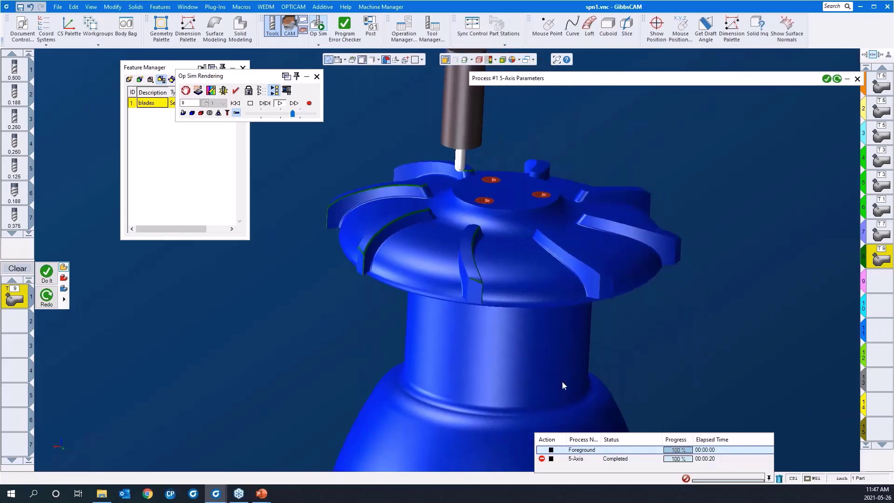
{"action": "scroll", "coordinate": [562, 386], "scroll_direction": "down", "scroll_amount": 1}
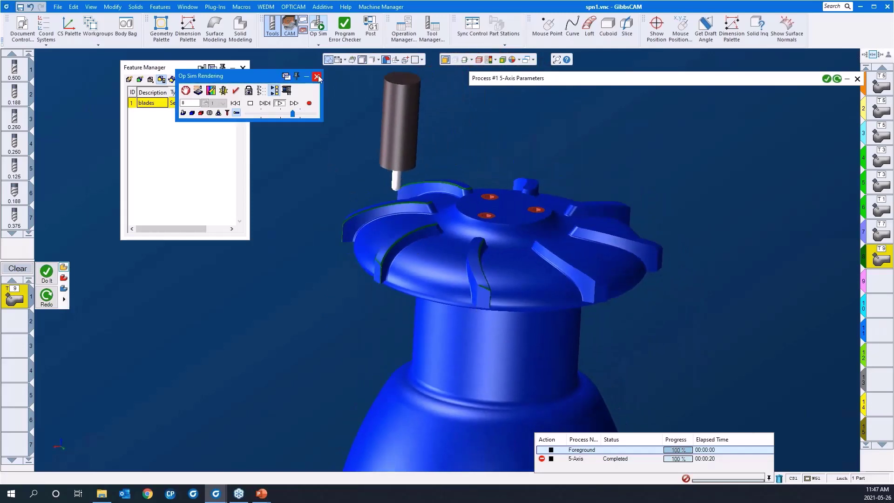
{"action": "left_click", "coordinate": [317, 77]}
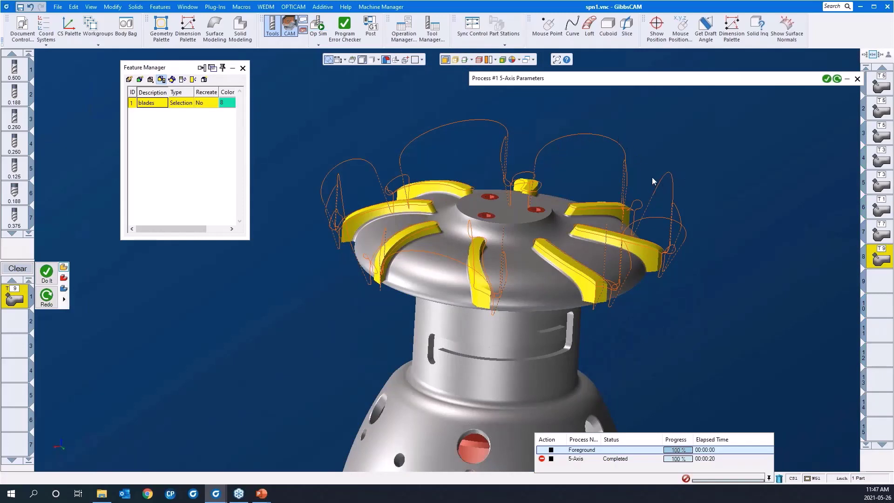
- Select the empty ninth operation slot, clear the deburring process from the process list and close the Feature Manager
{"action": "scroll", "coordinate": [595, 184], "scroll_direction": "down", "scroll_amount": 2}
{"action": "scroll", "coordinate": [493, 183], "scroll_direction": "down", "scroll_amount": 3}
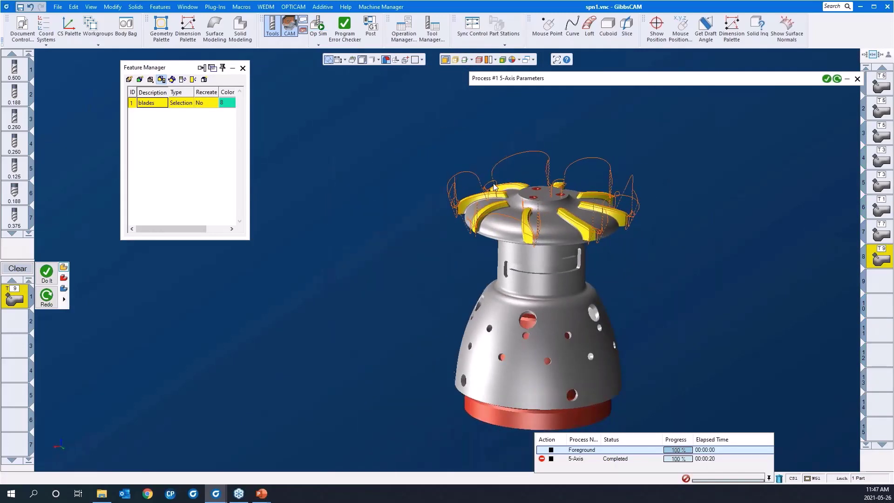
{"action": "left_click", "coordinate": [877, 286]}
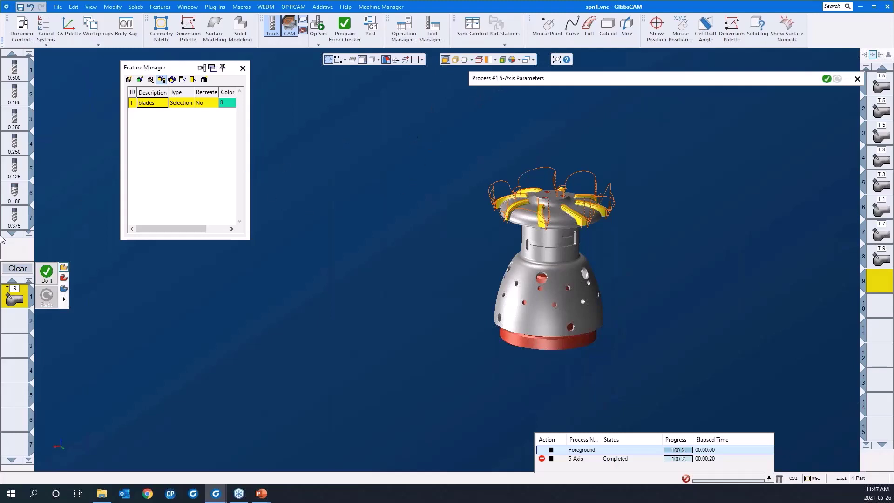
{"action": "left_click", "coordinate": [20, 272]}
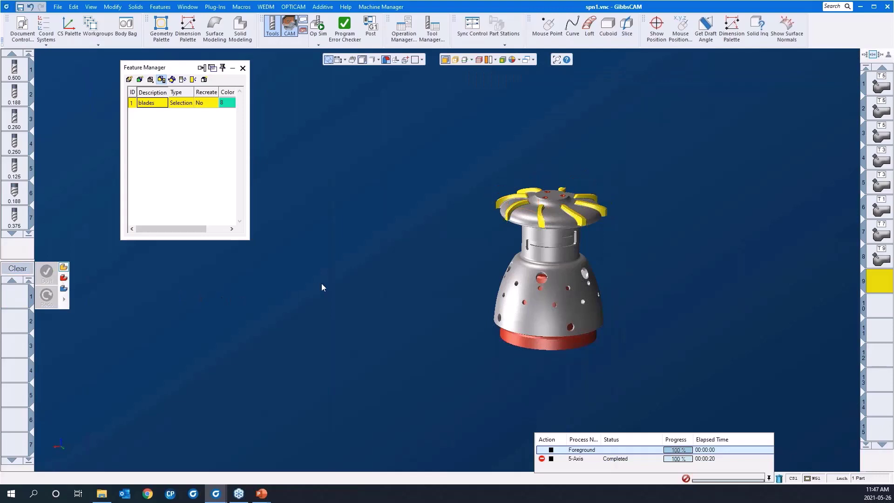
{"action": "left_click", "coordinate": [242, 68]}
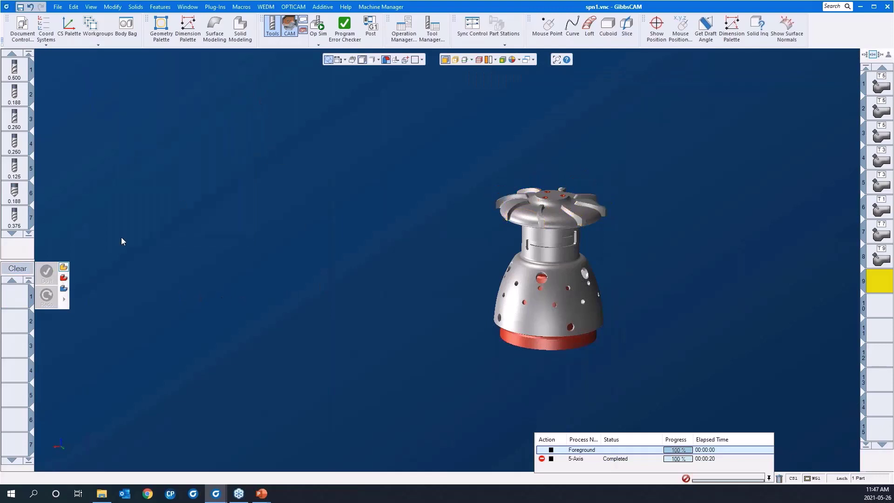
- Load the saved process list "geodesic 3AS" into the first process slot
{"action": "double_click", "coordinate": [22, 301]}
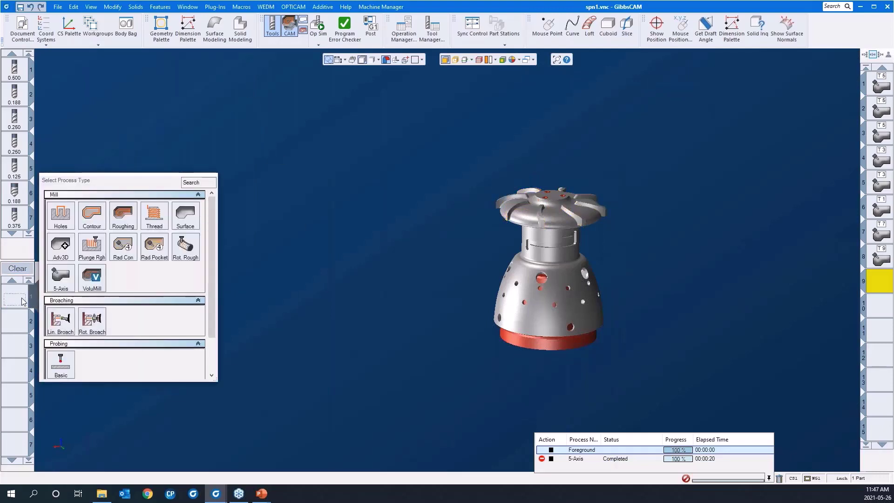
{"action": "left_click", "coordinate": [269, 201]}
{"action": "right_click", "coordinate": [13, 296]}
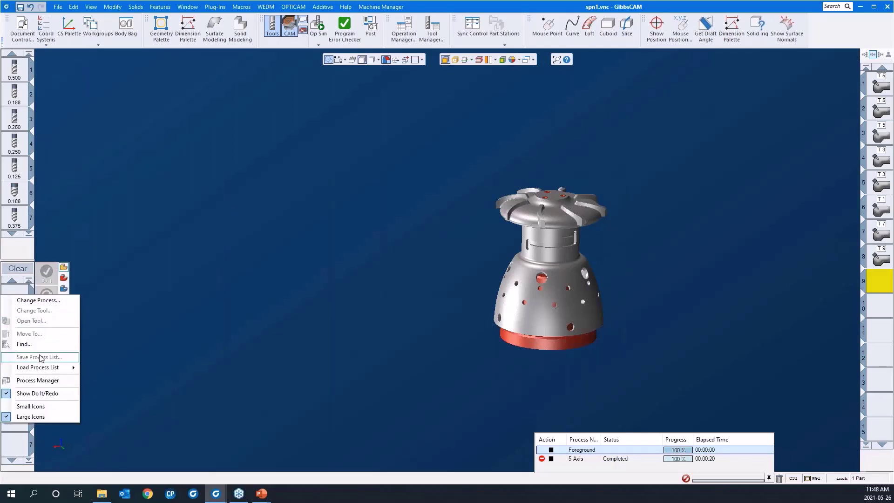
{"action": "mouse_move", "coordinate": [47, 371]}
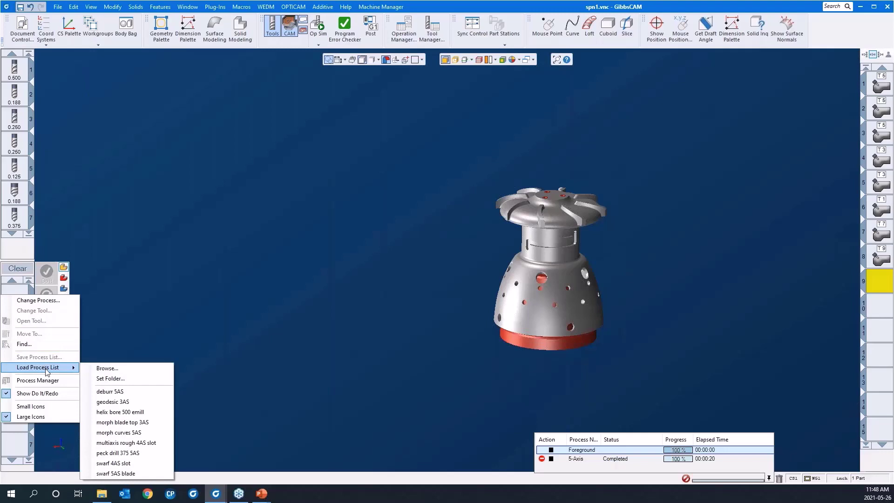
{"action": "left_click", "coordinate": [125, 403]}
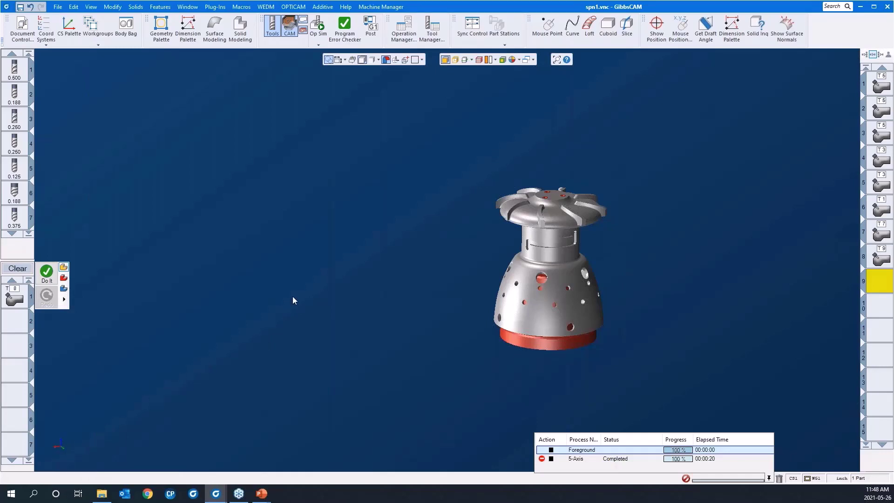
- Open the loaded process's 5-axis parameters beside the part and show the geodesic machining surface path settings
{"action": "left_click", "coordinate": [13, 300]}
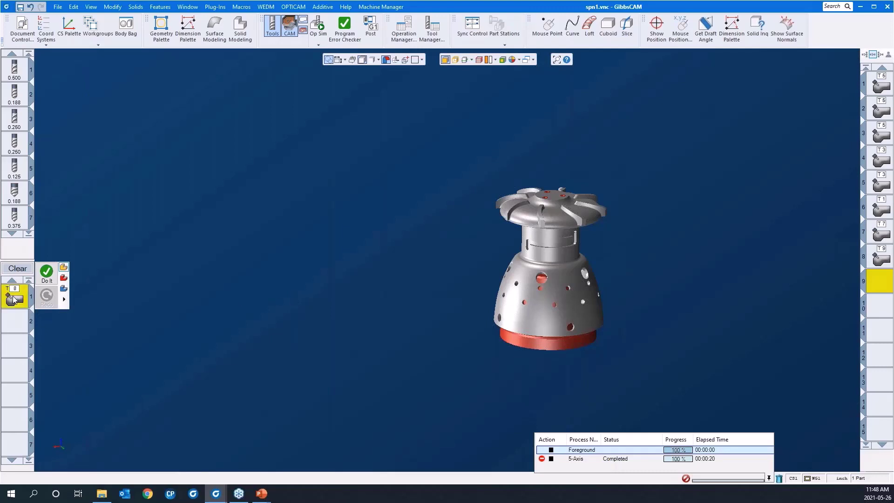
{"action": "double_click", "coordinate": [13, 299]}
{"action": "left_click_drag", "start_coordinate": [524, 81], "coordinate": [153, 73]}
{"action": "left_click", "coordinate": [144, 88]}
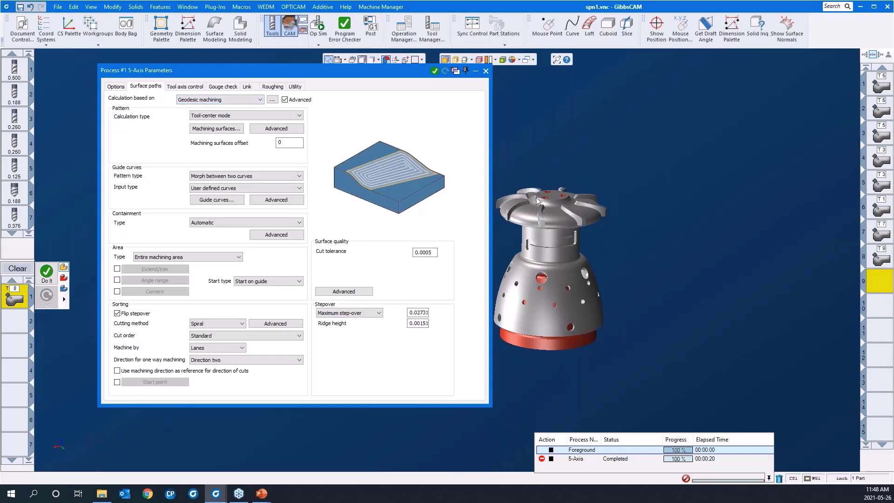
{"action": "middle_click_drag", "start_coordinate": [673, 247], "coordinate": [769, 244]}
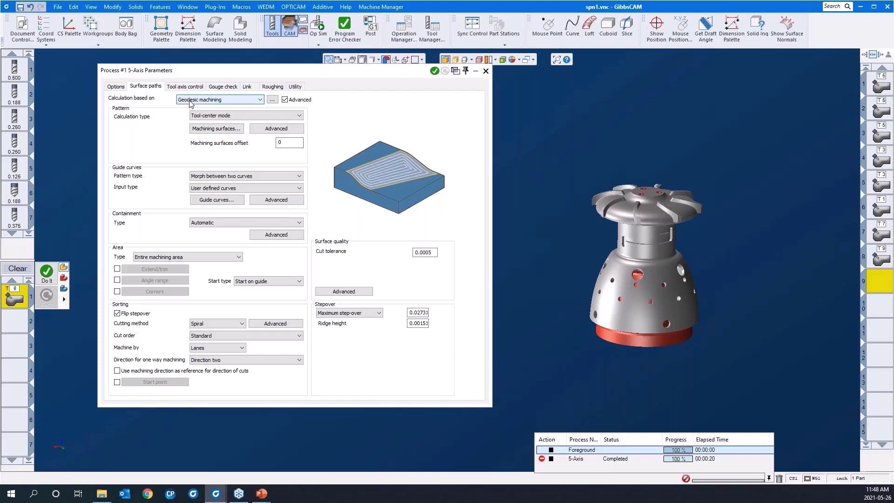
- Assign the curved hub face between the flat top and the blades as the machining surface
{"action": "left_click", "coordinate": [205, 131]}
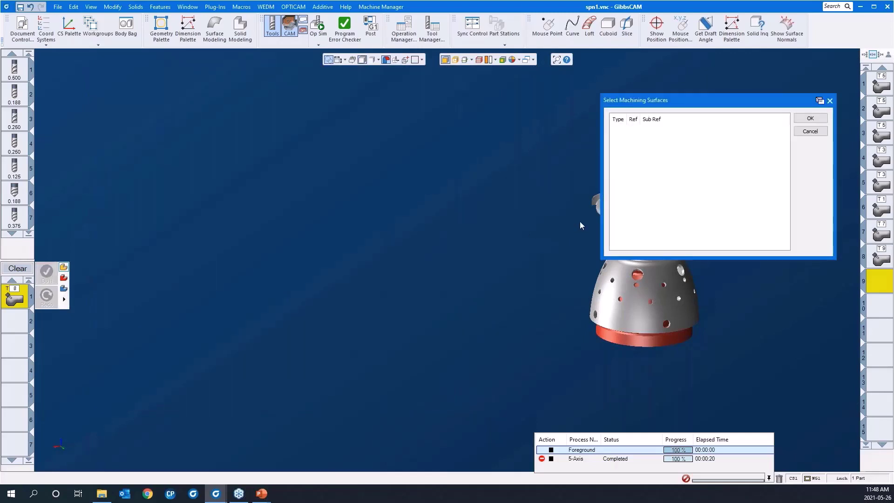
{"action": "middle_click_drag", "start_coordinate": [523, 226], "coordinate": [337, 225]}
{"action": "left_click_drag", "start_coordinate": [390, 152], "coordinate": [593, 277]}
{"action": "left_click", "coordinate": [374, 216]}
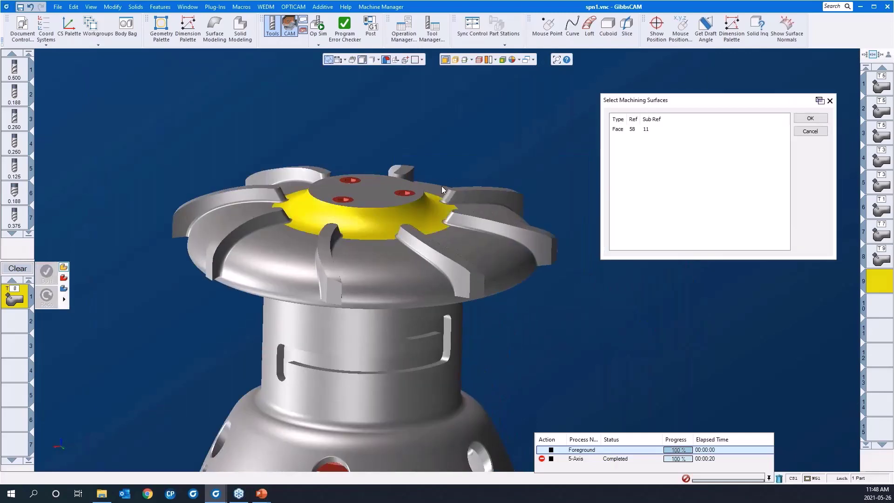
{"action": "scroll", "coordinate": [441, 185], "scroll_direction": "down", "scroll_amount": 2}
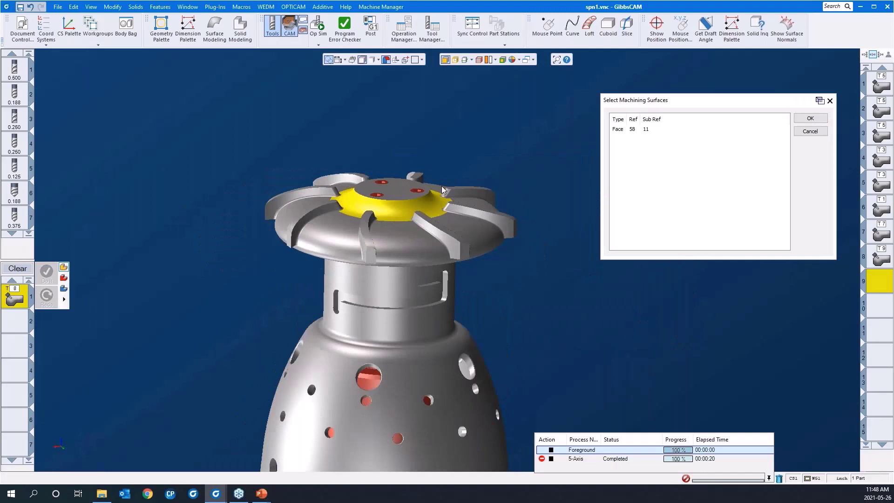
{"action": "left_click", "coordinate": [802, 119]}
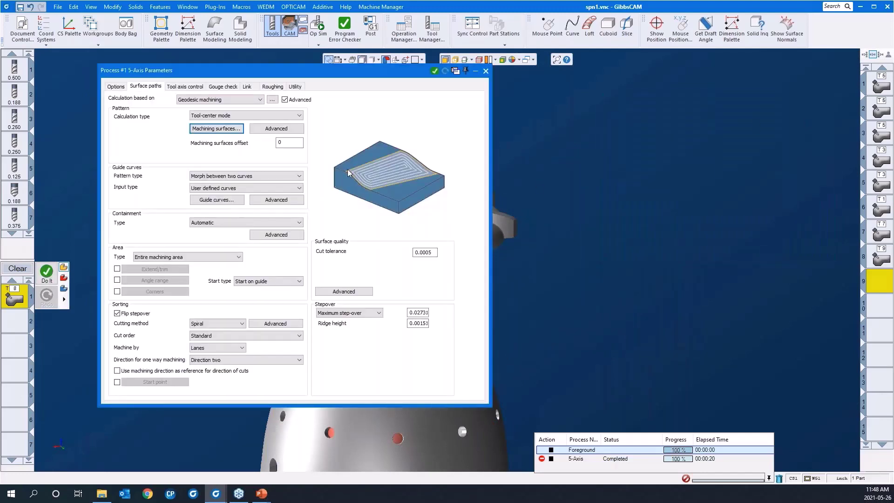
{"action": "scroll", "coordinate": [645, 207], "scroll_direction": "down", "scroll_amount": 2}
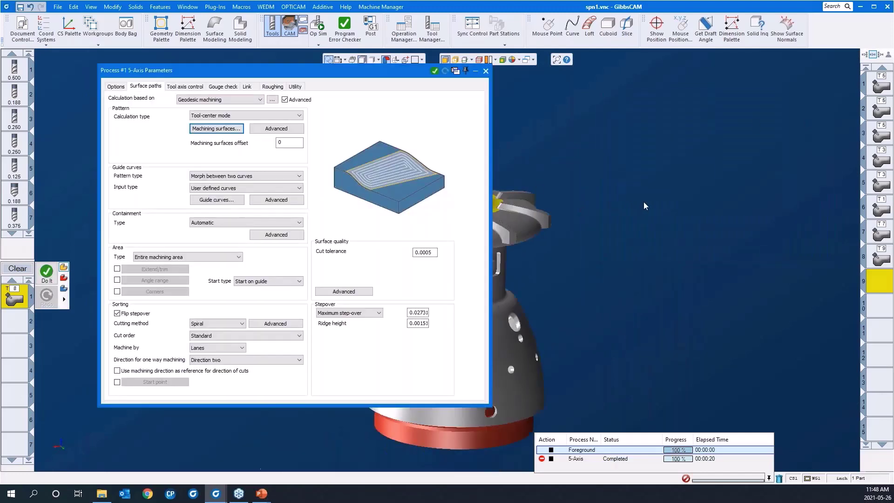
- Start selecting the user-defined guide curves and turn on edge selection for the solid around the hub
{"action": "left_click", "coordinate": [217, 200]}
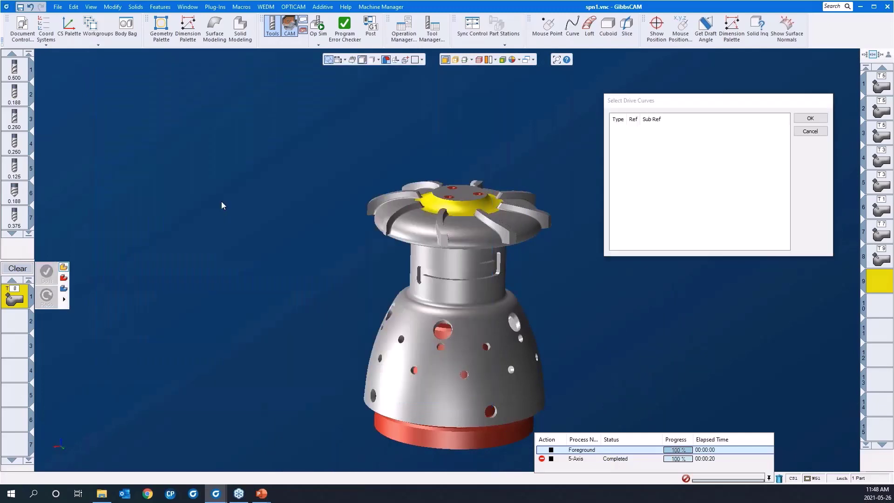
{"action": "left_click", "coordinate": [459, 60]}
{"action": "scroll", "coordinate": [503, 255], "scroll_direction": "up", "scroll_amount": 6}
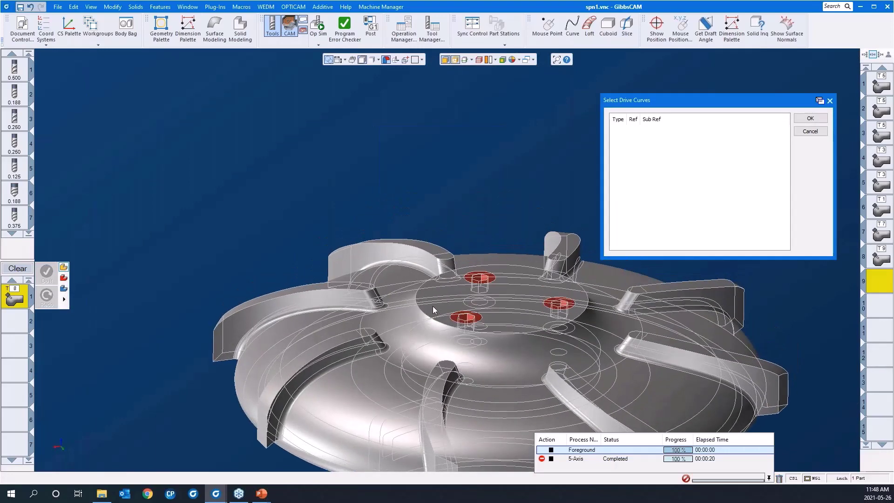
{"action": "left_click", "coordinate": [423, 315]}
{"action": "middle_click_drag", "start_coordinate": [424, 351], "coordinate": [327, 431]}
{"action": "scroll", "coordinate": [325, 431], "scroll_direction": "down", "scroll_amount": 1}
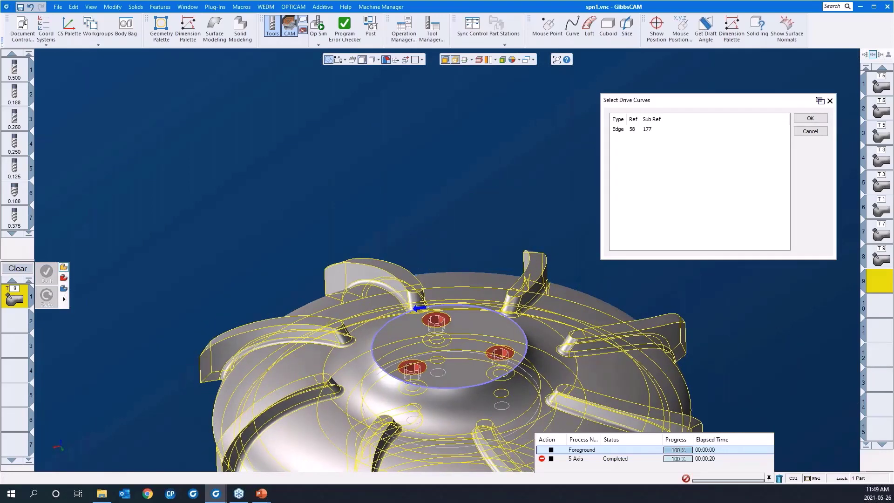
{"action": "double_click", "coordinate": [355, 417]}
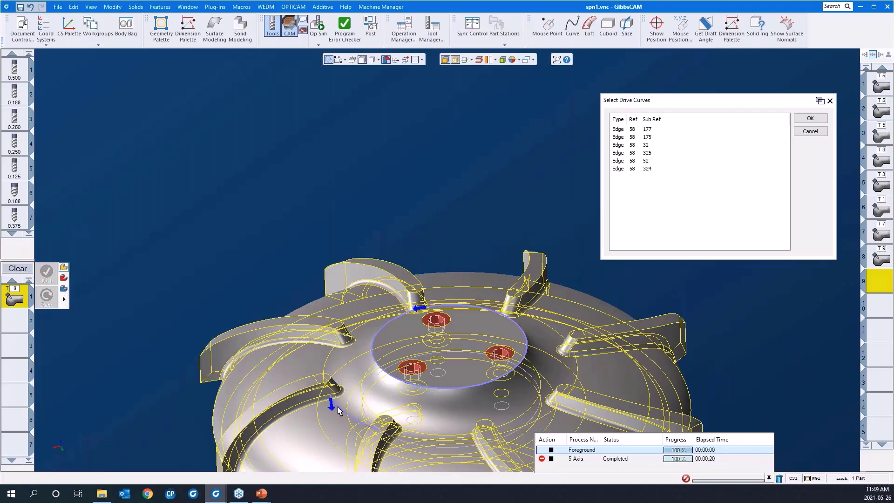
{"action": "middle_click_drag", "start_coordinate": [277, 346], "coordinate": [348, 417]}
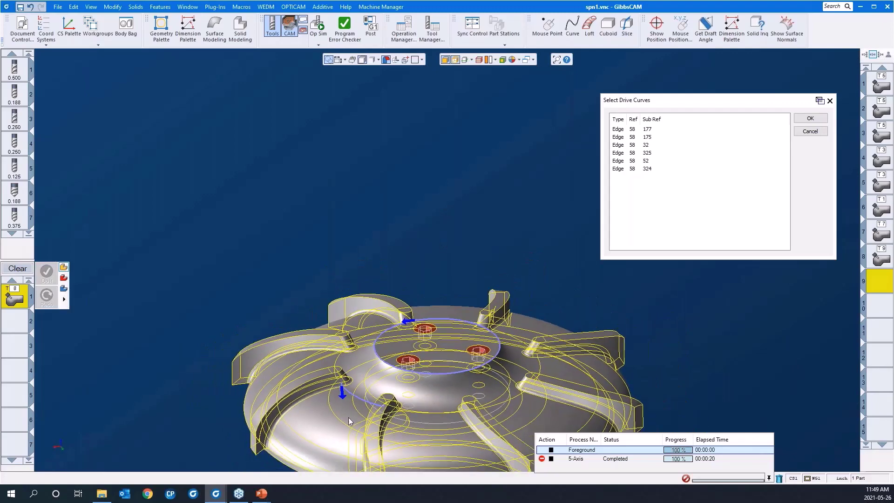
{"action": "left_click", "coordinate": [300, 230]}
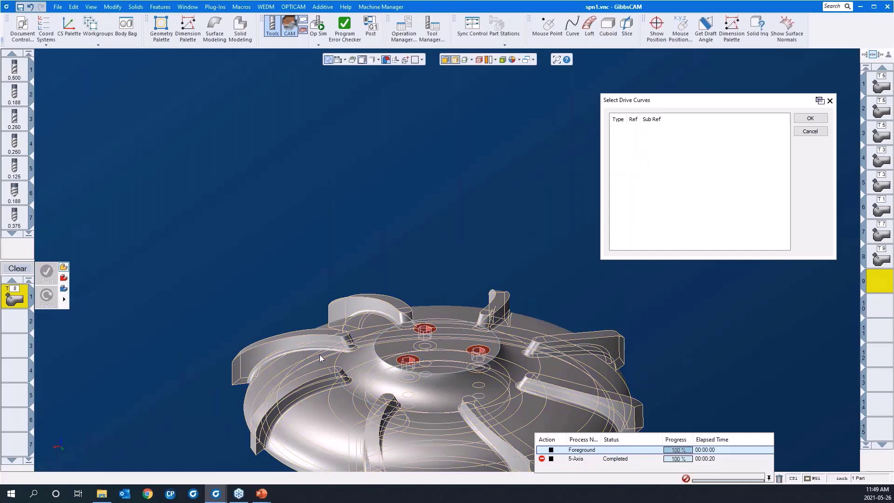
- Use 2D Chain to pick the hub face's outer edge loop, add its inner circular edge, and accept both as guide curves
{"action": "right_click", "coordinate": [346, 389]}
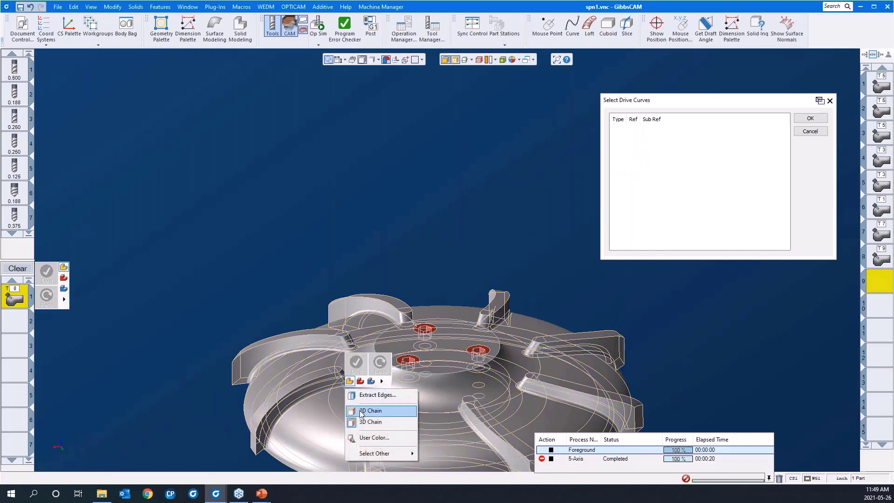
{"action": "left_click", "coordinate": [359, 410]}
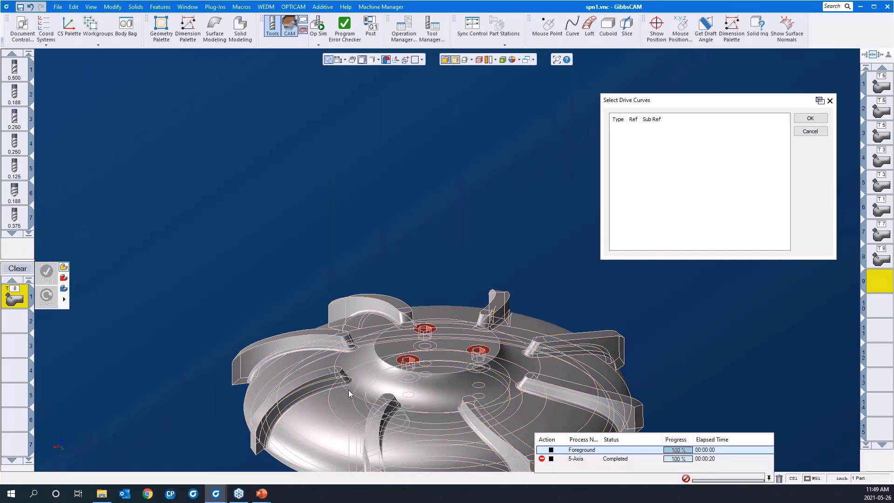
{"action": "left_click", "coordinate": [348, 393]}
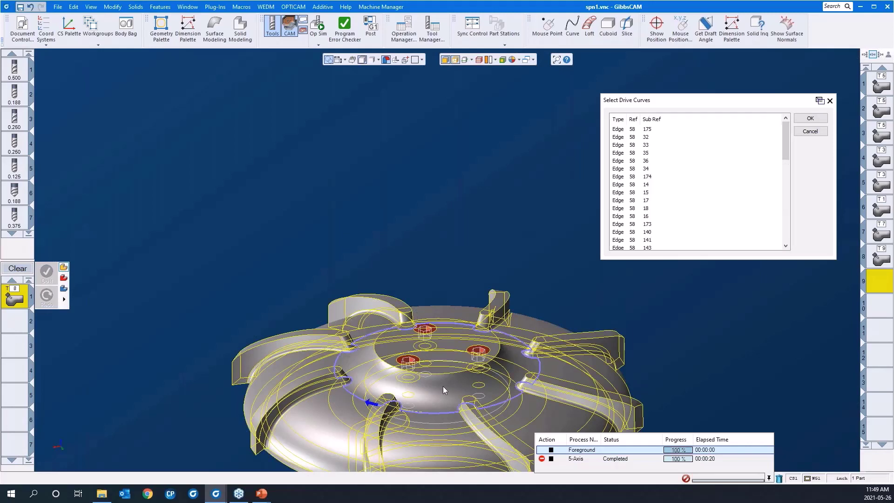
{"action": "left_click", "coordinate": [443, 374]}
{"action": "left_click", "coordinate": [810, 118]}
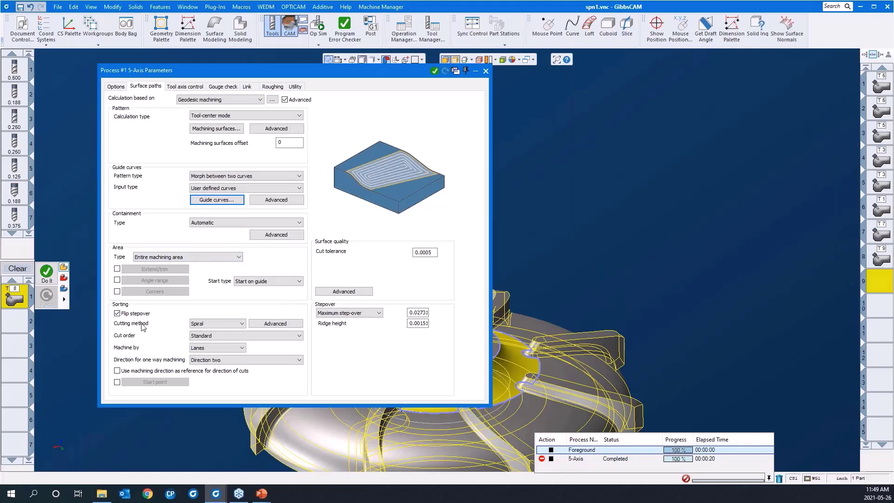
- Check the advanced options of the spiral cutting method, keeping a full spiral, and enter a new maximum step-over
{"action": "scroll", "coordinate": [721, 186], "scroll_direction": "down", "scroll_amount": 4}
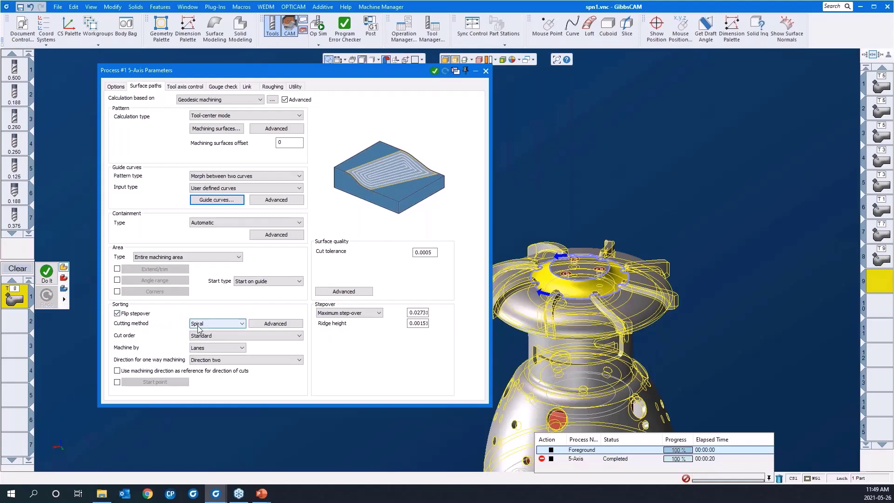
{"action": "left_click", "coordinate": [272, 324]}
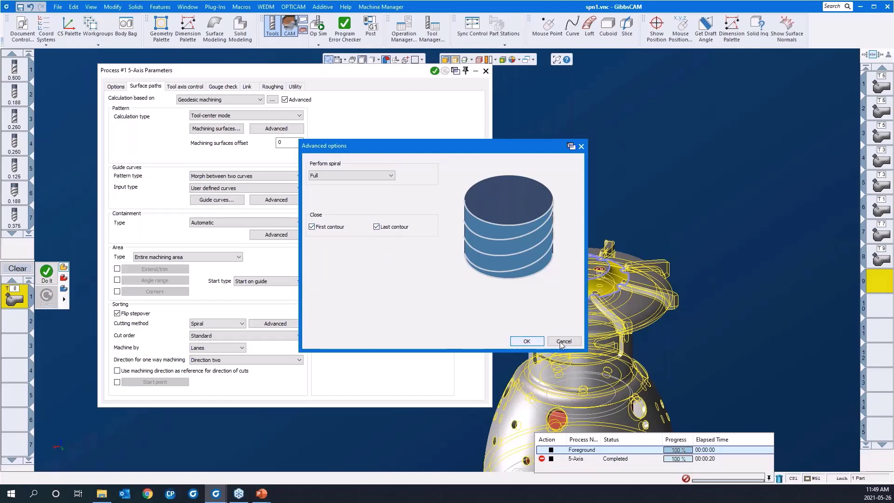
{"action": "left_click", "coordinate": [517, 342]}
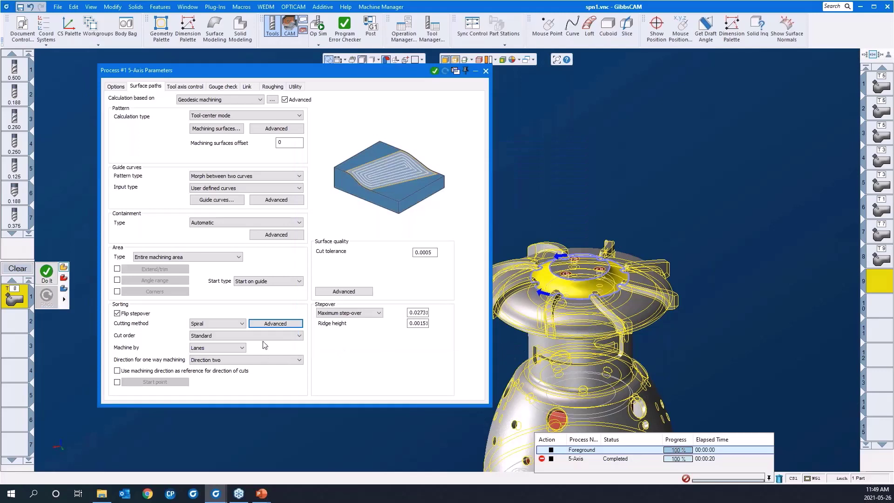
{"action": "double_click", "coordinate": [417, 312]}
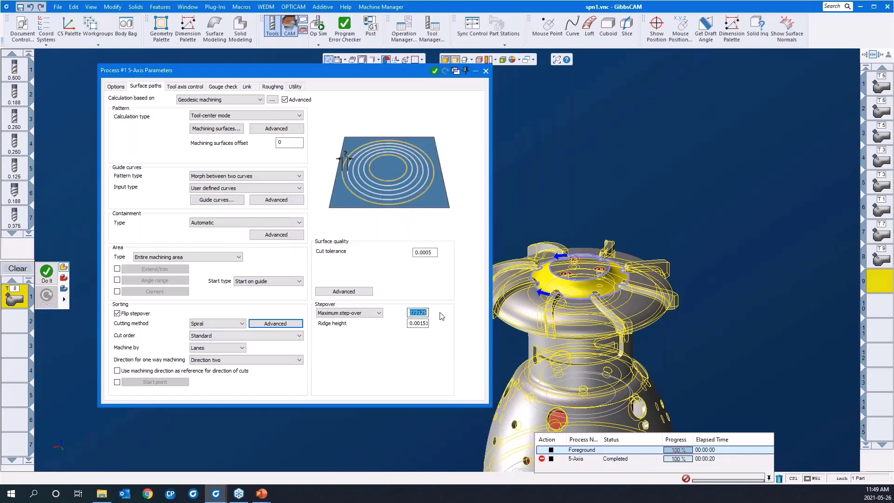
{"action": "type", "text": "3"}
- Review the 3 axis output and gouge check settings, and calculate the geodesic hub toolpath as the ninth operation
{"action": "left_click", "coordinate": [182, 87]}
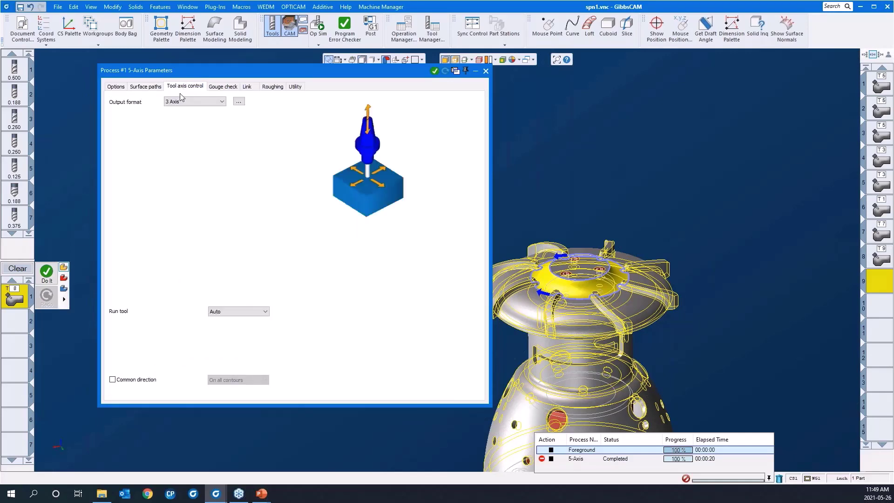
{"action": "left_click", "coordinate": [213, 88]}
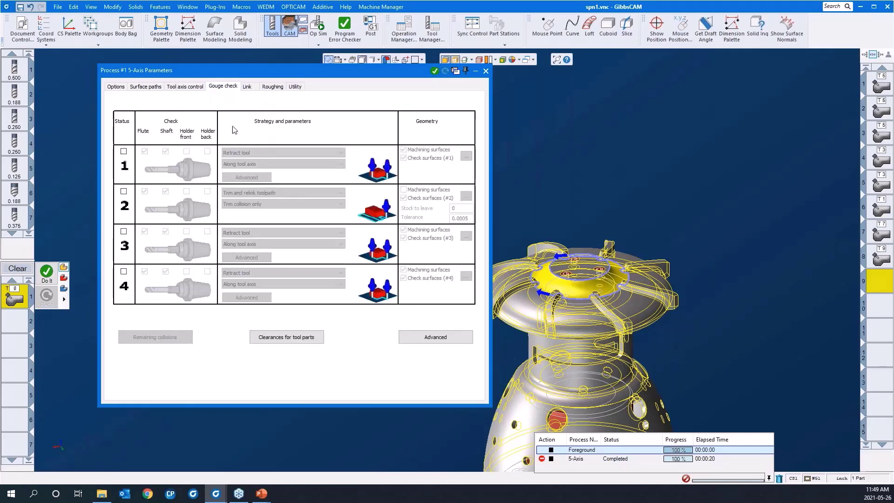
{"action": "double_click", "coordinate": [248, 71]}
{"action": "right_click", "coordinate": [274, 164]}
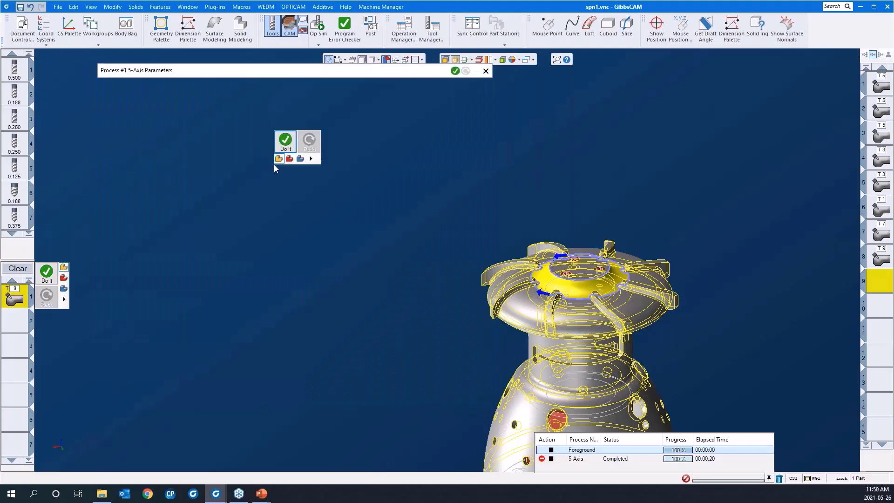
{"action": "left_click", "coordinate": [285, 142]}
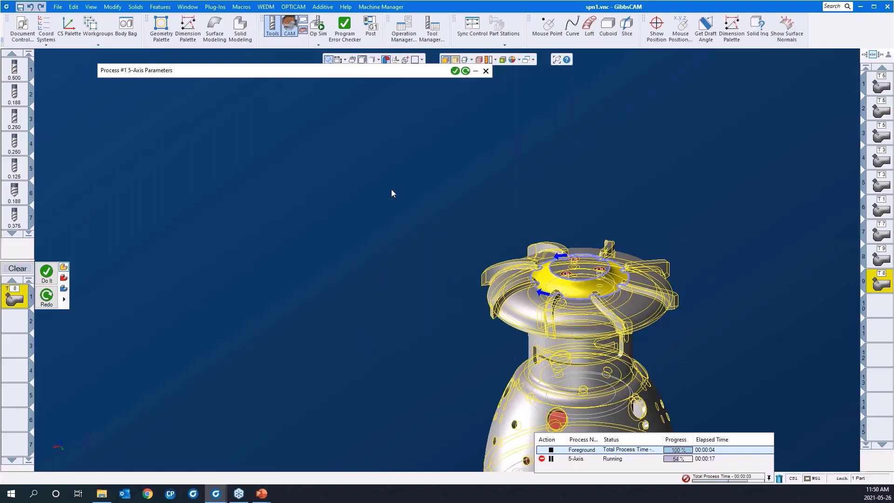
{"action": "left_click_drag", "start_coordinate": [399, 185], "coordinate": [701, 307]}
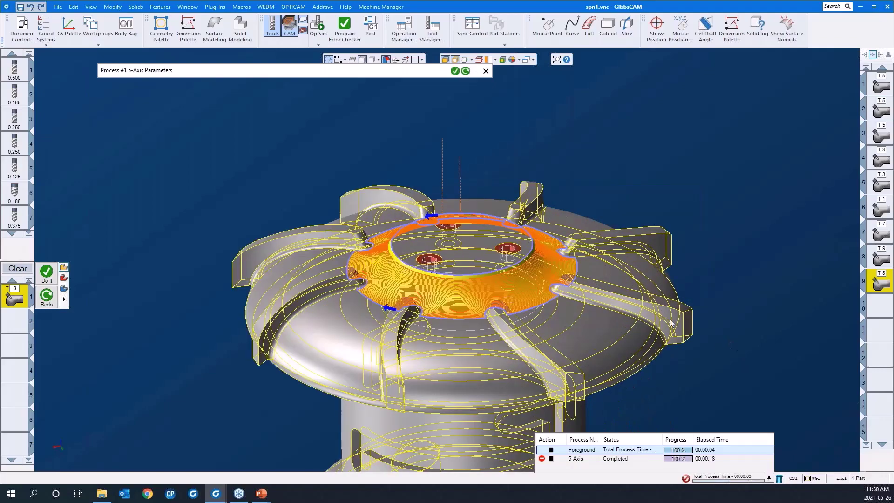
- Simulate the geodesic hub finishing toolpath of operation 9 in Op Sim, examining the cut around the hub with the playback speed raised to maximum
{"action": "middle_click_drag", "start_coordinate": [566, 317], "coordinate": [466, 251]}
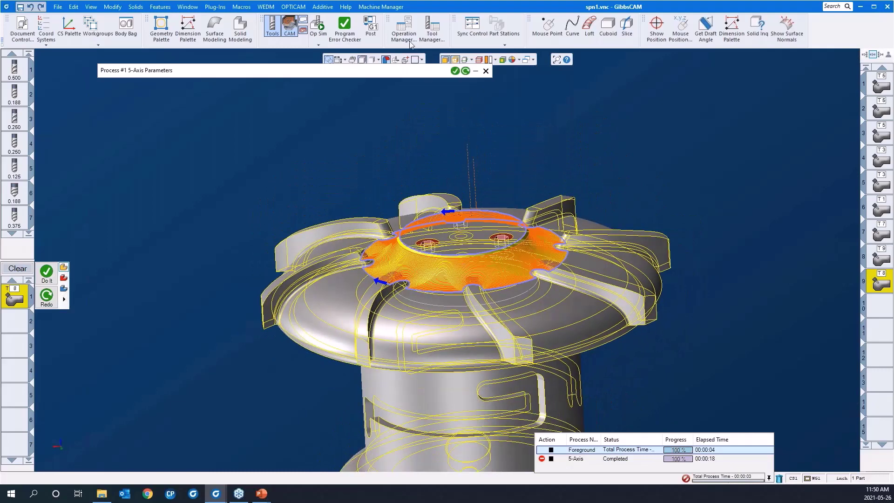
{"action": "left_click", "coordinate": [321, 28]}
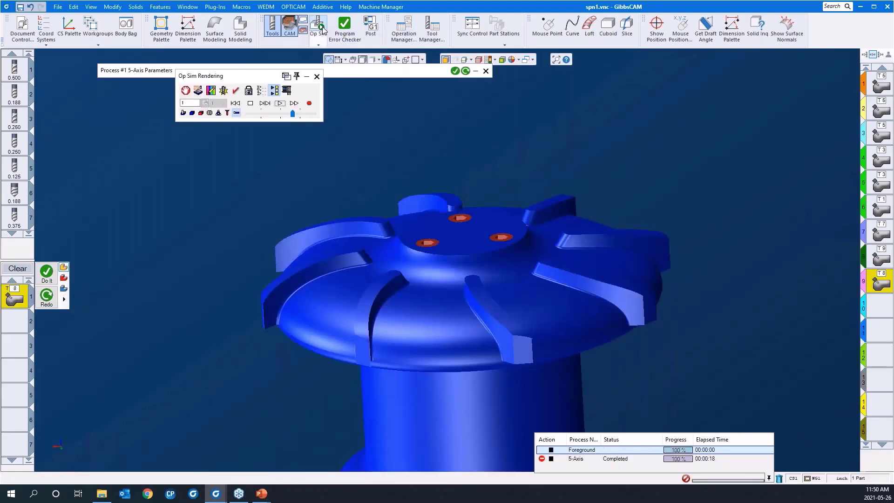
{"action": "left_click", "coordinate": [277, 103]}
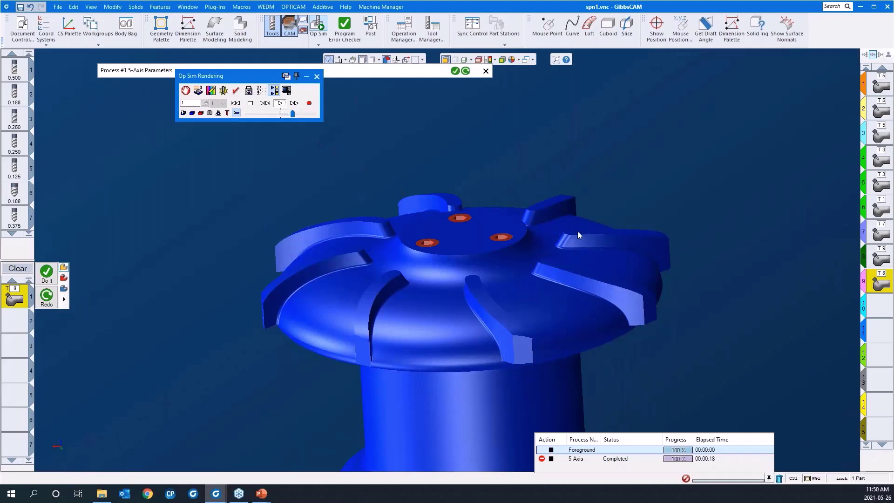
{"action": "scroll", "coordinate": [554, 193], "scroll_direction": "down", "scroll_amount": 5}
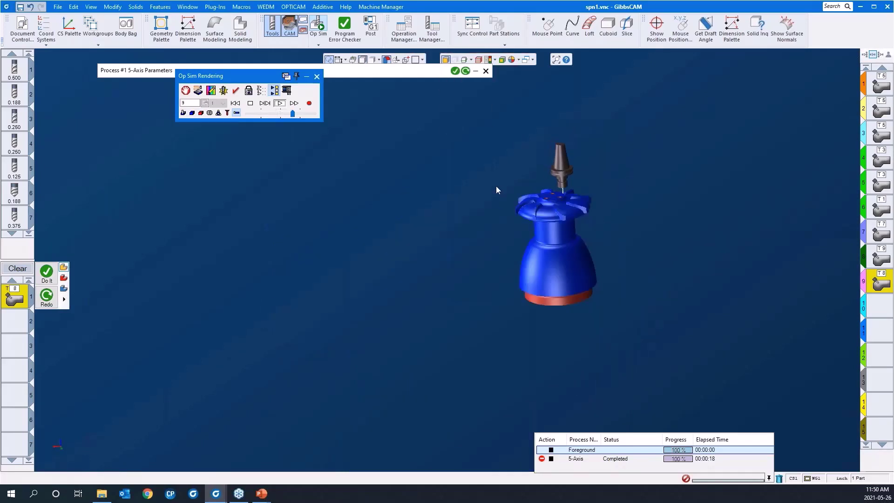
{"action": "left_click_drag", "start_coordinate": [512, 181], "coordinate": [597, 235]}
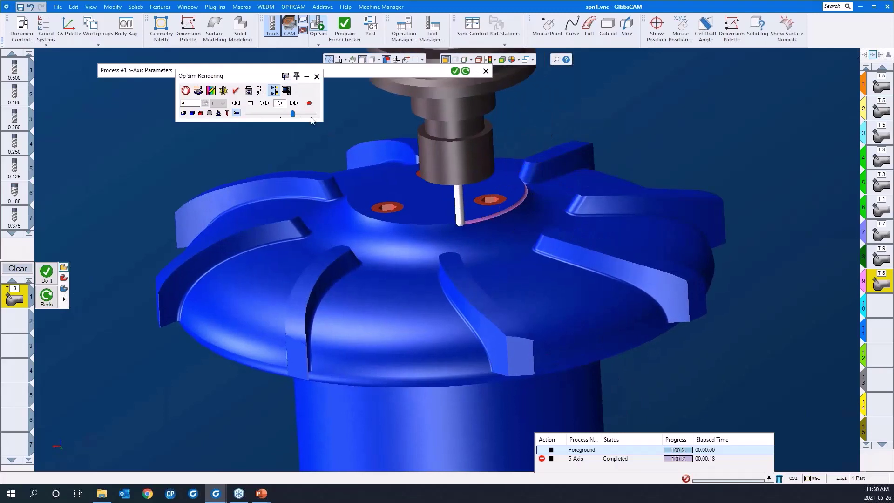
{"action": "left_click_drag", "start_coordinate": [292, 114], "coordinate": [314, 113]}
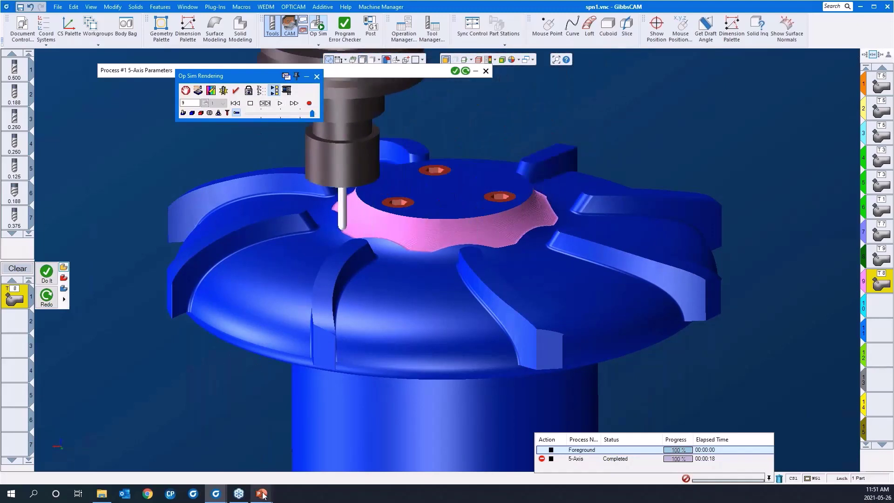
{"action": "mouse_move", "coordinate": [264, 495]}
{"action": "left_click", "coordinate": [280, 103]}
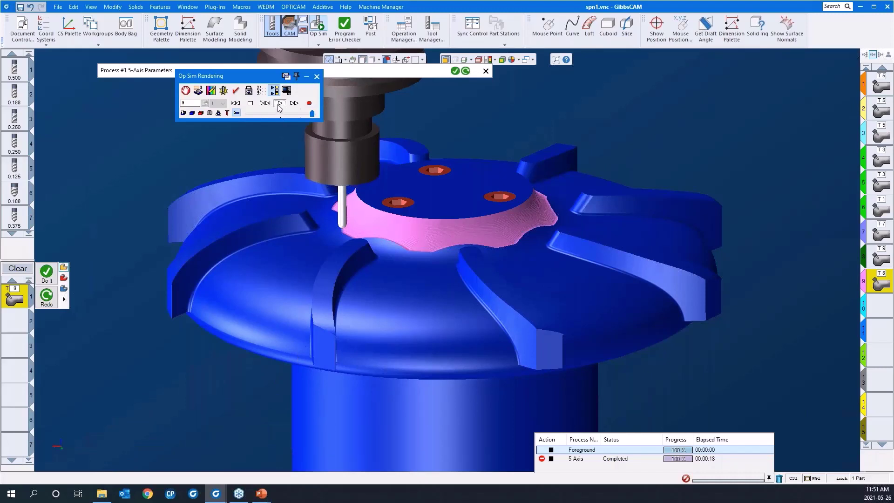